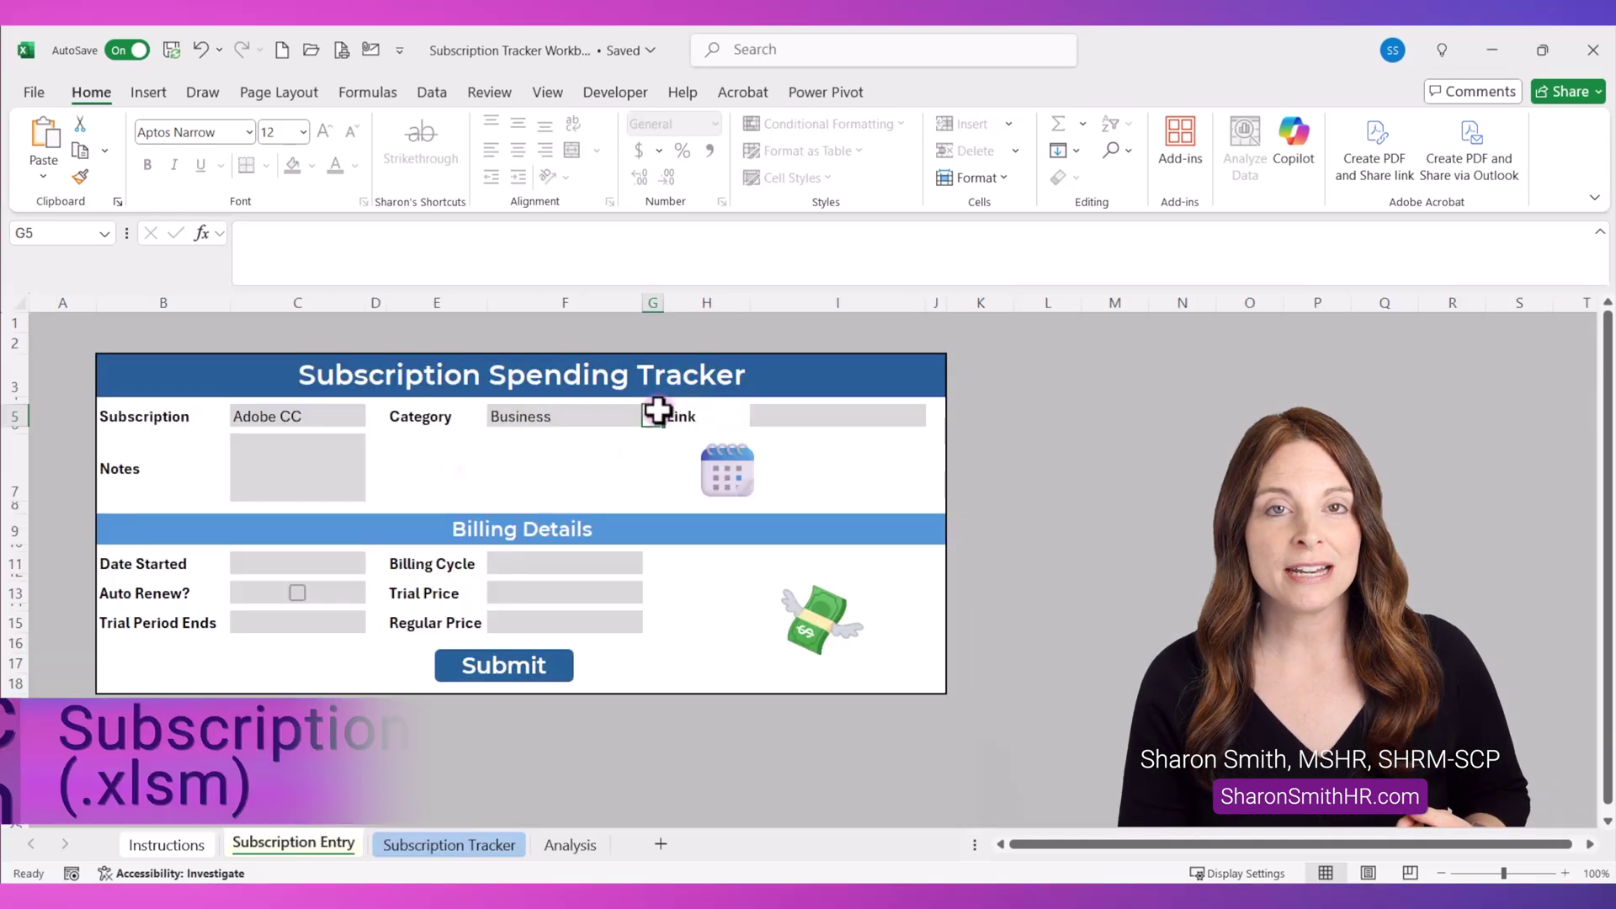
- Display the available choices for the Category field on the Subscription Entry form
click(624, 415)
click(652, 416)
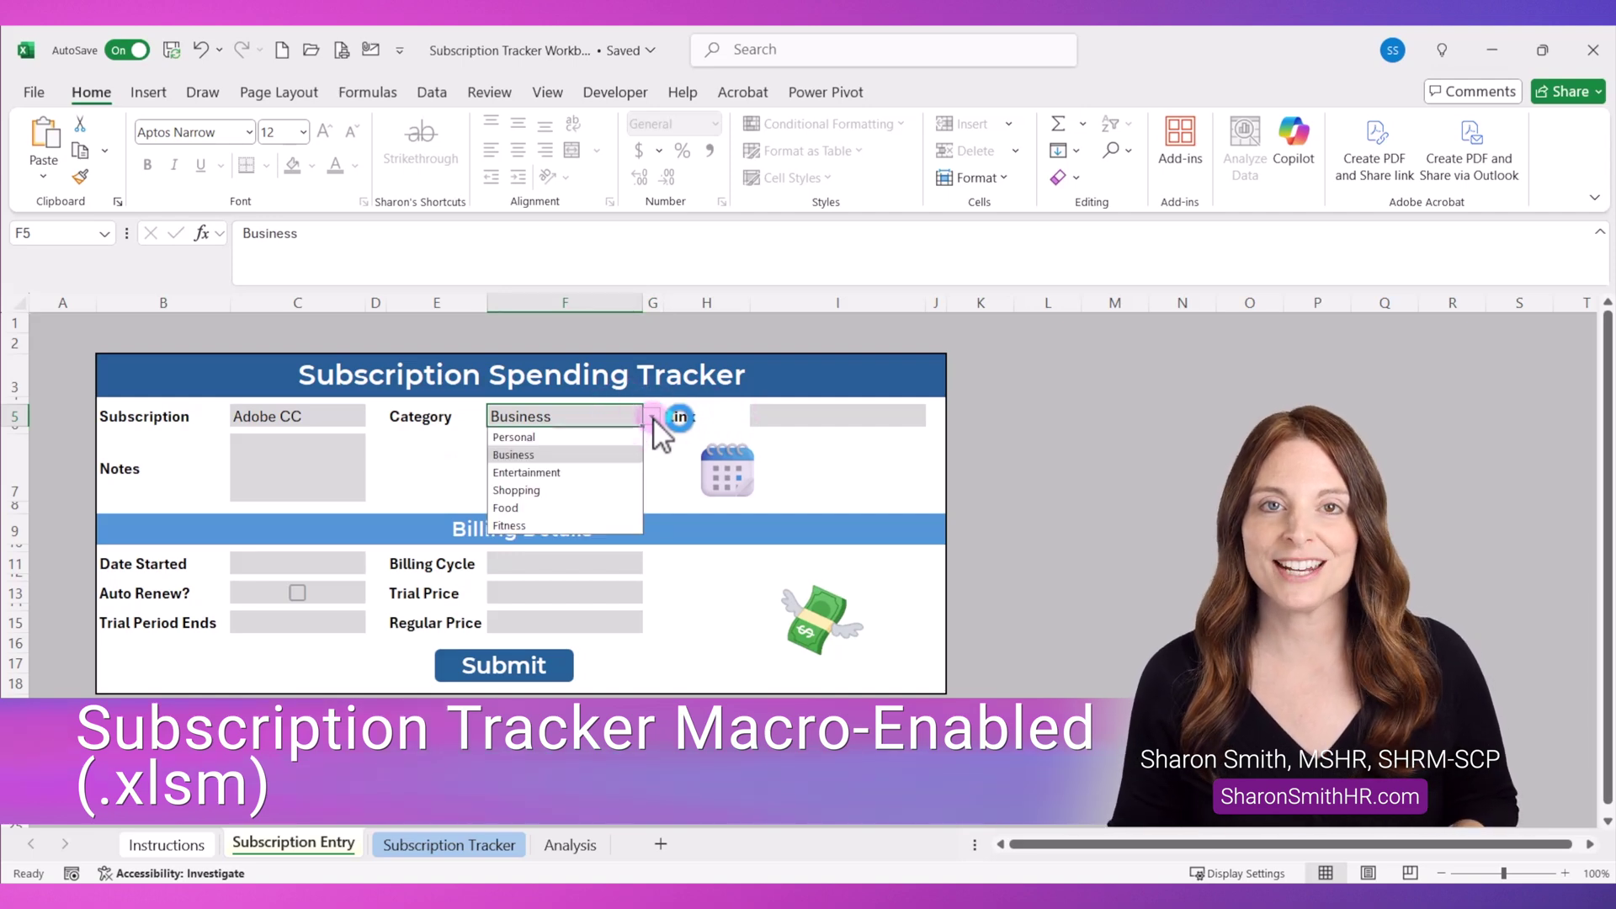
click(654, 420)
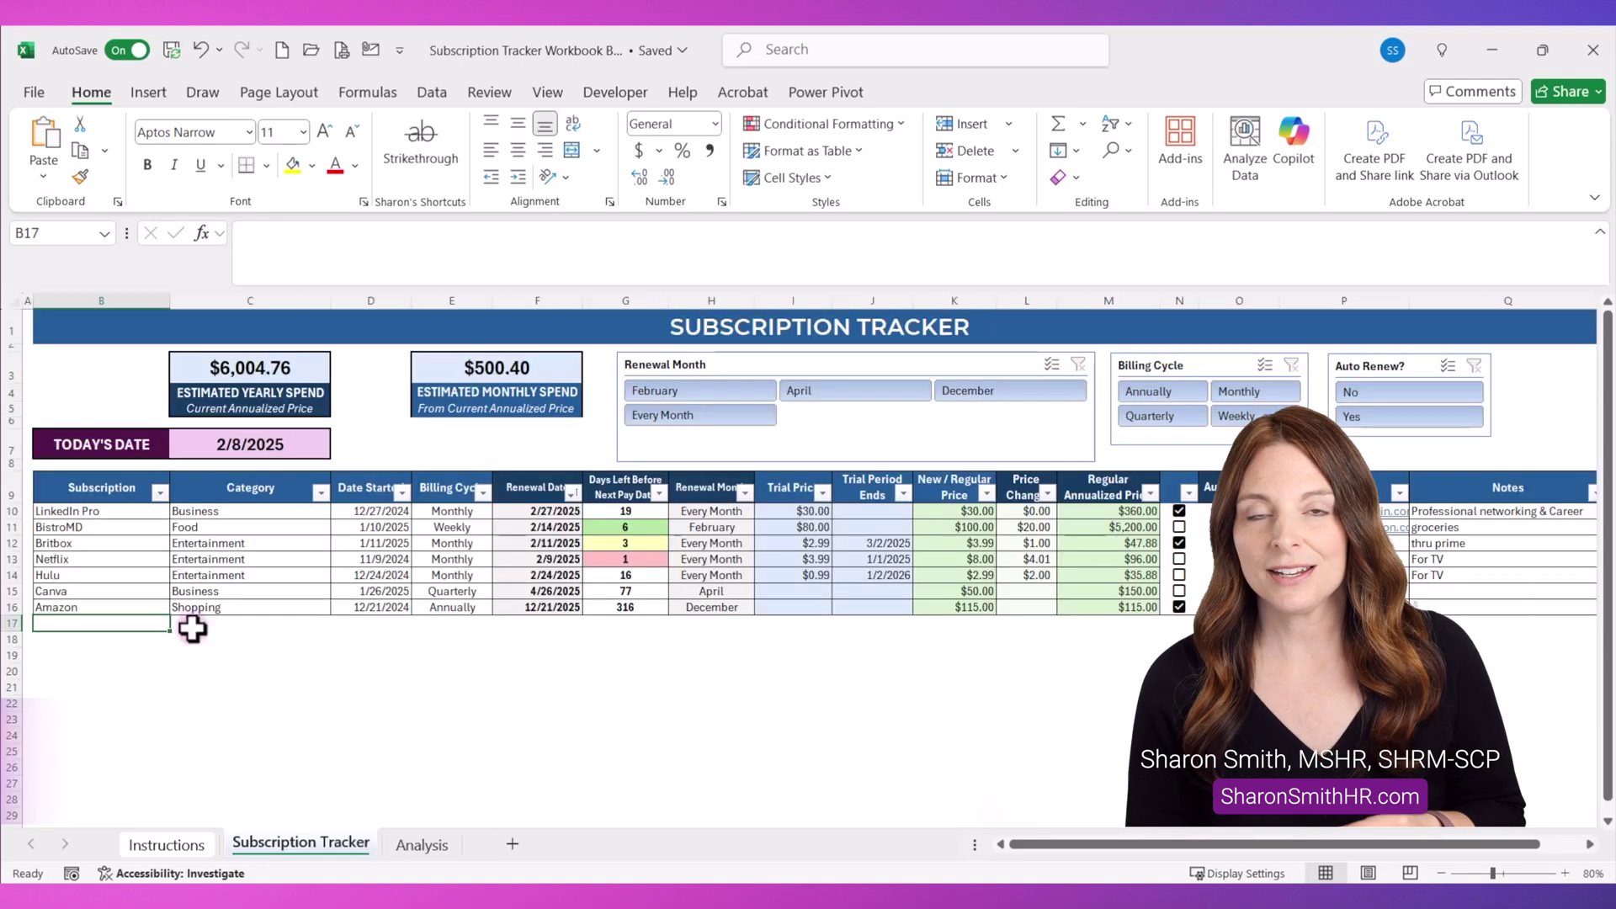
- Add an Adobe CC subscription in the first empty tracker row with category Business, start date 2/1/25 and billing cycle Annually
text(Adobe)
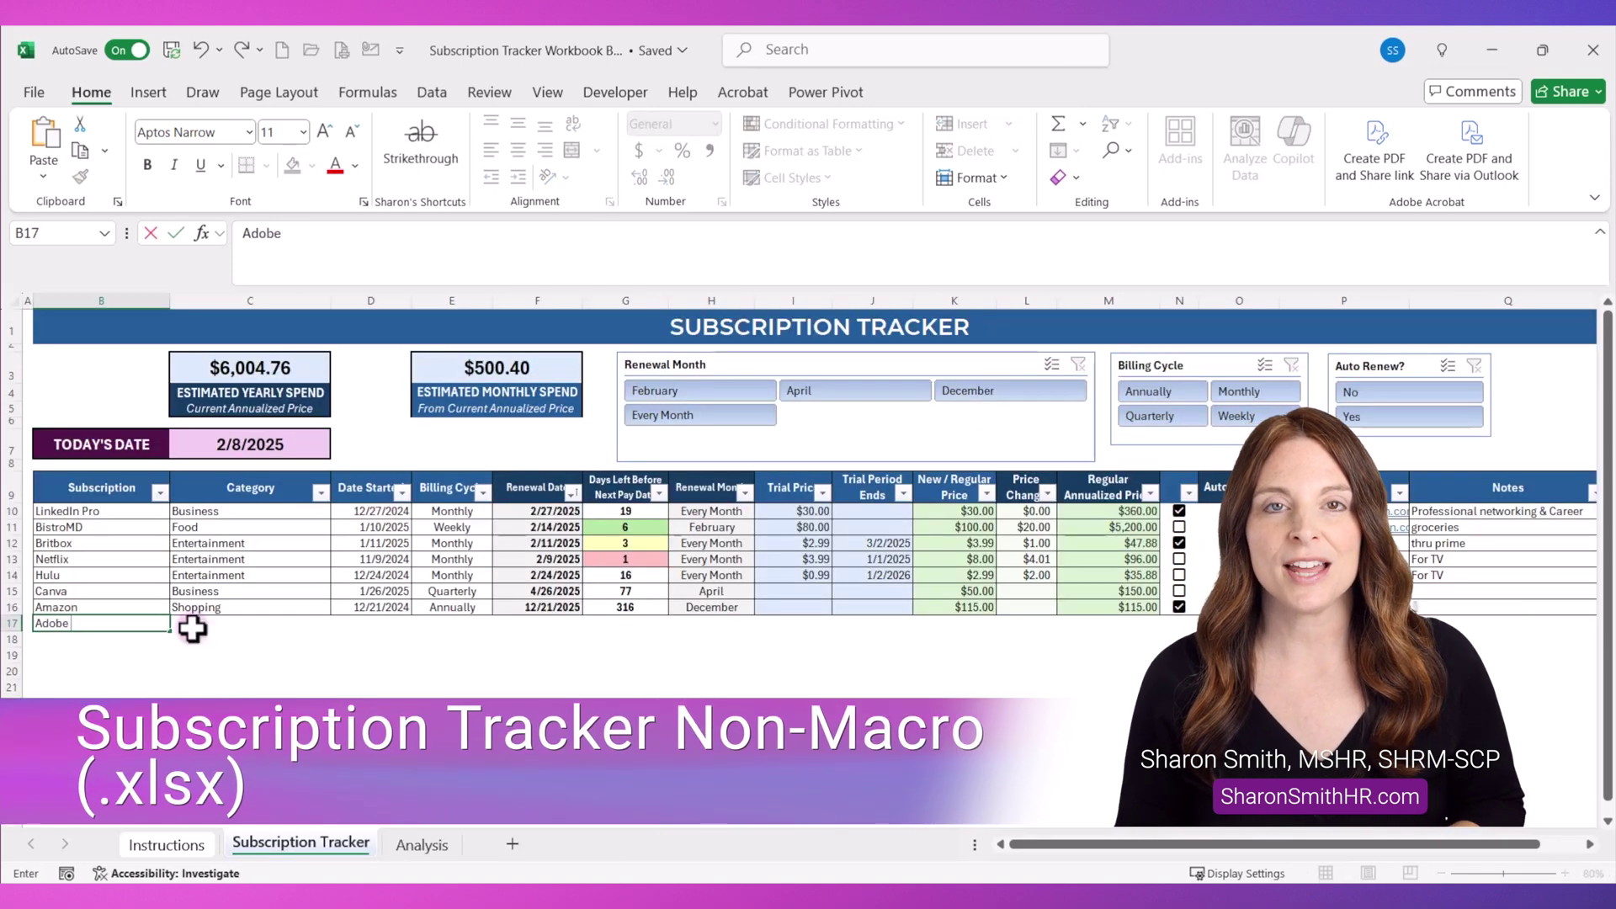
text(CC CC)
key(Tab)
text(B)
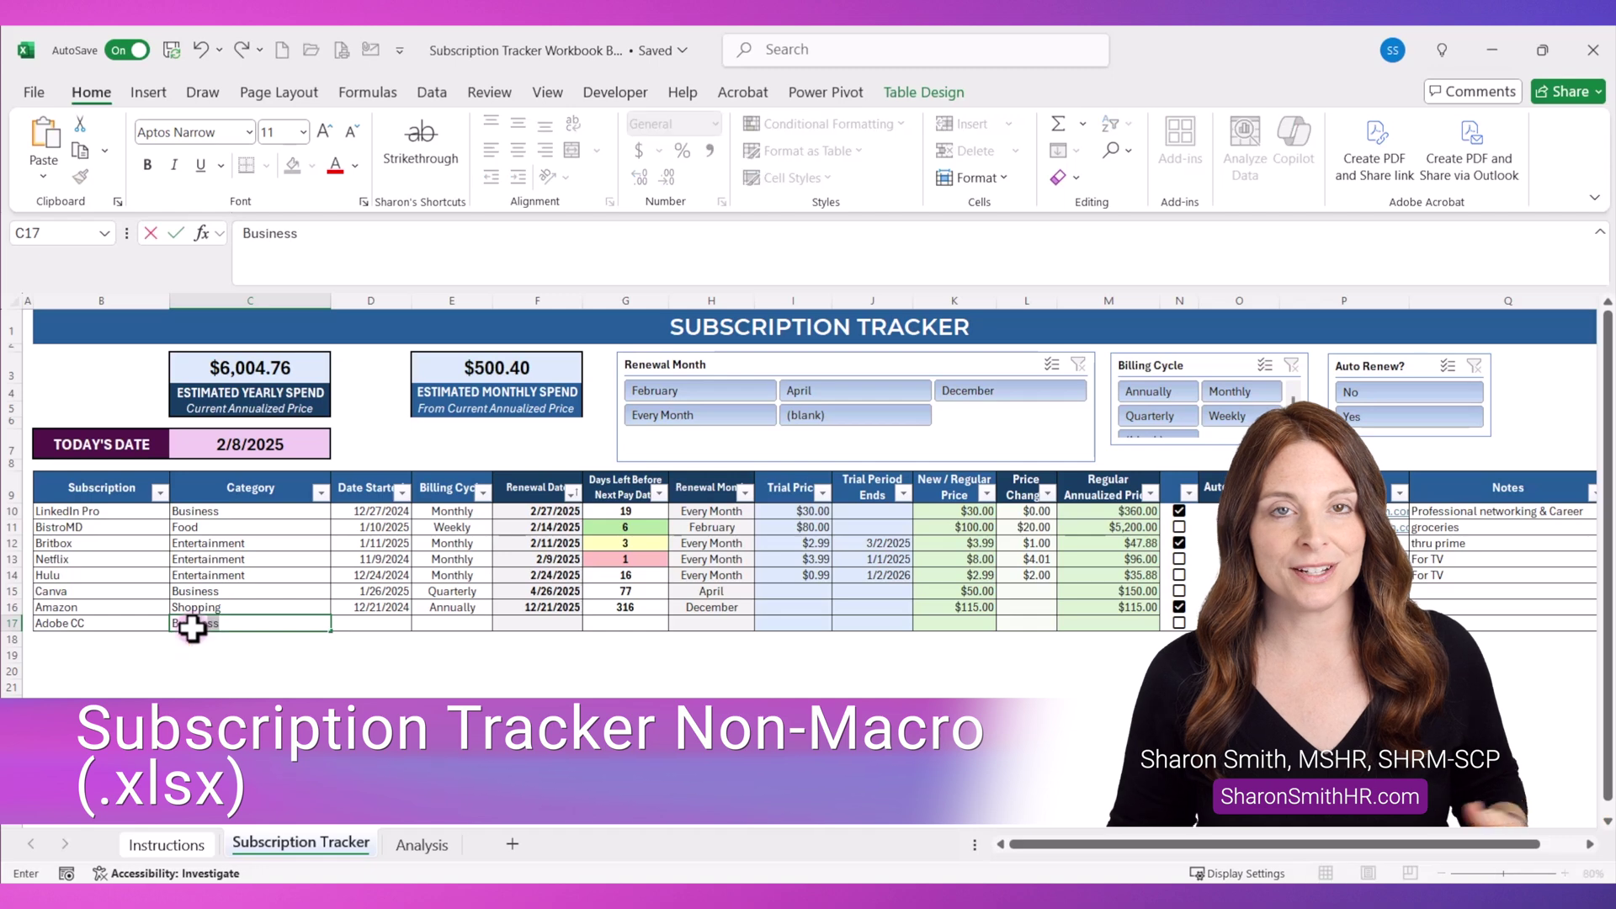
key(Tab)
text(2/1/25)
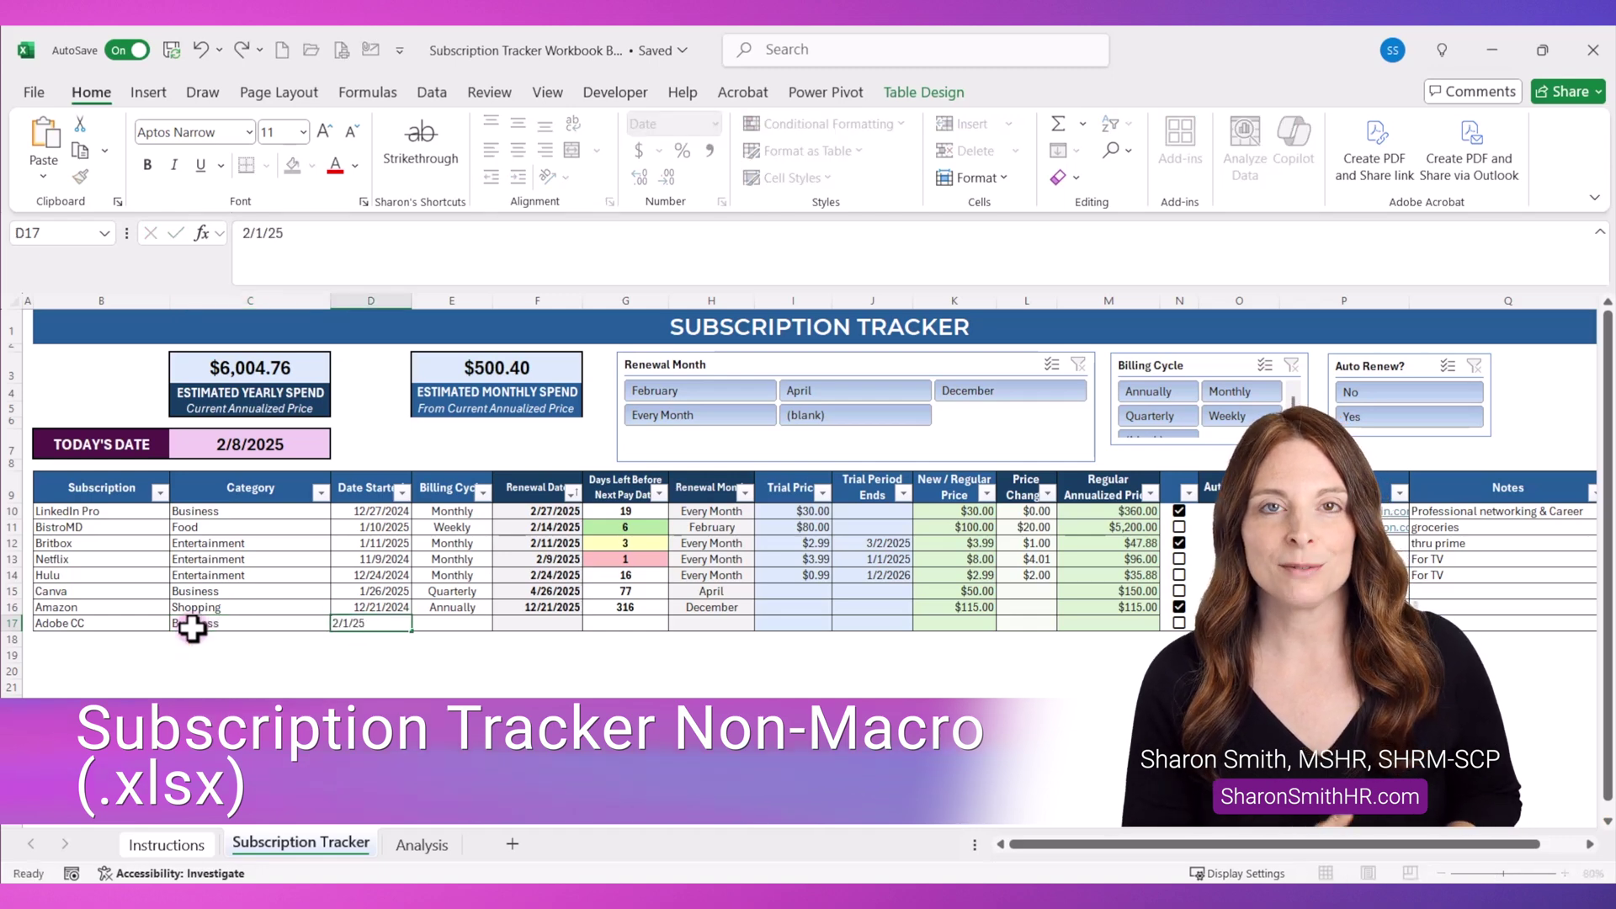
key(Tab)
text(A)
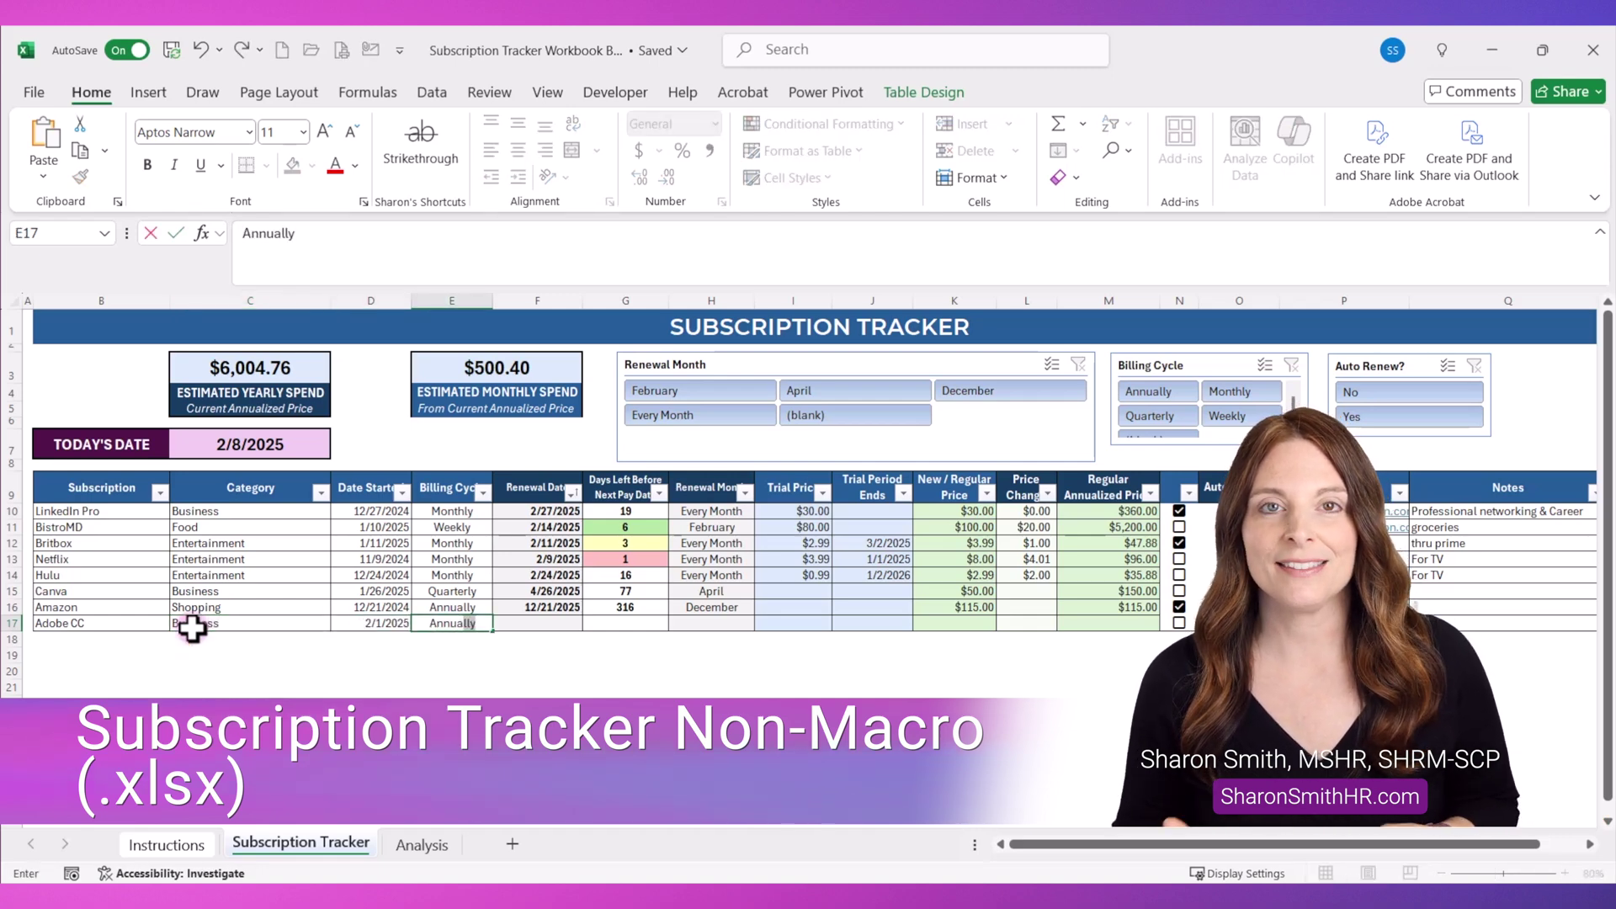
key(Tab)
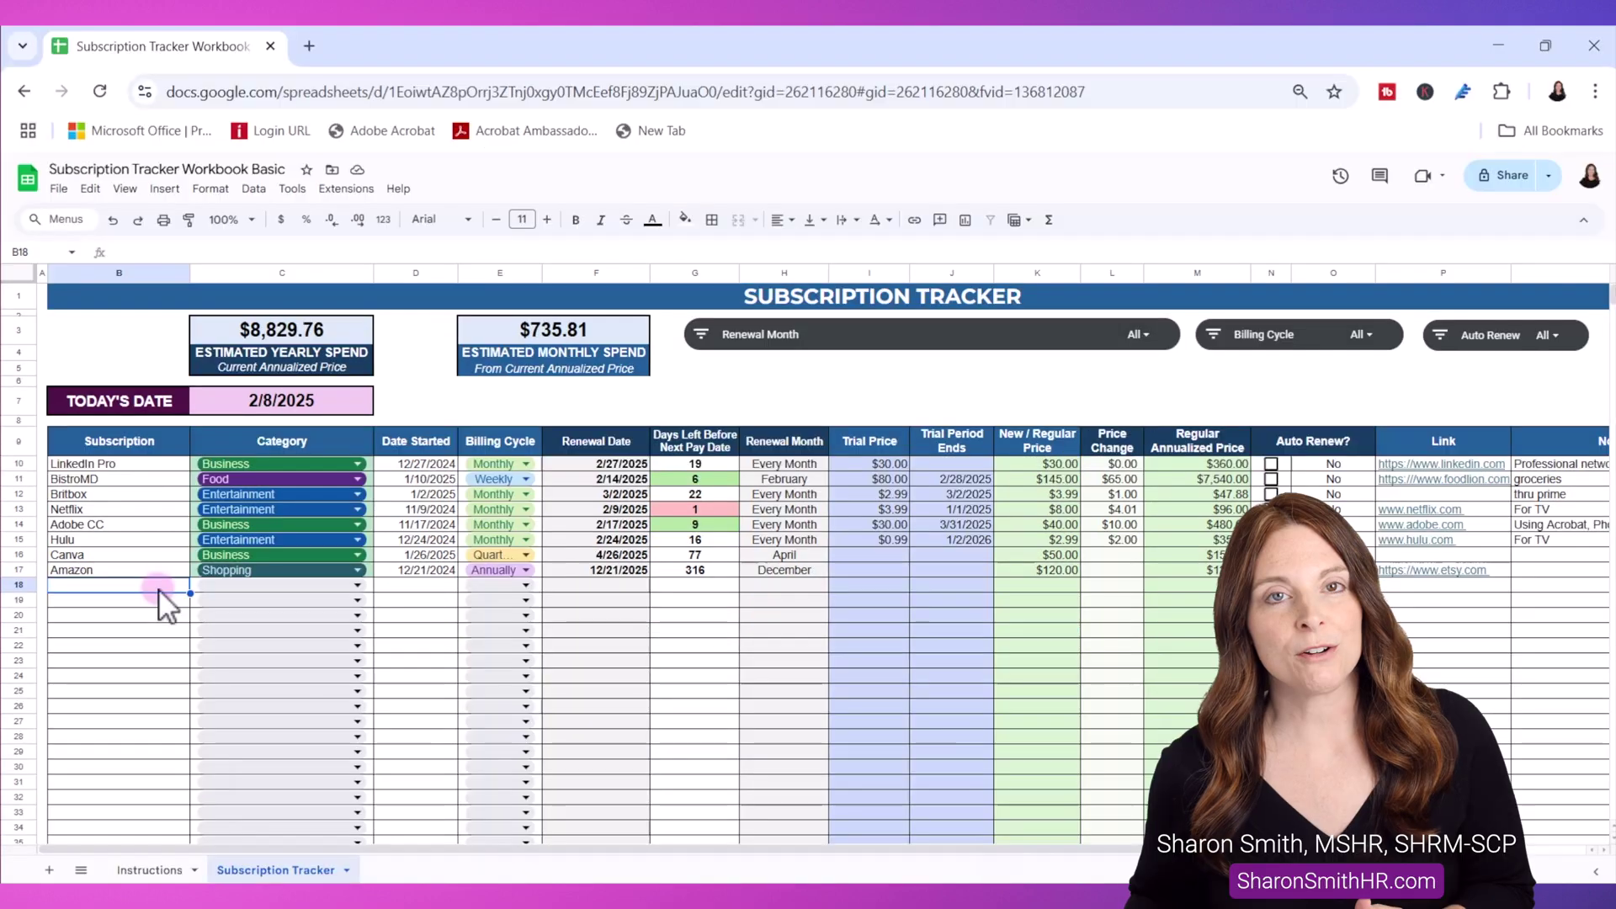
- In the Google Sheets tracker, enter Adobe CC in the first empty row and choose its category
text(Adobe CC)
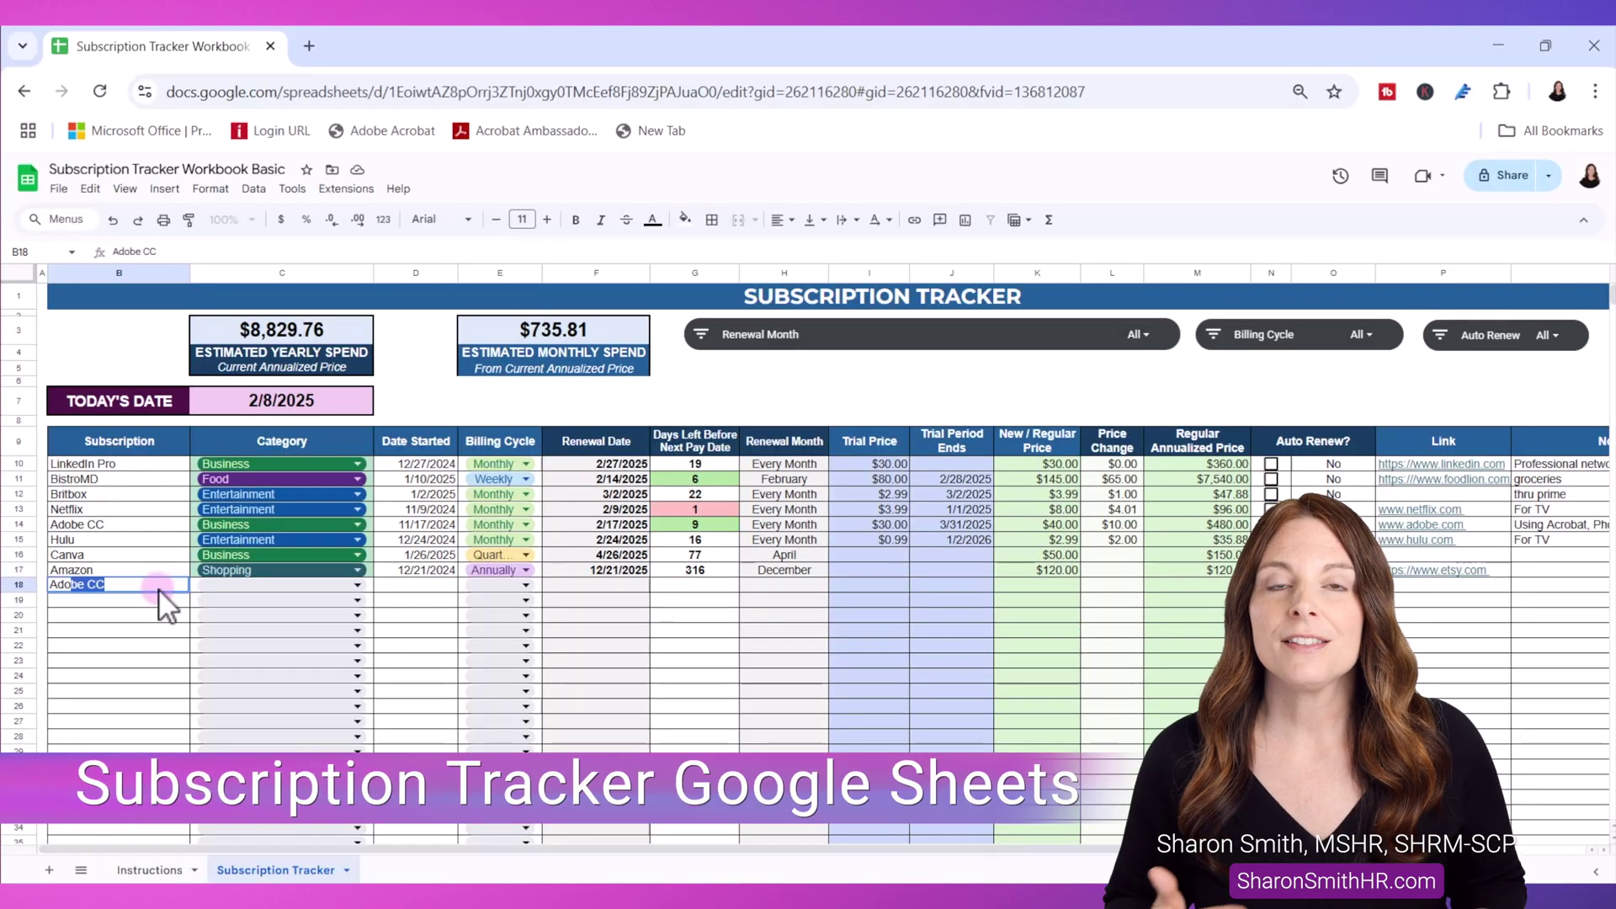
key(Tab)
click(358, 585)
click(270, 615)
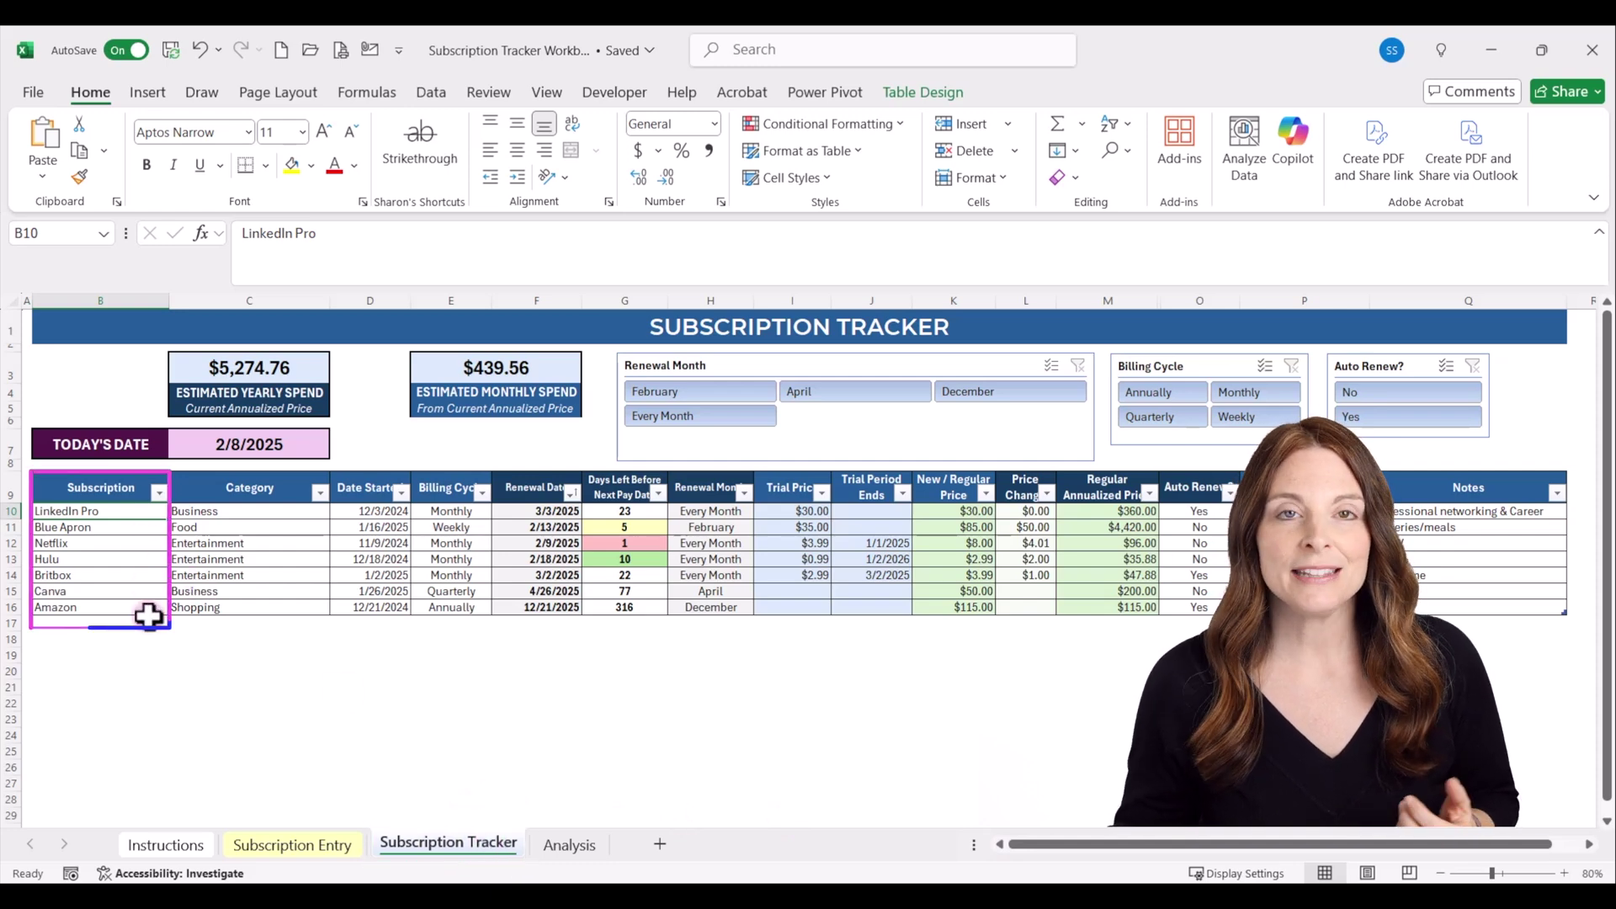
- Open the Subscription Entry sheet and review the Subscription, Category, Link and Notes fields, including the available categories
click(286, 846)
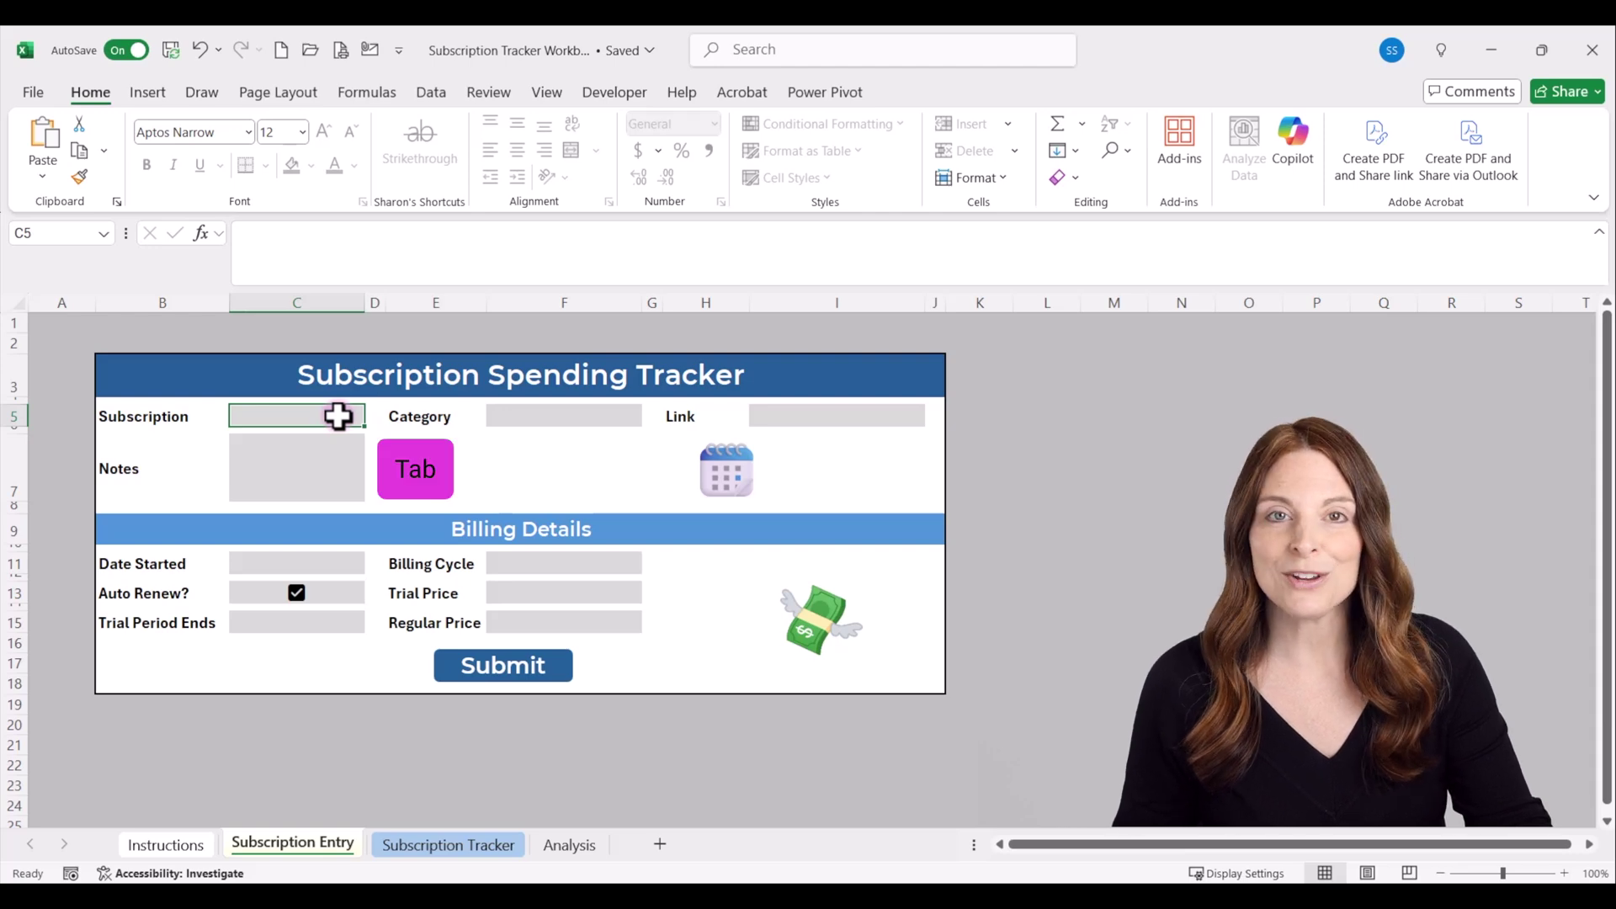
key(Tab)
key(Tab)
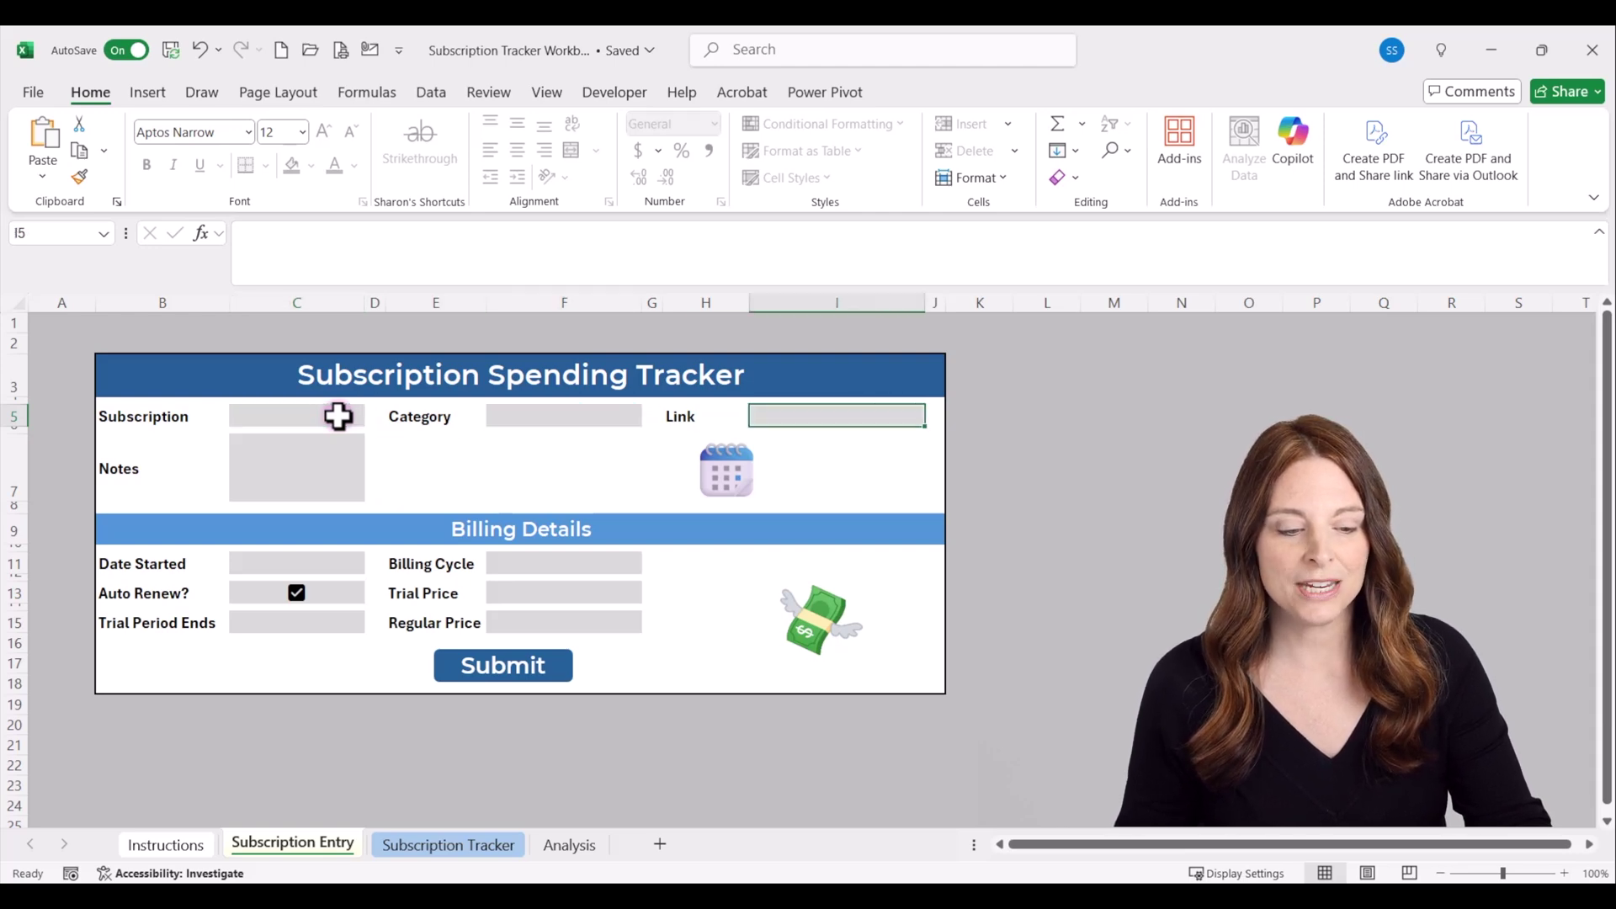
key(Tab)
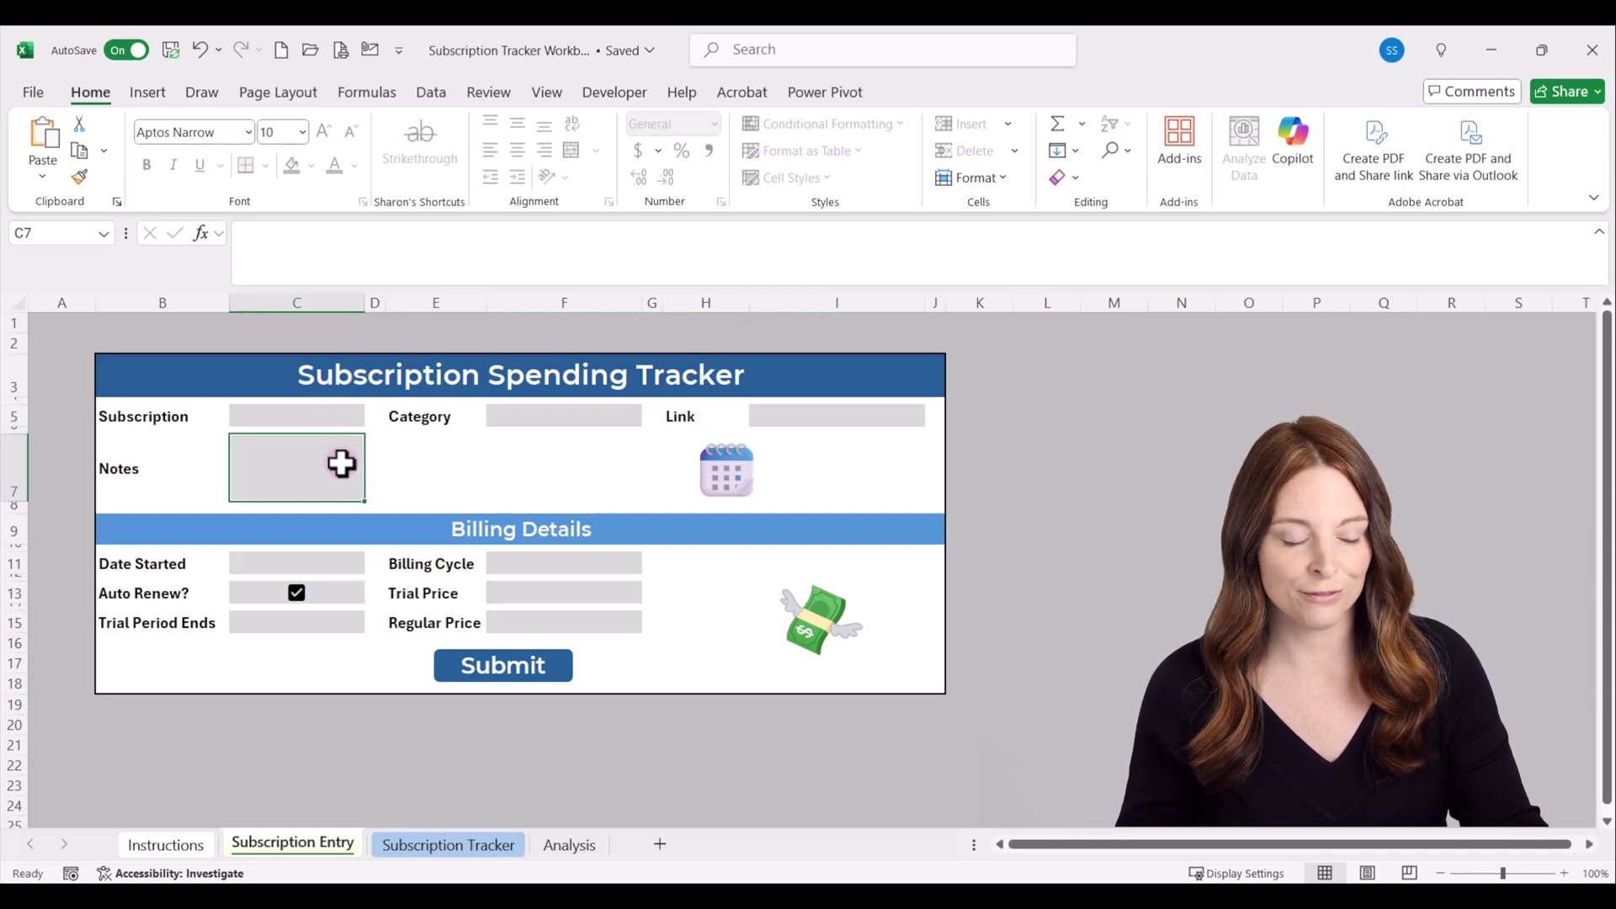
click(341, 416)
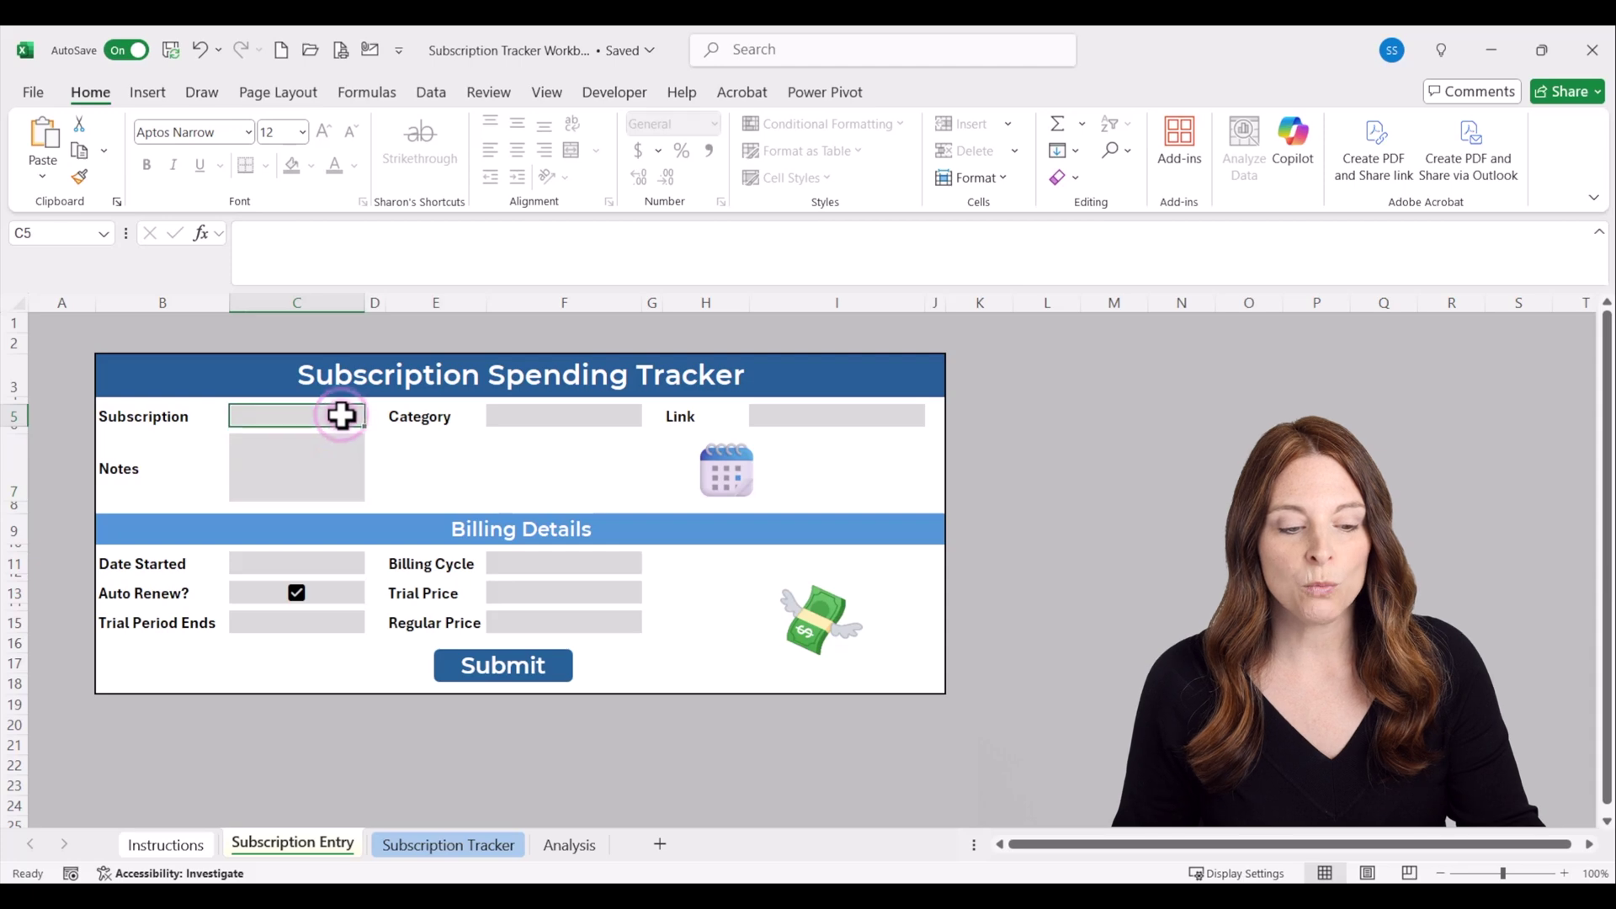
click(623, 418)
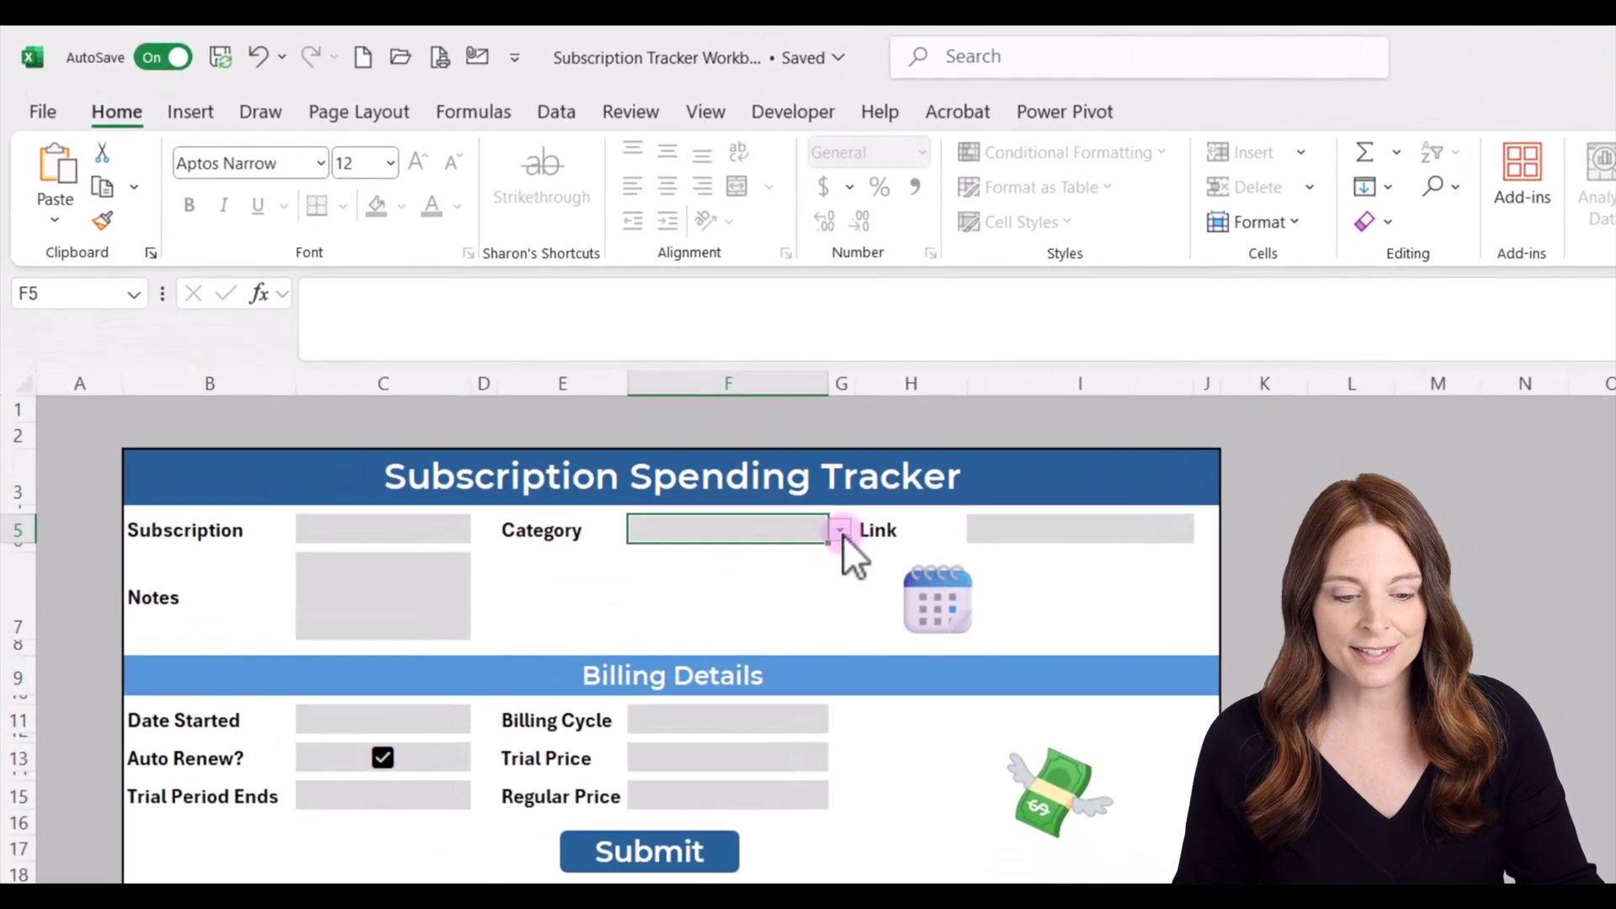
click(655, 418)
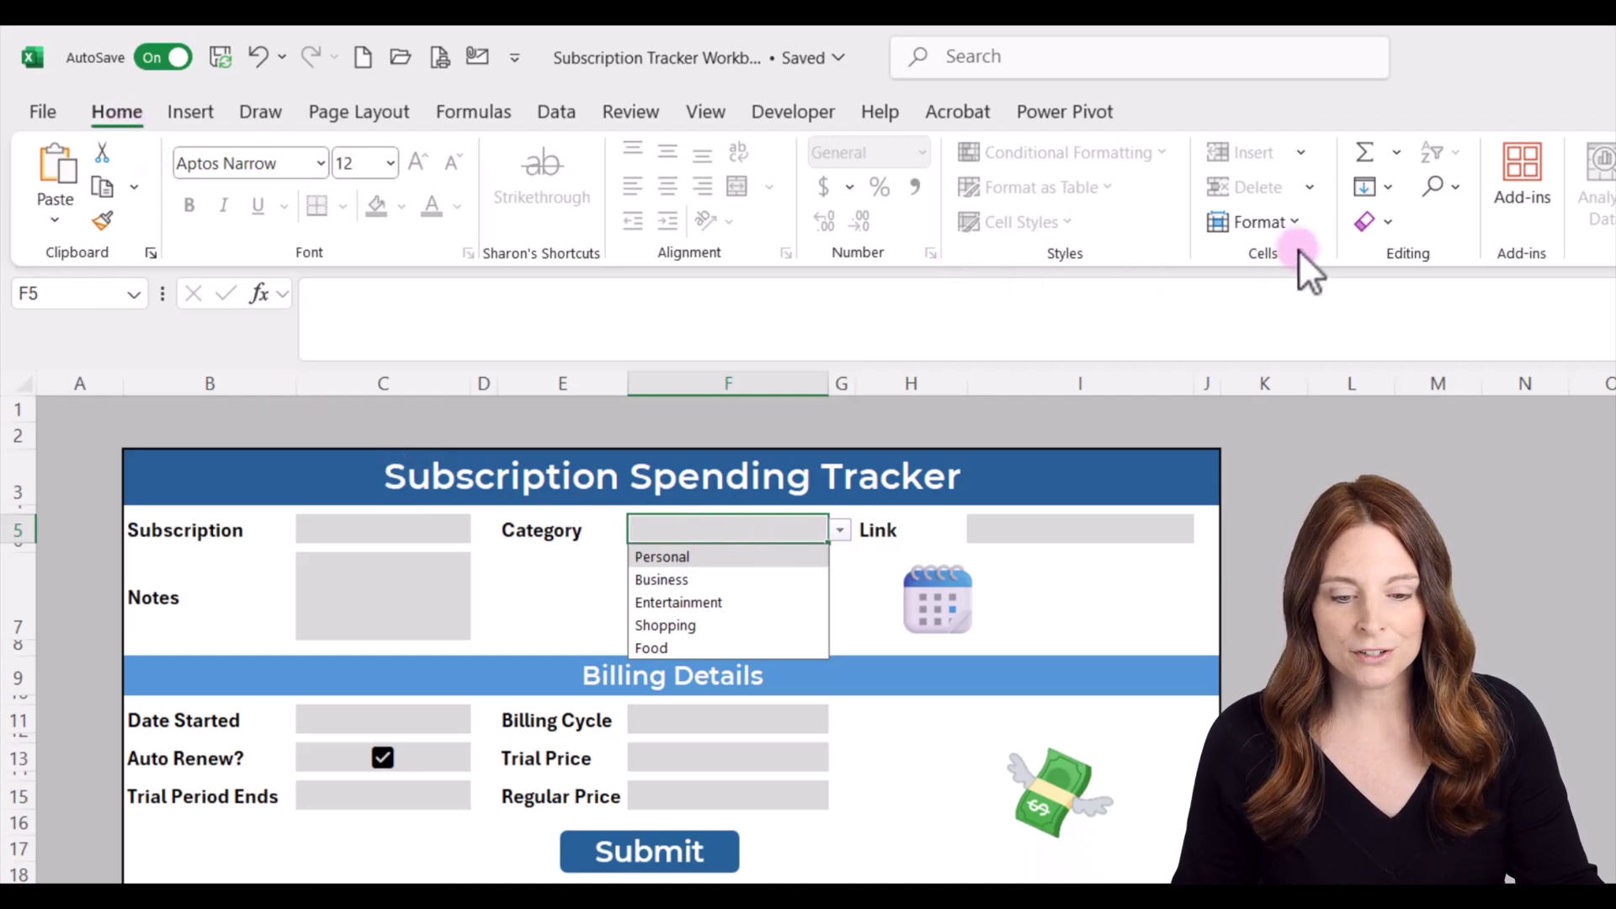
- Unprotect the Subscription Entry sheet and check that cells outside the entry fields can be selected
click(1294, 221)
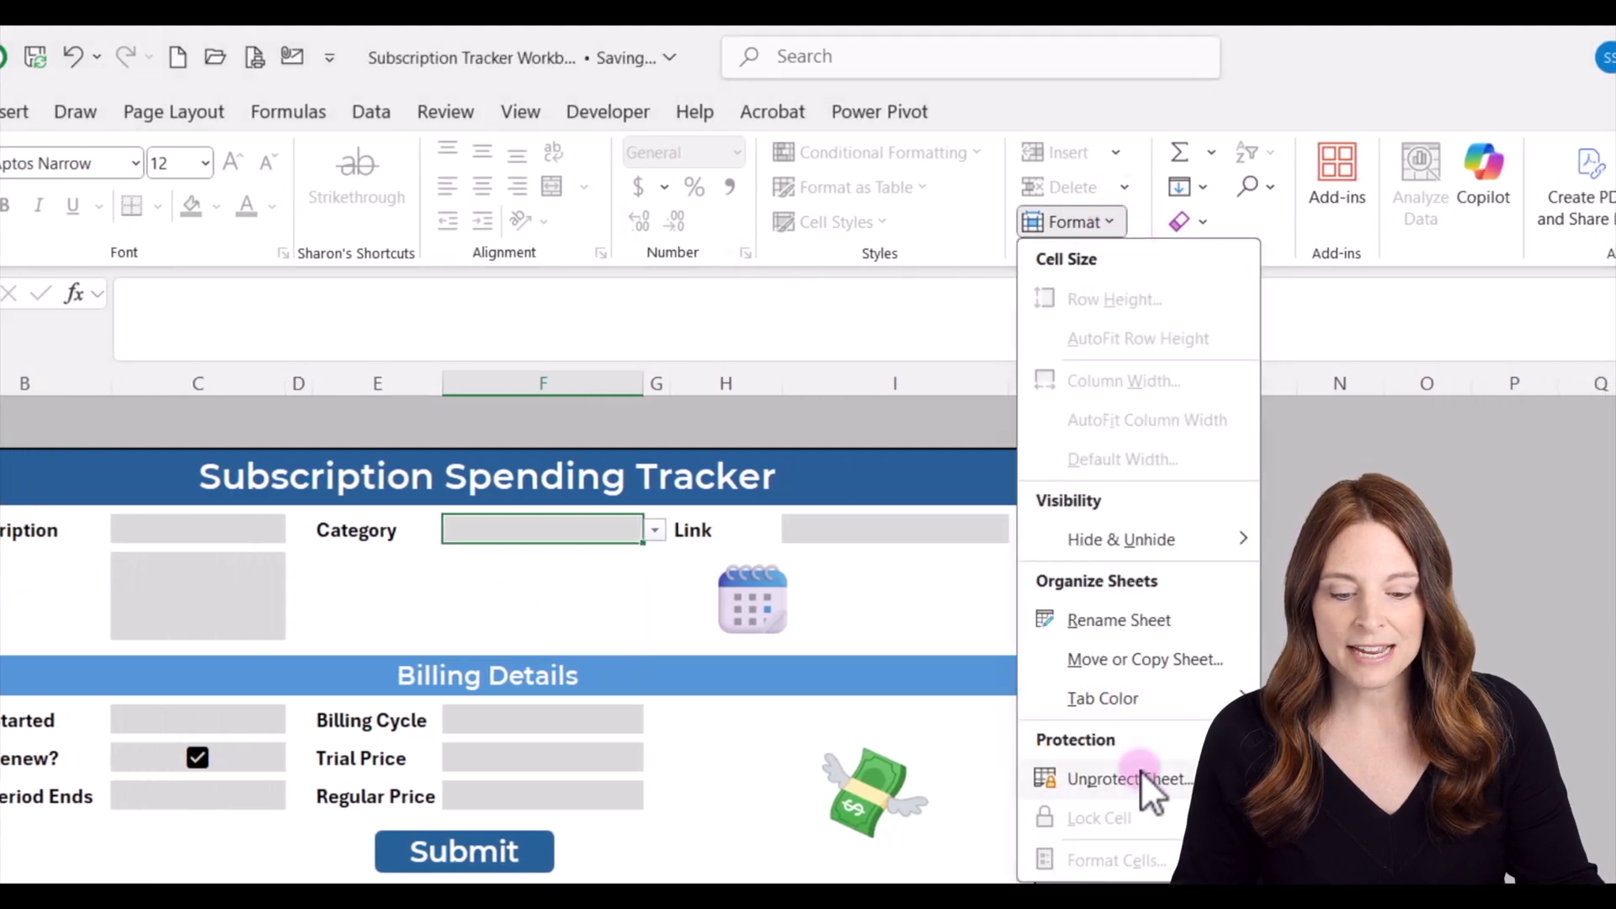
click(1141, 781)
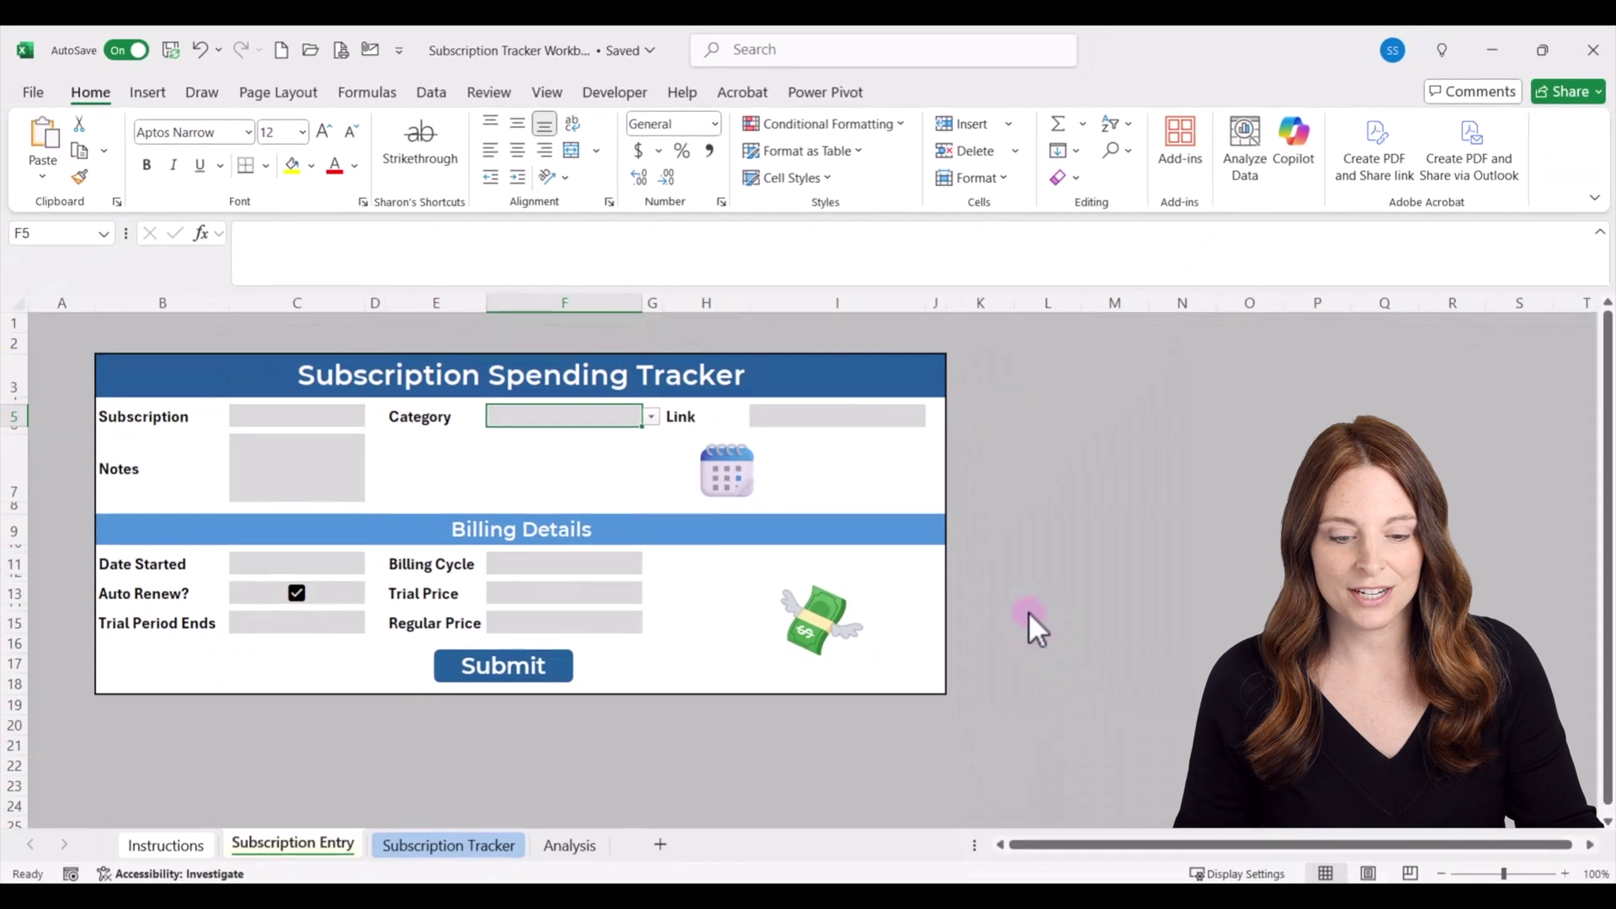
click(289, 415)
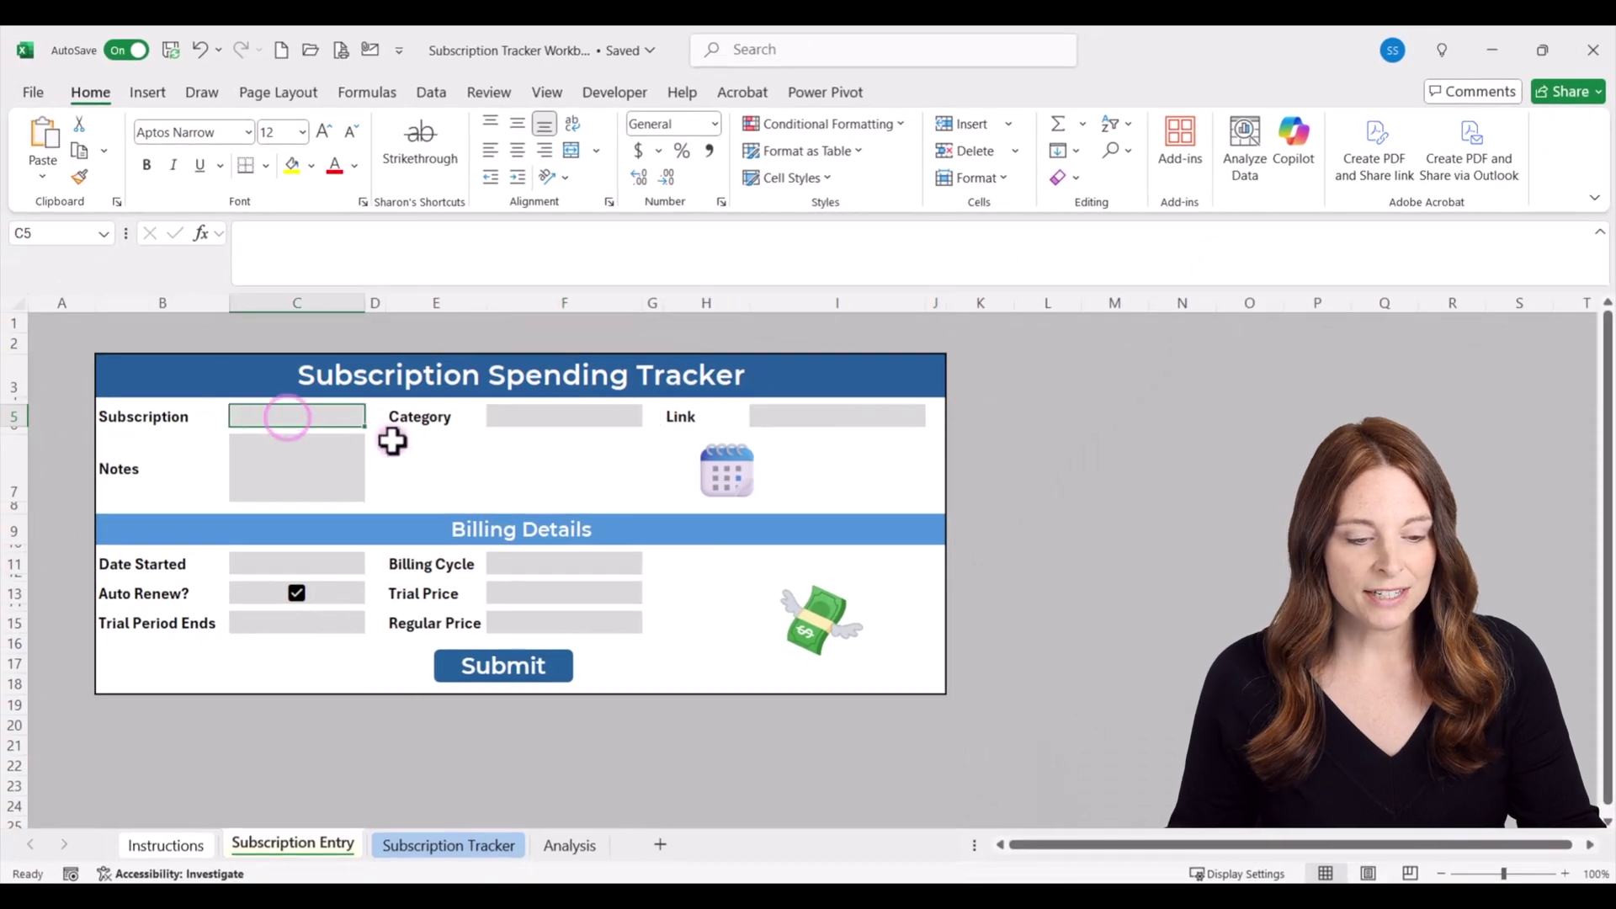
click(405, 442)
click(611, 468)
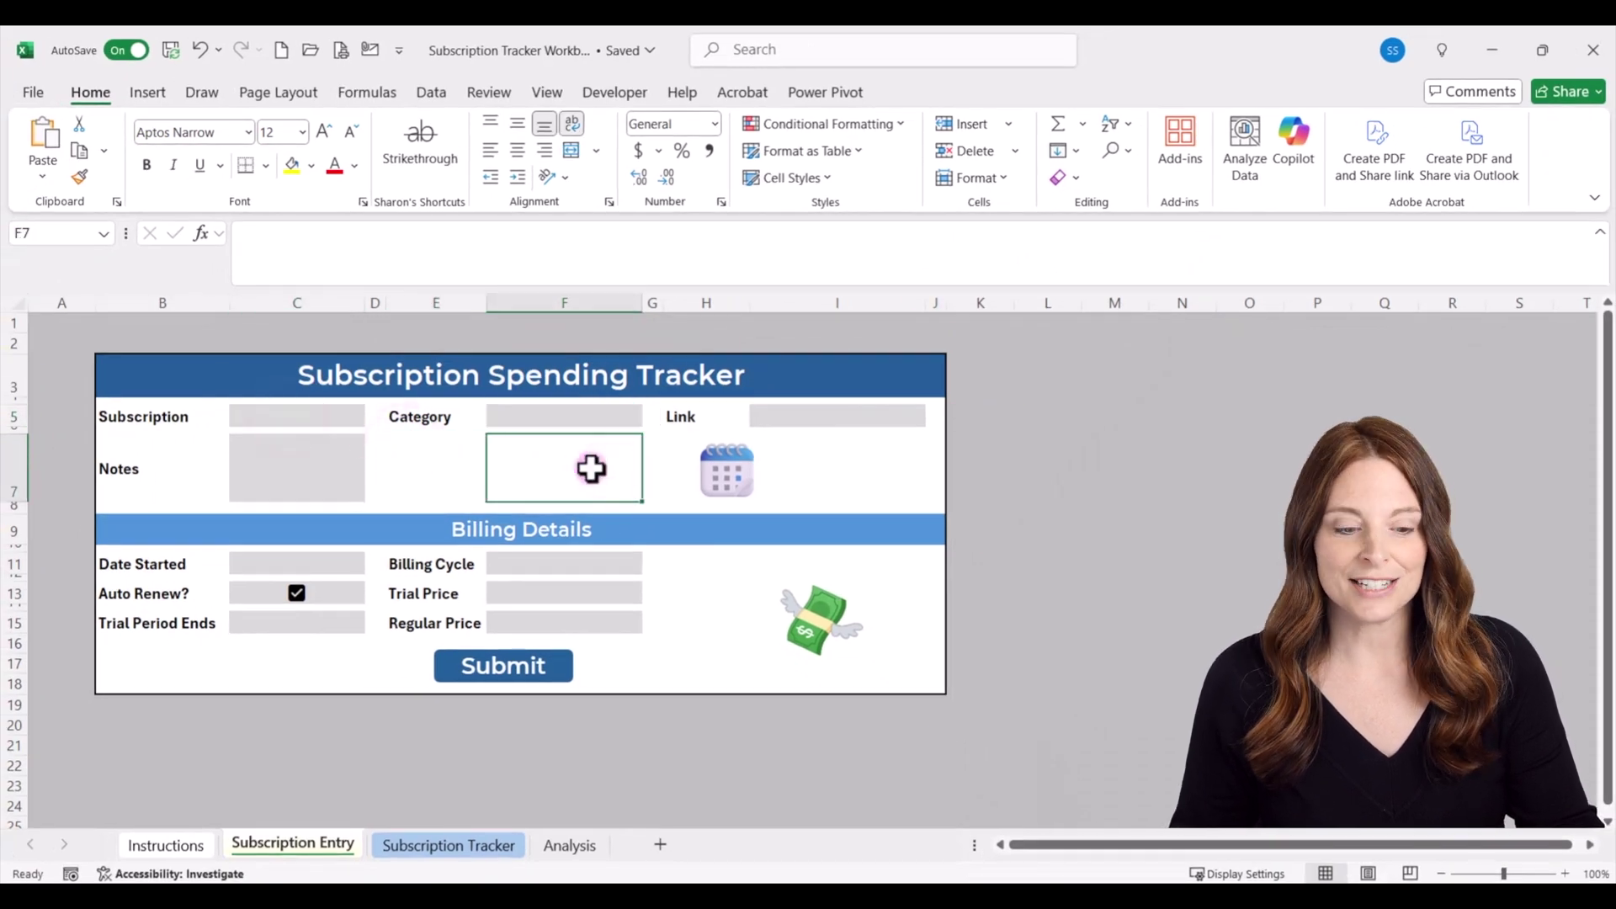
- Add Fitness to the end of the Category field's data validation list, after Food
click(525, 416)
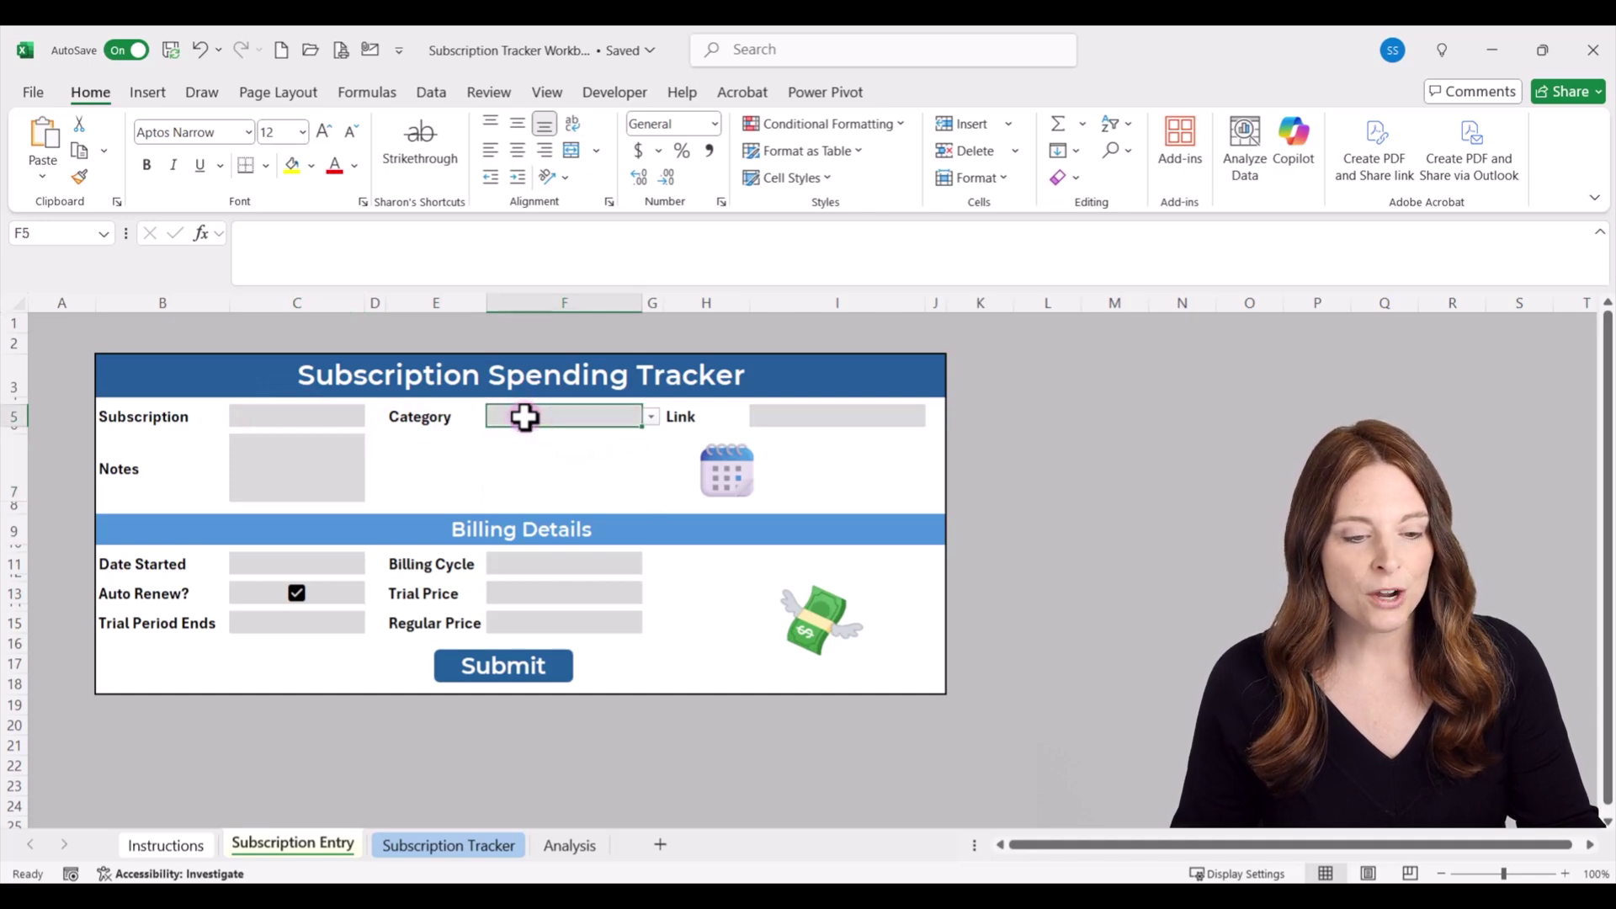
click(426, 90)
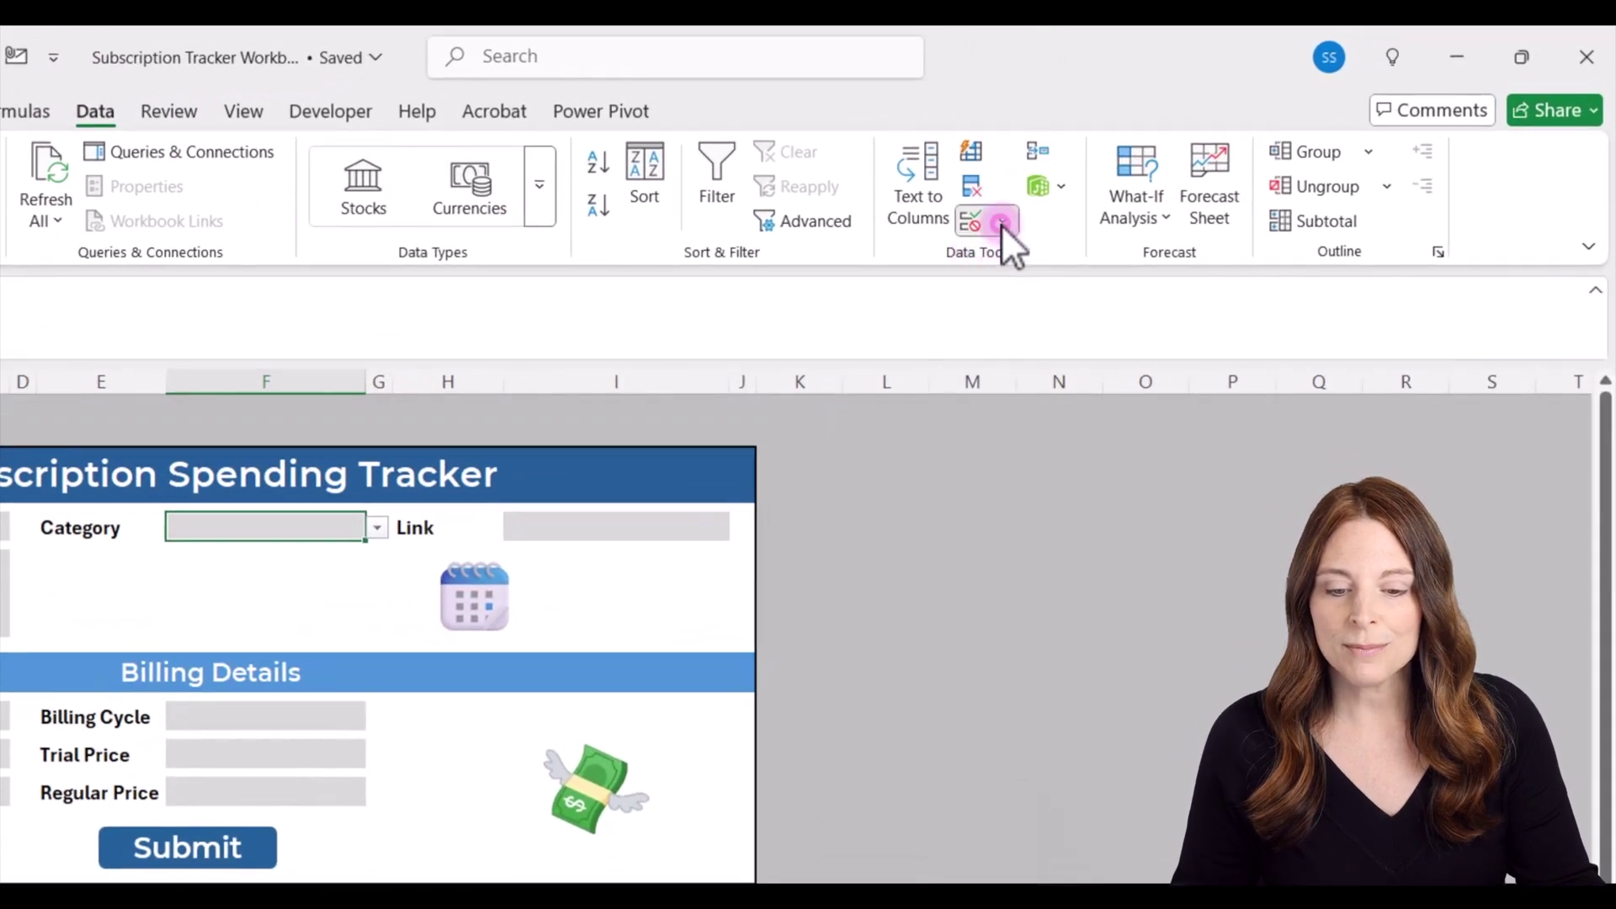
click(1002, 223)
click(1053, 256)
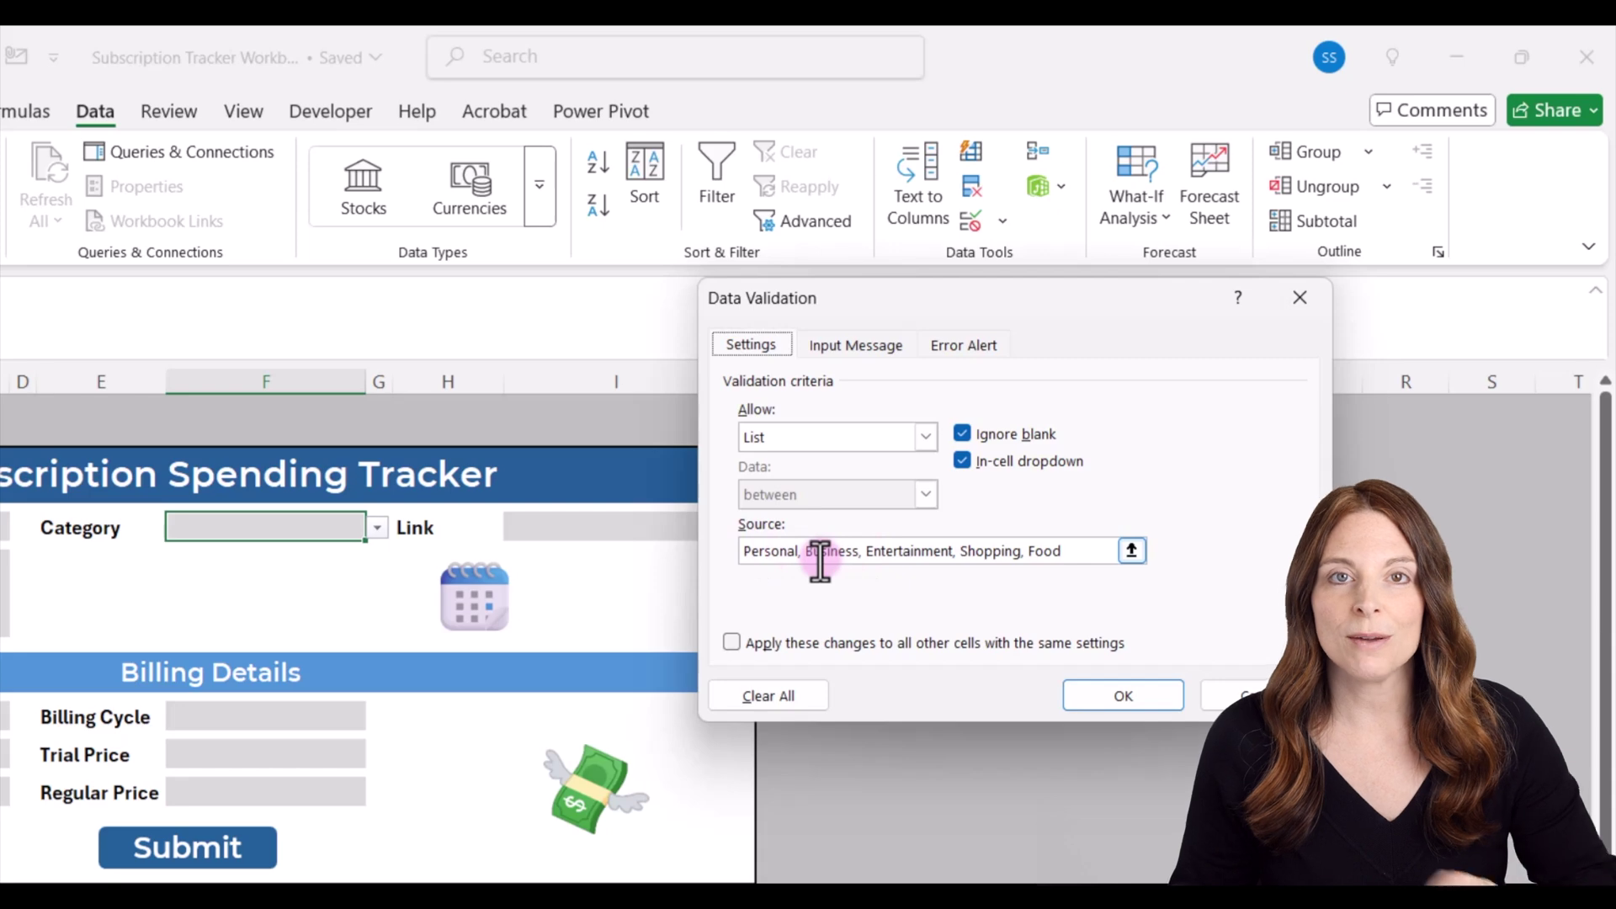
click(1065, 552)
text(,)
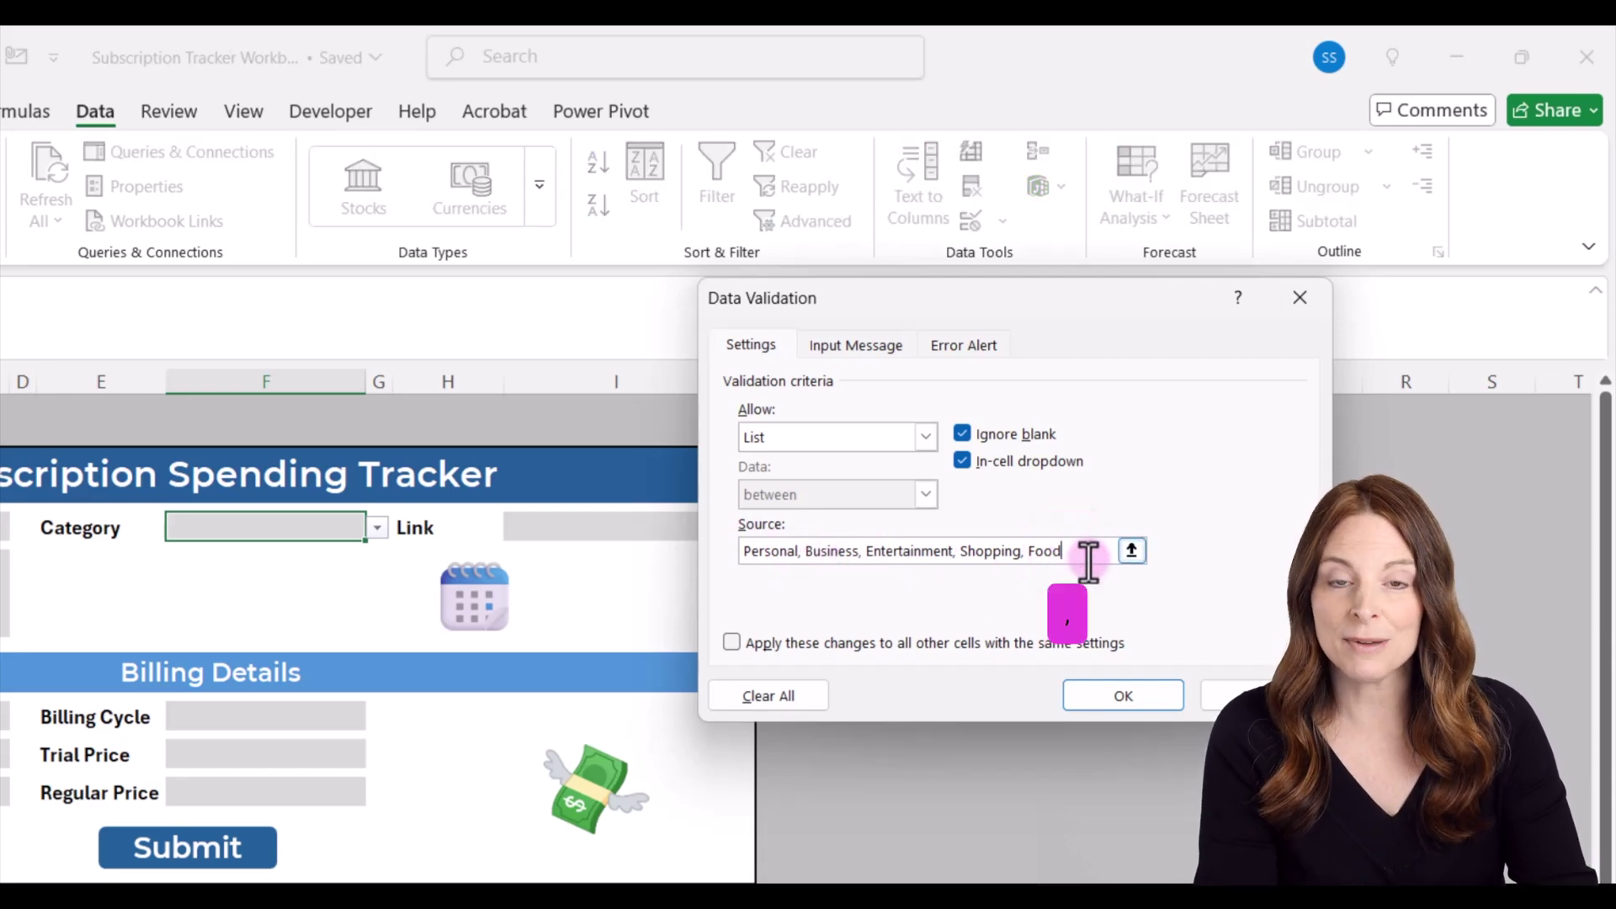
text( F)
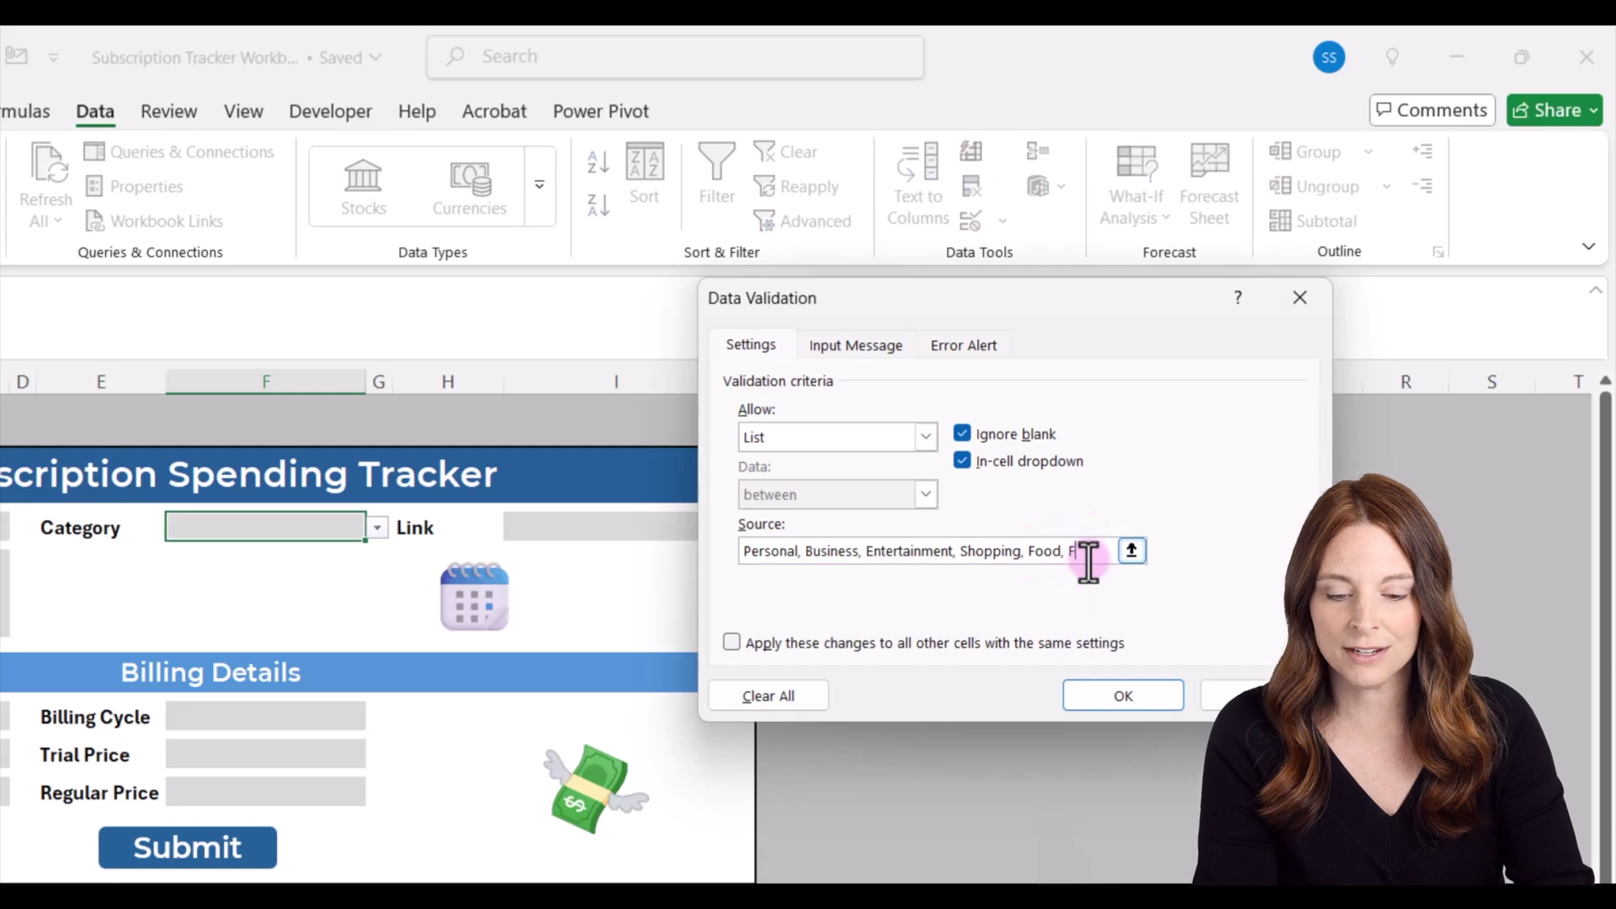
text(itness)
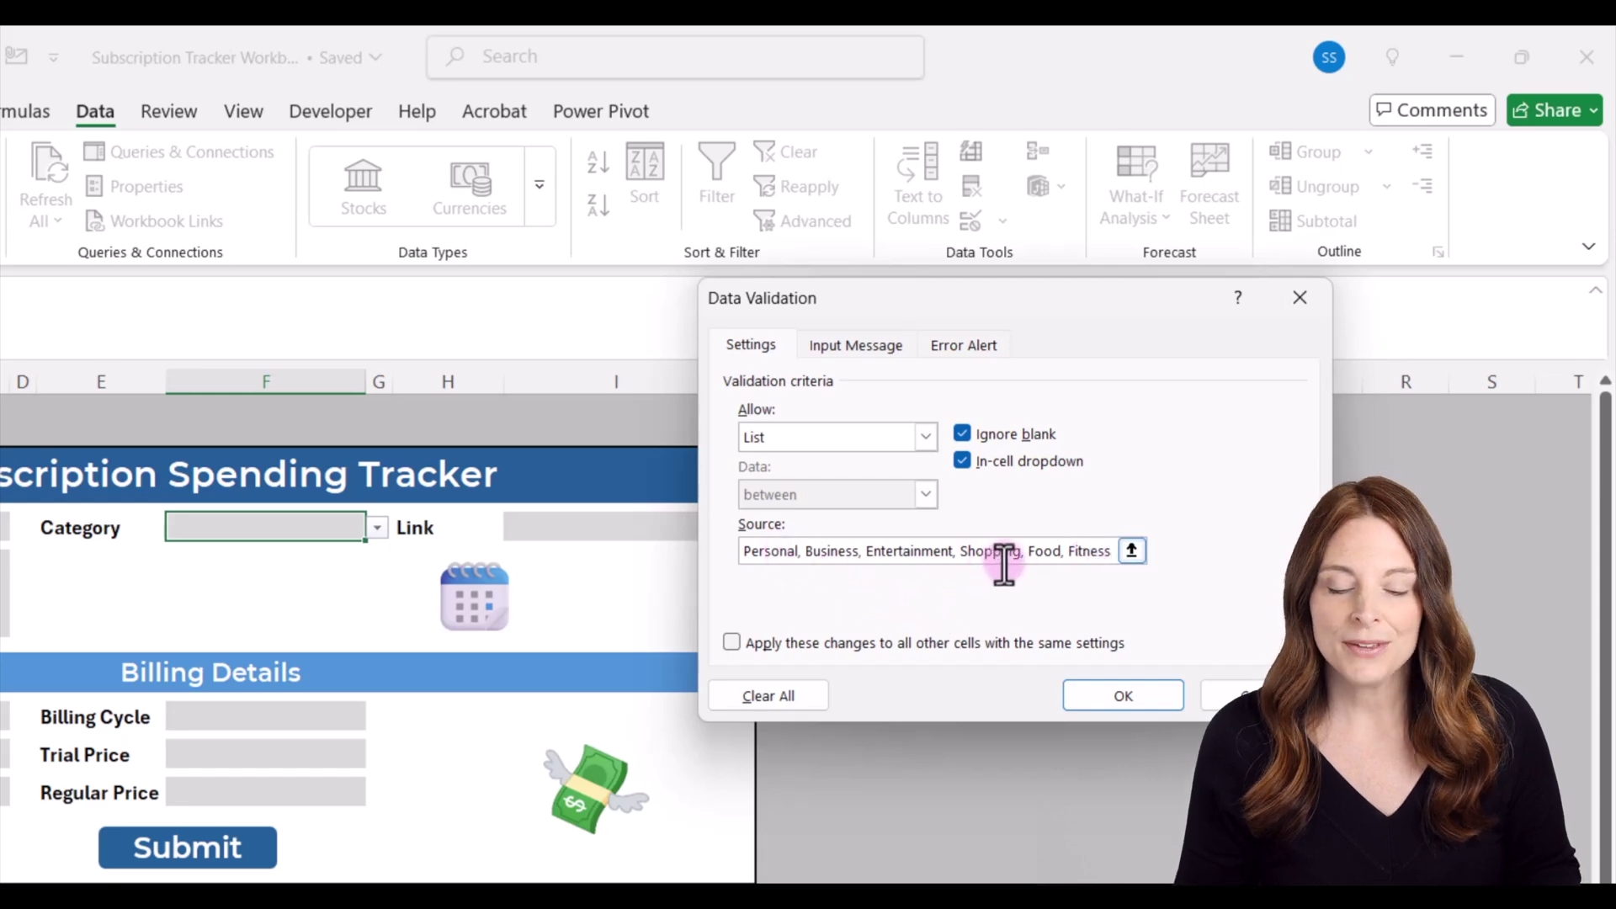
click(1123, 695)
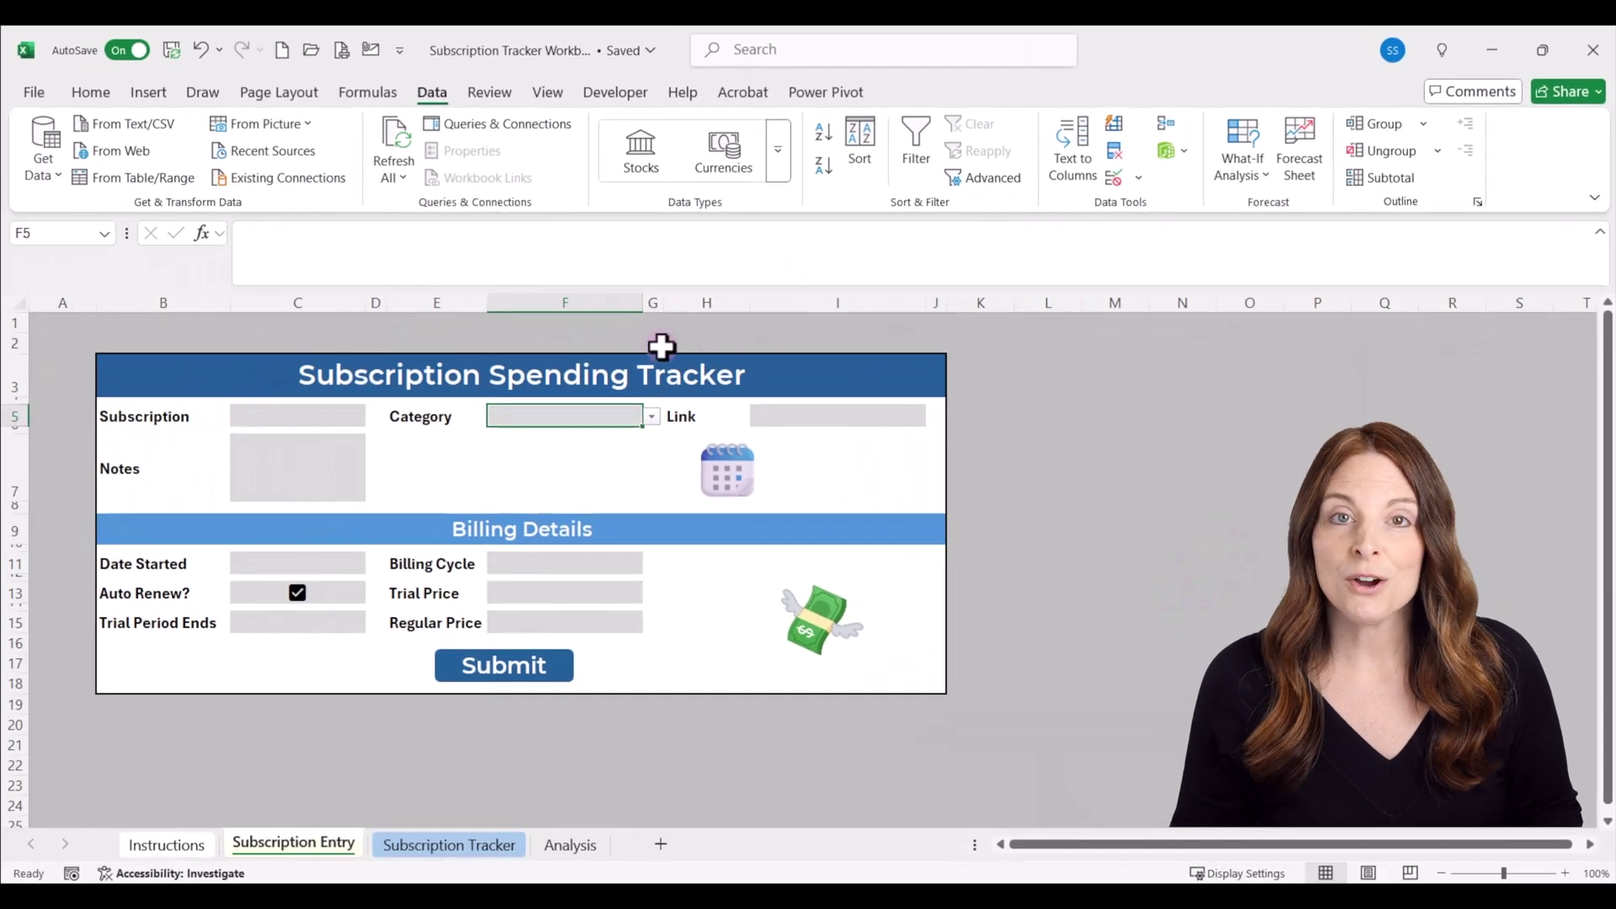
- Protect the sheet again without a password, allowing only selection of unlocked cells and editing of objects and scenarios
click(93, 92)
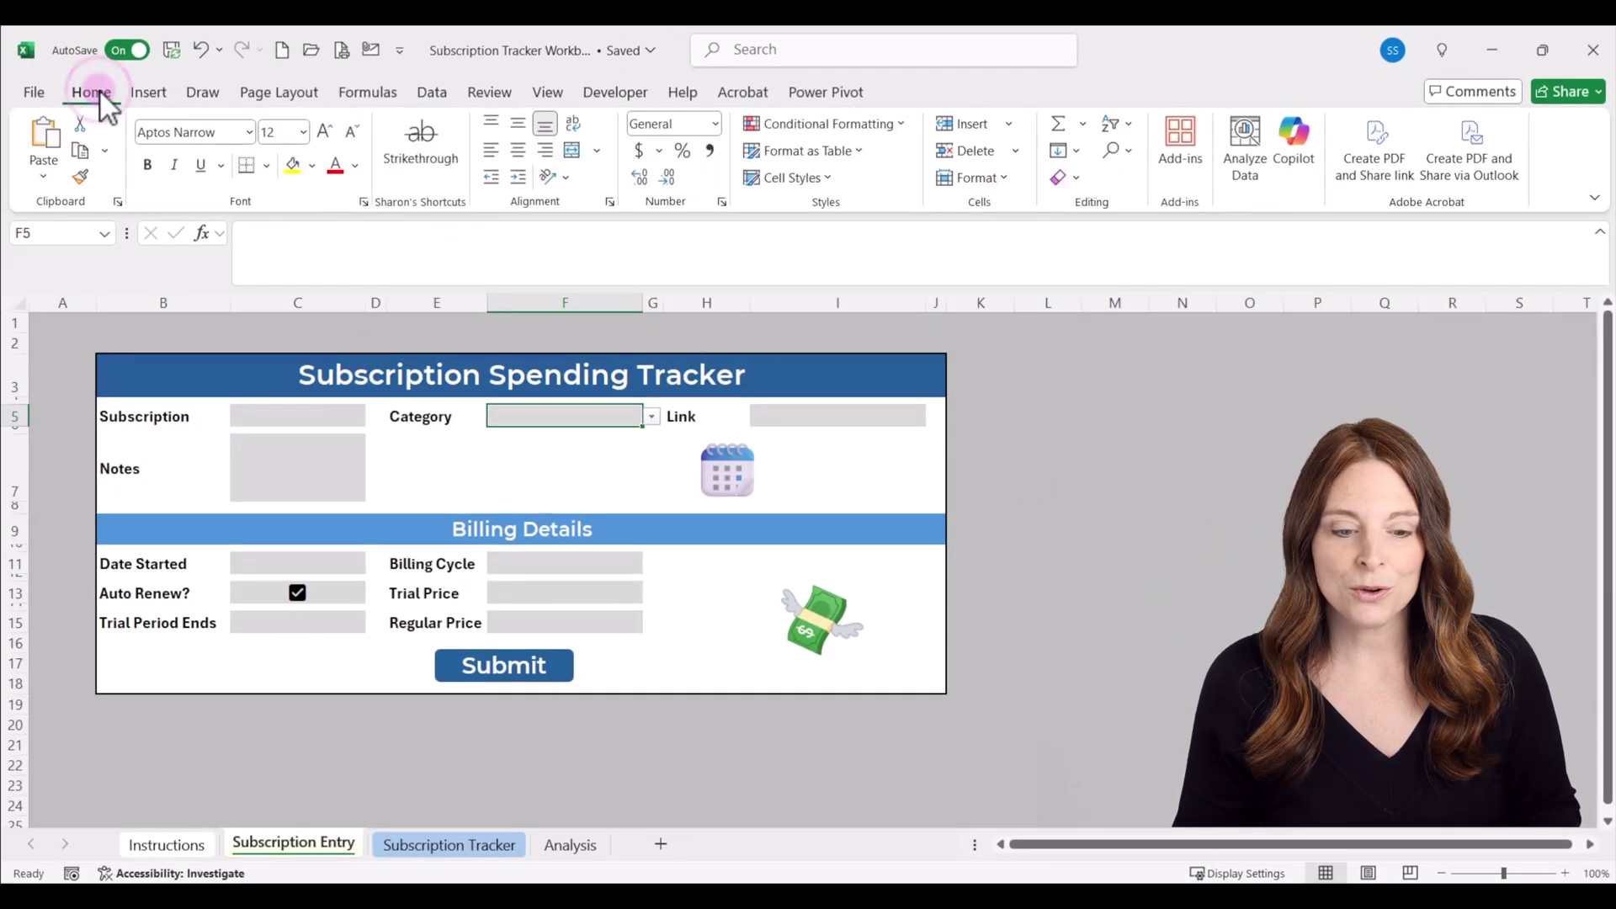
click(1006, 177)
click(1046, 608)
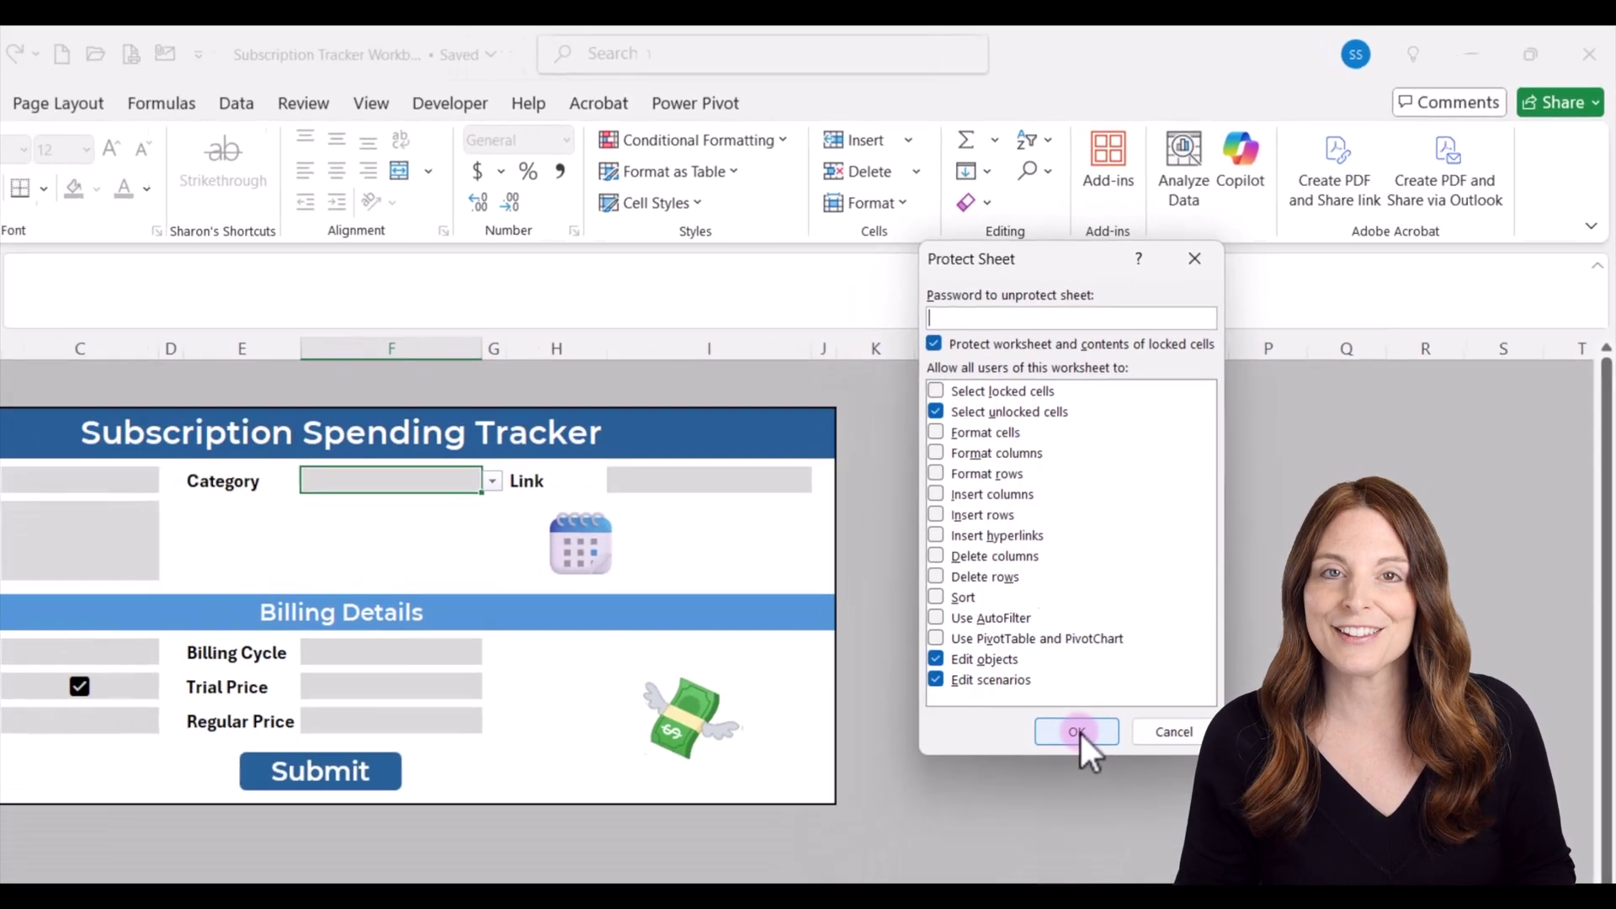
click(1030, 791)
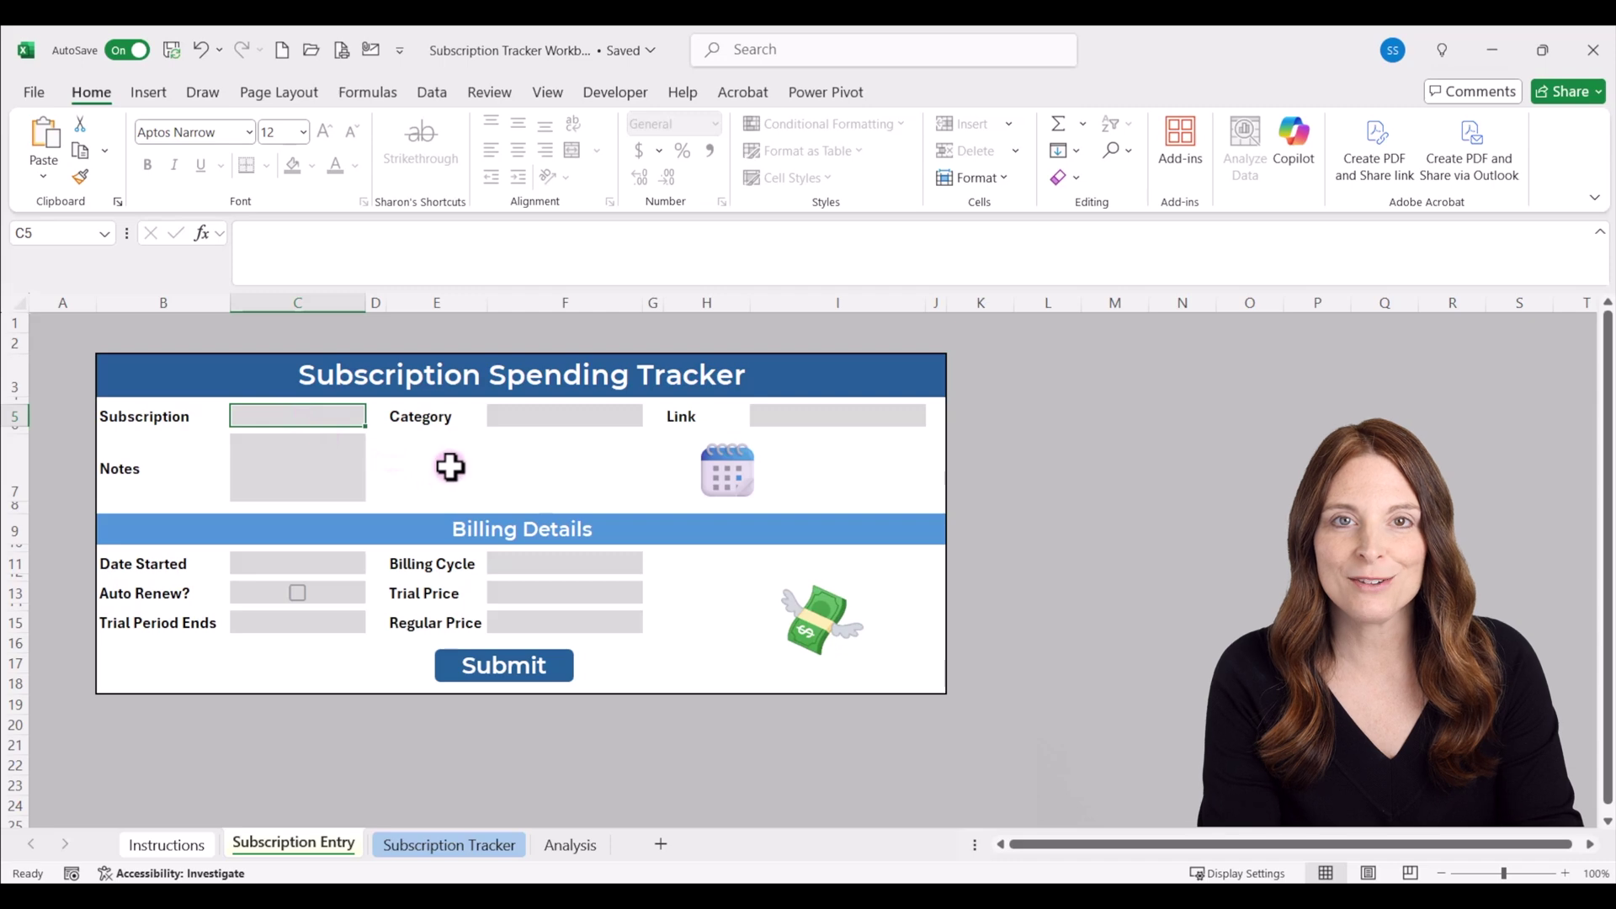
- Enter Adobe CC as the subscription, set its category to Business and check the updated category choices
text(Adobe CC)
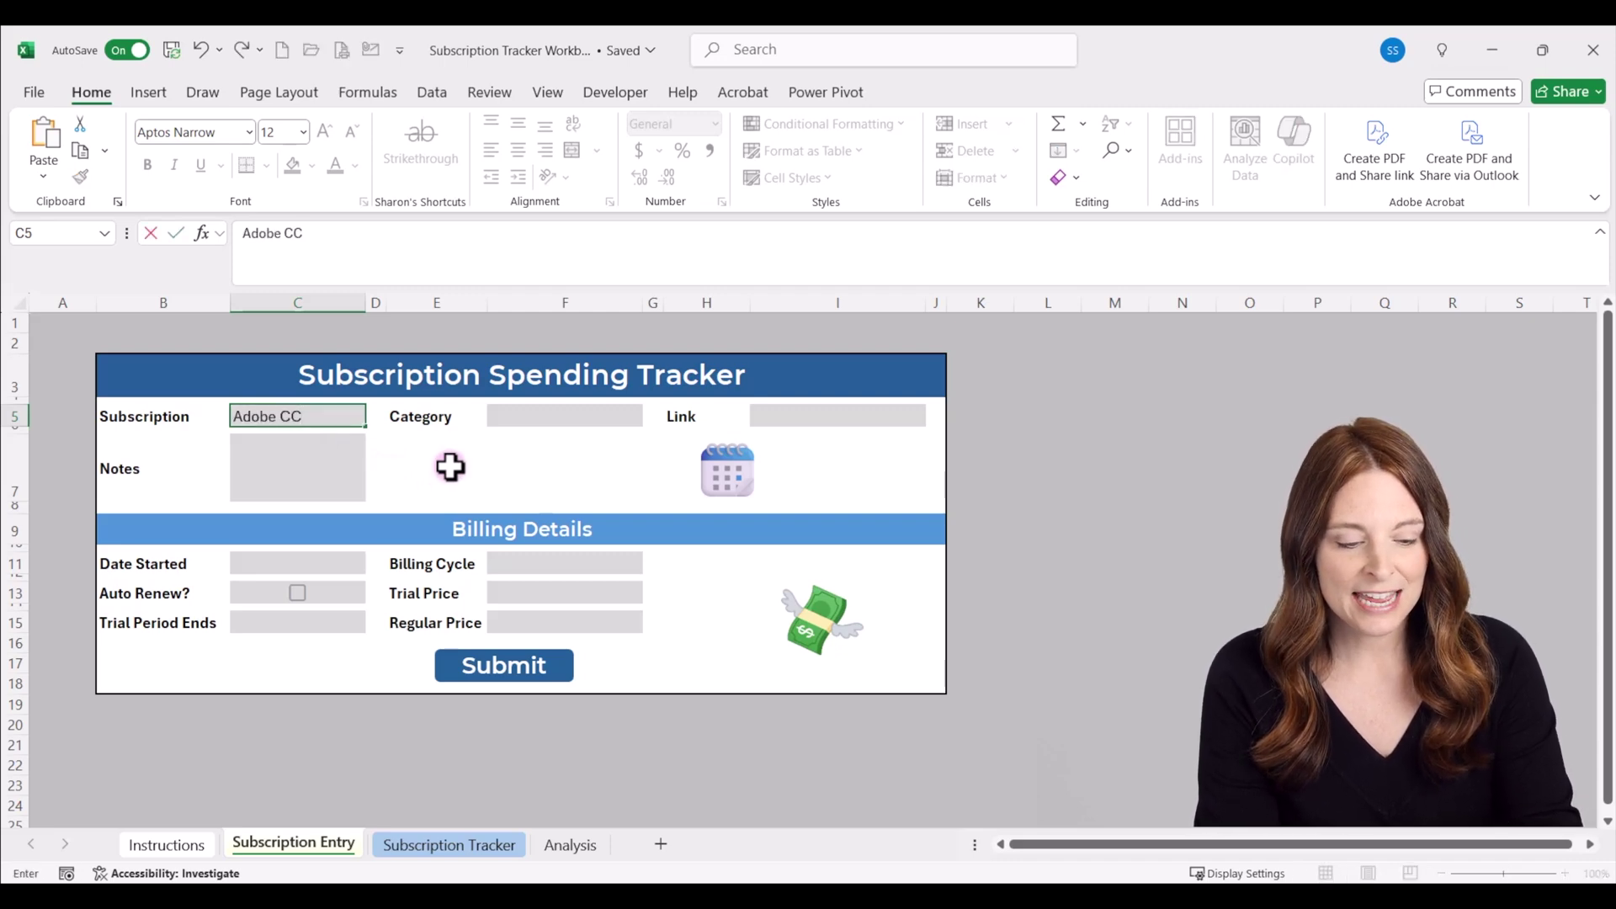
key(Tab)
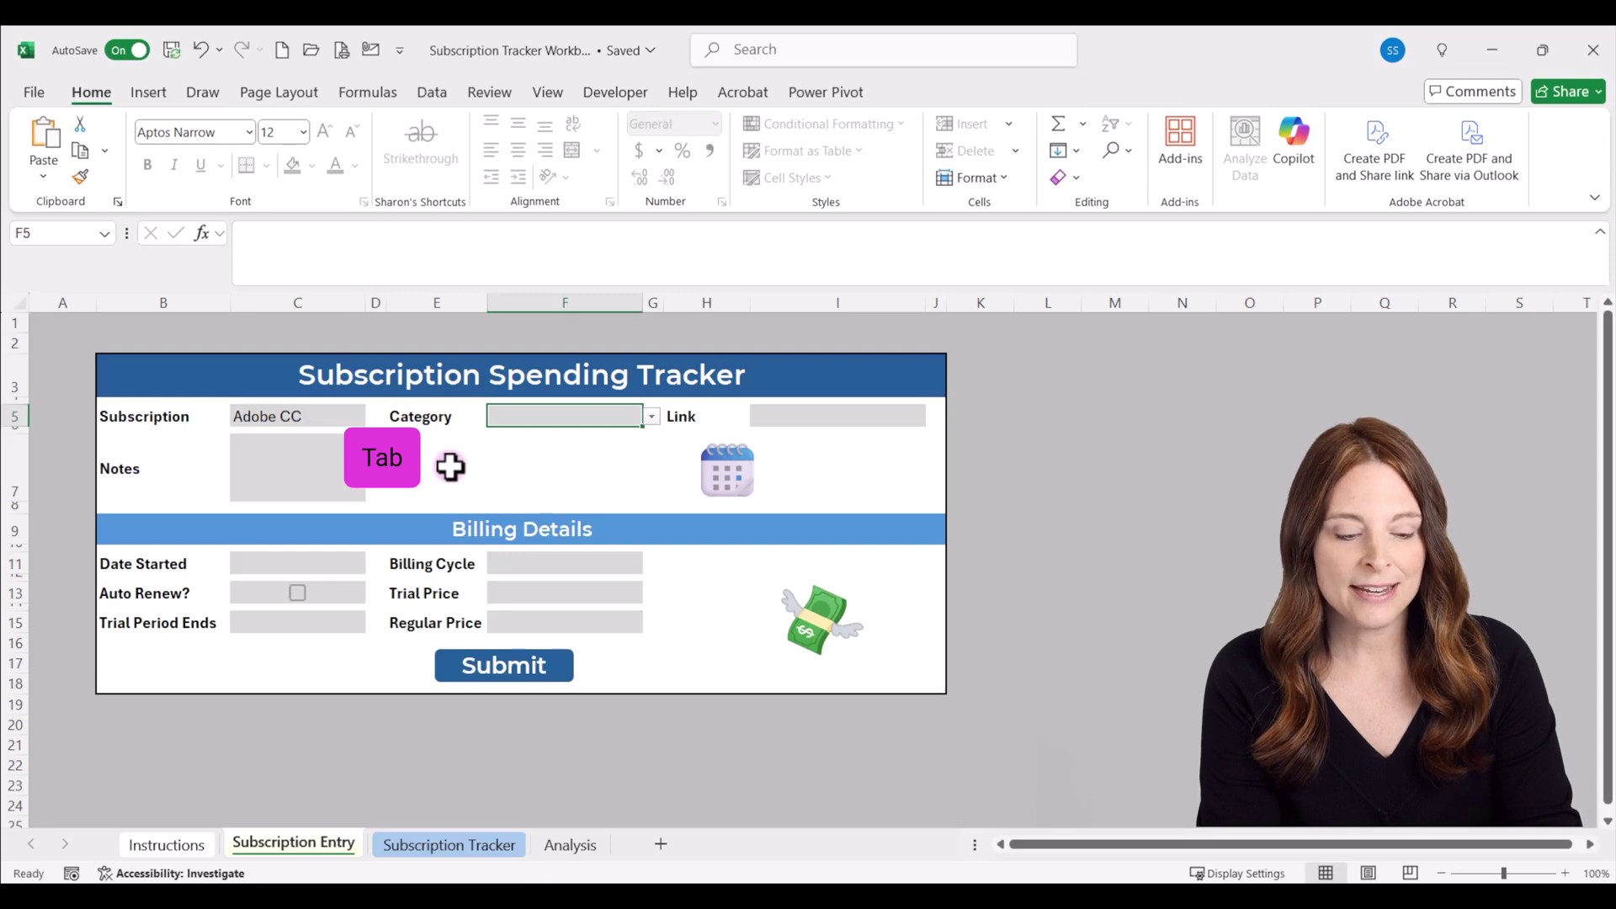
text(b)
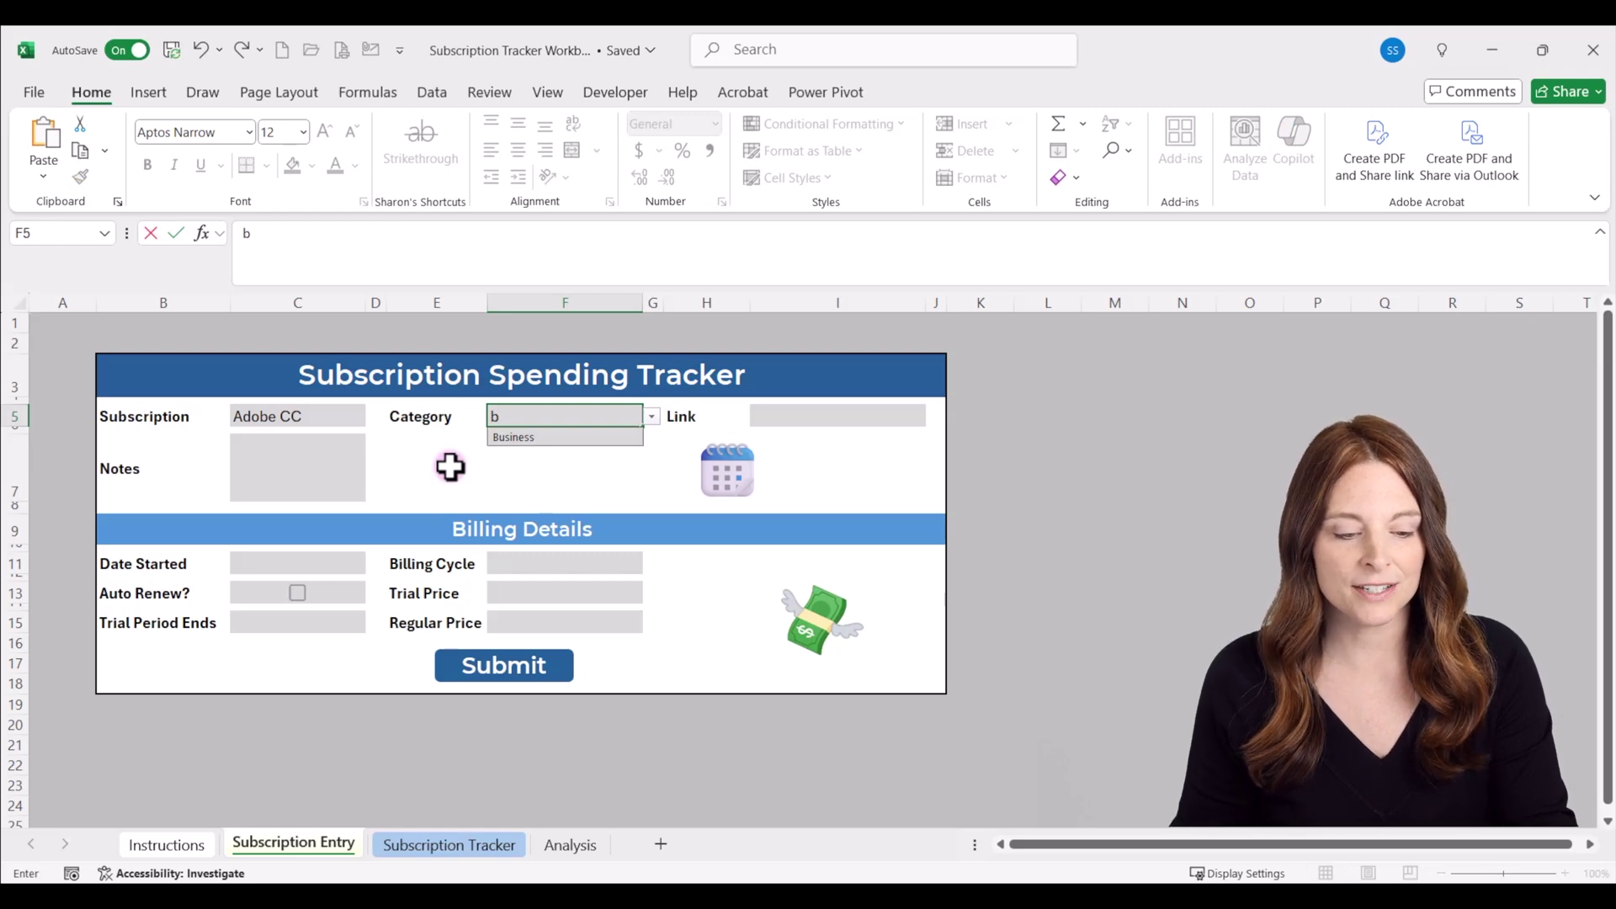
key(Tab)
click(640, 418)
click(623, 416)
click(653, 417)
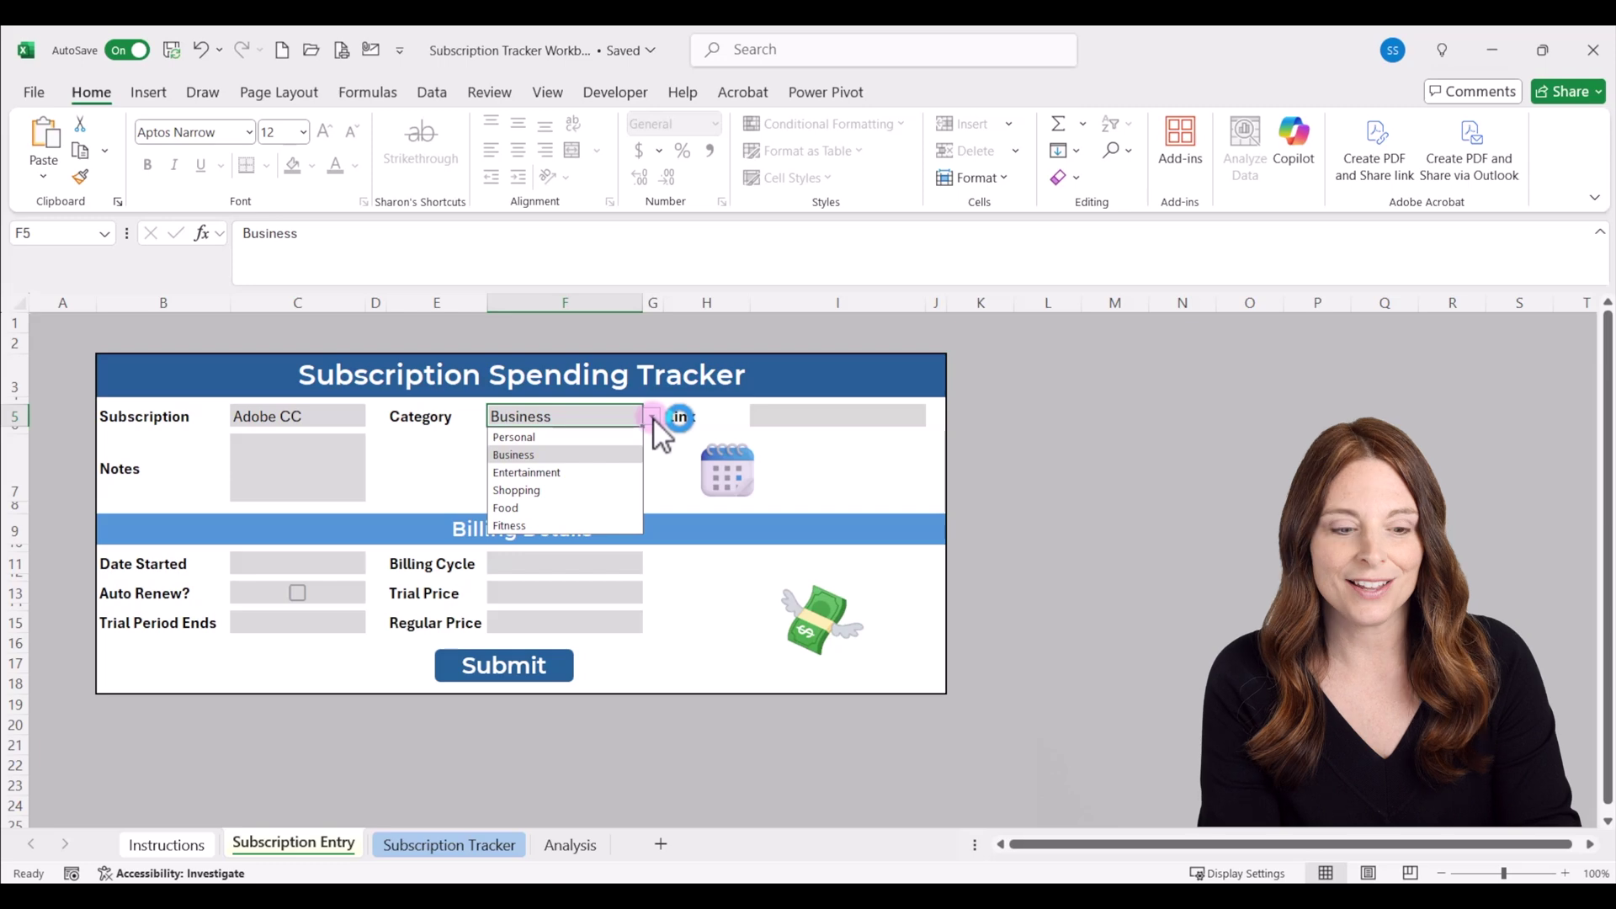
key(Tab)
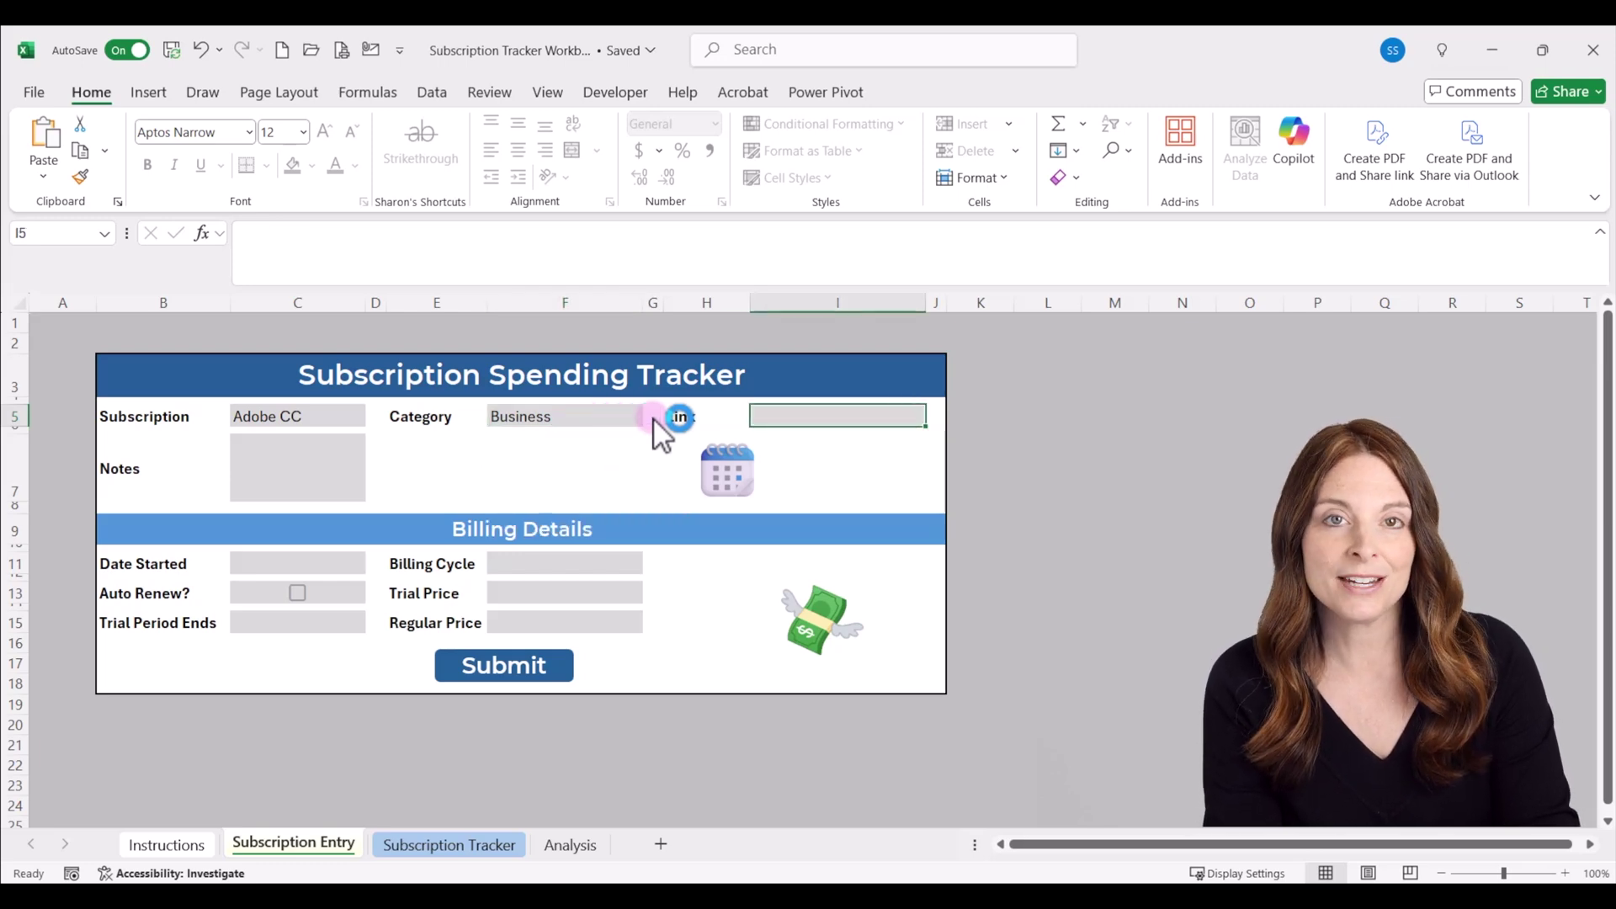
text(www.adobe.com)
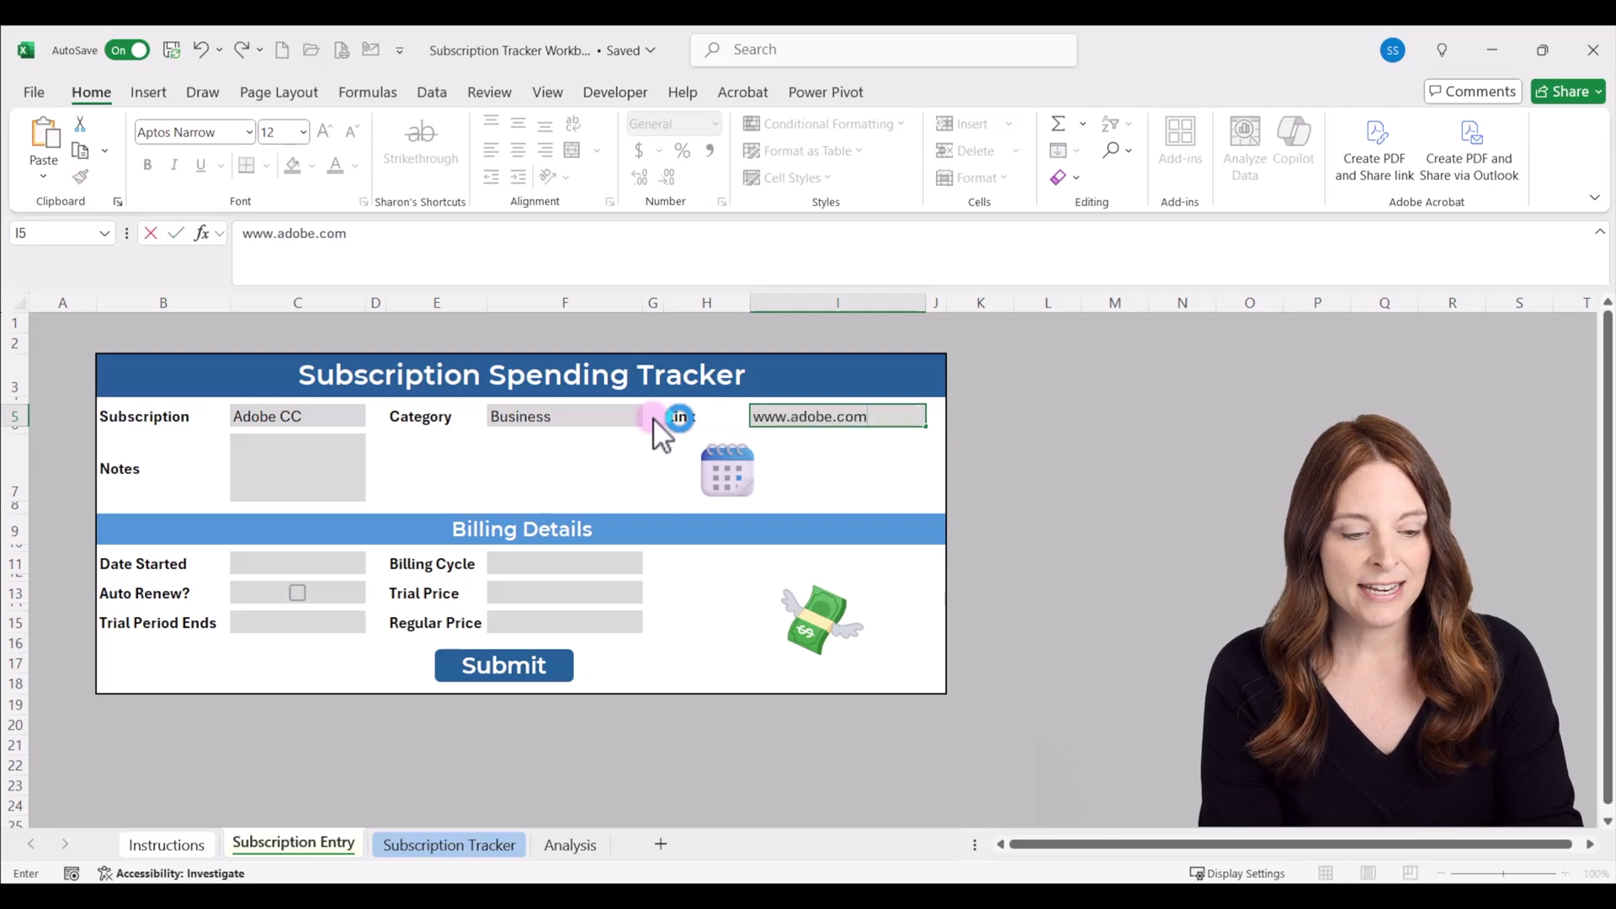
key(Tab)
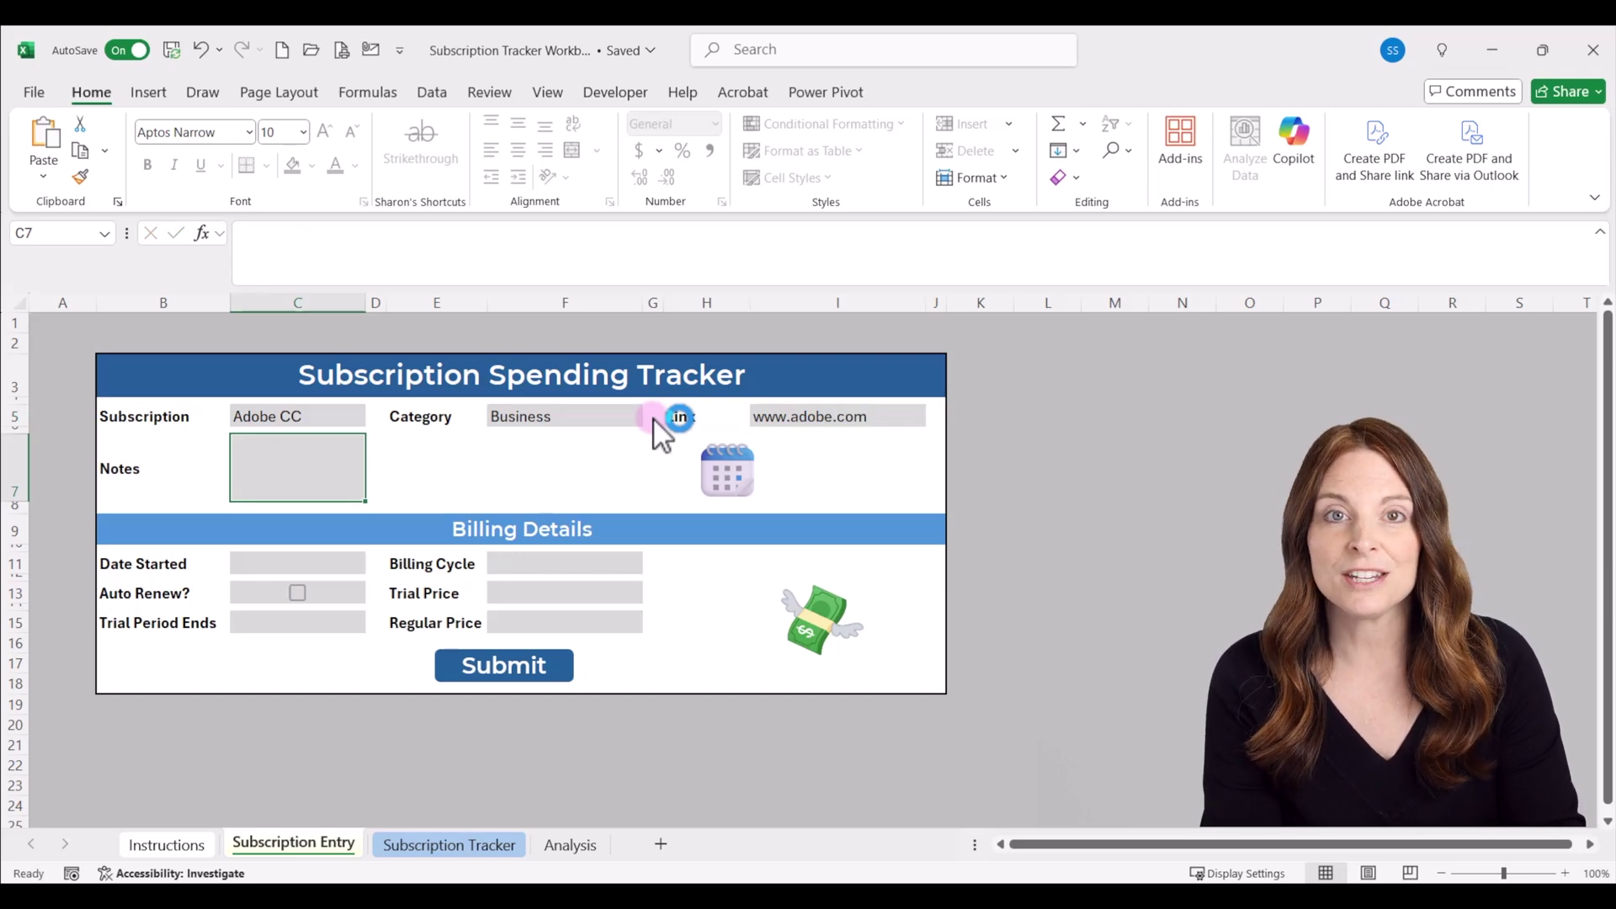
text(Acrobat & AI Assistant)
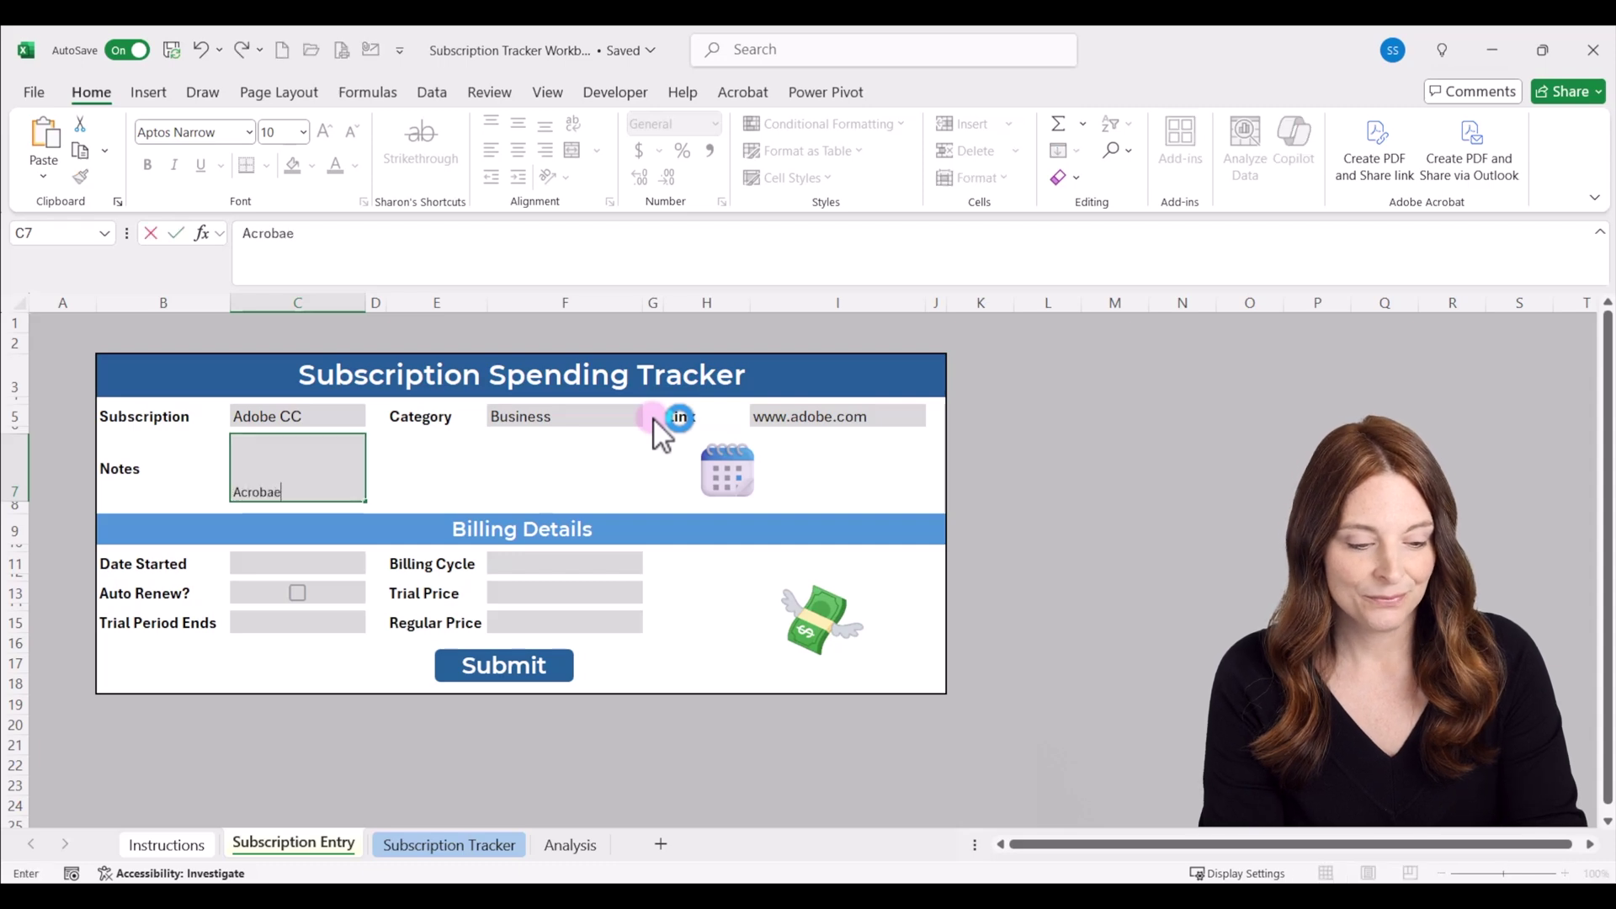
key(Tab)
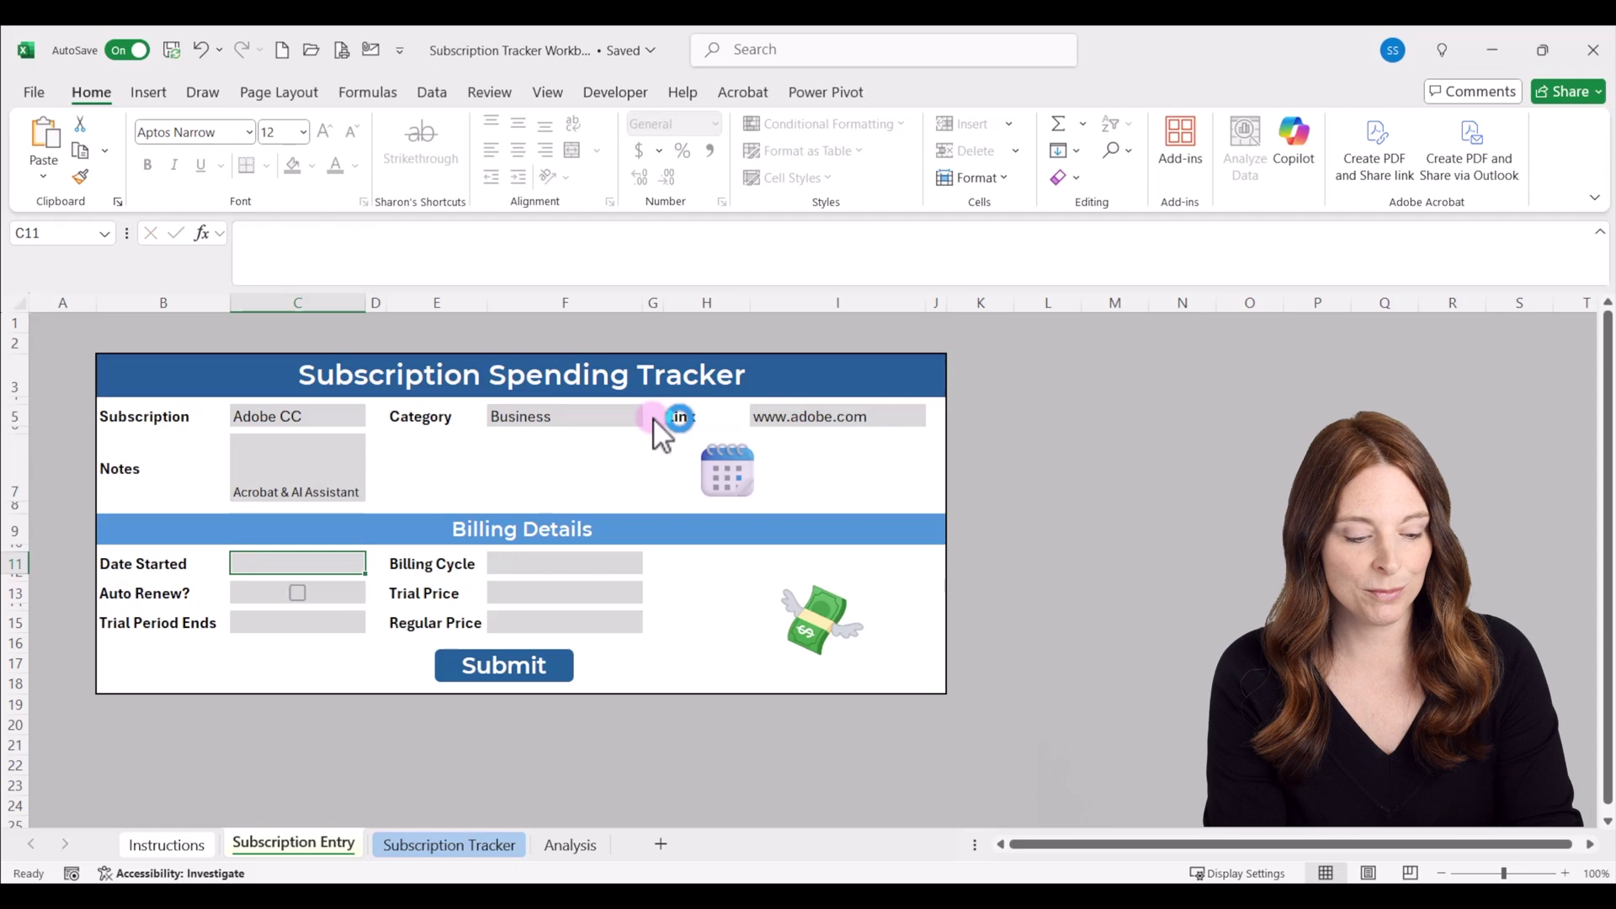
- Set the date started to 2/1/25 and the billing cycle to Annually, and turn on auto renew
text(2/1/25)
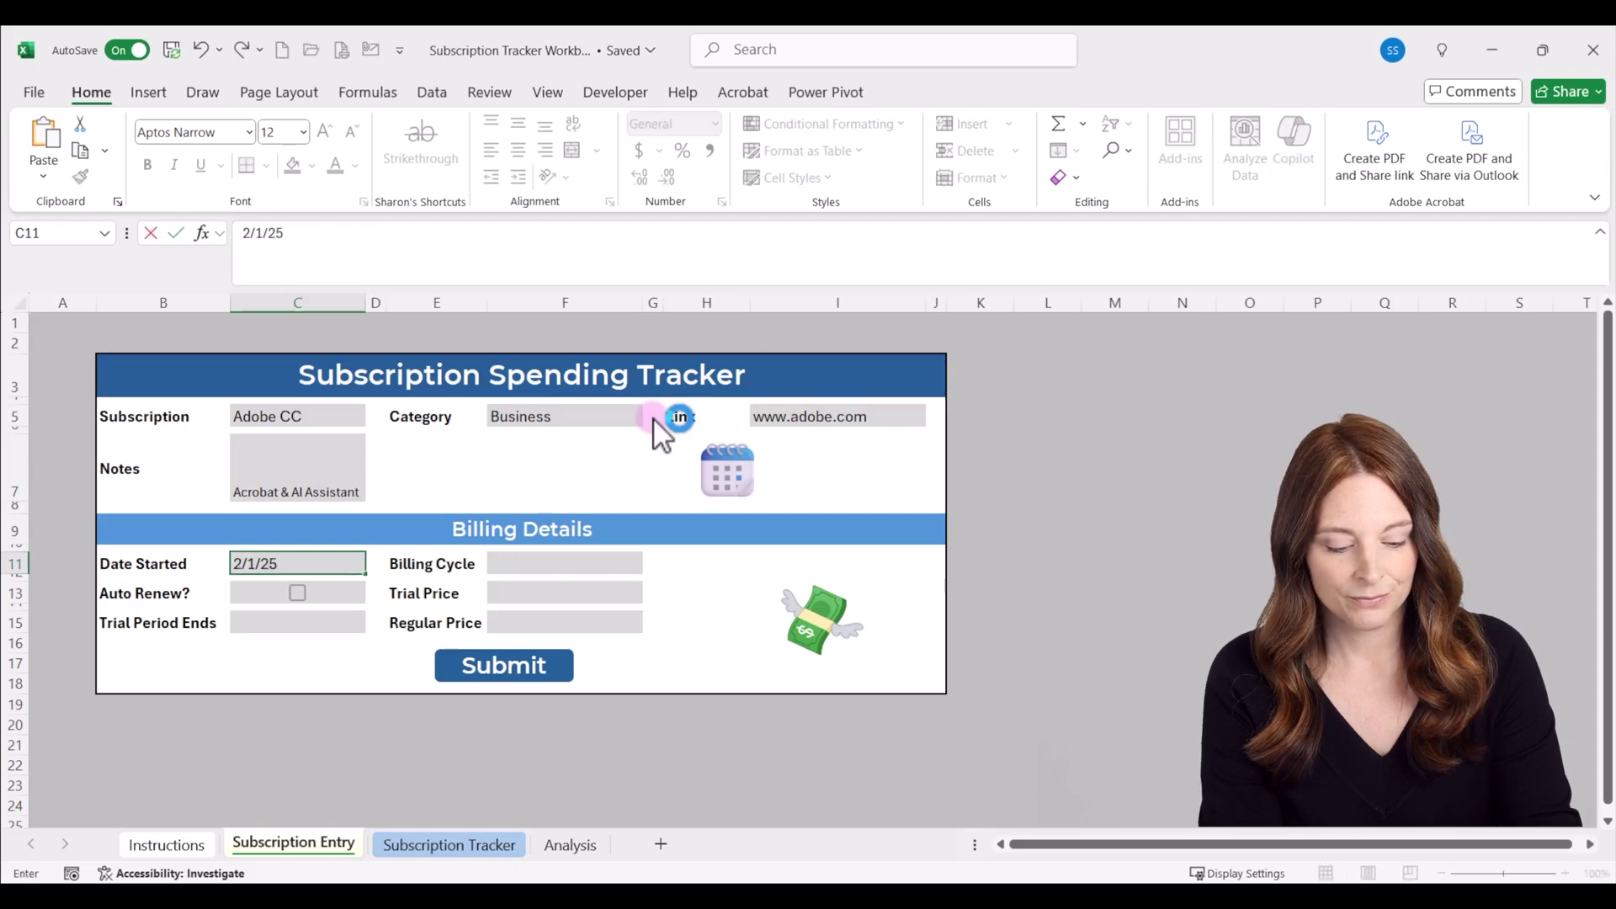
key(Tab)
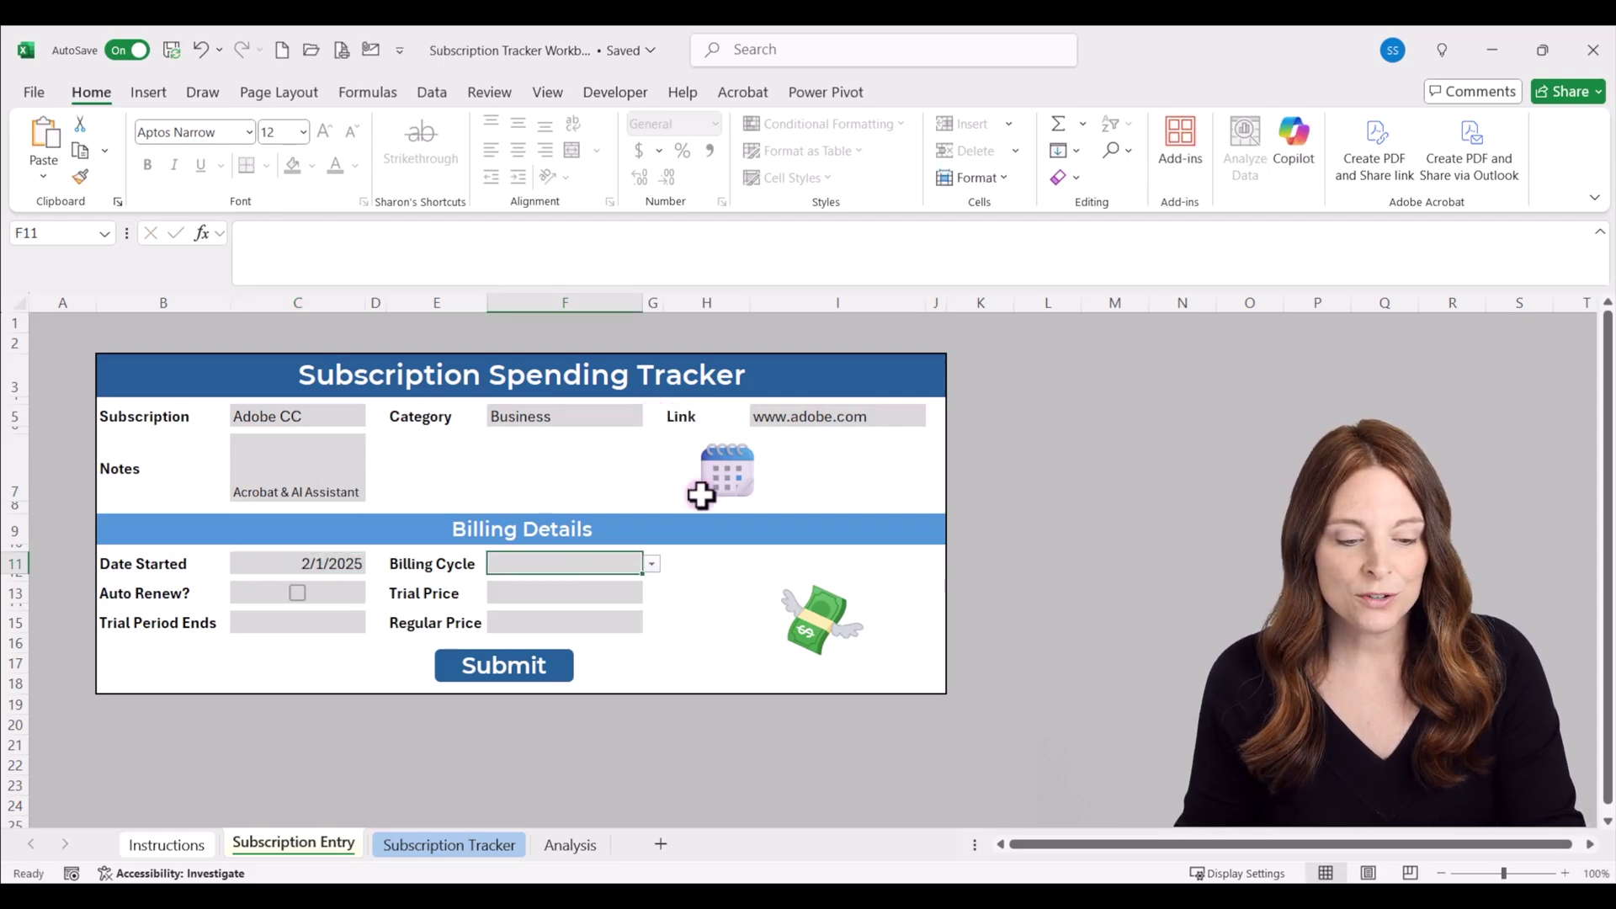
click(654, 564)
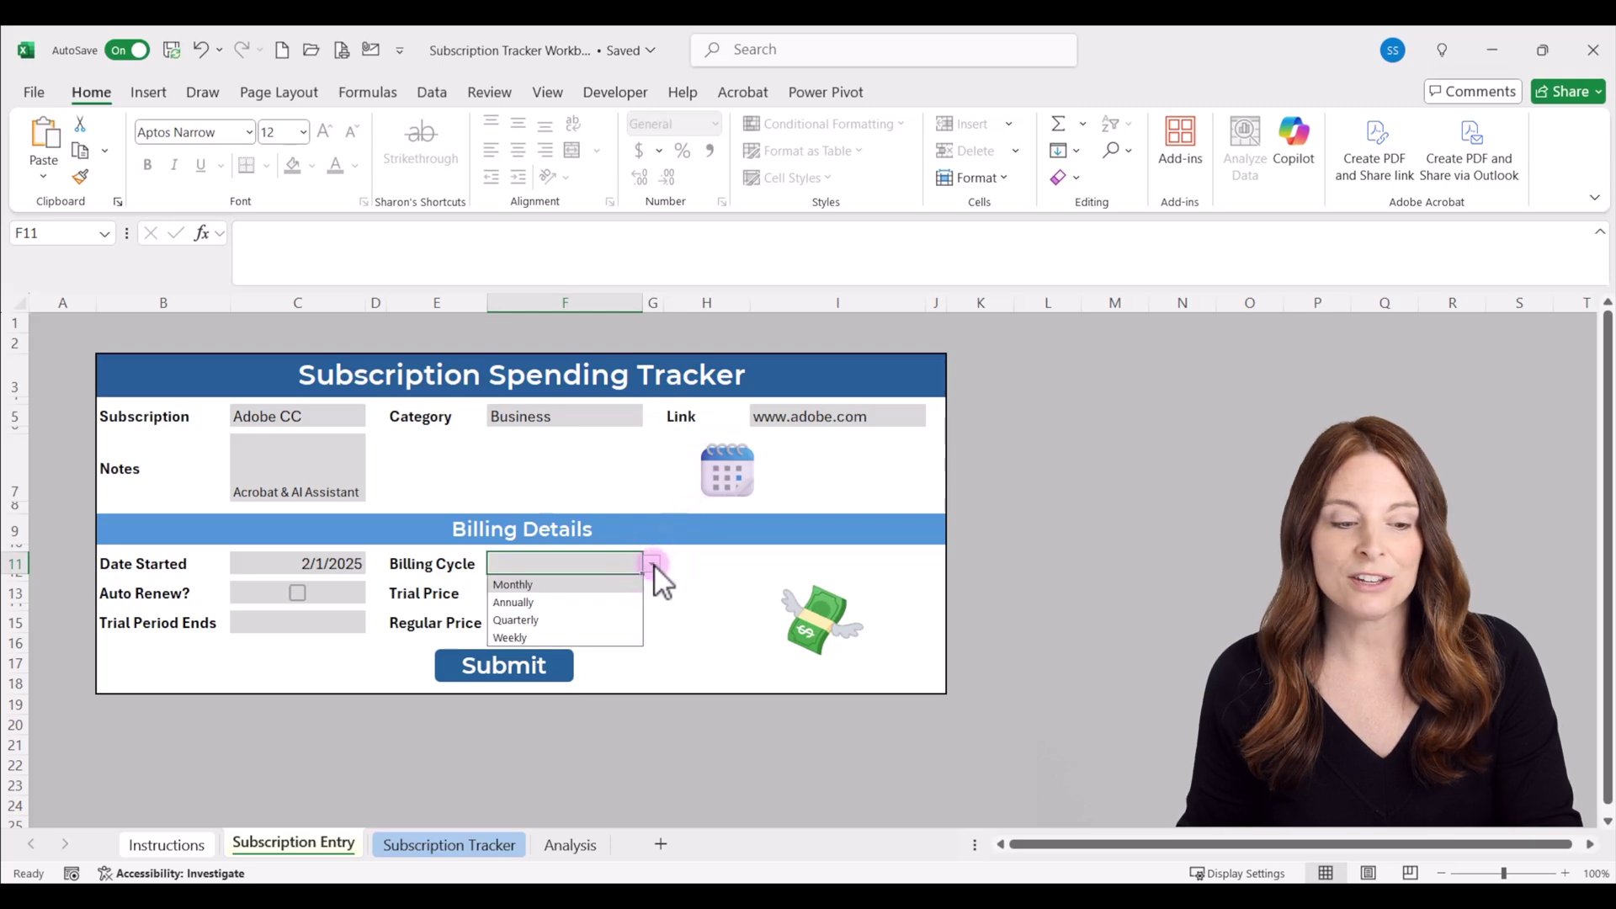
click(544, 602)
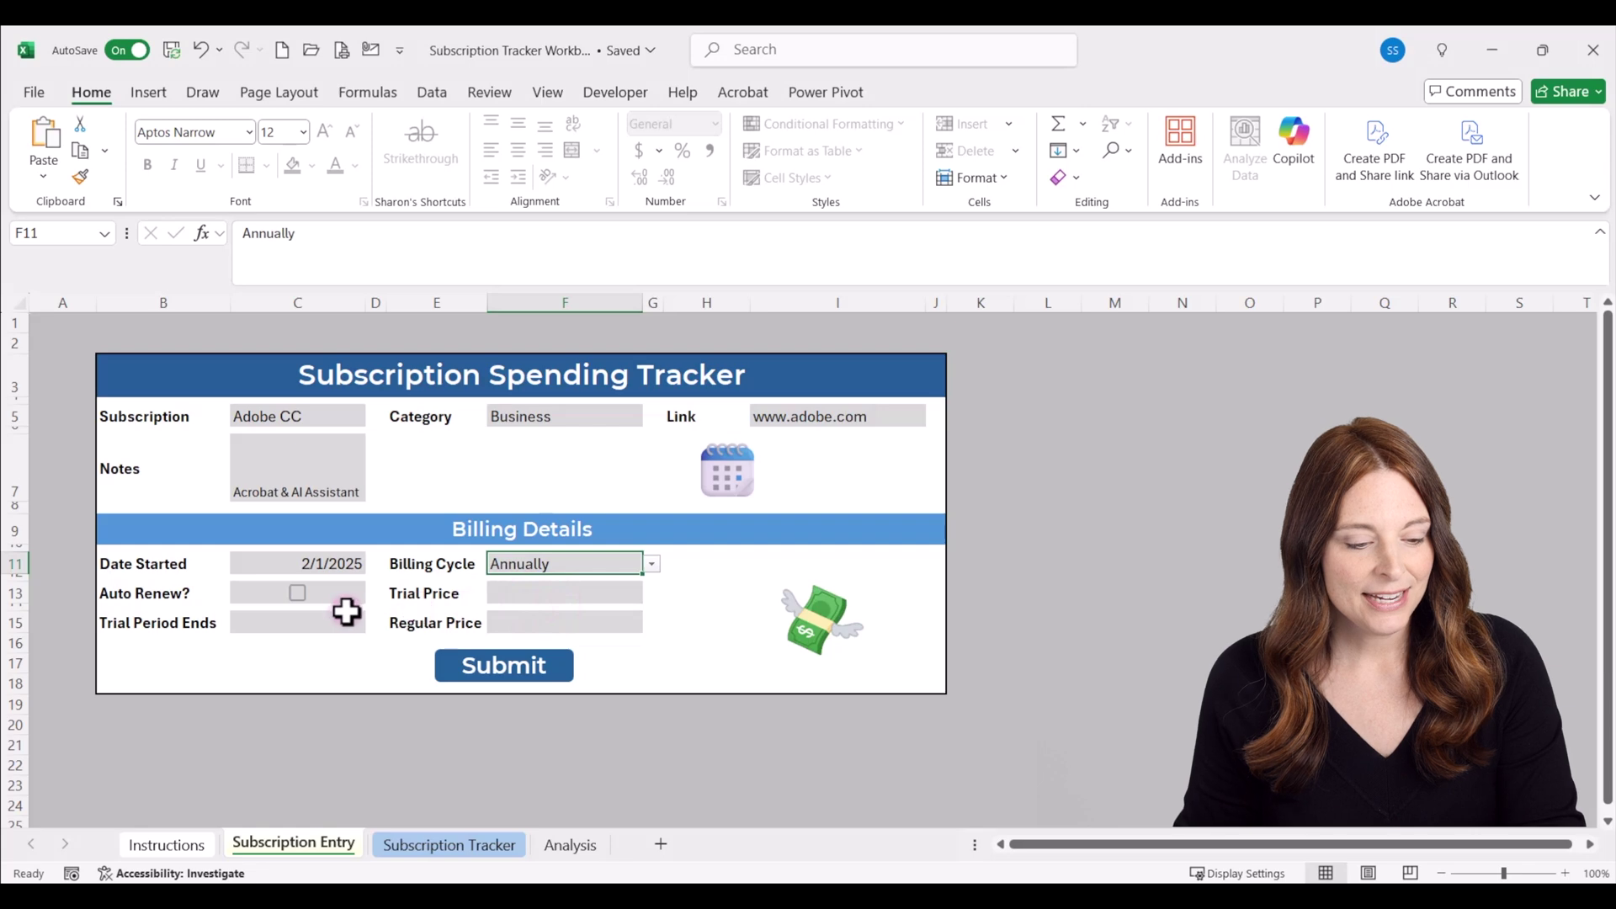
click(298, 592)
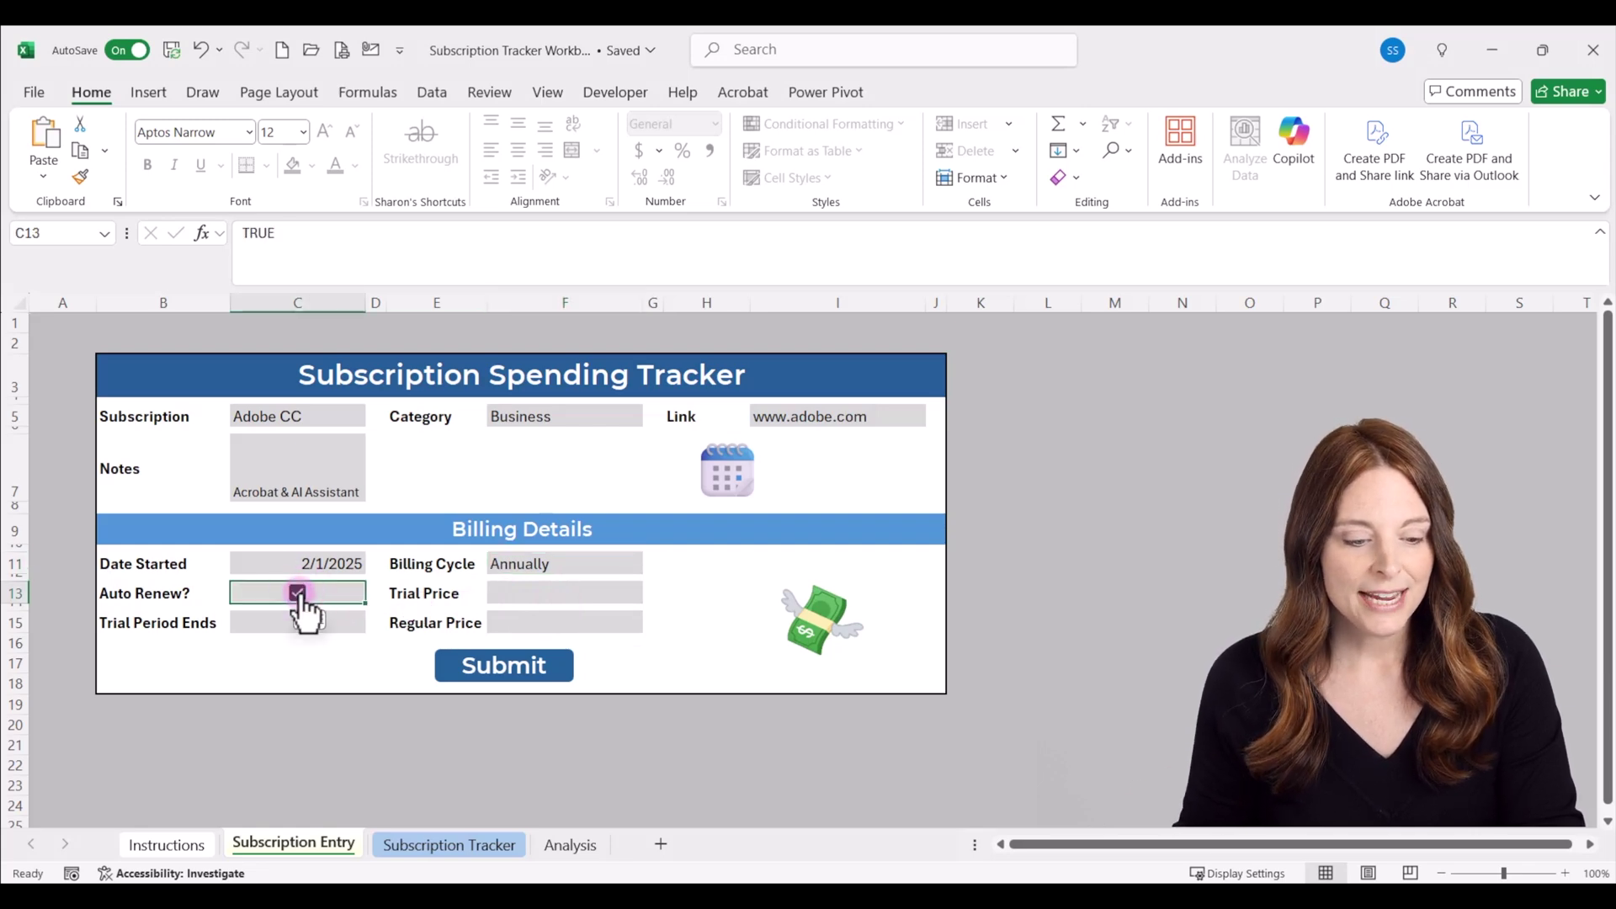
- Enter a trial price of 50, a trial period end of 3/1/25 and a regular price of 149
click(501, 600)
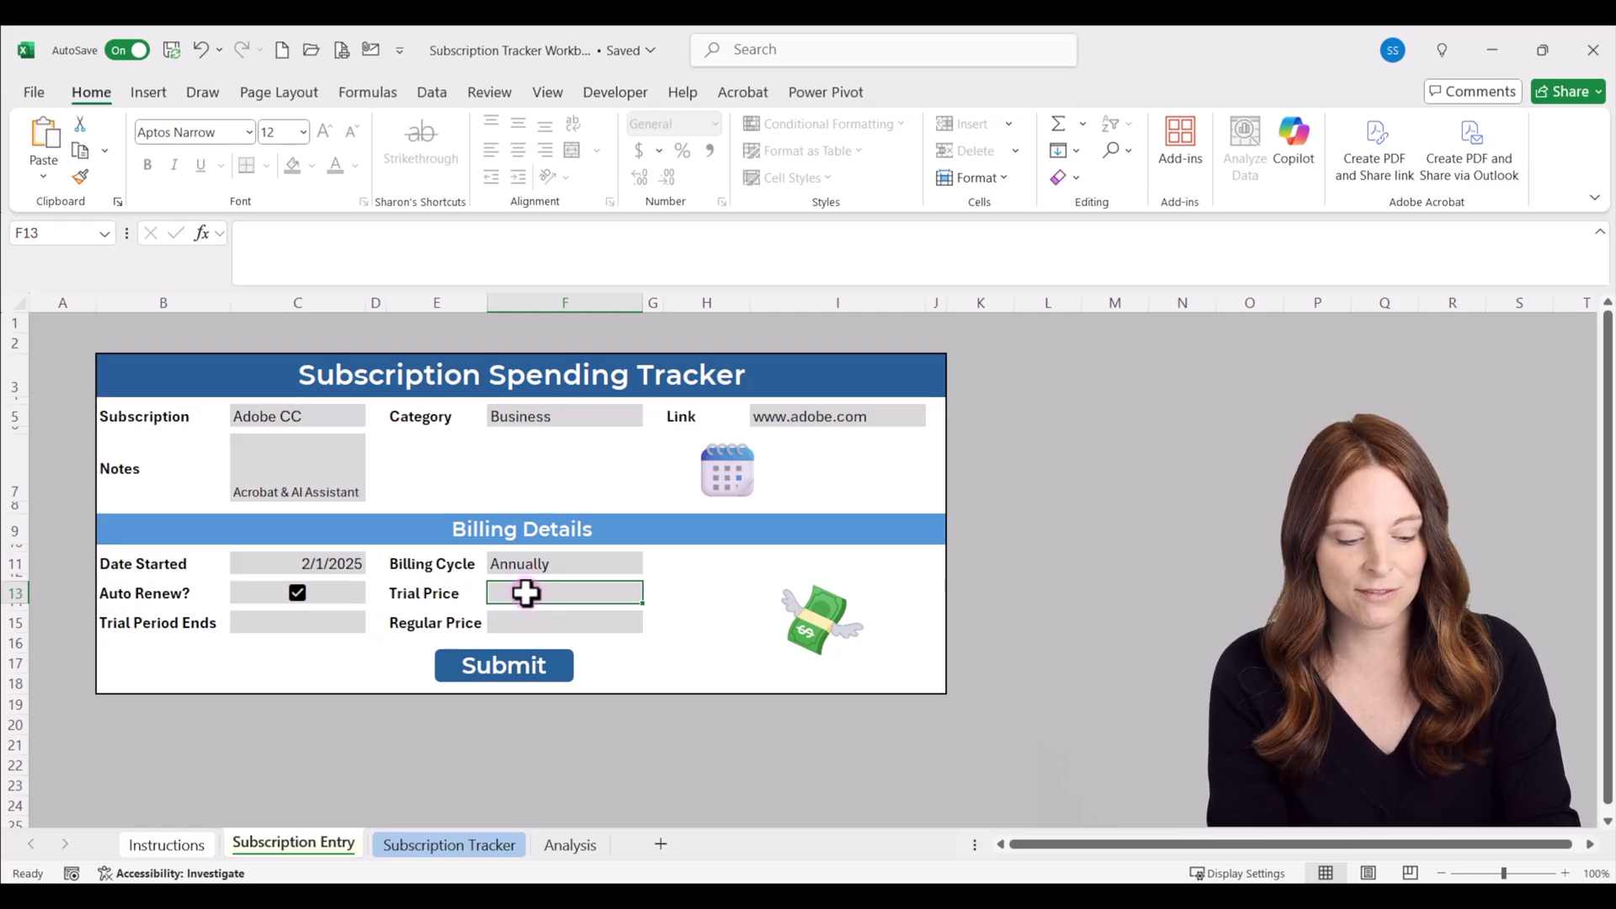
text(5)
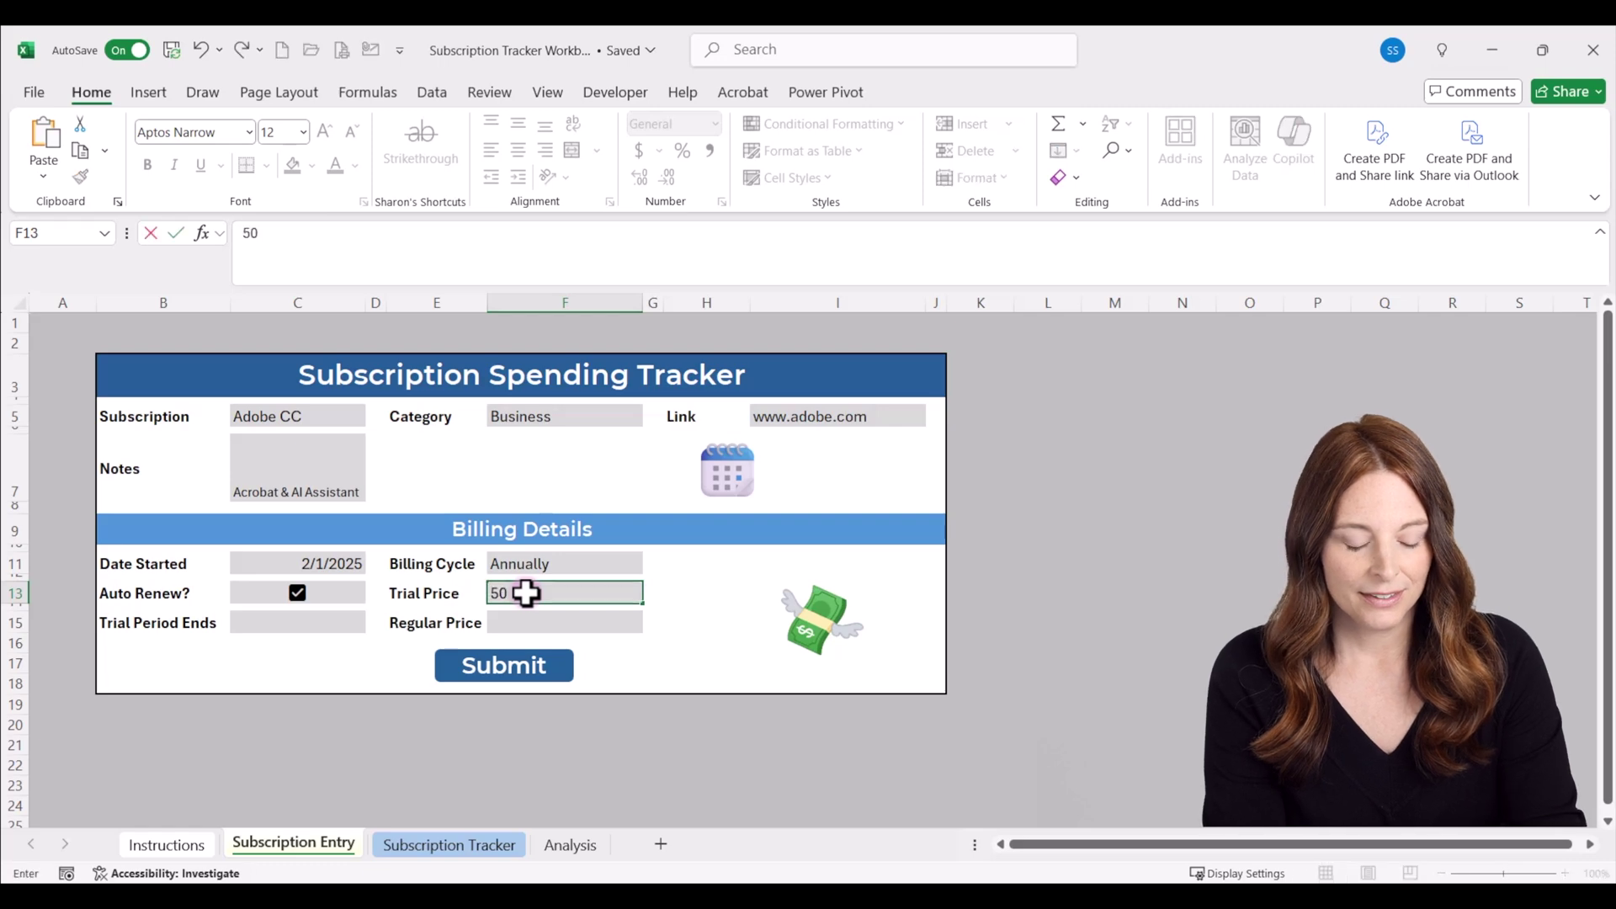
text(0)
key(Tab)
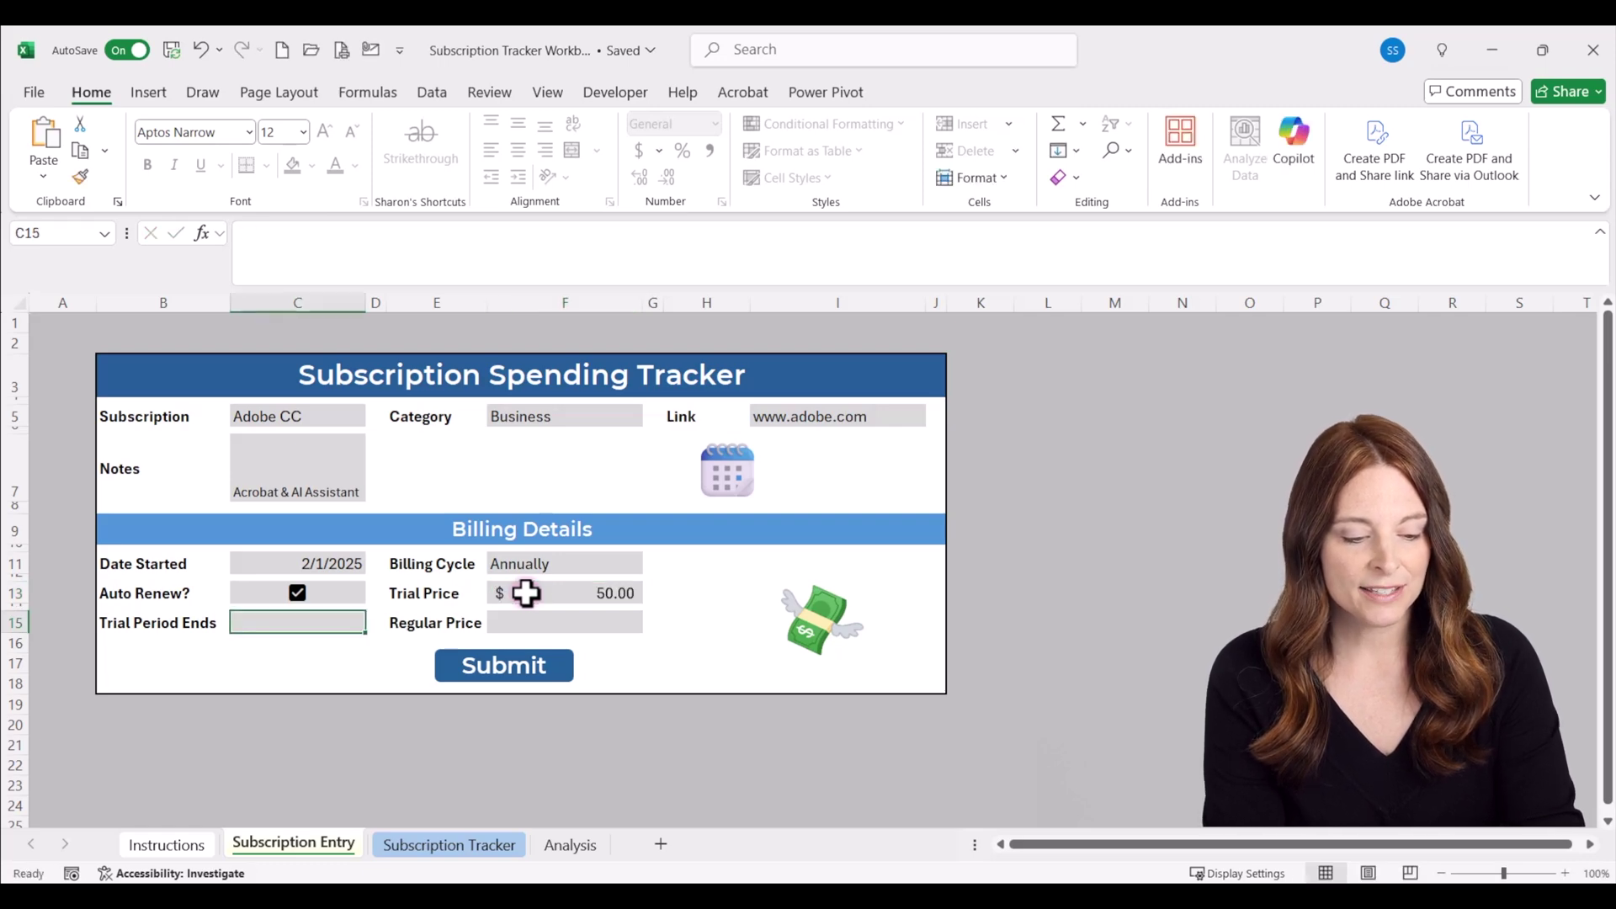
text(3/1/25)
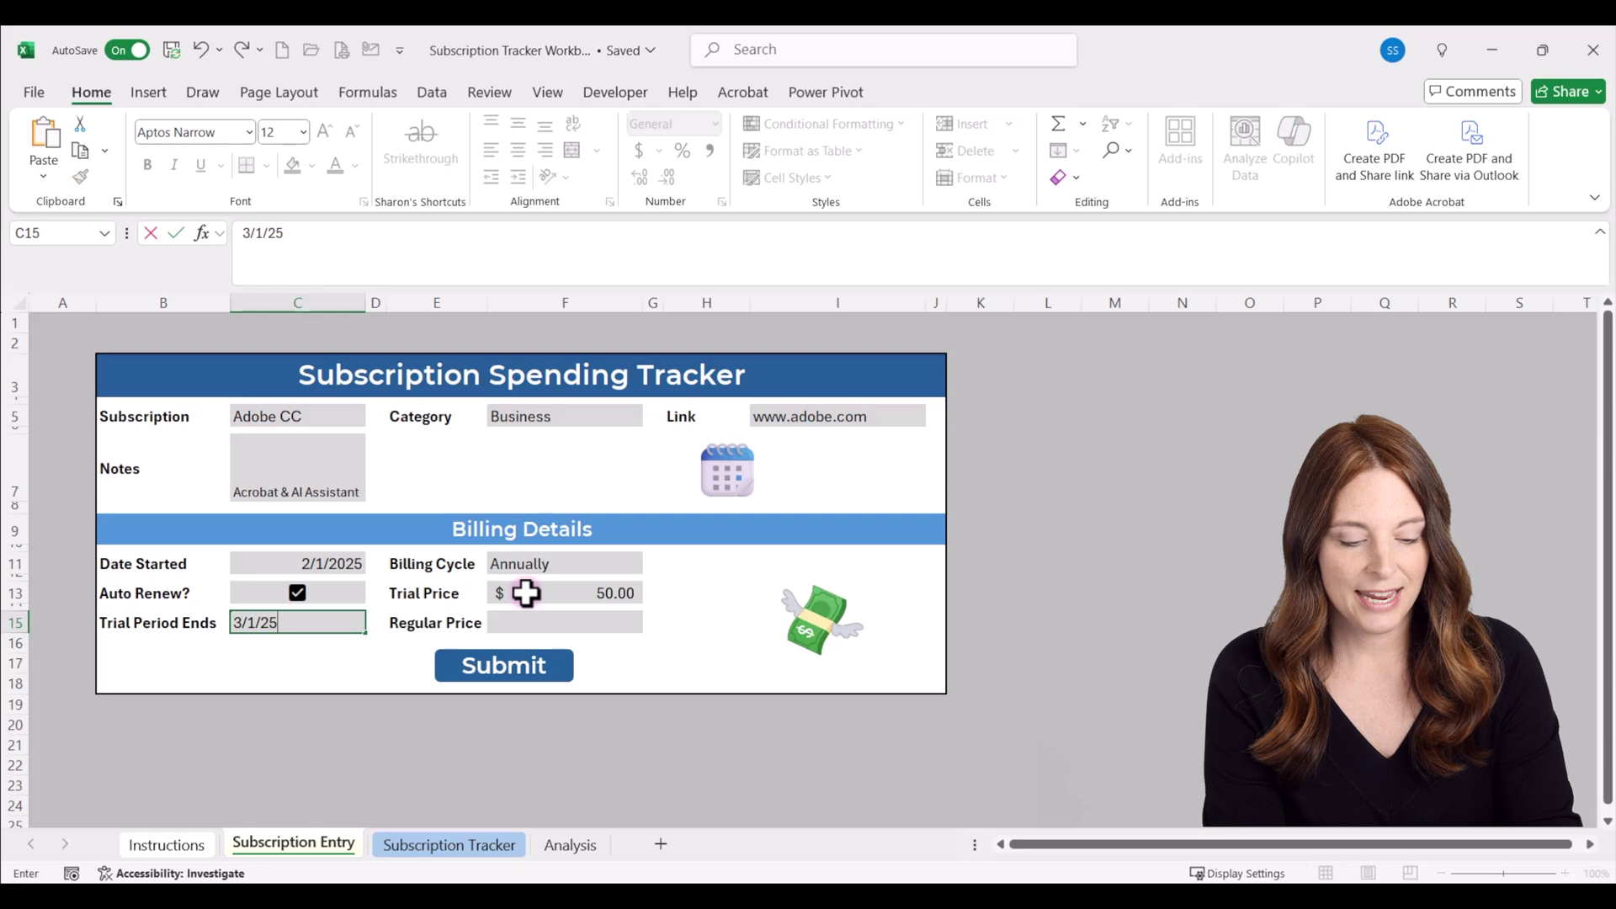
key(Tab)
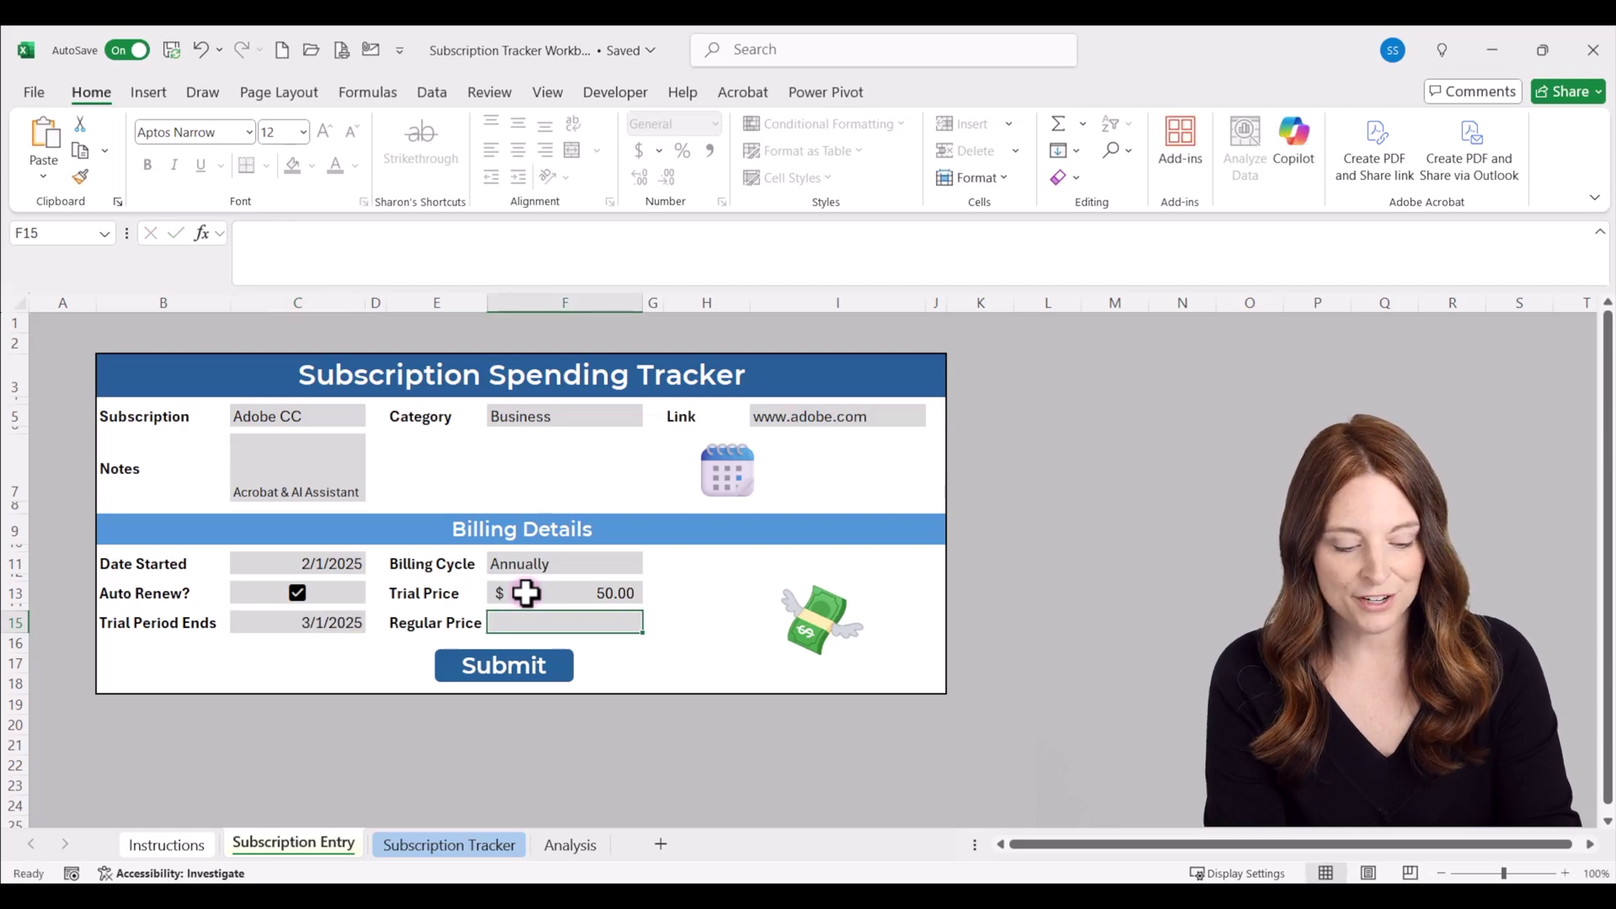
text(149)
key(Tab)
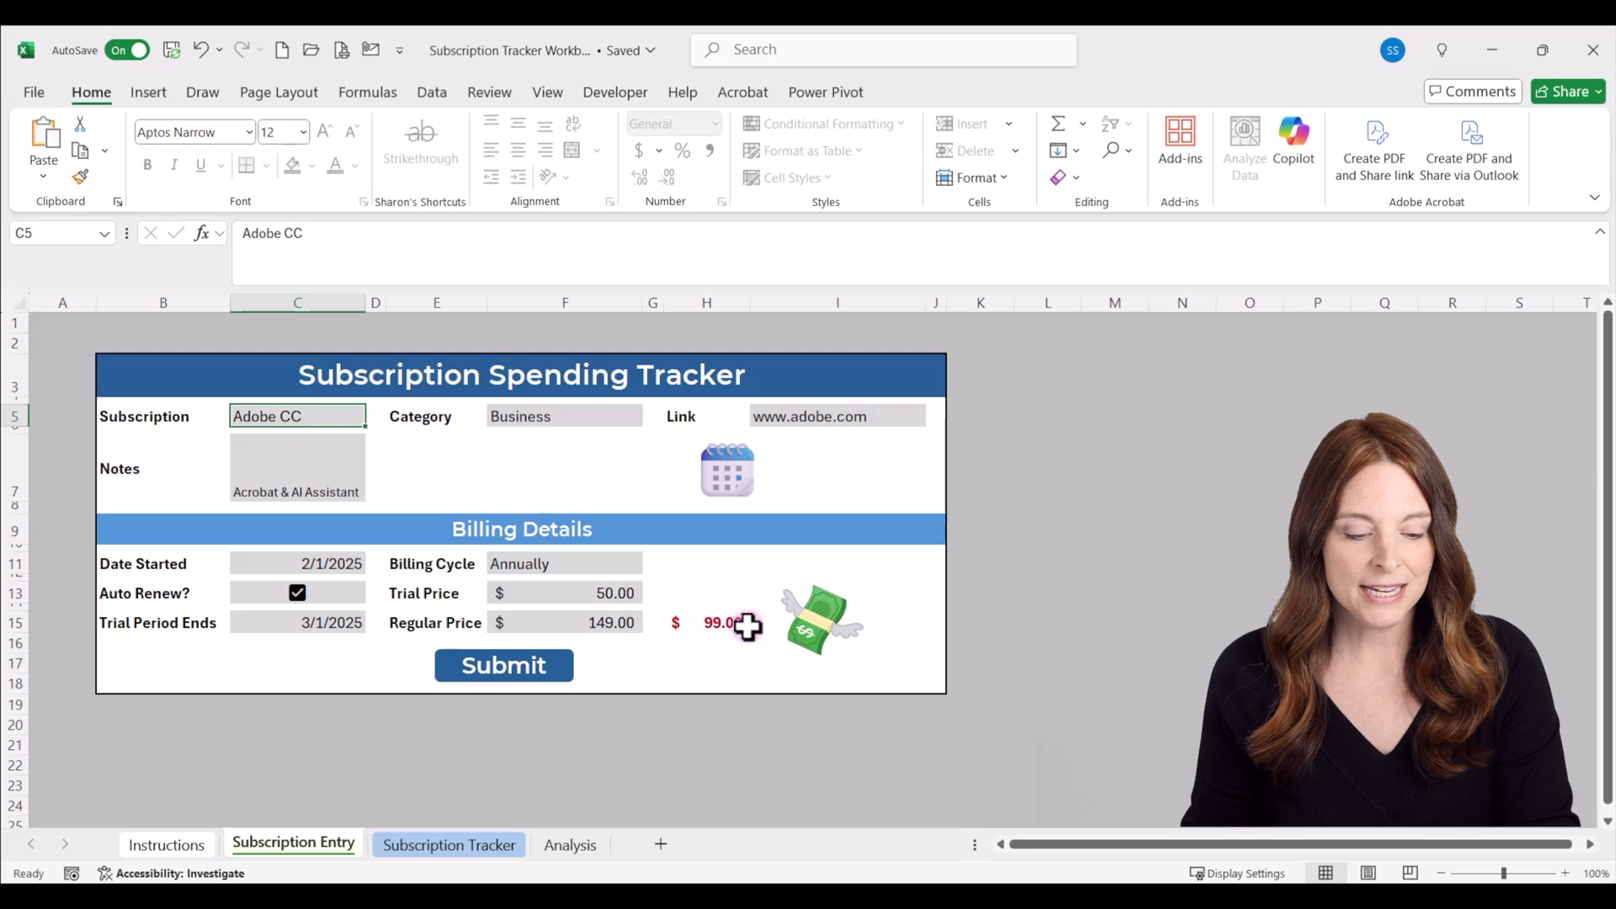
- Submit the Adobe CC subscription, dismiss the message and show the Subscription Tracker sheet
click(510, 674)
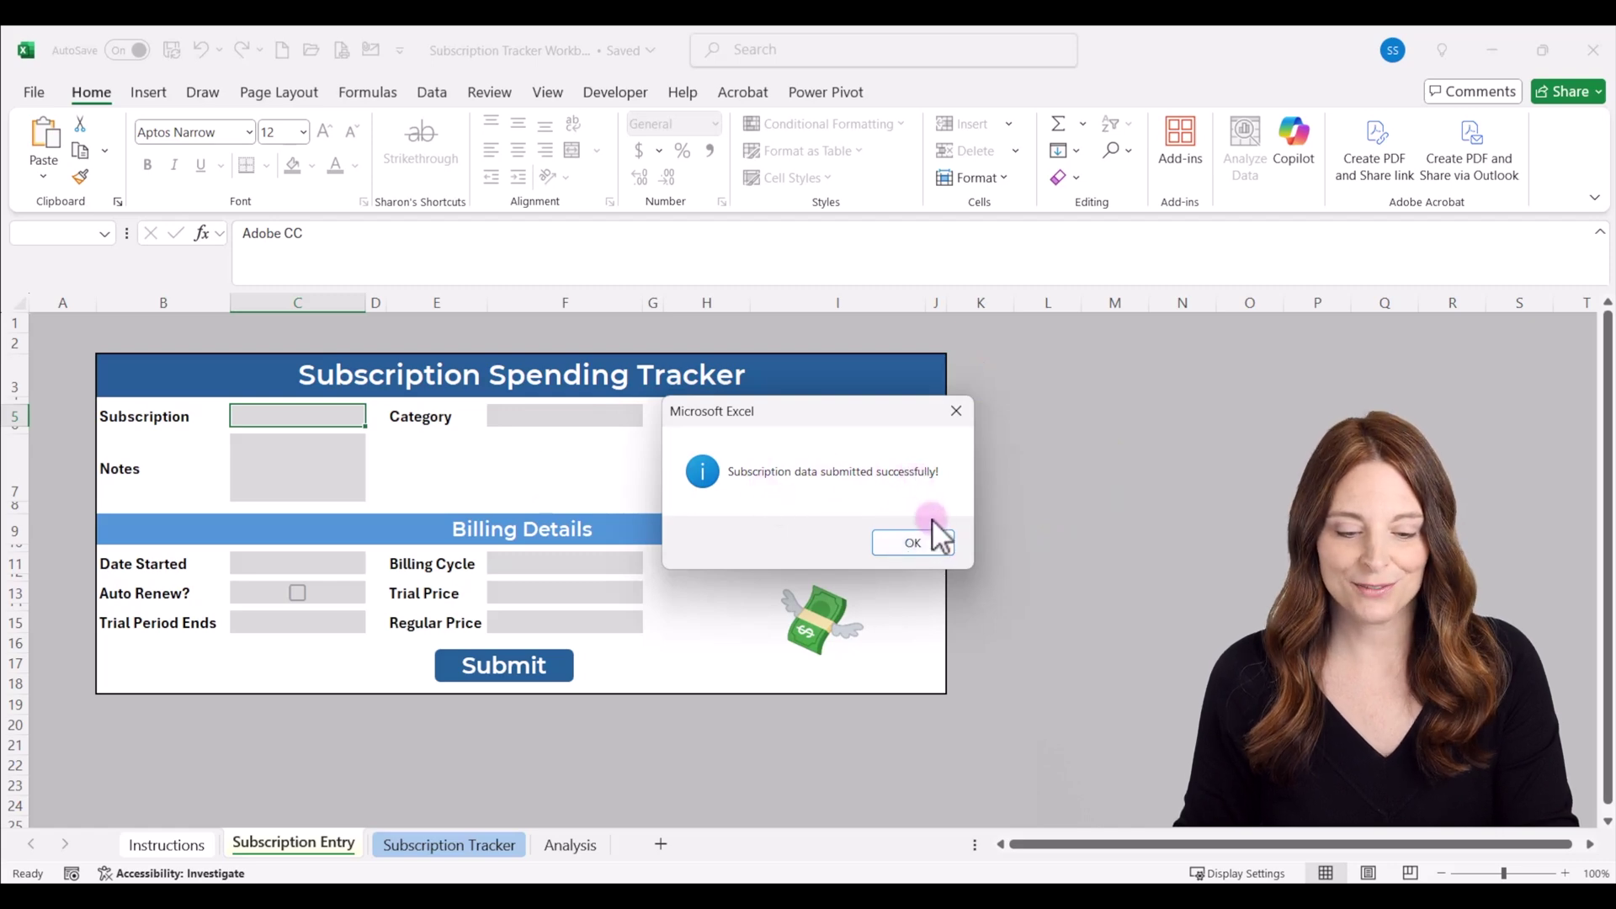
click(915, 543)
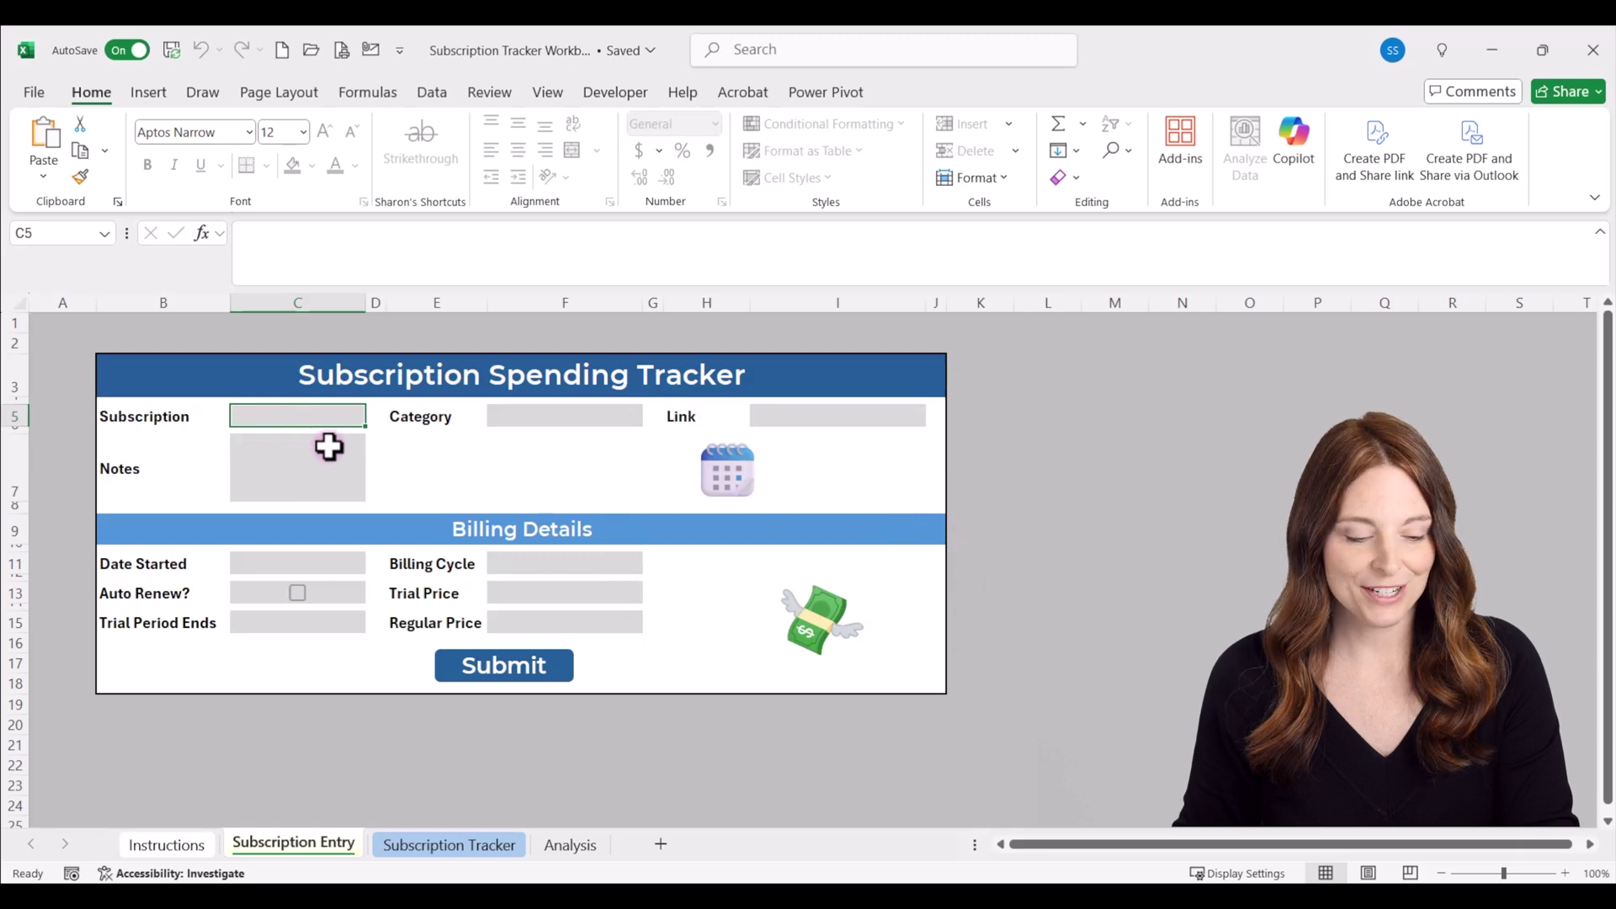
click(442, 845)
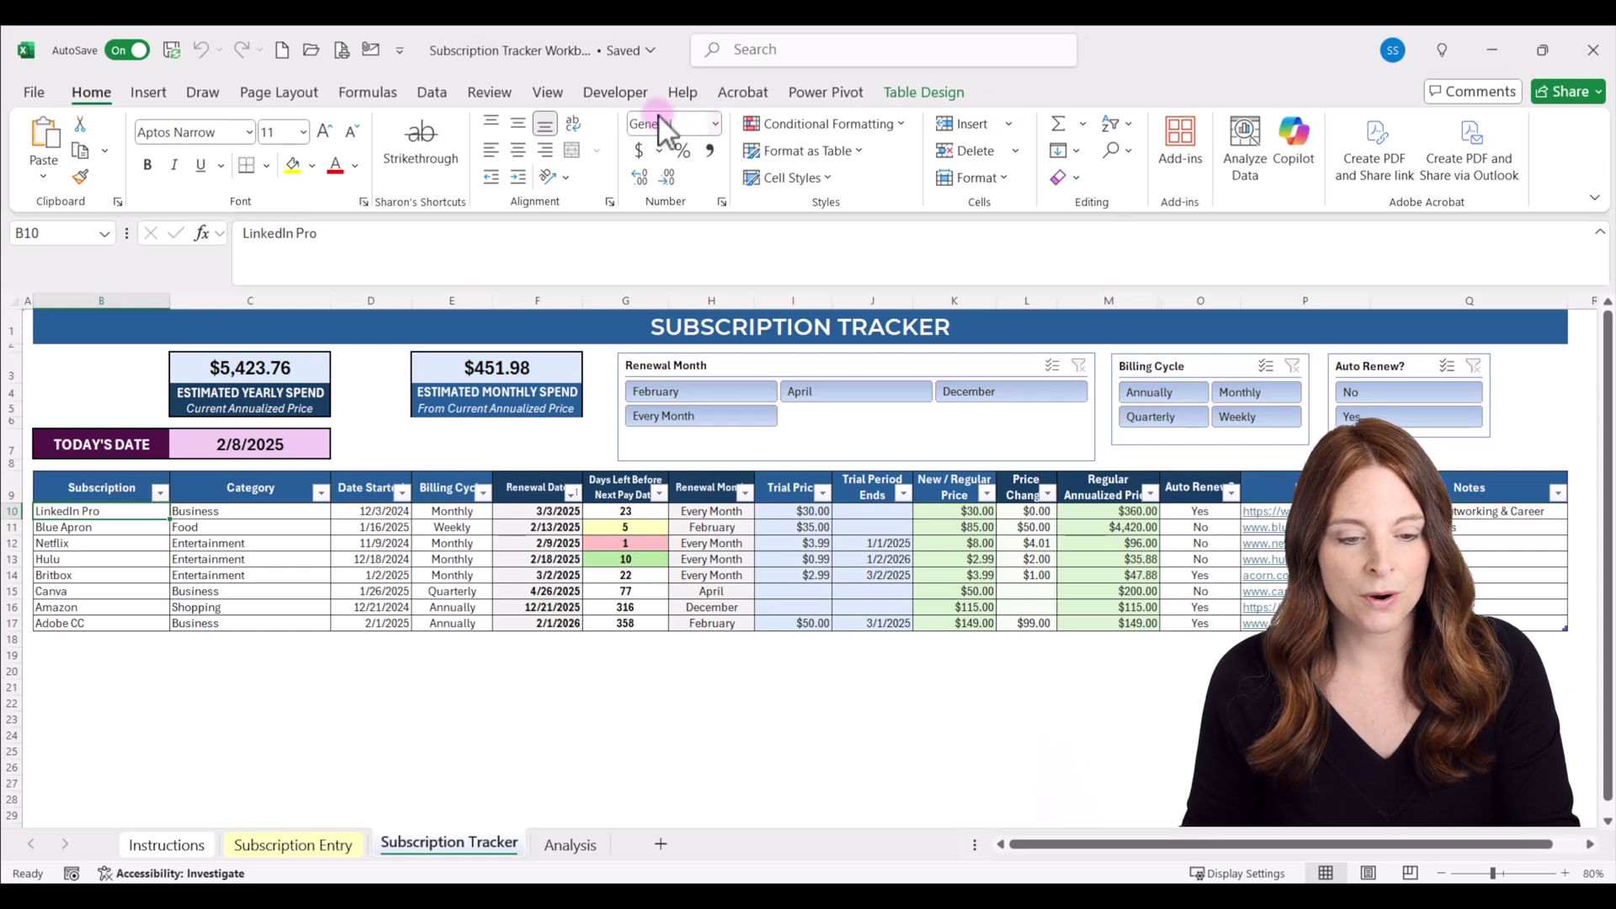
- Open the Visual Basic editor and review the SubmitSubscriptionData macro from its beginning
click(623, 92)
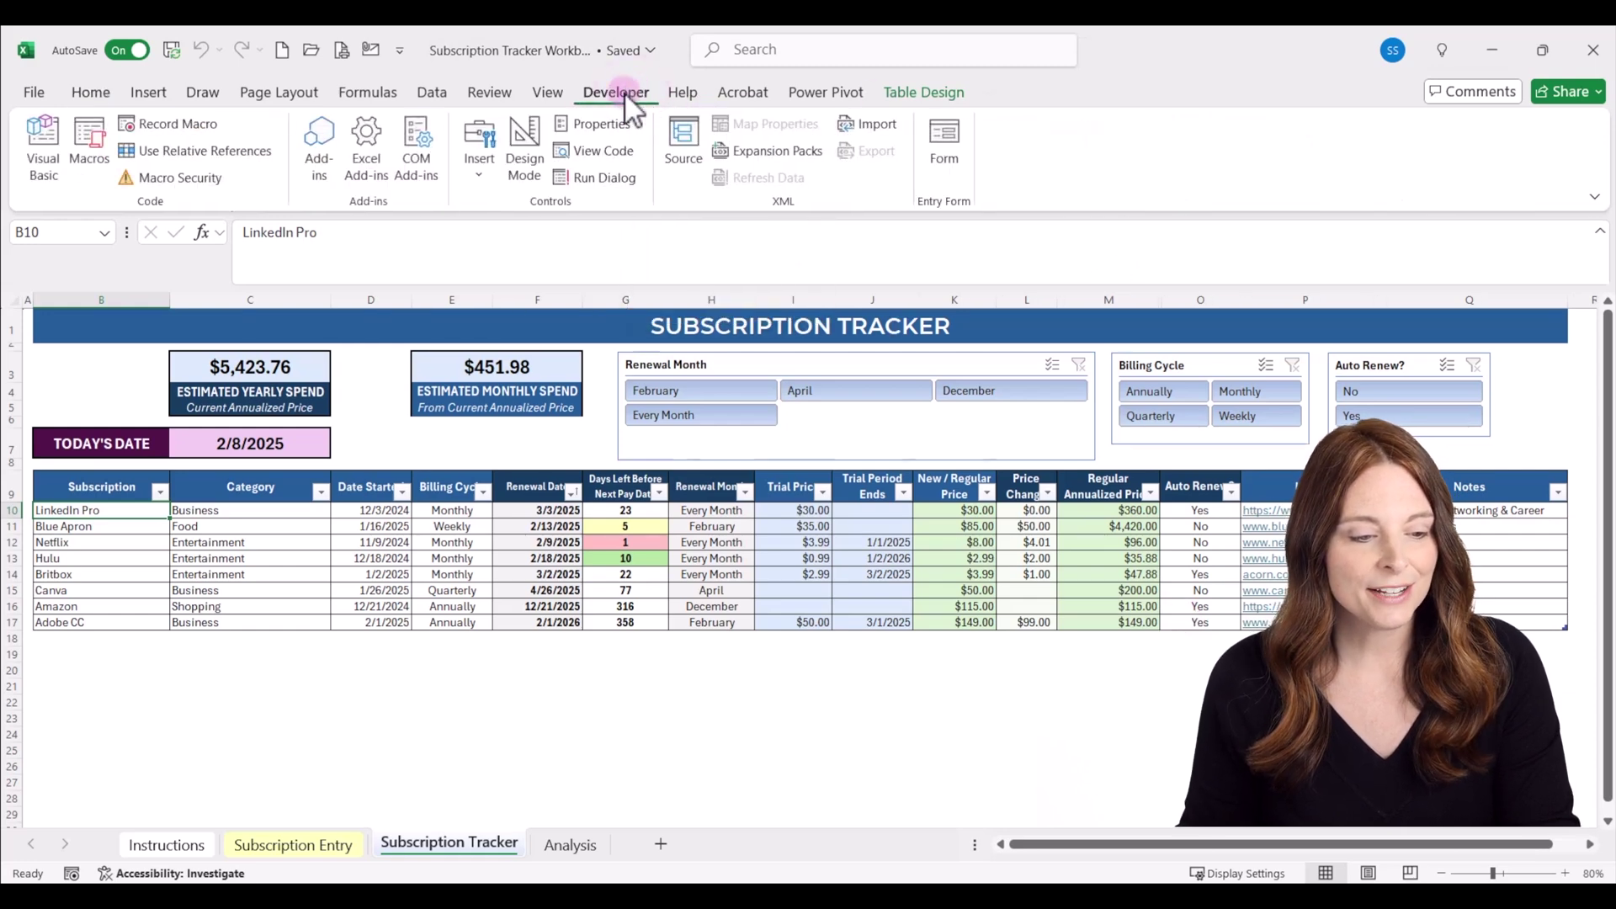
click(43, 160)
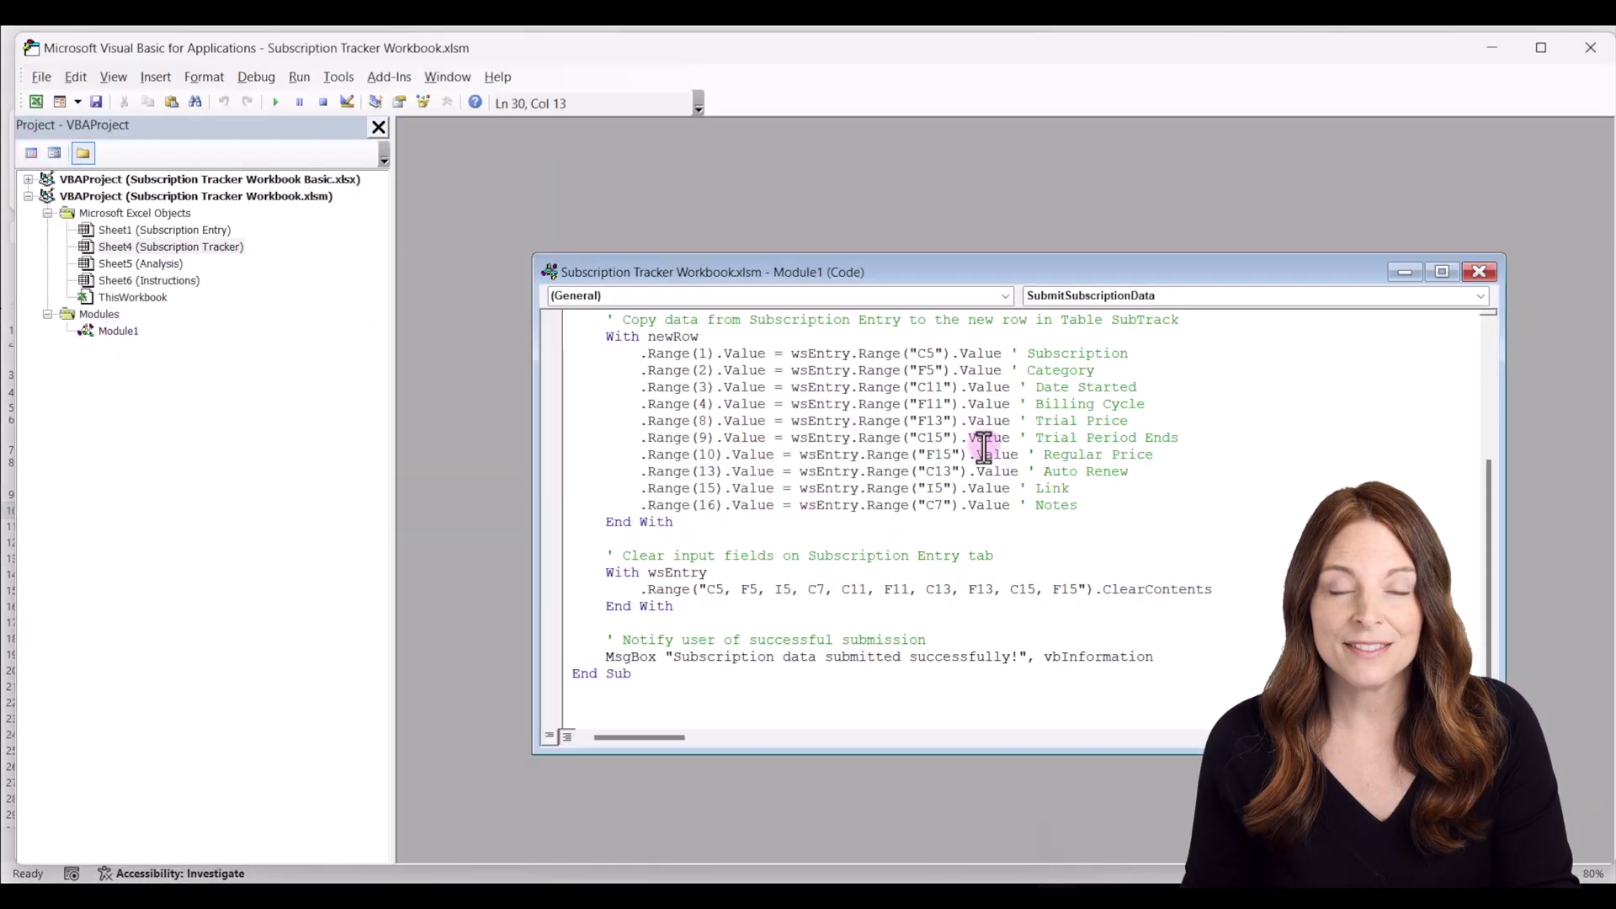
scroll(916, 378, up, 4)
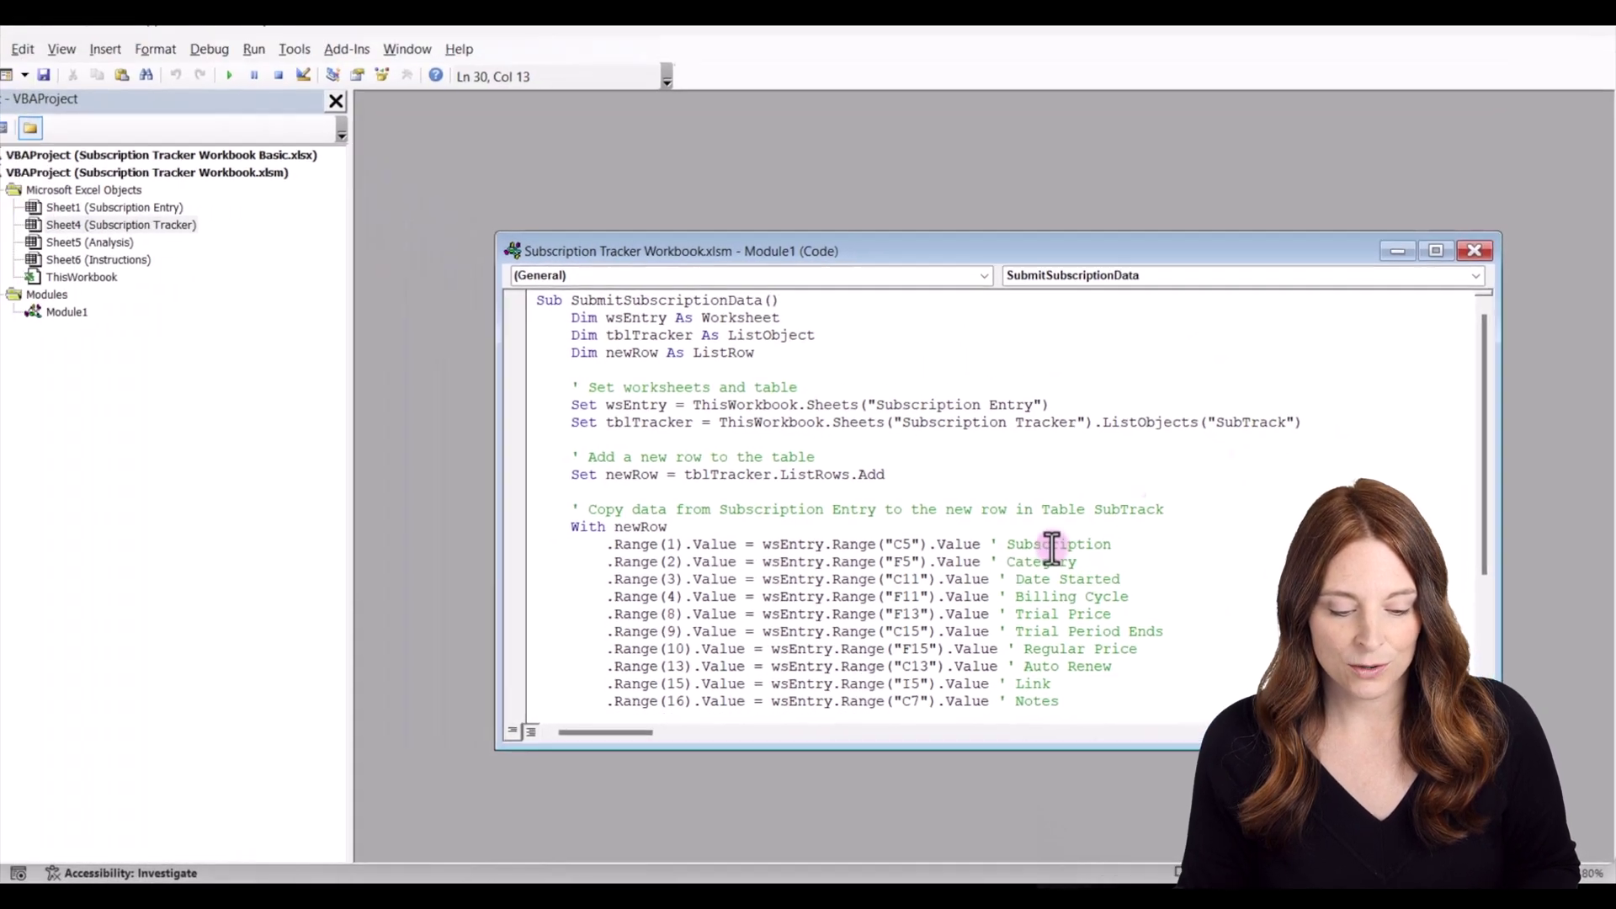
- Return to the Subscription Tracker sheet and check the name of the subscription table
mouse_move(792, 879)
click(796, 825)
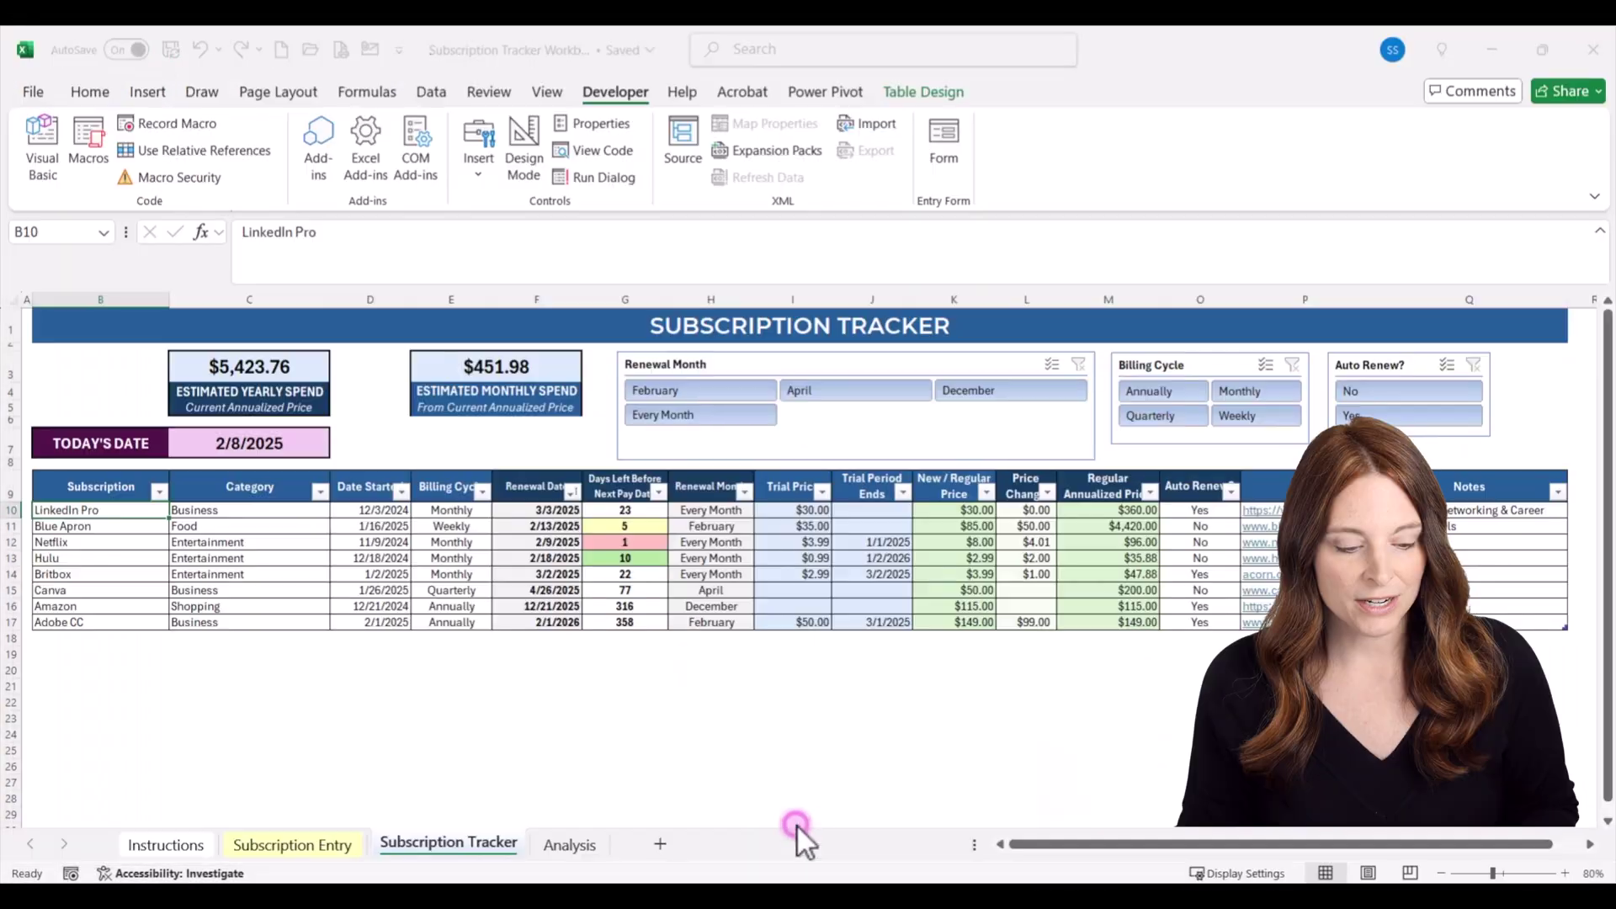
click(116, 496)
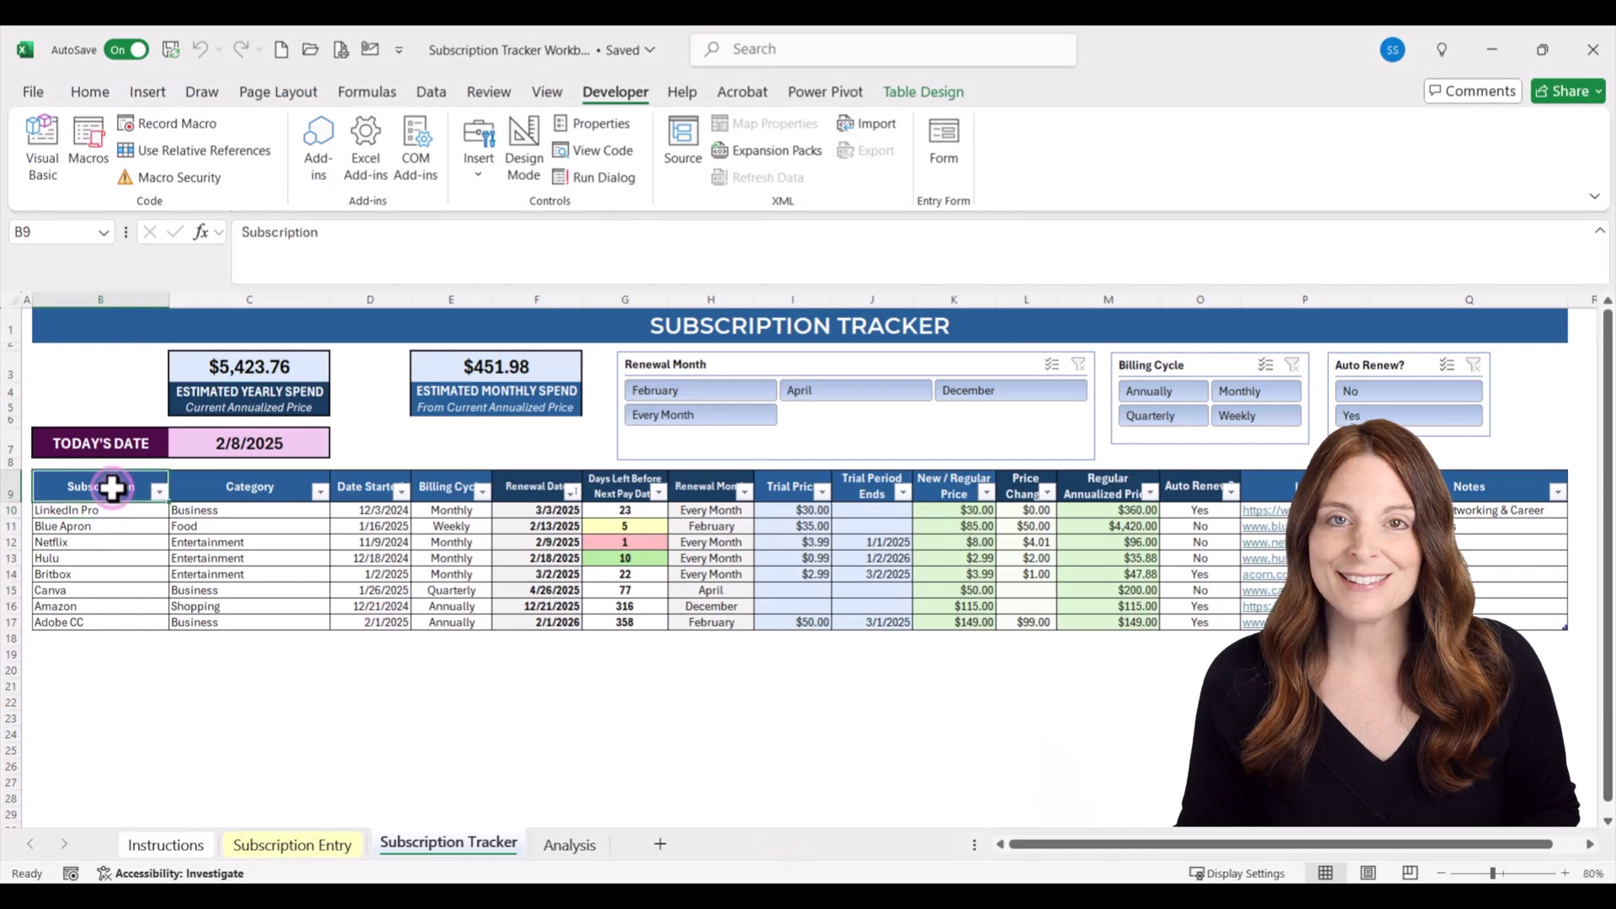
click(923, 93)
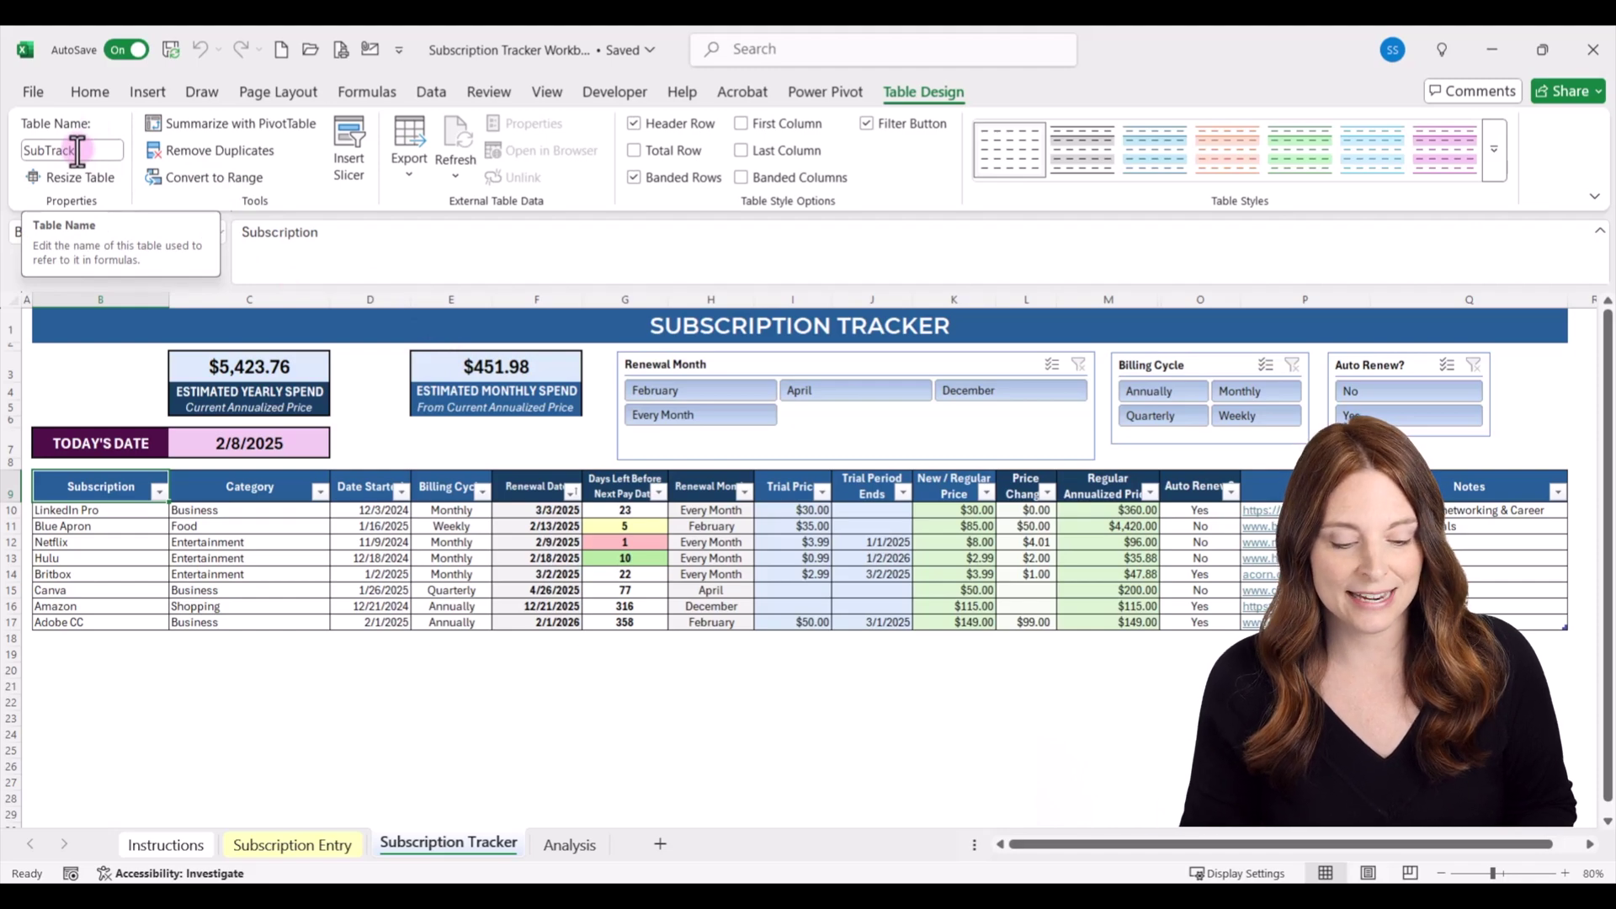
- Return to the SubmitSubscriptionData code and examine the lines that copy and clear the entry fields
mouse_move(817, 880)
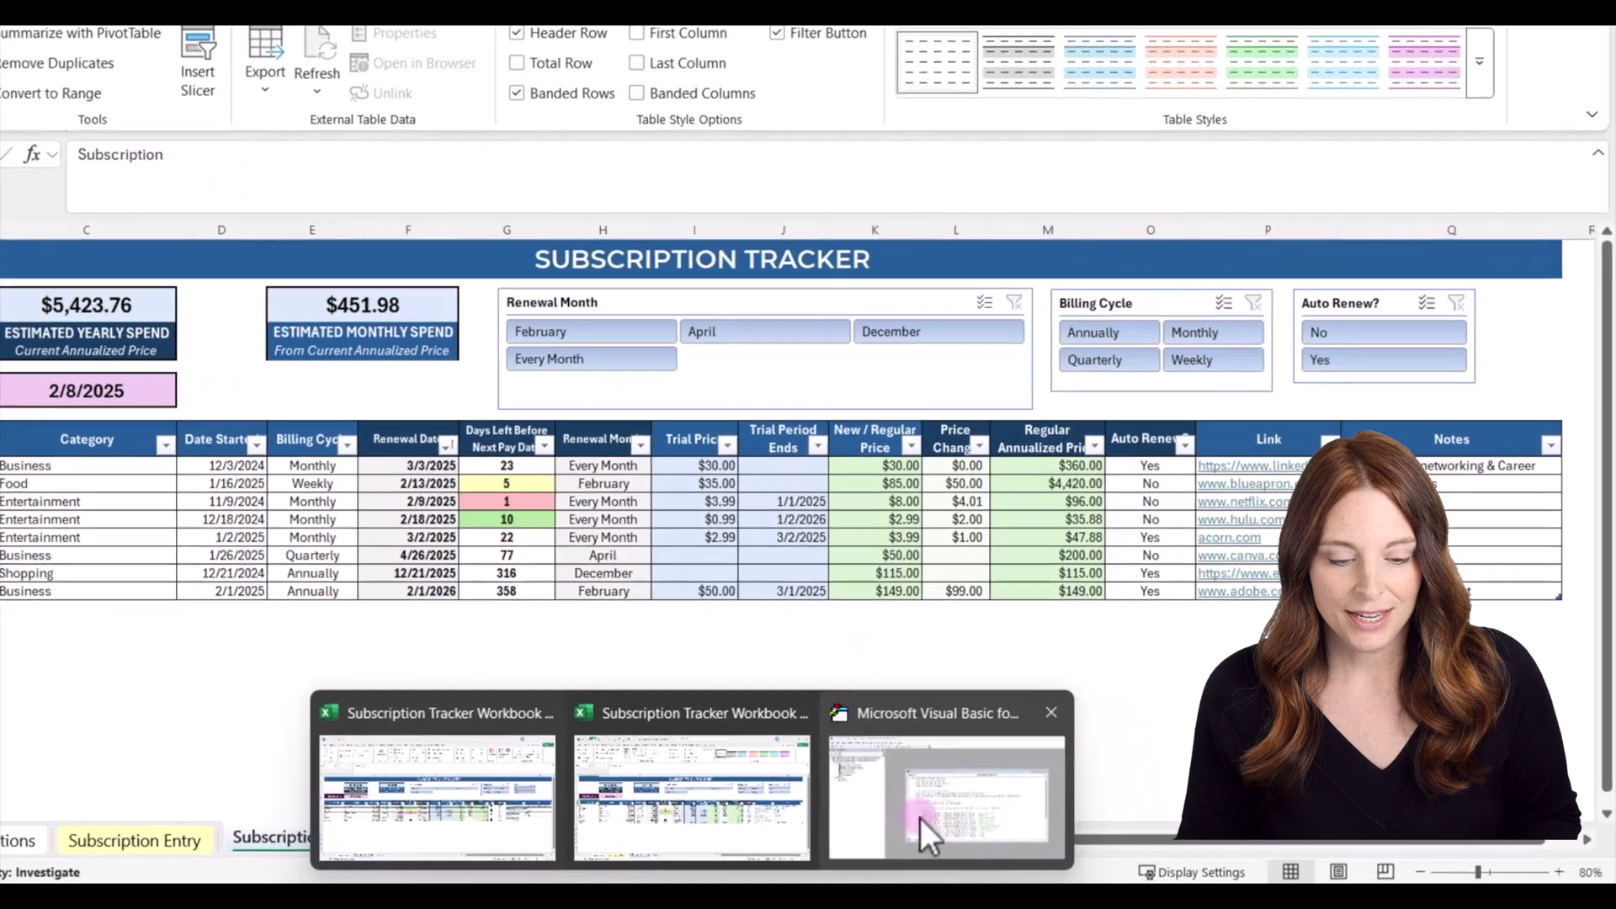
click(921, 820)
scroll(534, 306, down, 2)
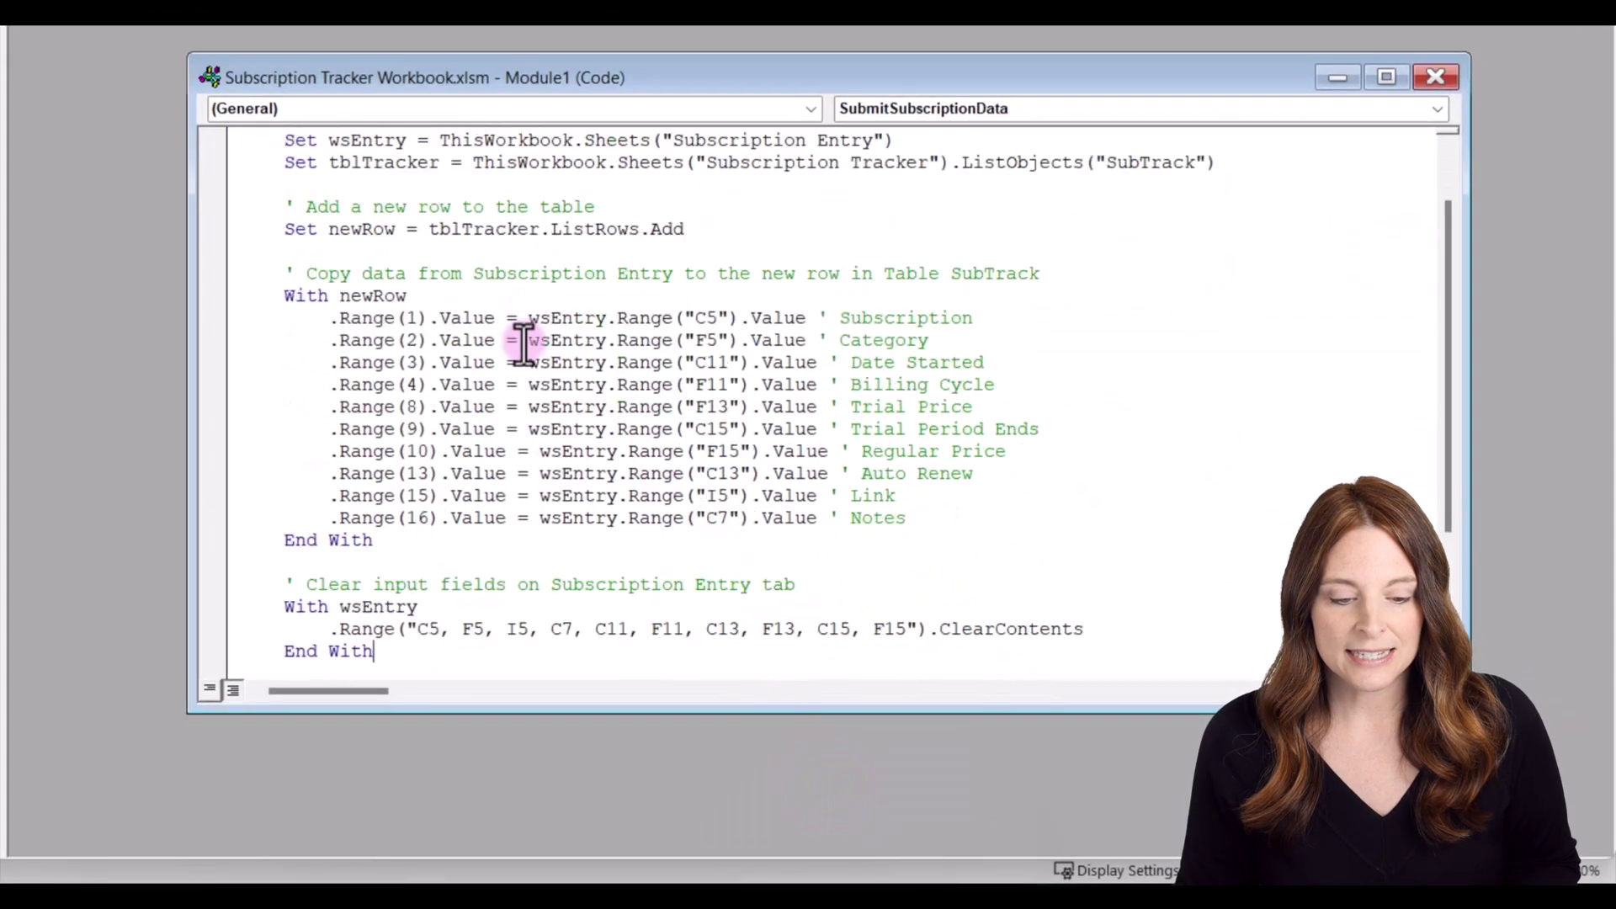
scroll(522, 343, down, 1)
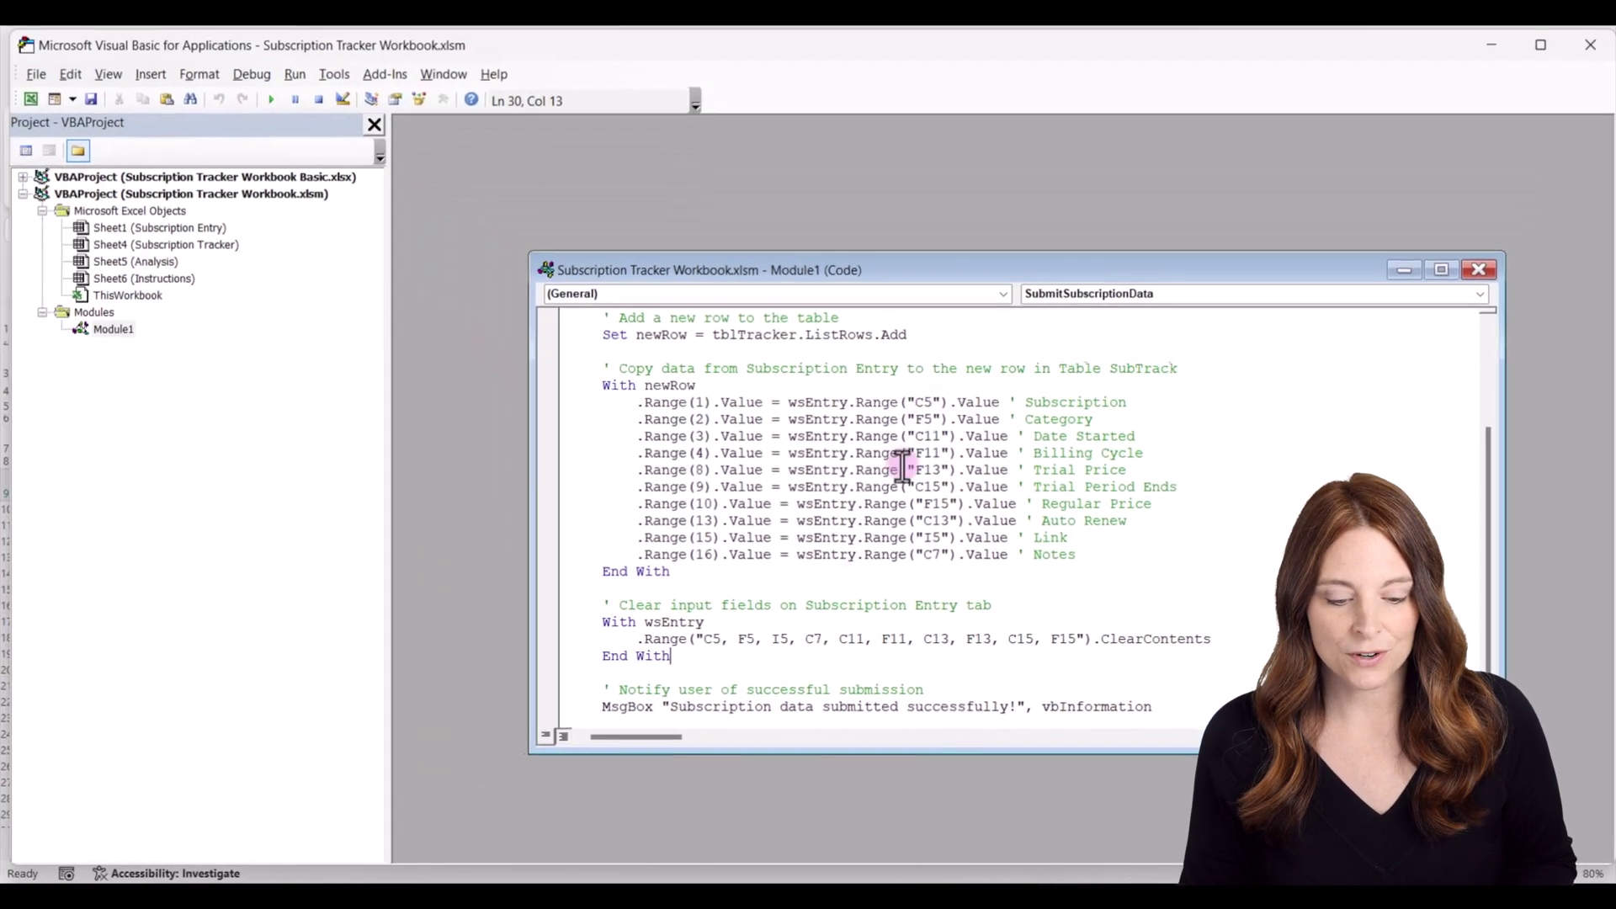
- Compare the Subscription Entry form with the tracker table's Subscription column, and go back to the macro's column references
mouse_move(802, 875)
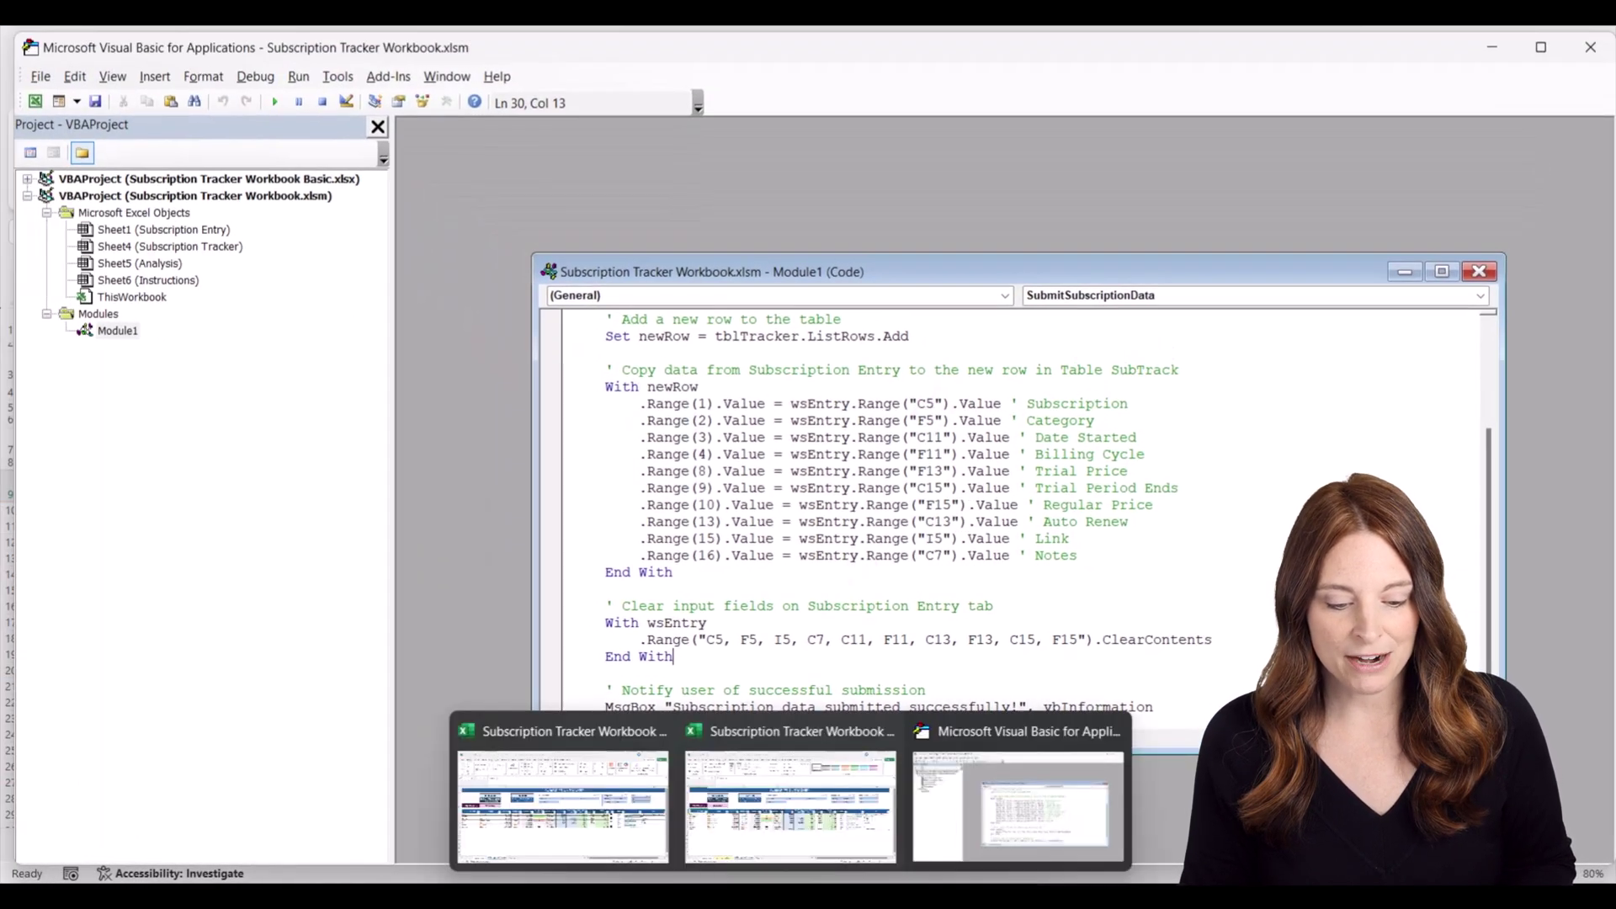
click(780, 832)
click(274, 849)
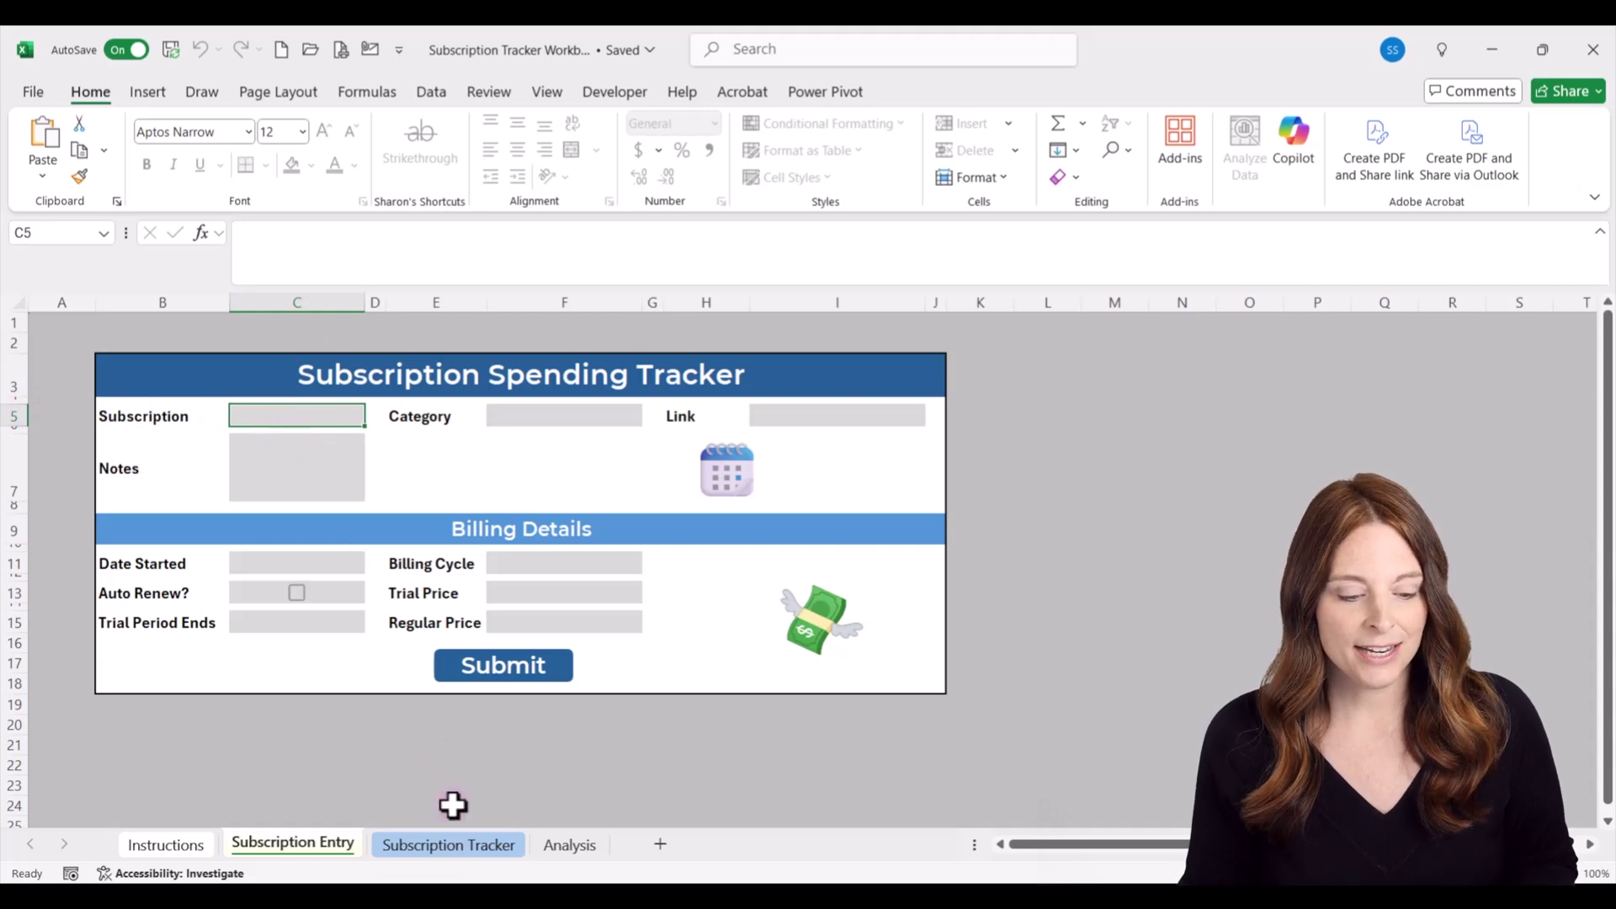
click(468, 845)
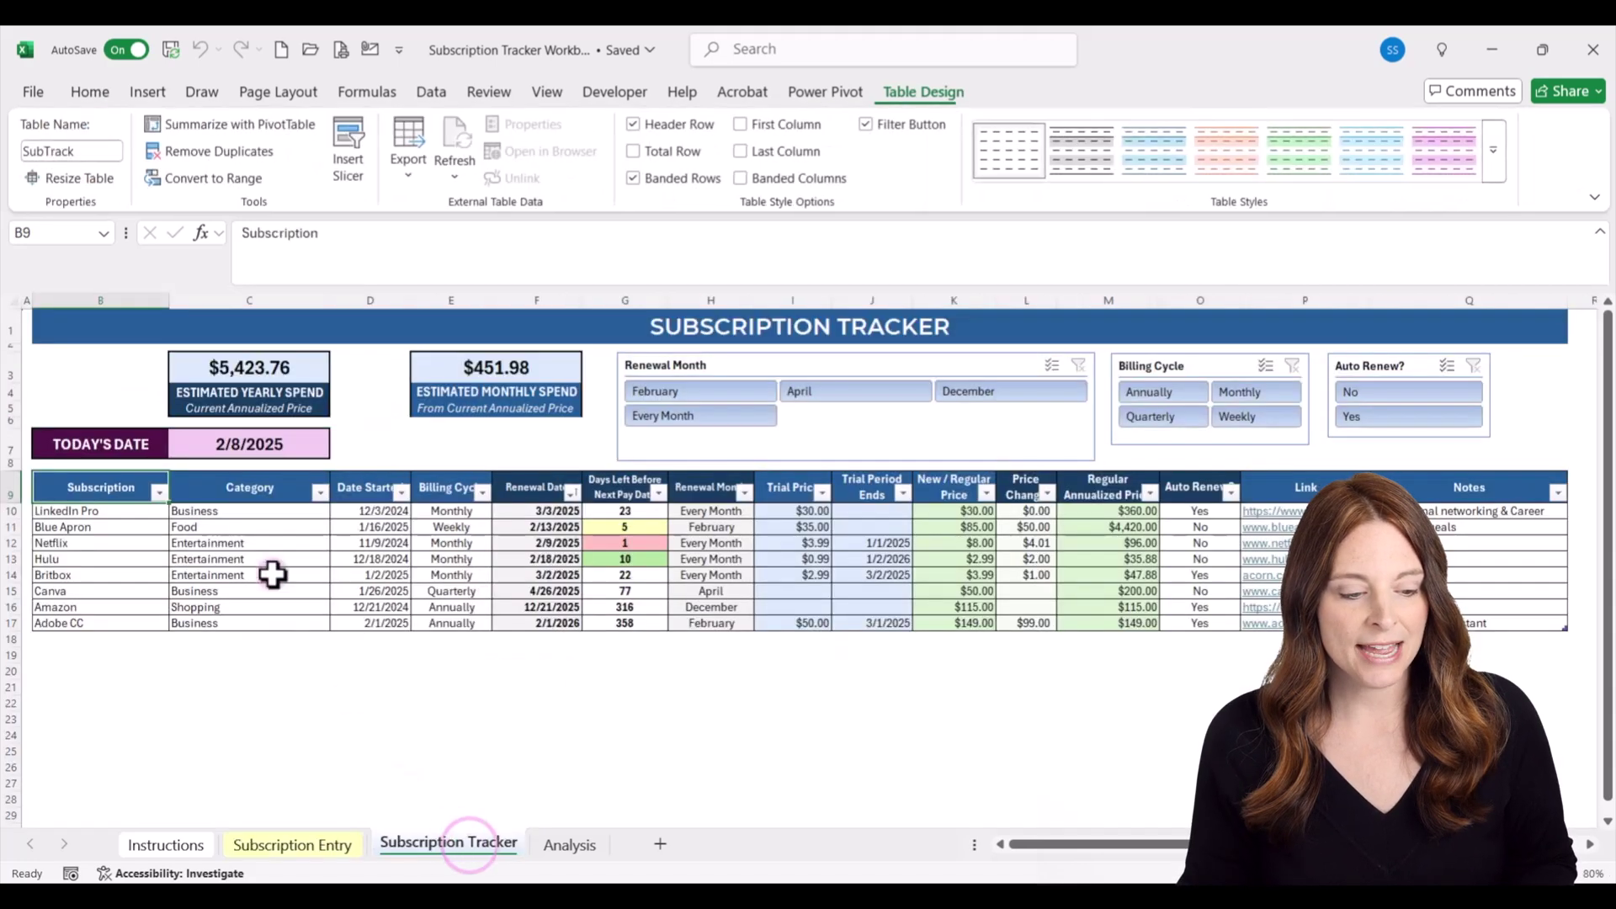
click(69, 637)
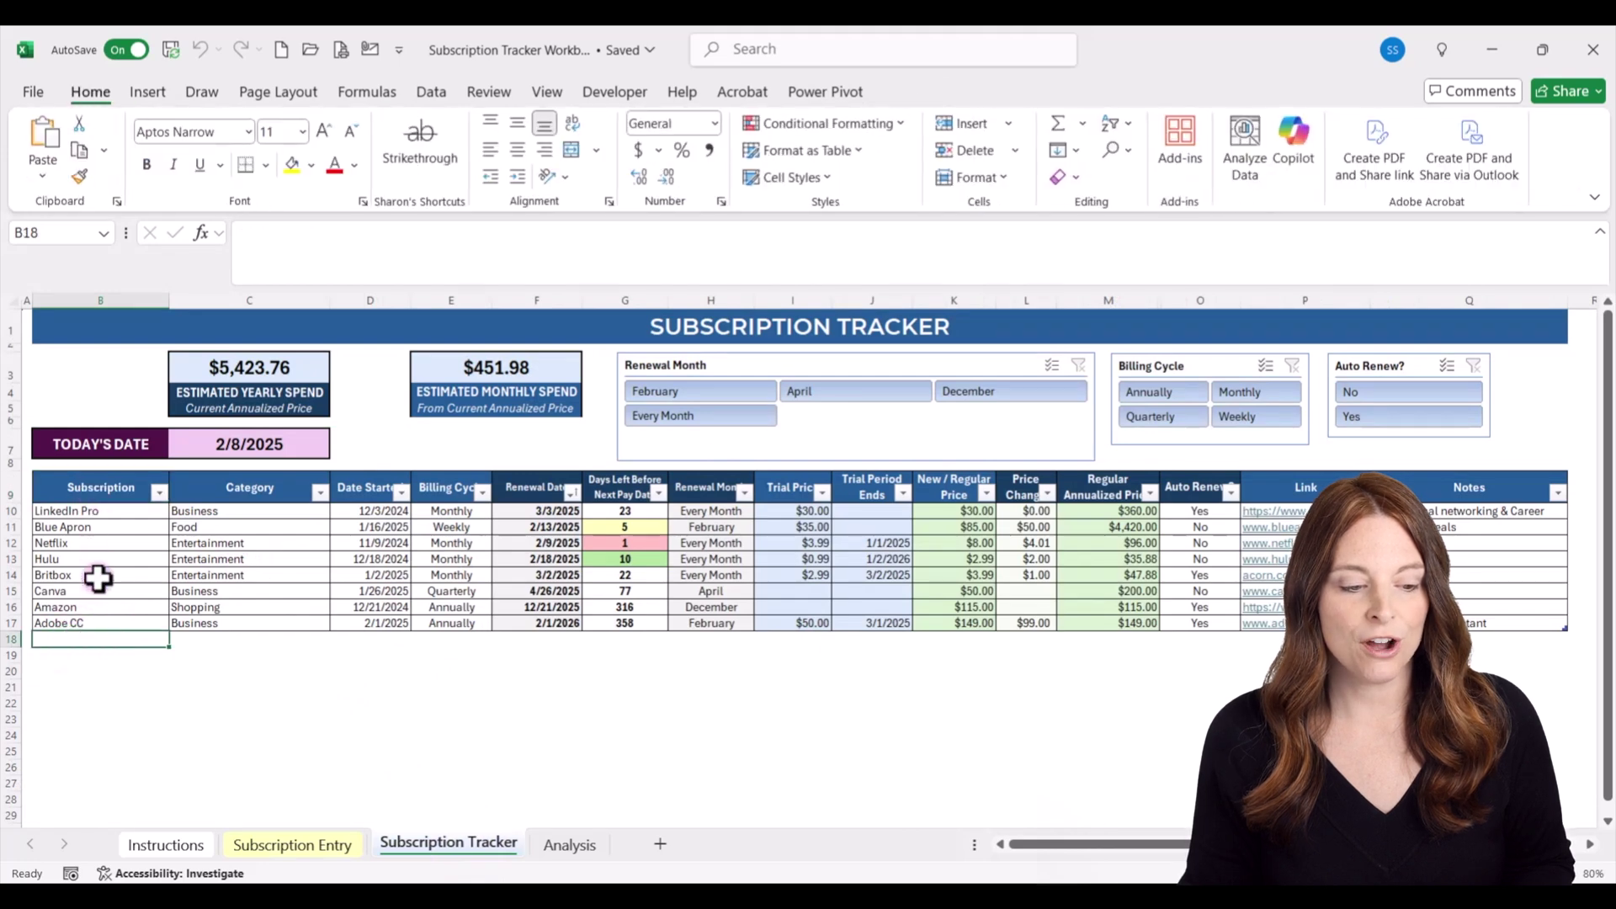
drag(99, 488, 102, 636)
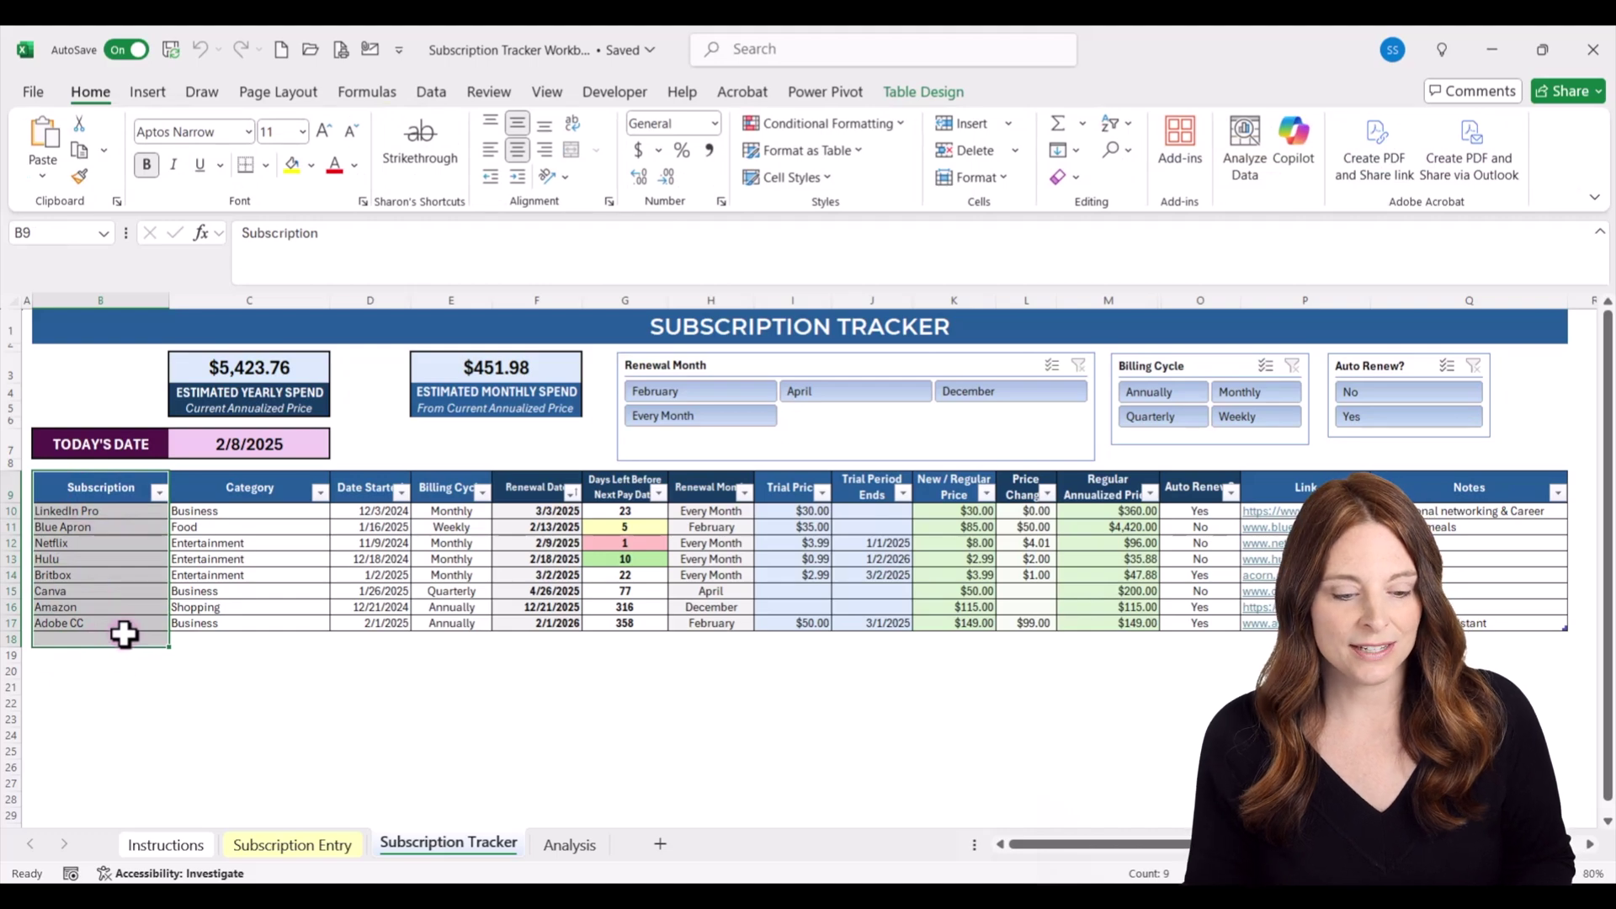
mouse_move(783, 829)
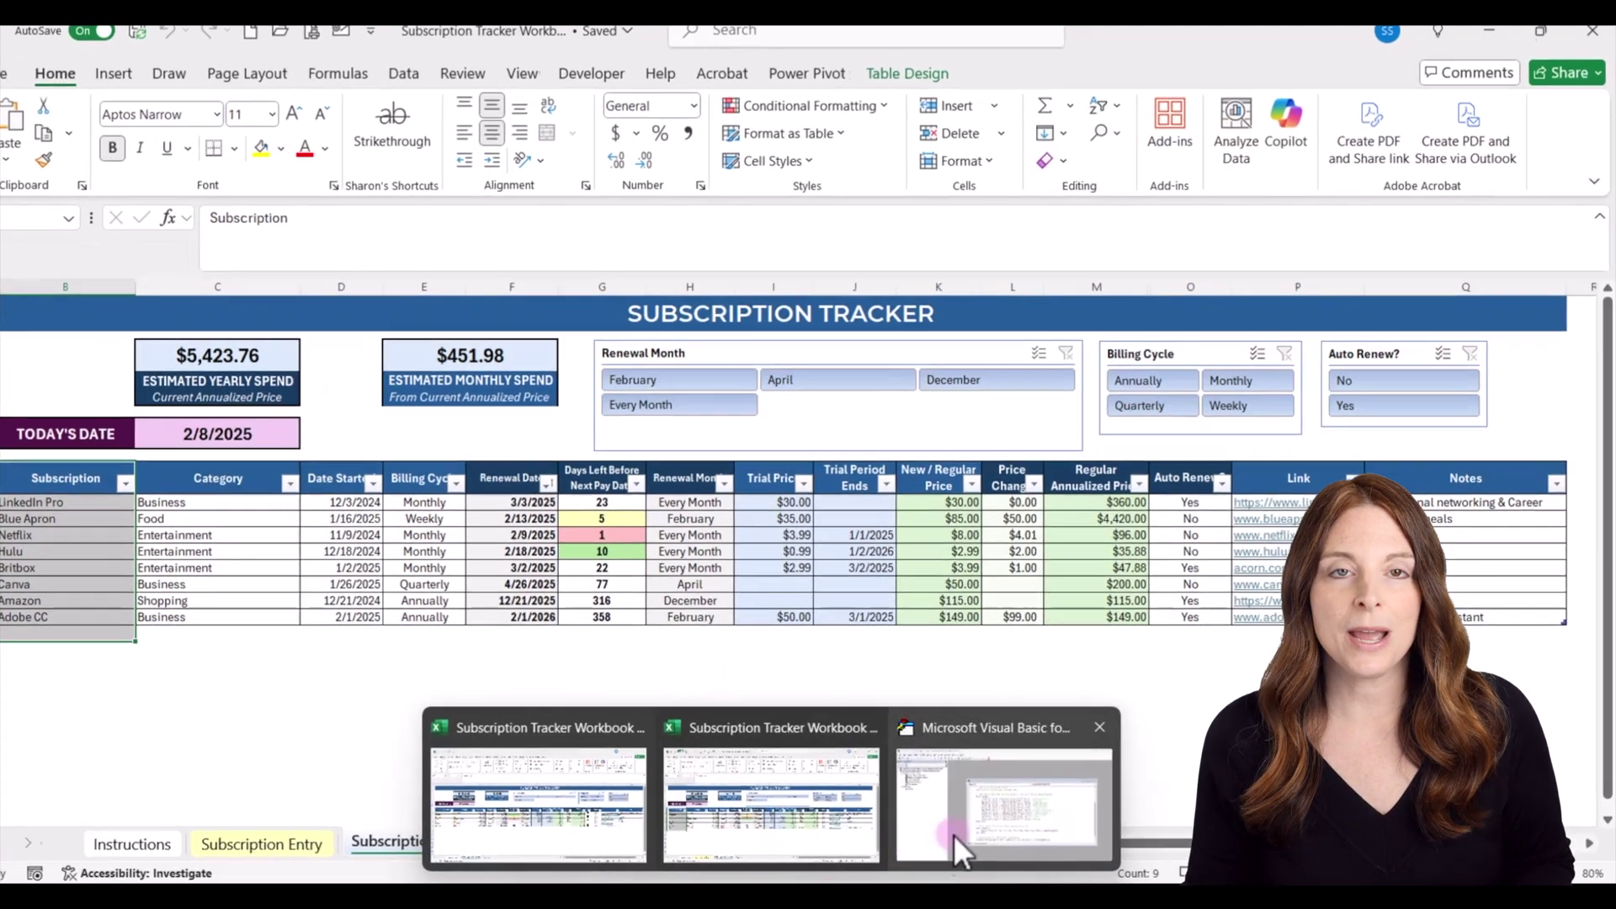
click(953, 835)
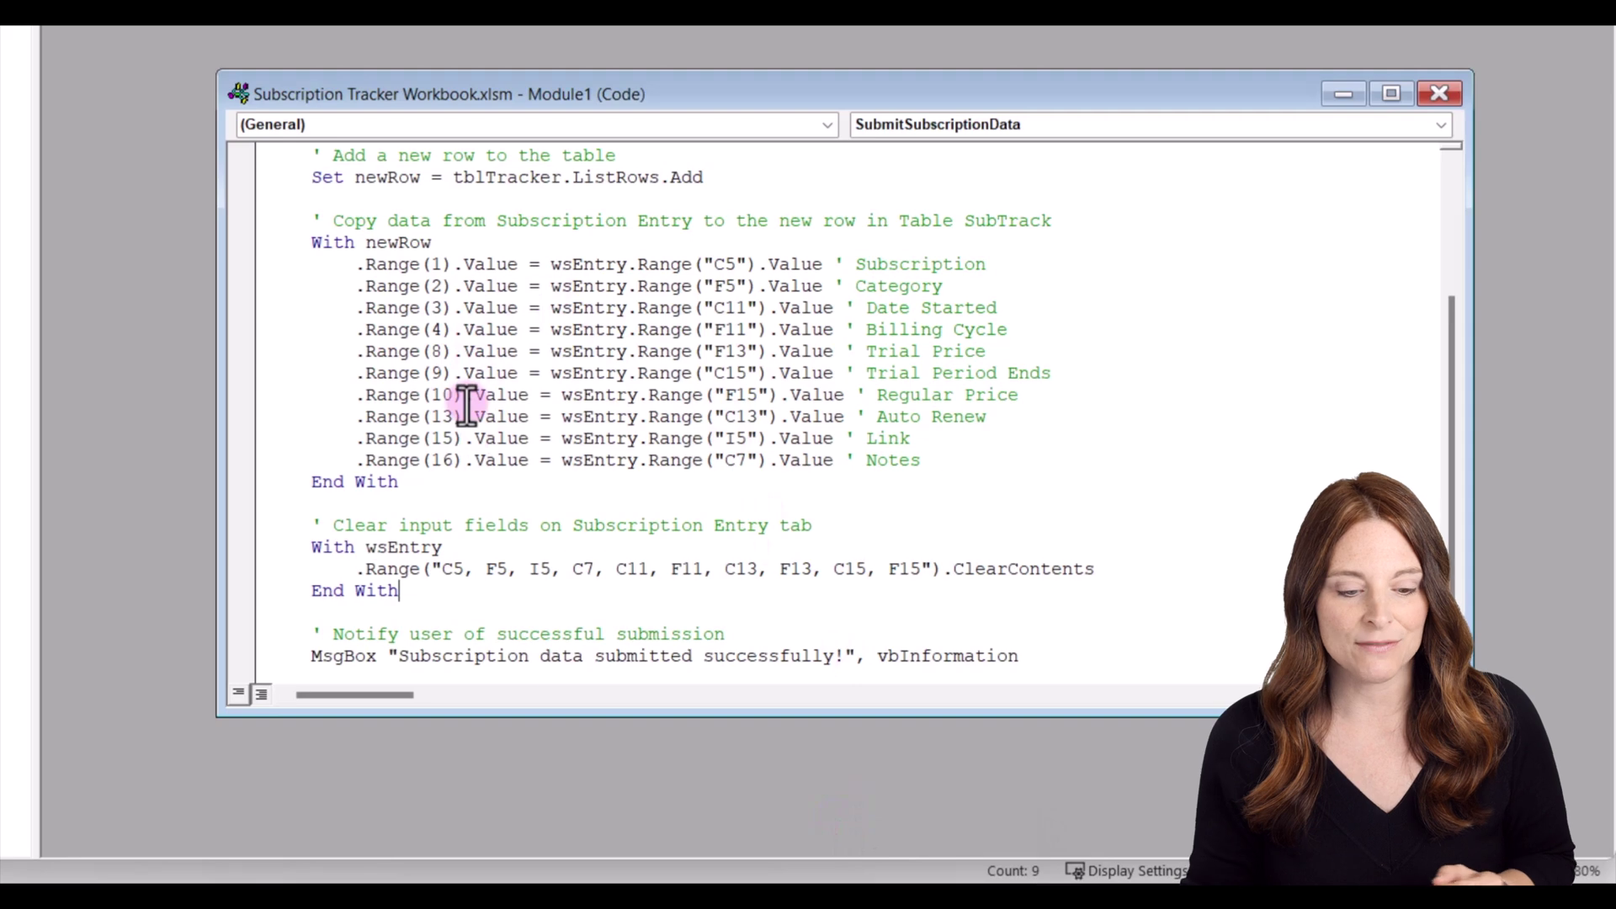
- Review the macro's closing lines down to the success message, and close the Visual Basic editor
scroll(467, 407, down, 1)
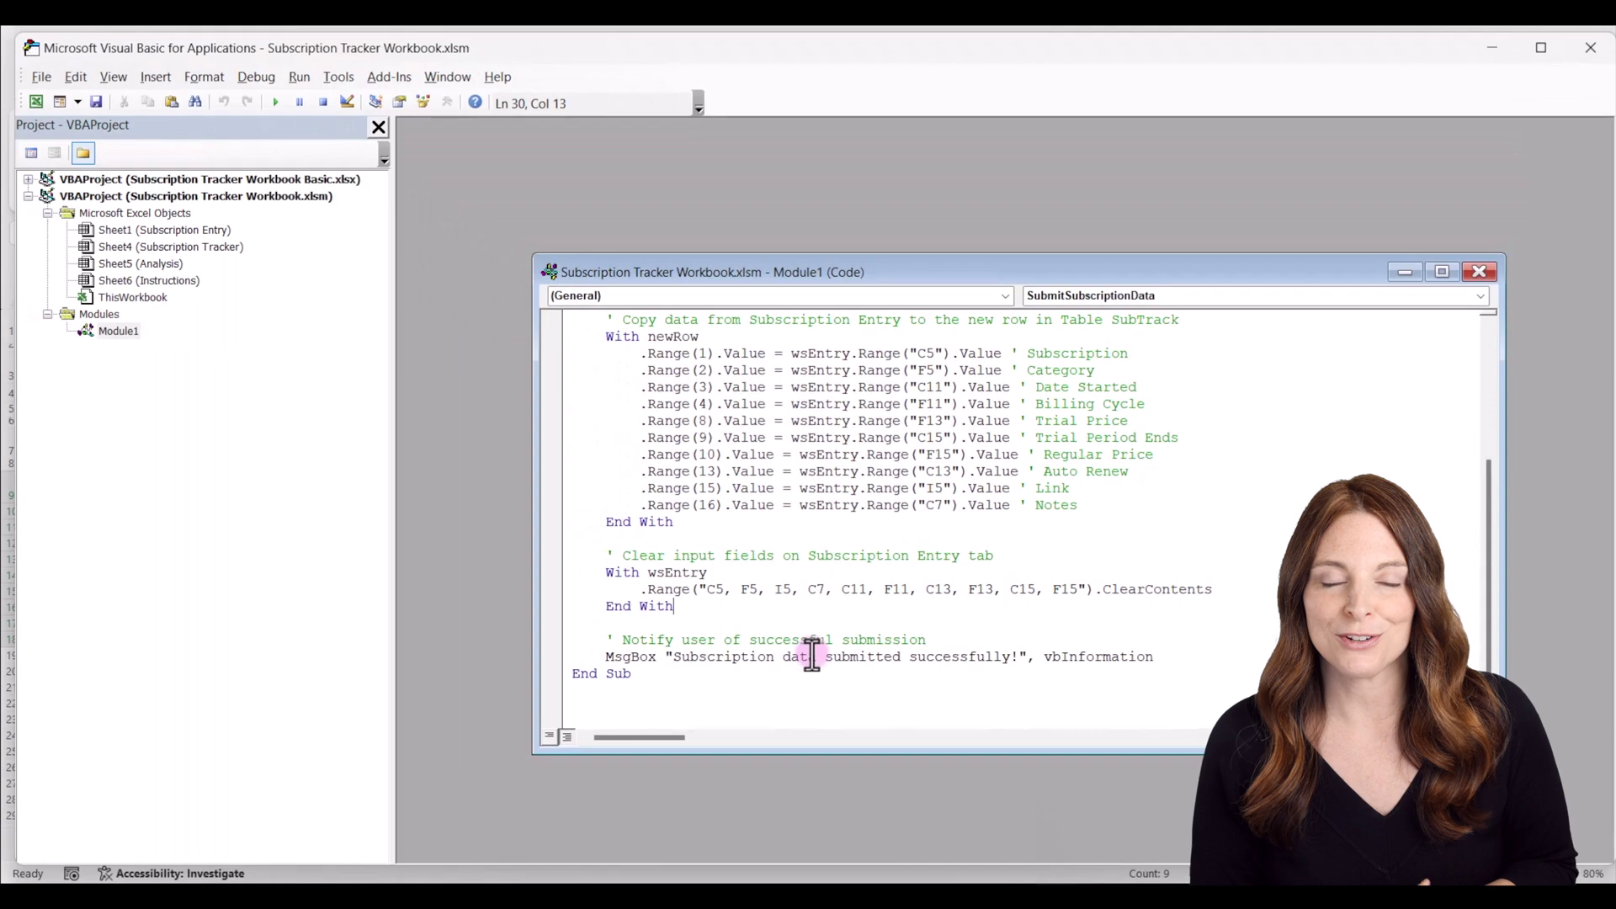
click(1592, 56)
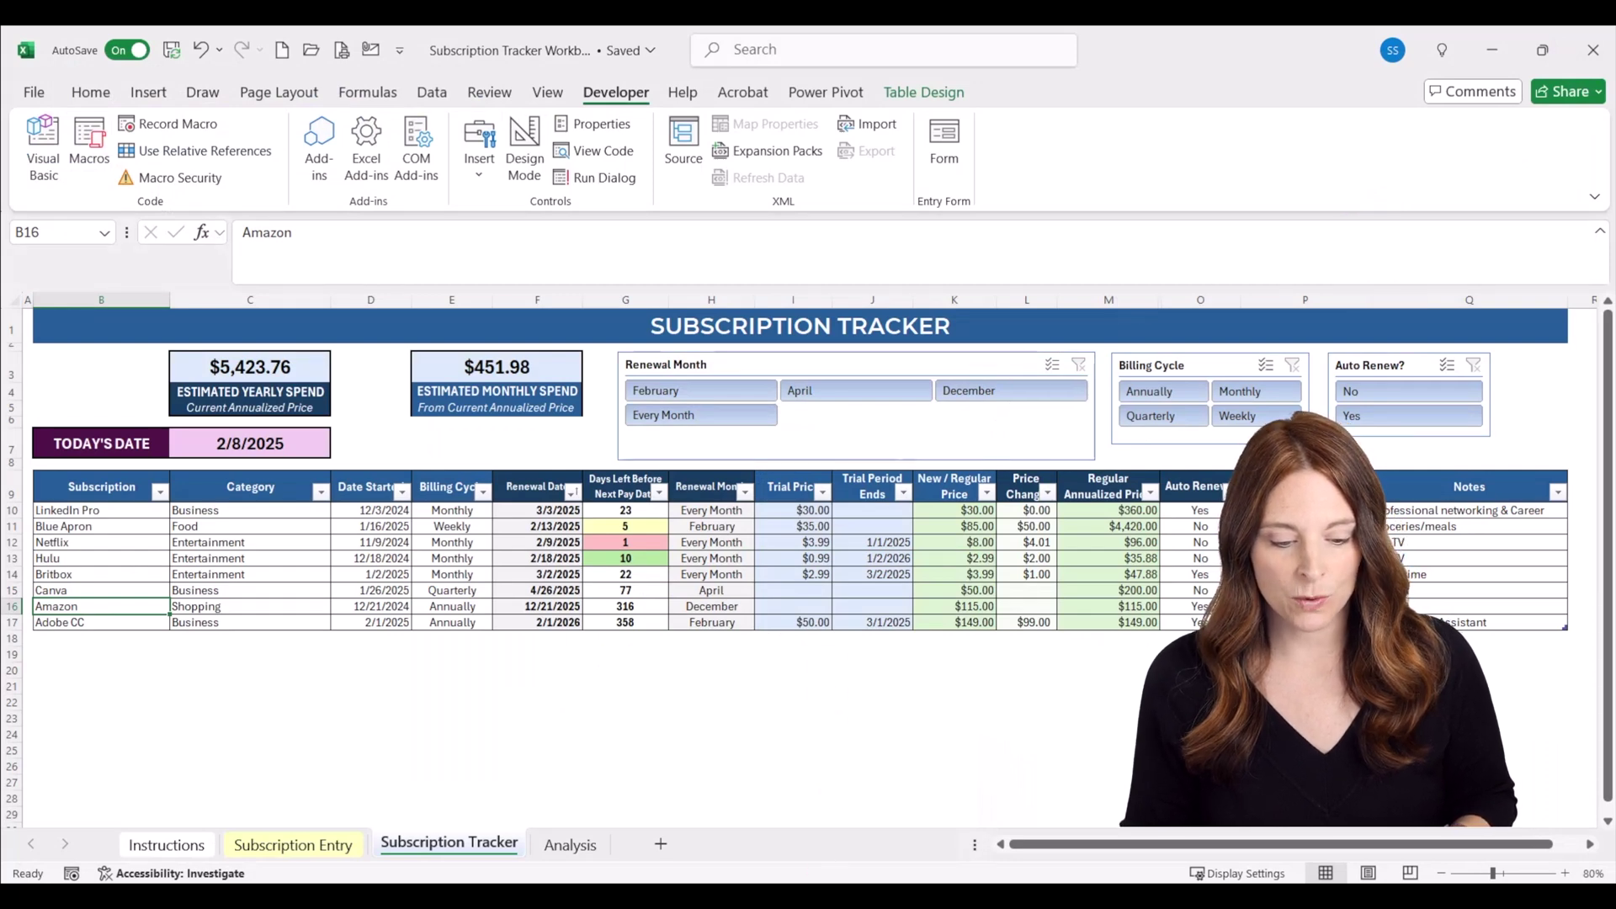
- Switch to the Subscription Tracker sheet of the Subscription Tracker Workbook Basic file
mouse_move(757, 880)
click(734, 837)
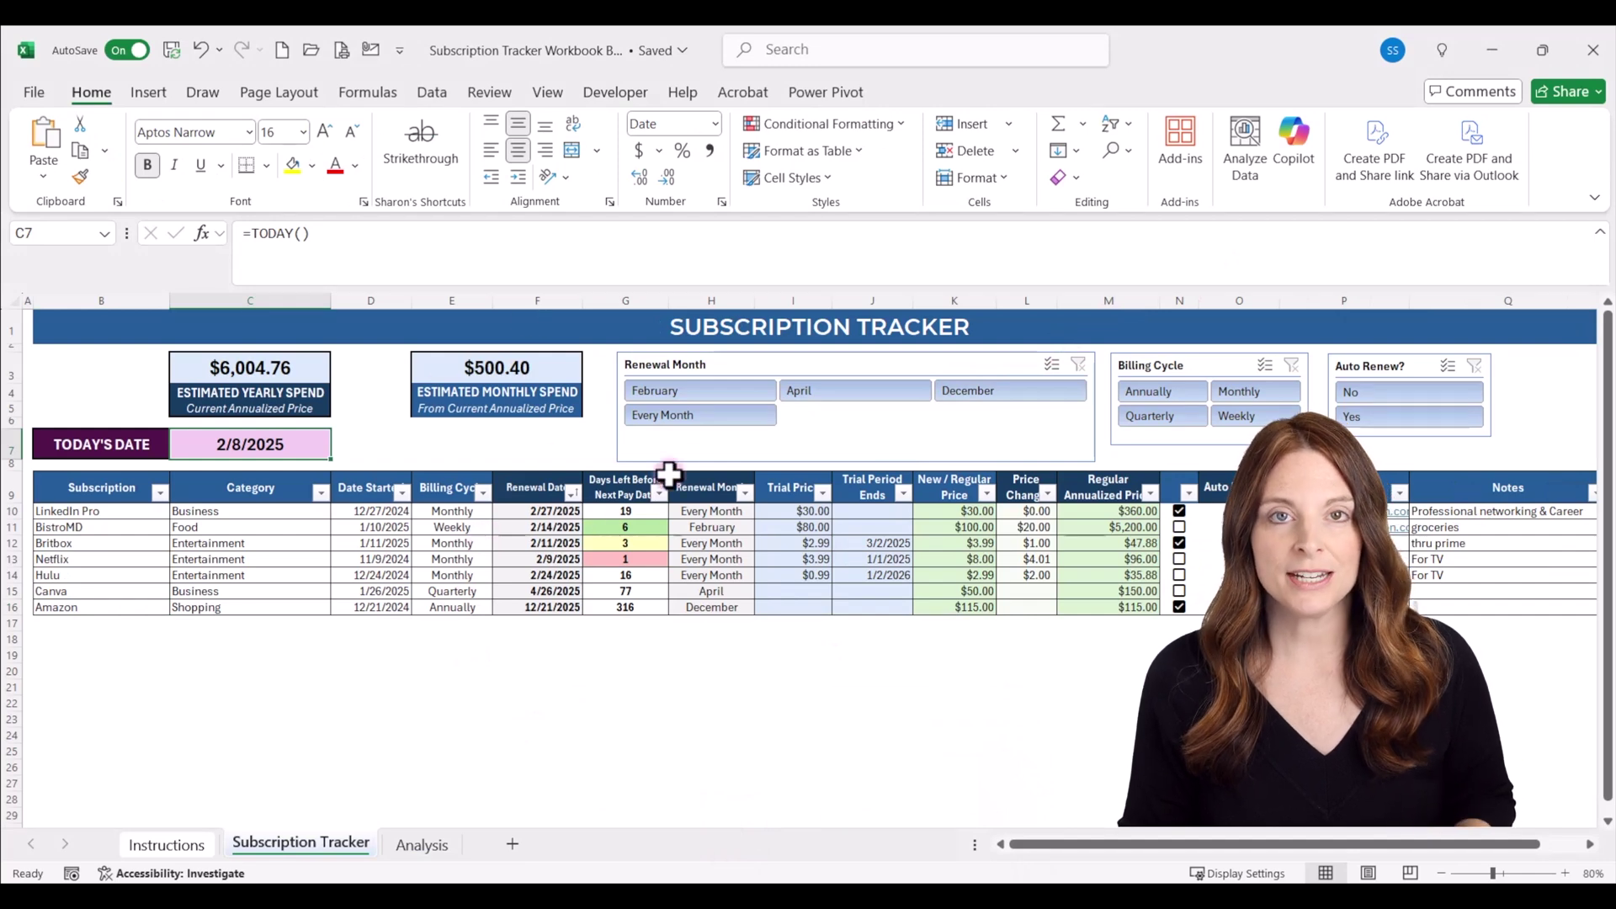
click(231, 833)
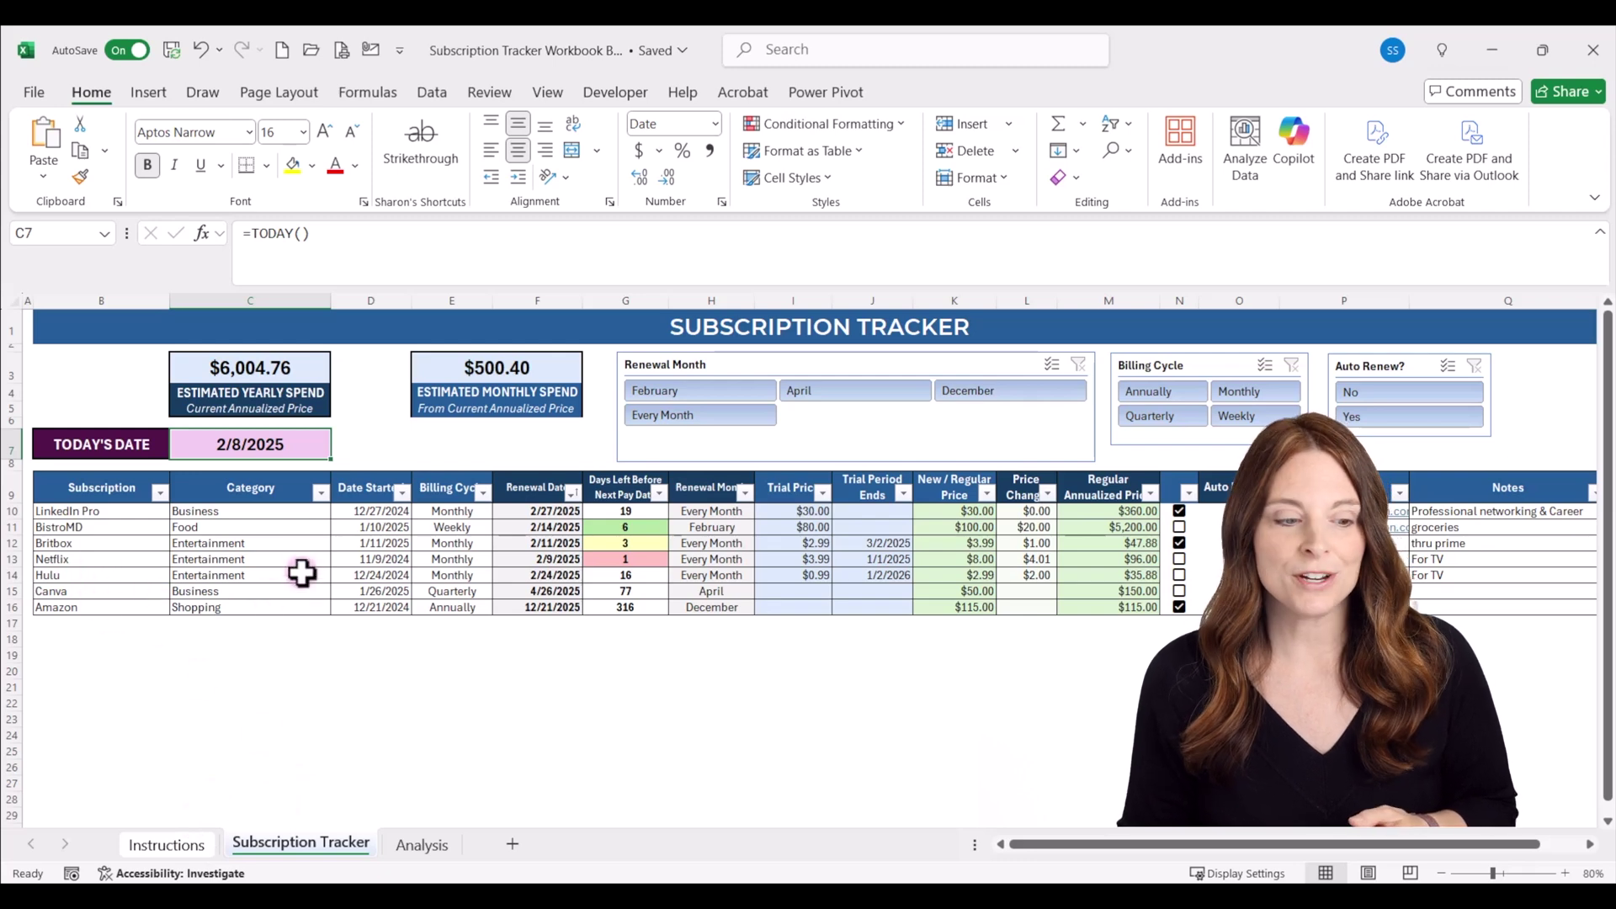
- Add an Adobe CC row below Amazon with category Business, start date 2/1/2025 and billing cycle Annually
click(70, 624)
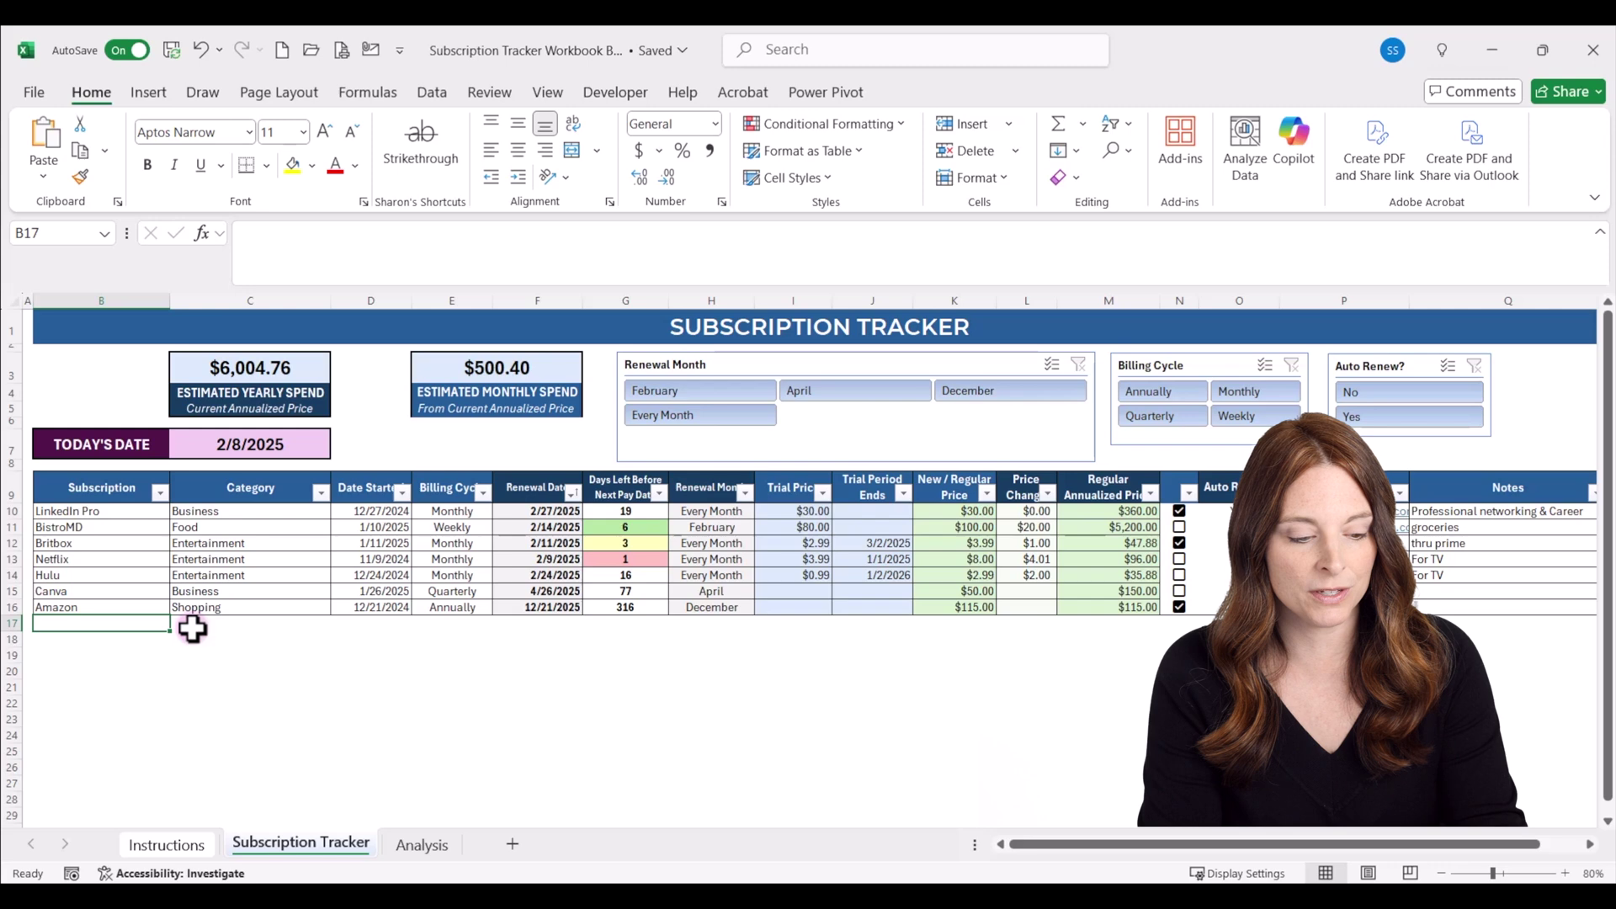
text(Adobe CC)
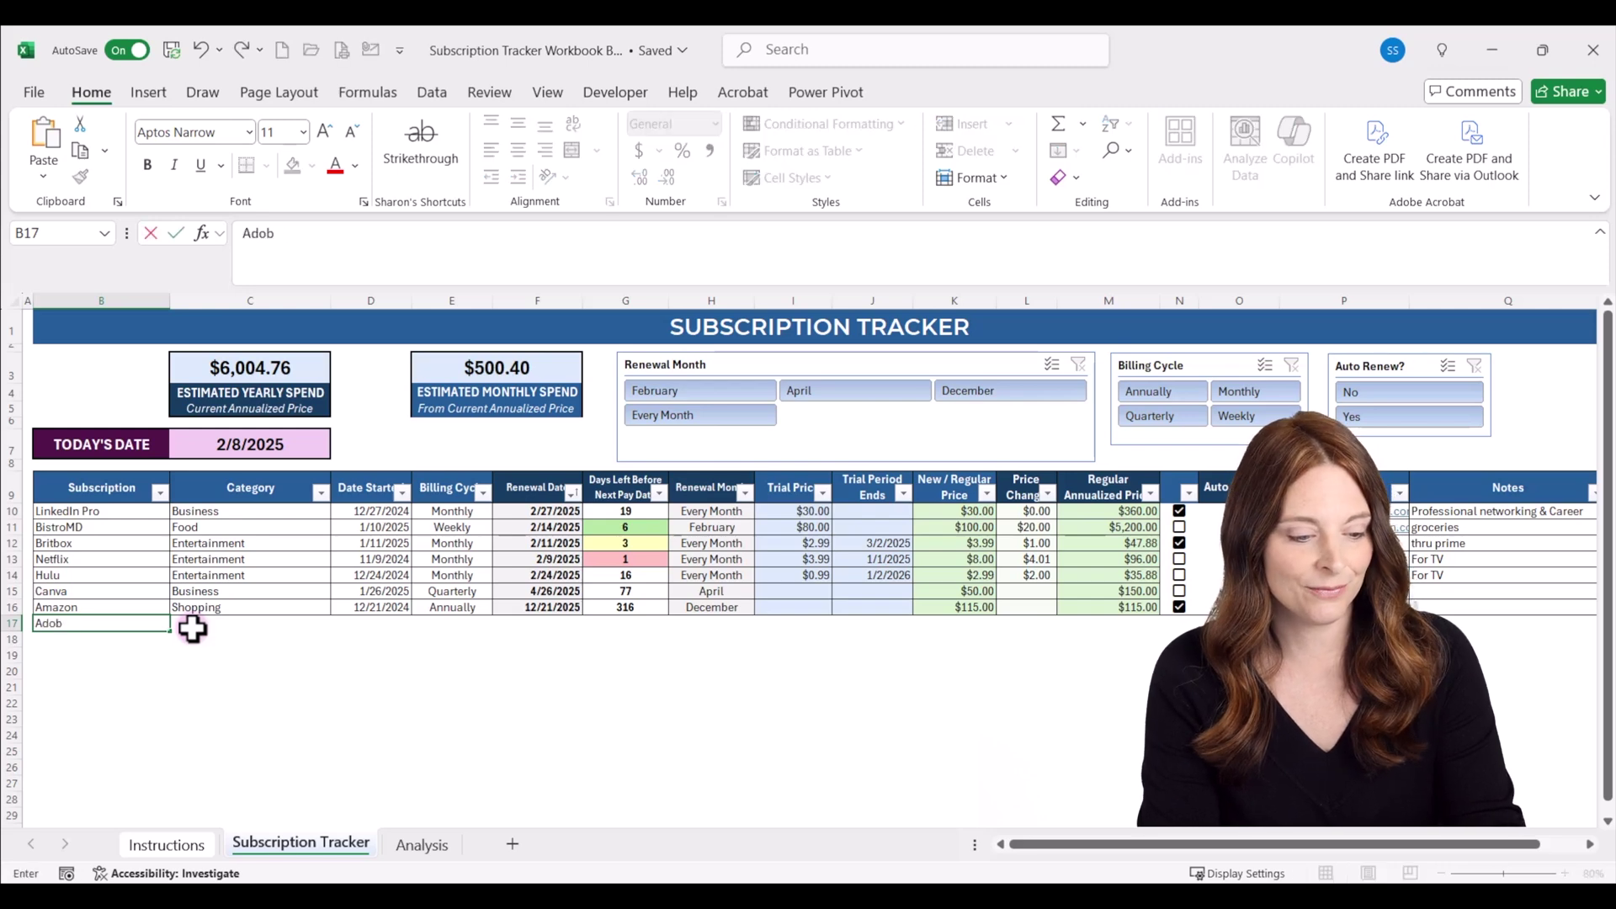
key(Tab)
text(B)
key(Tab)
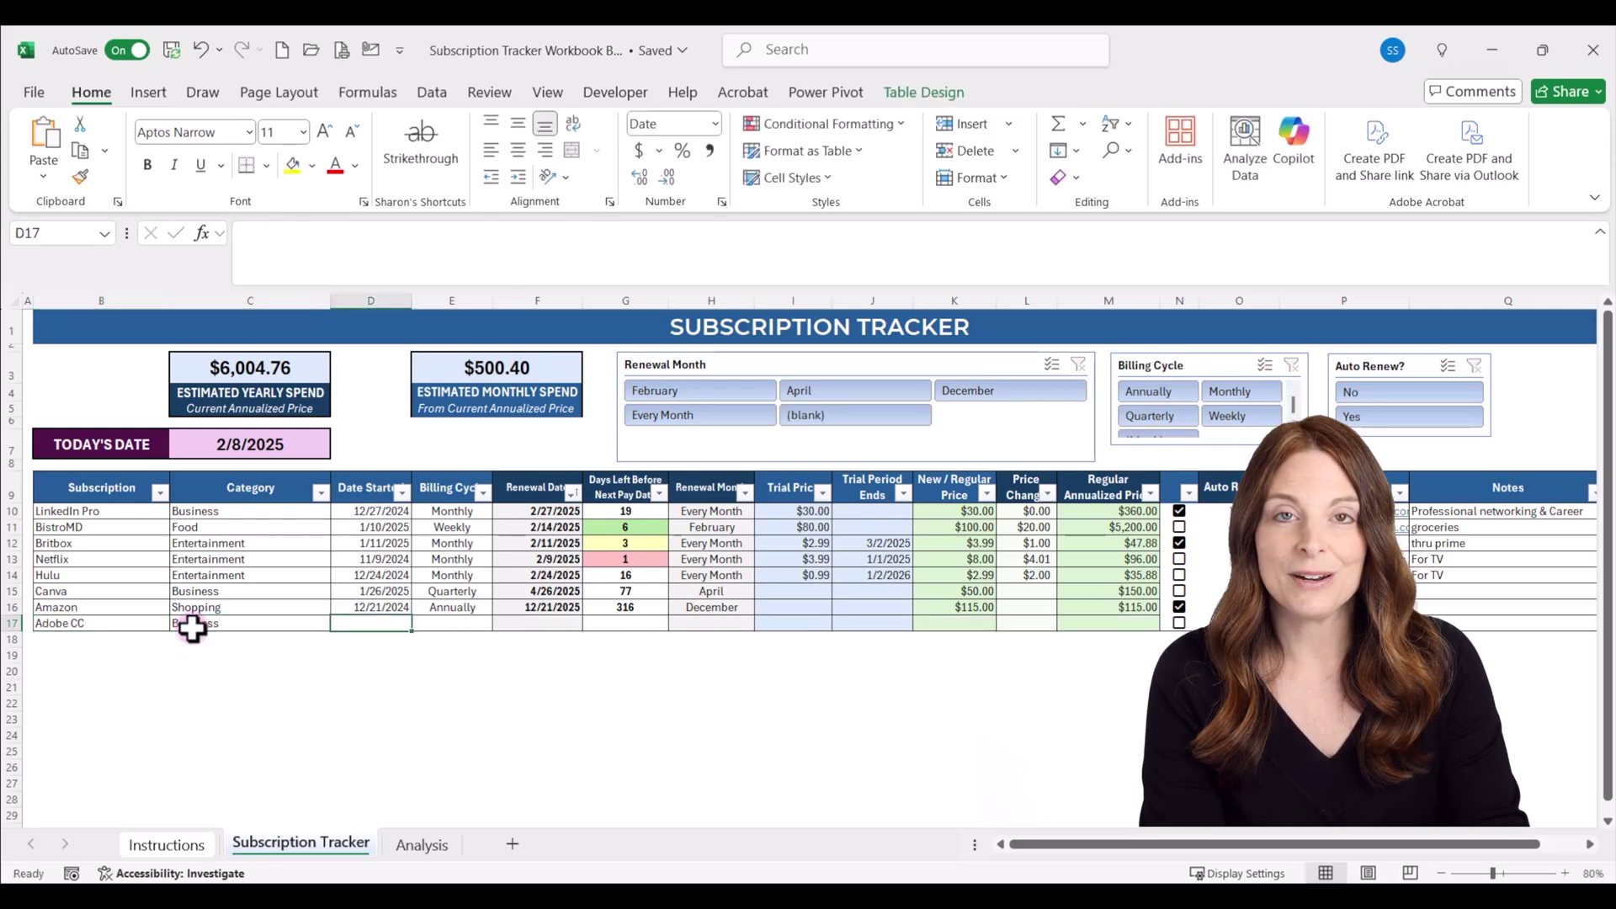
text(2/1/2025)
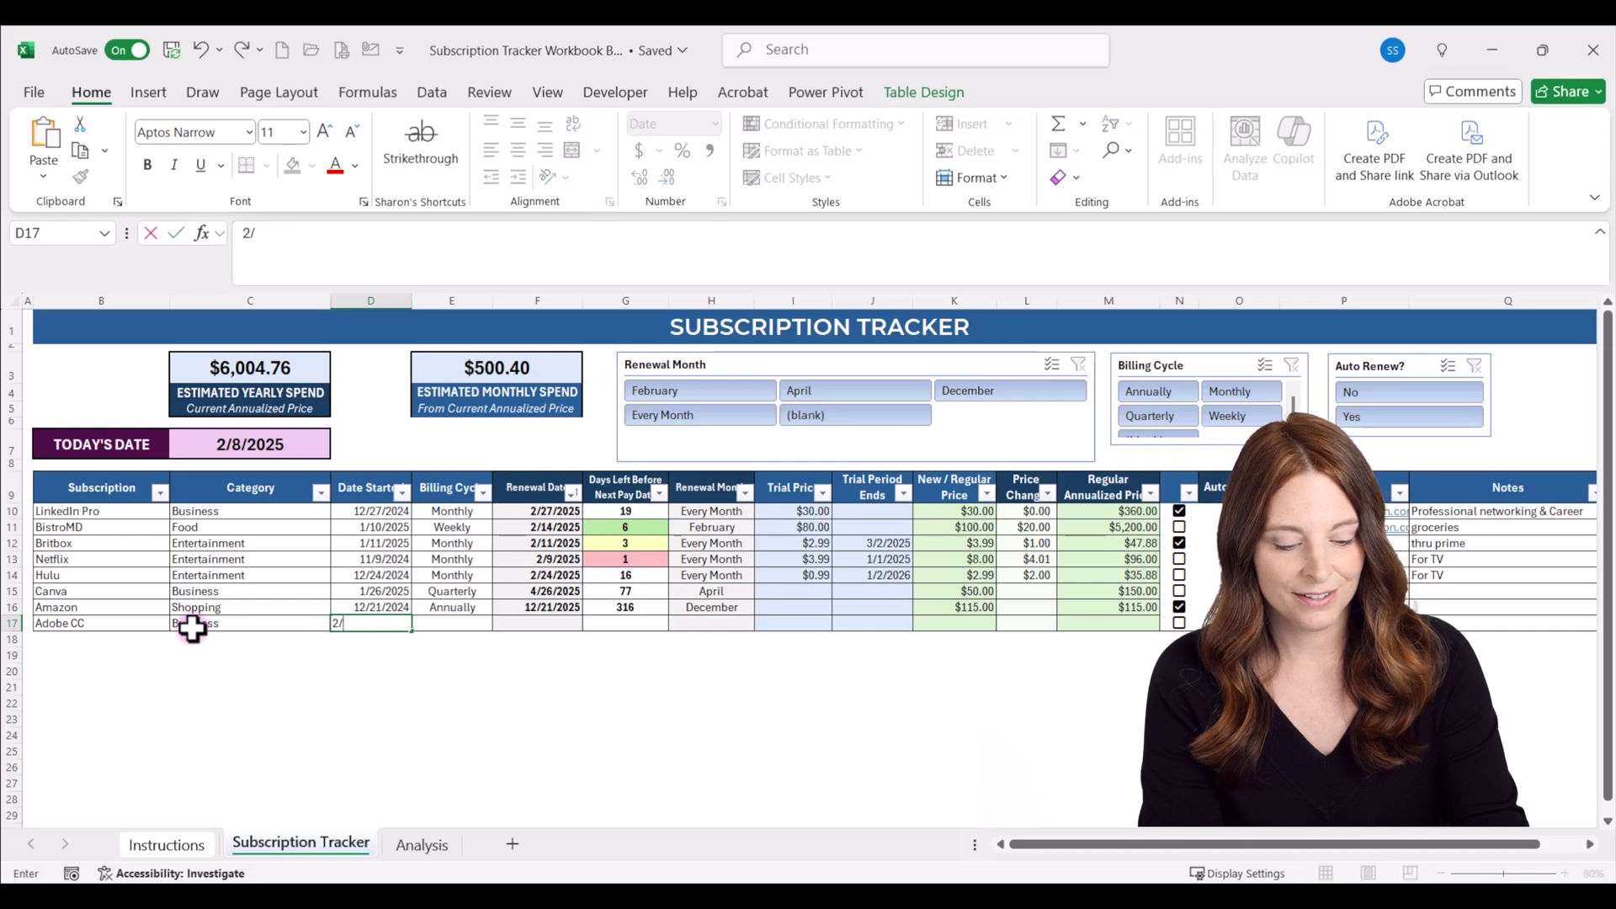
key(Tab)
text(Annually)
key(Tab)
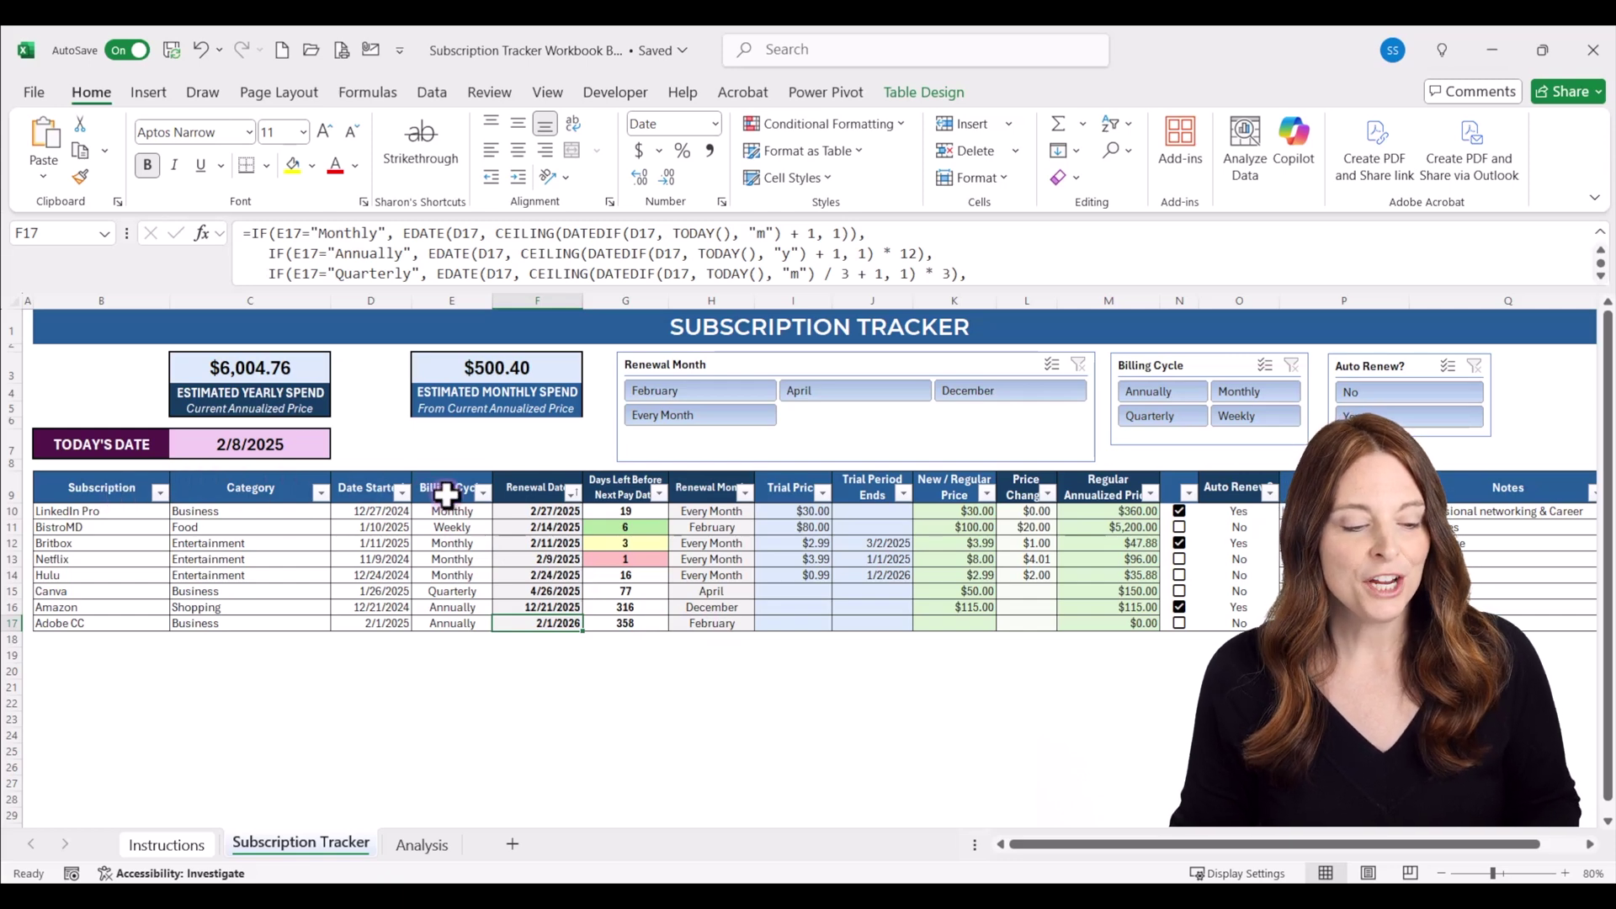
click(93, 639)
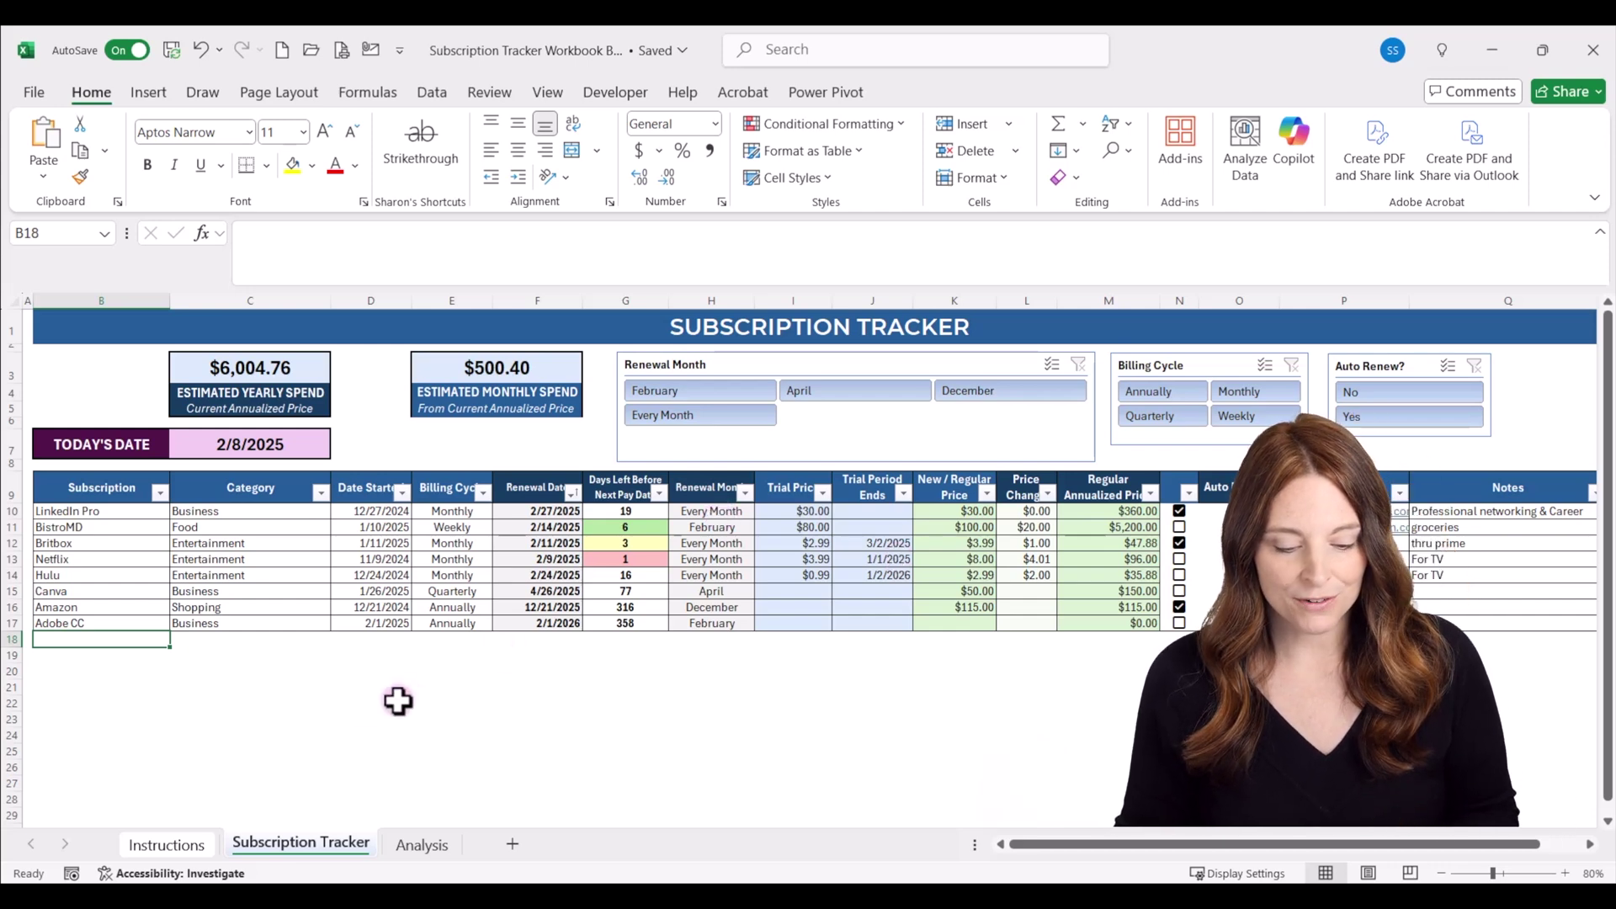
- Return to the macro-enabled Subscription Tracker workbook, and inspect and recalculate the Today's Date cell
click(821, 867)
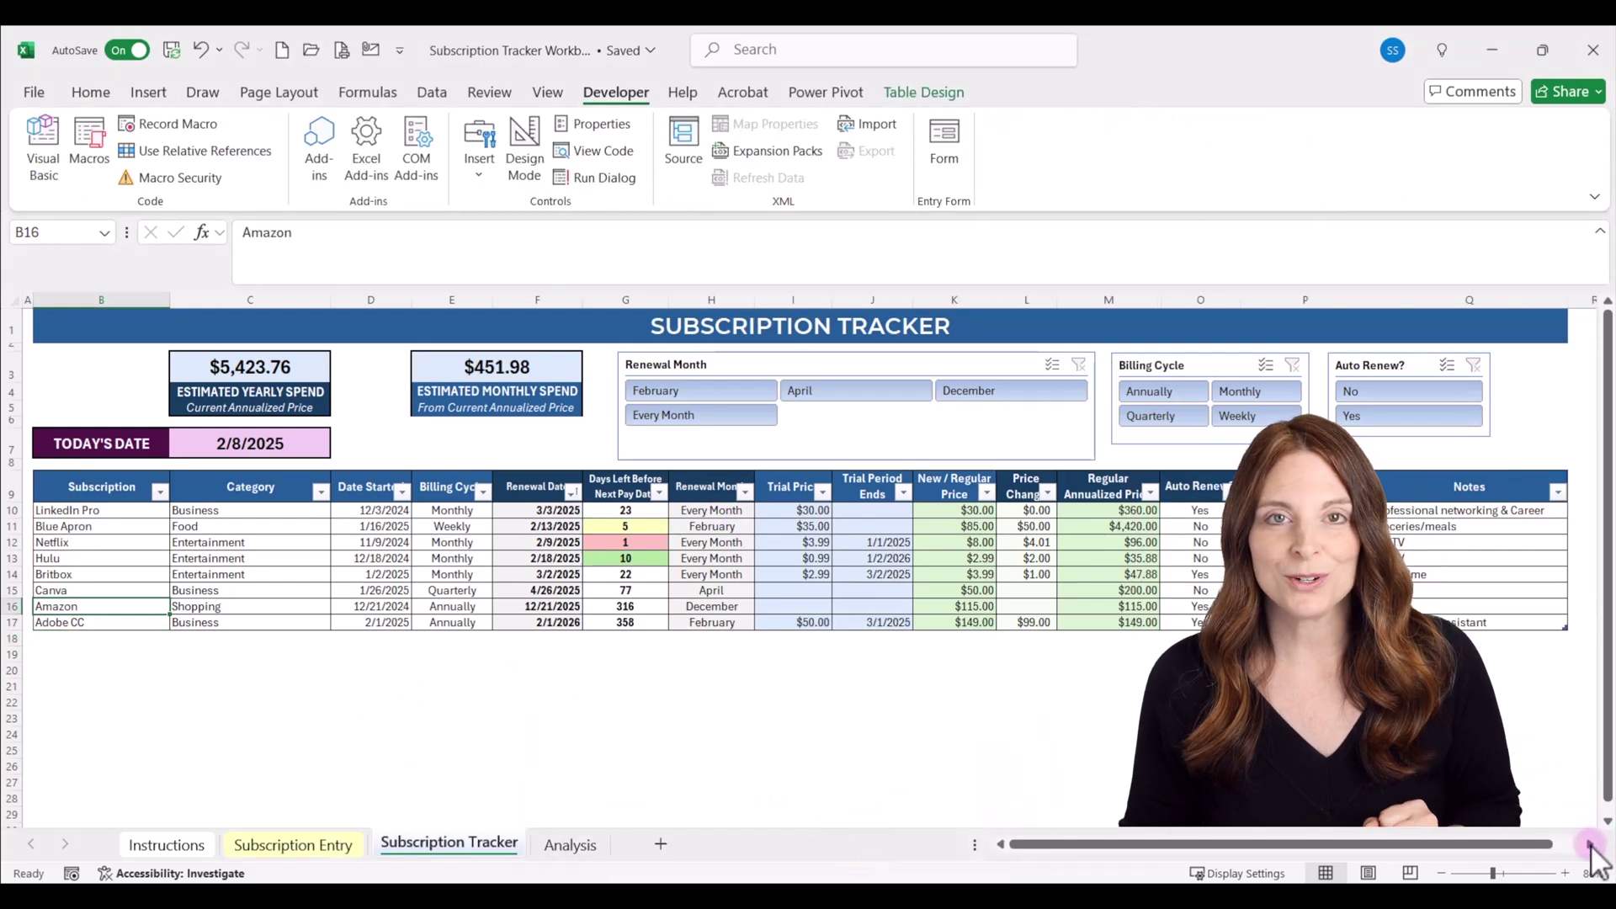
scroll(430, 502, up, 2)
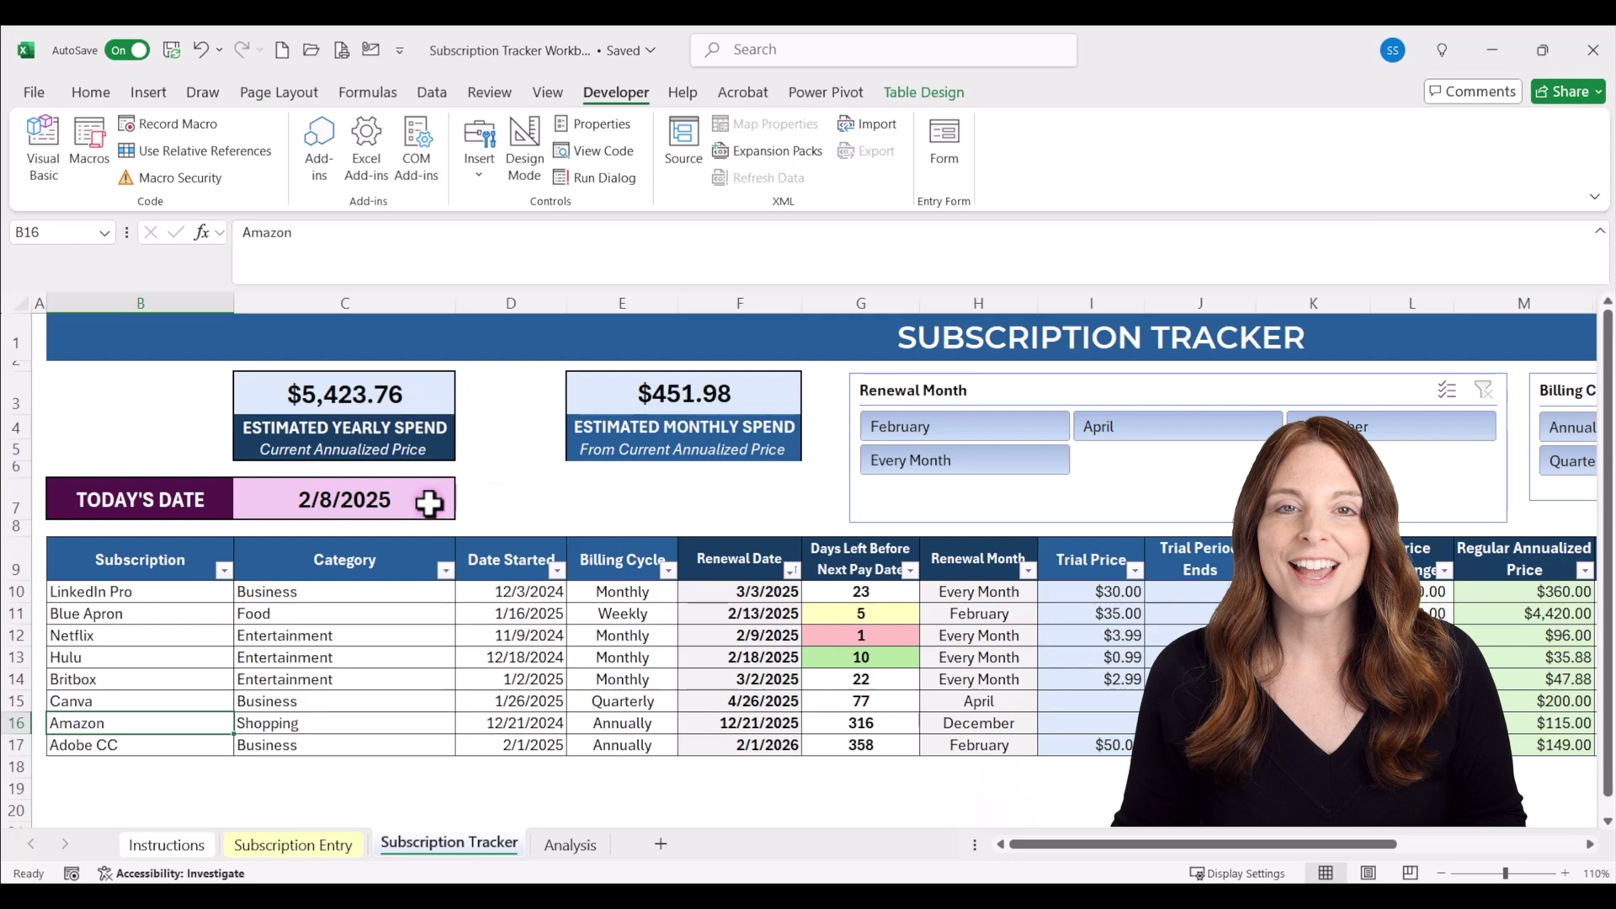
click(429, 503)
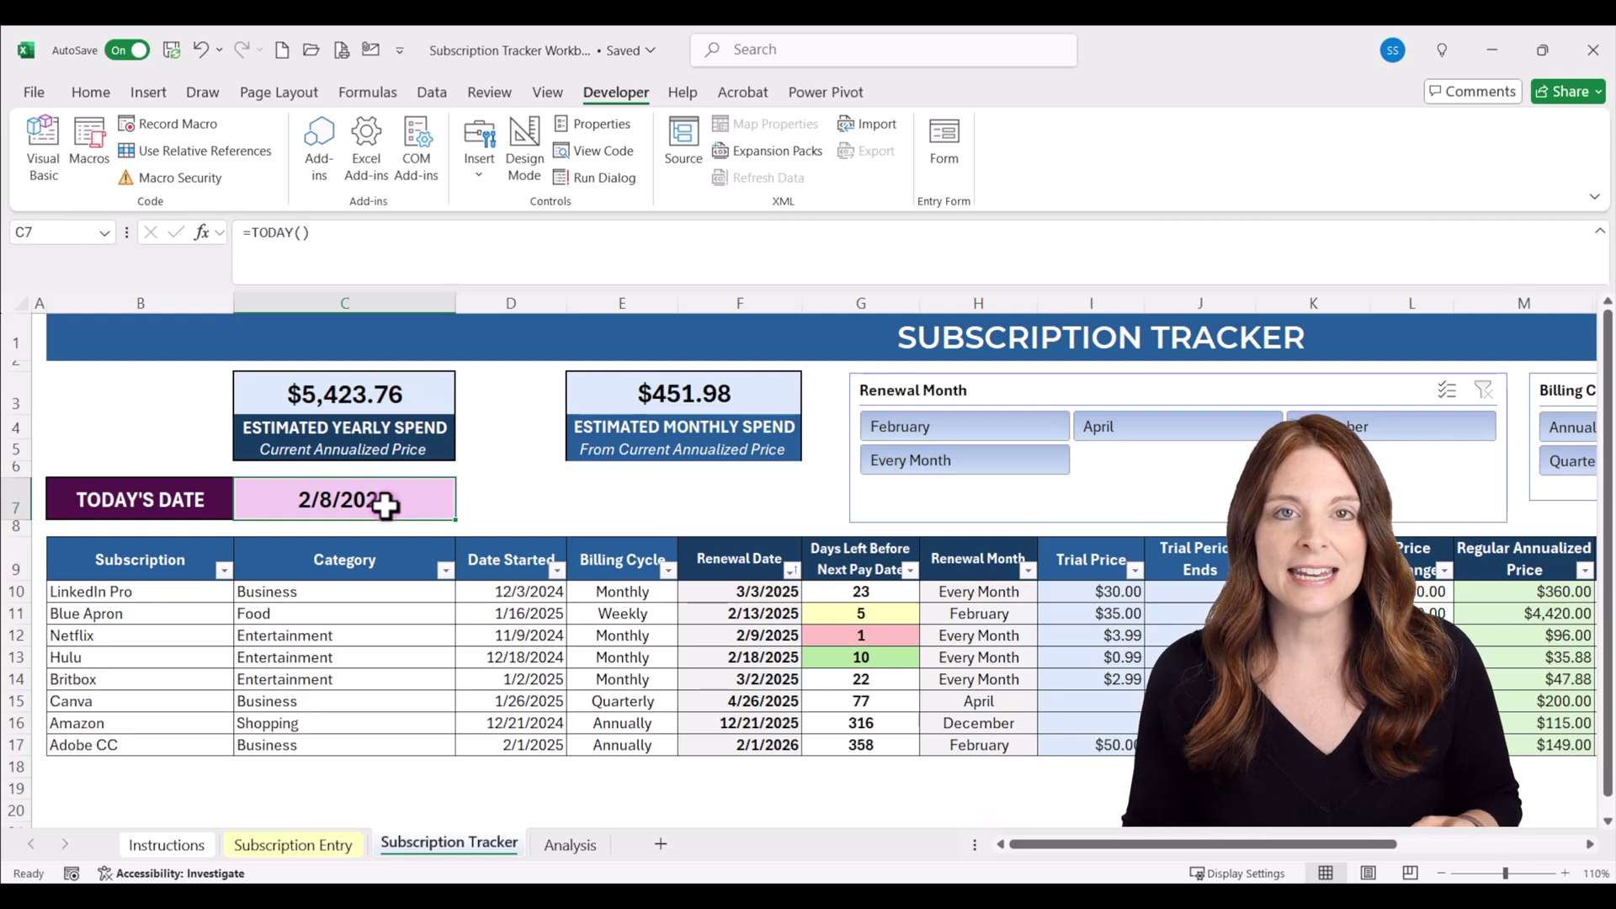
key(F9)
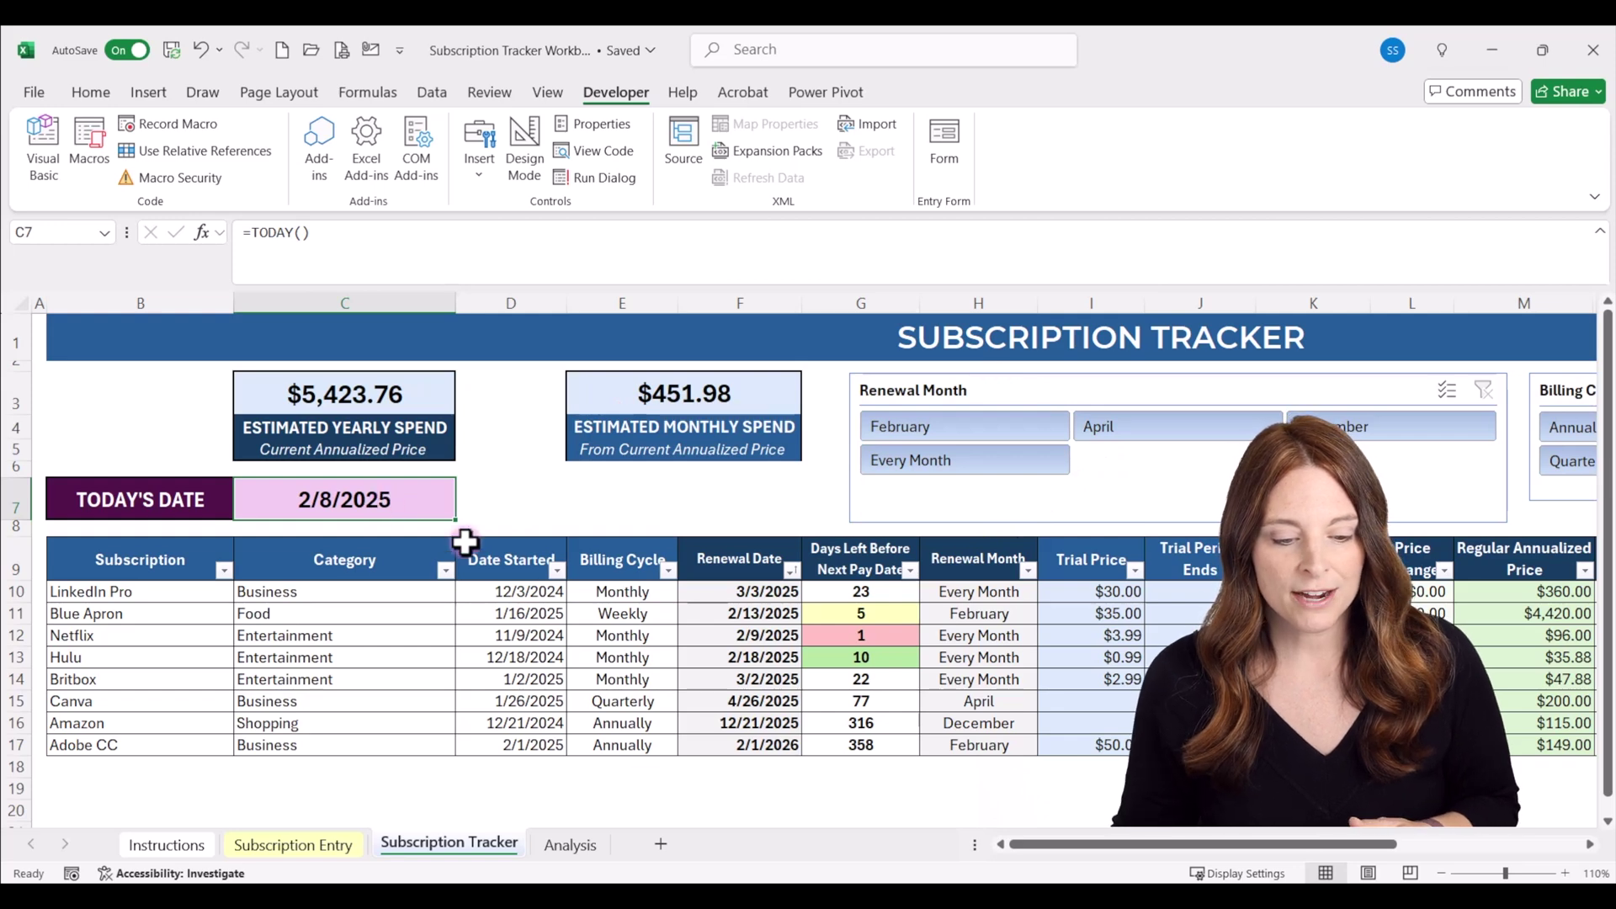
- Examine the Renewal Date formulas for LinkedIn Pro and Blue Apron along with the start date and billing cycle they depend on
click(714, 593)
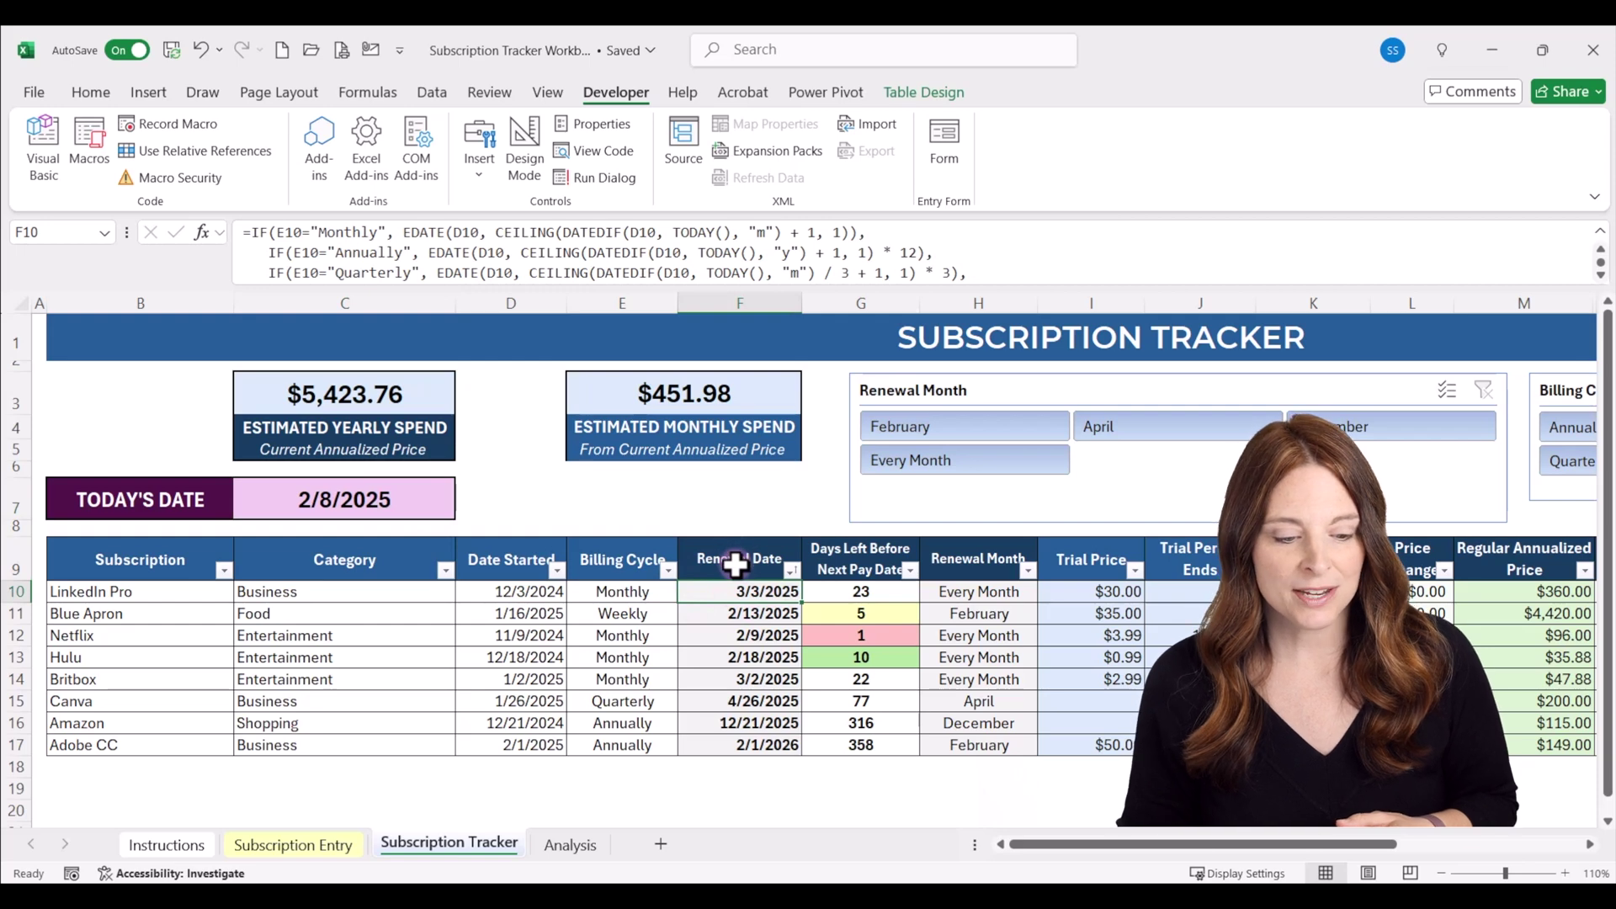
click(512, 596)
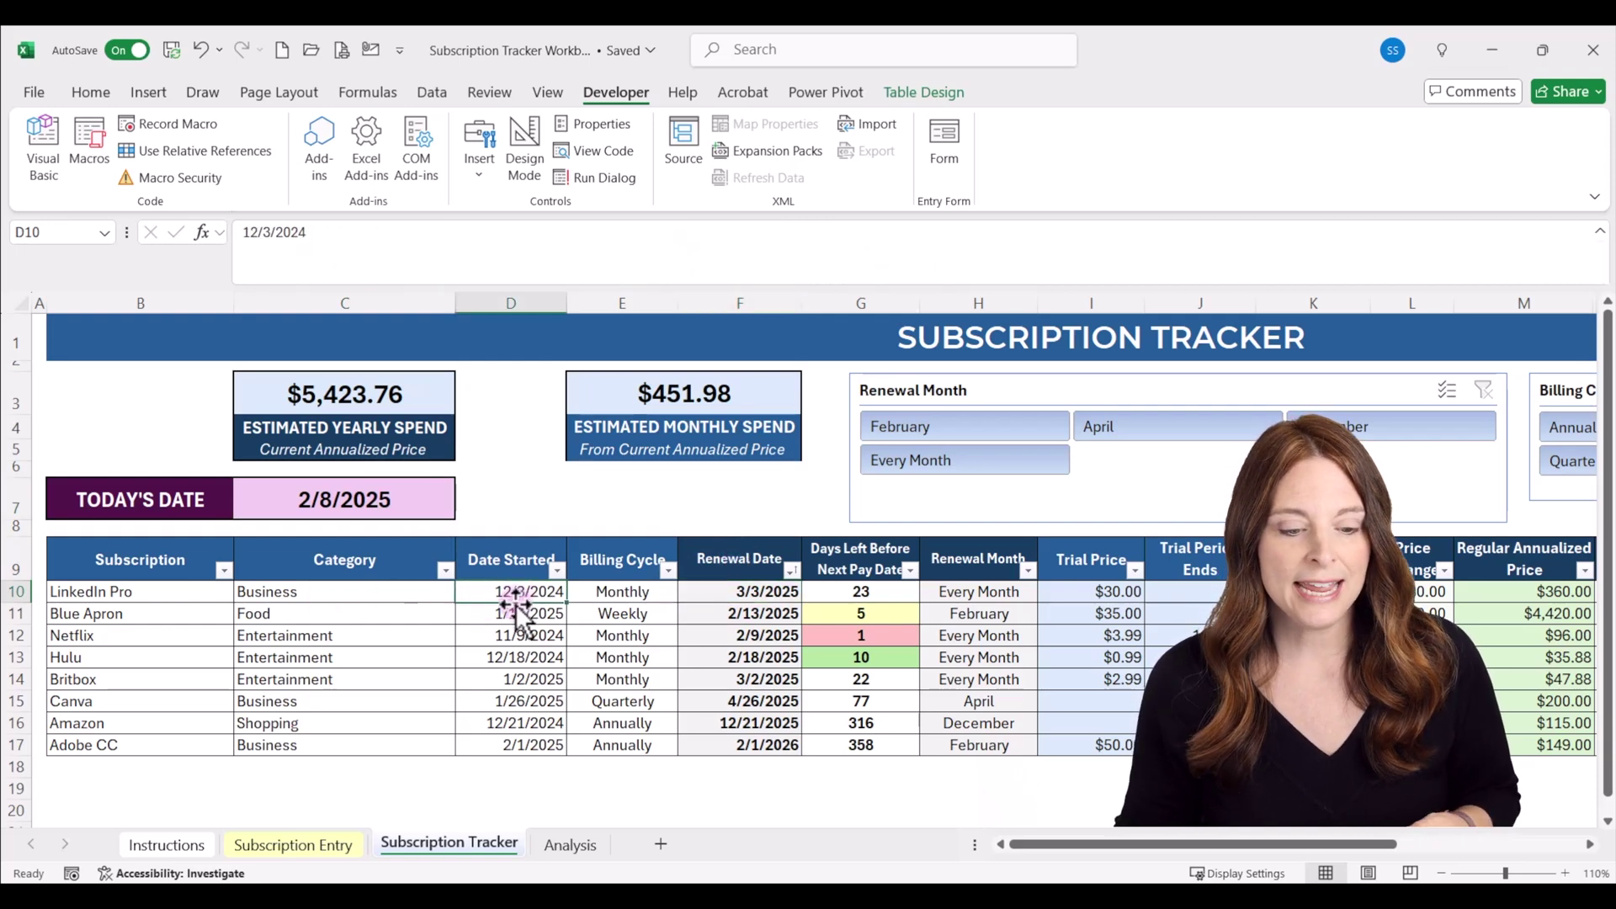
click(620, 596)
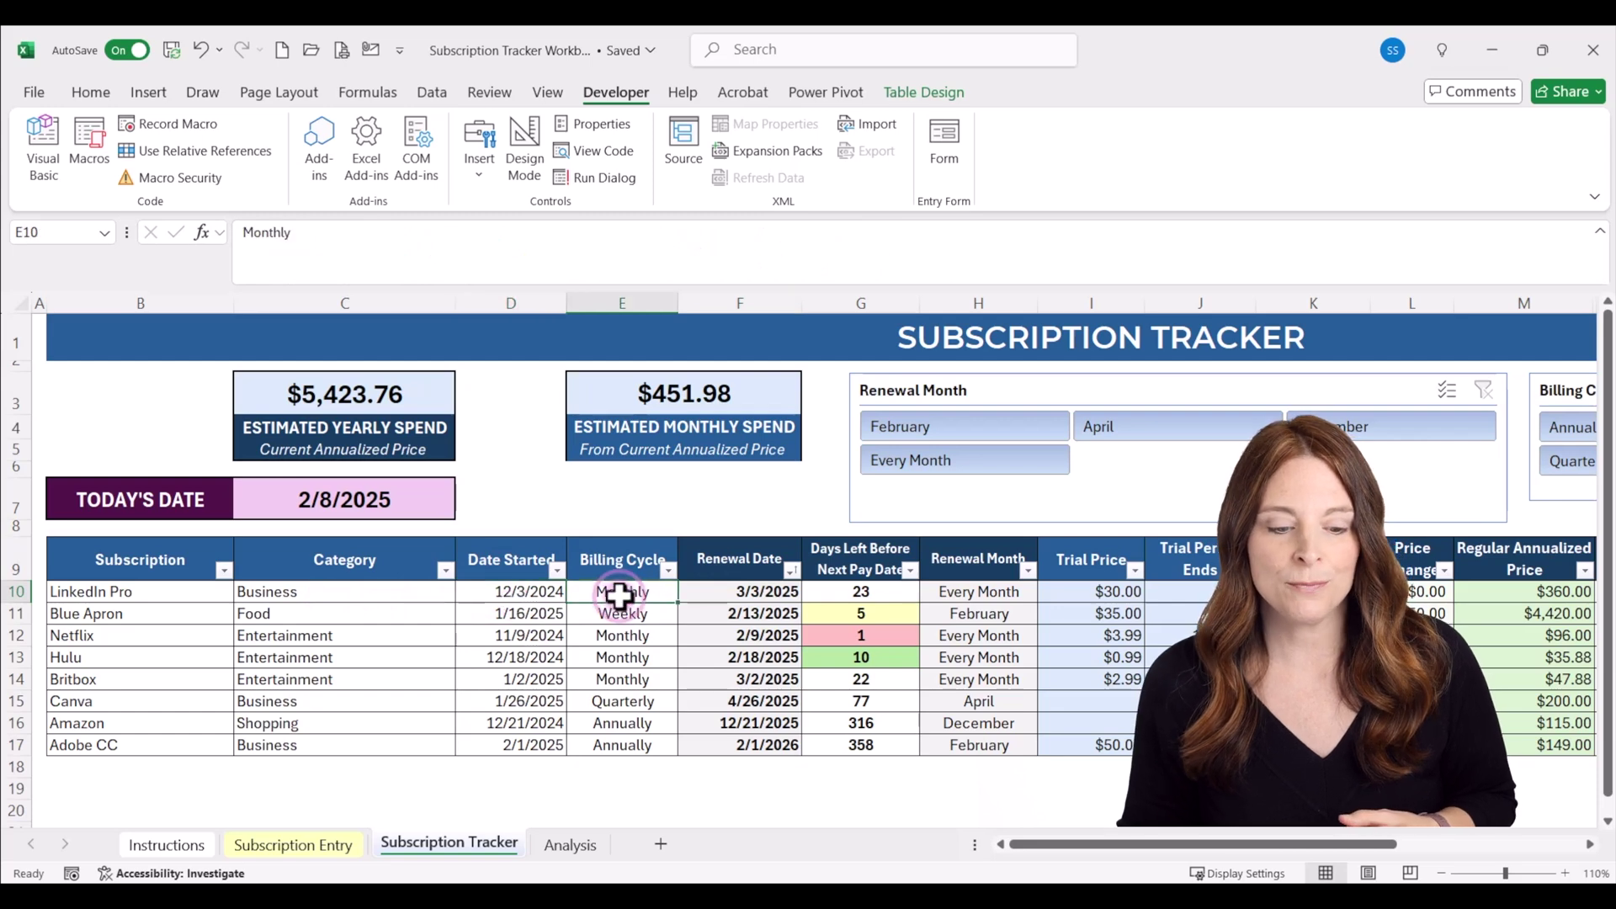
click(715, 617)
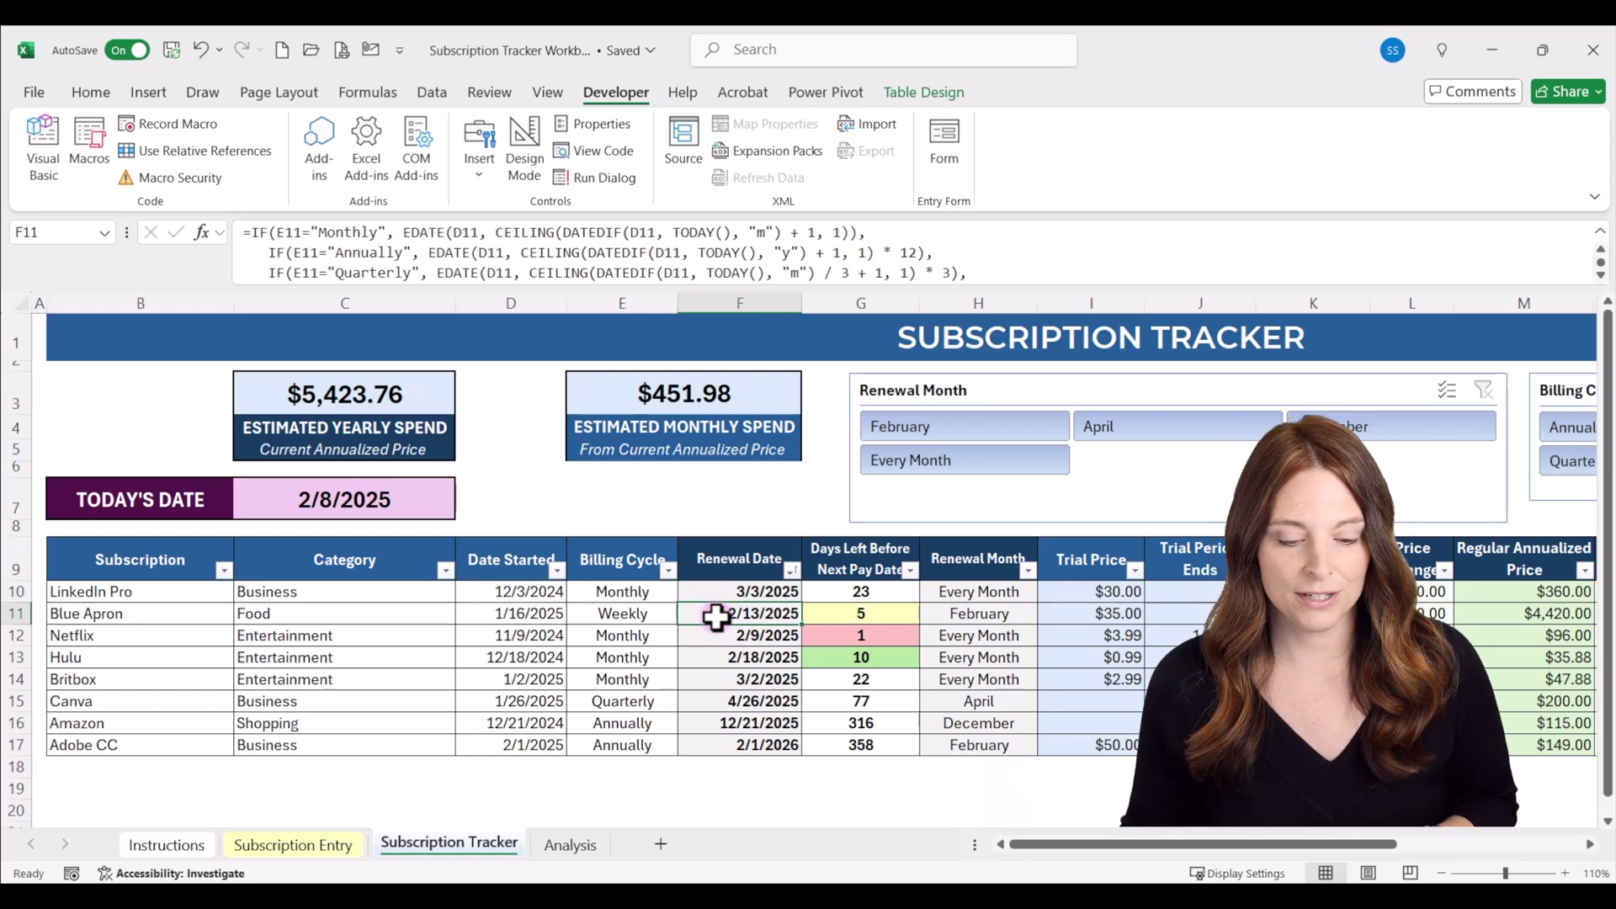
- Sort the tracker table by Days Left Before Next Pay Date from smallest to largest
click(865, 563)
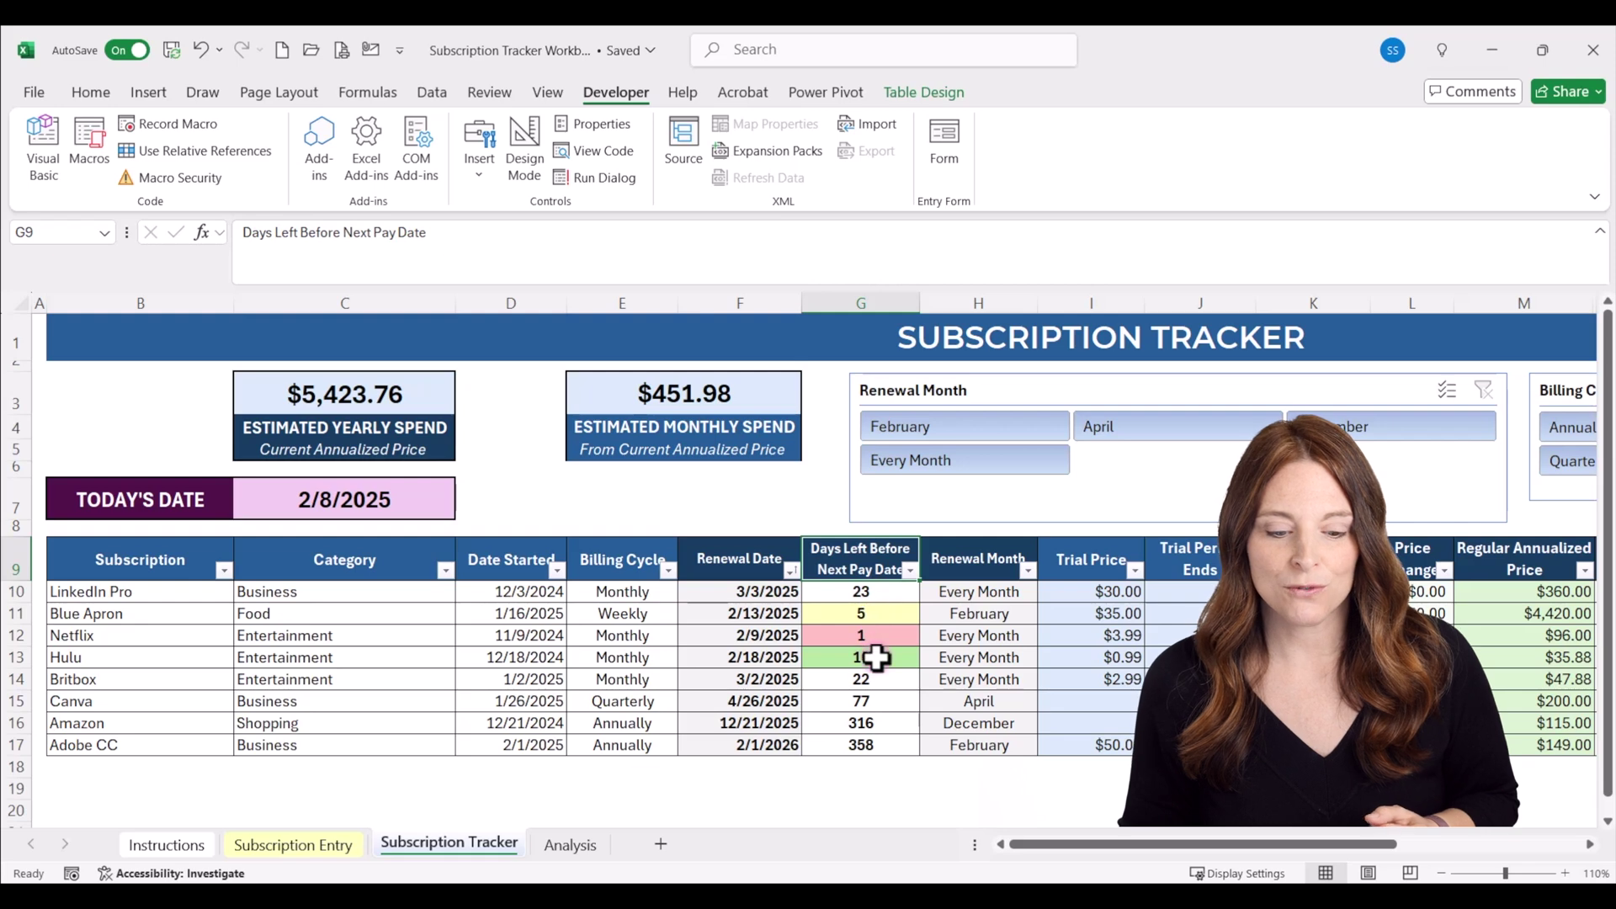
click(911, 571)
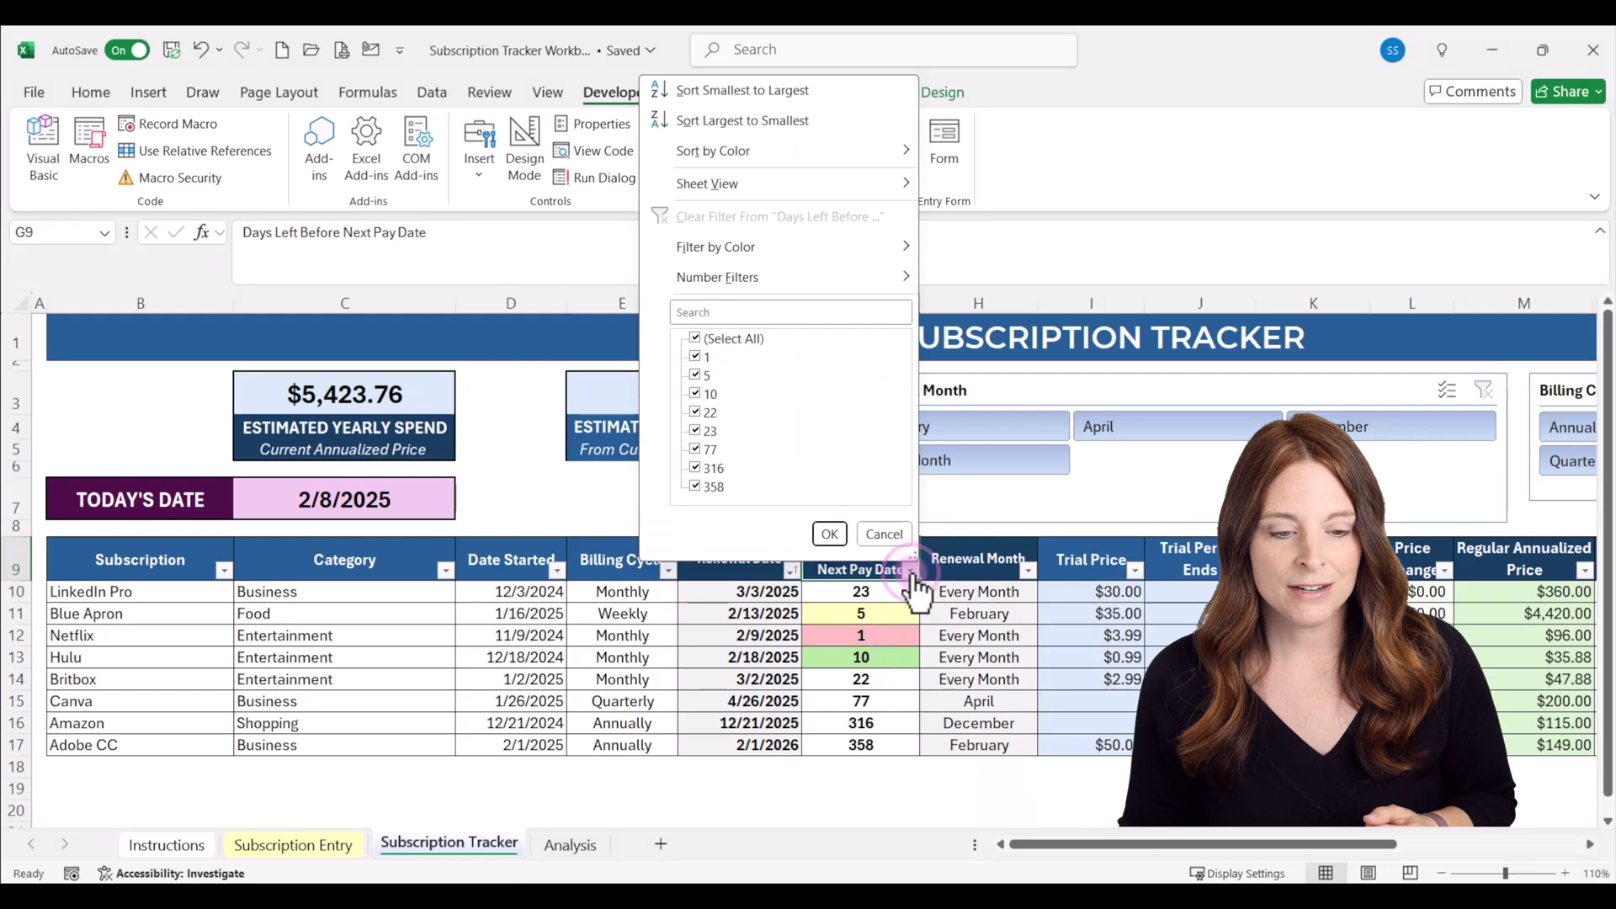
click(756, 98)
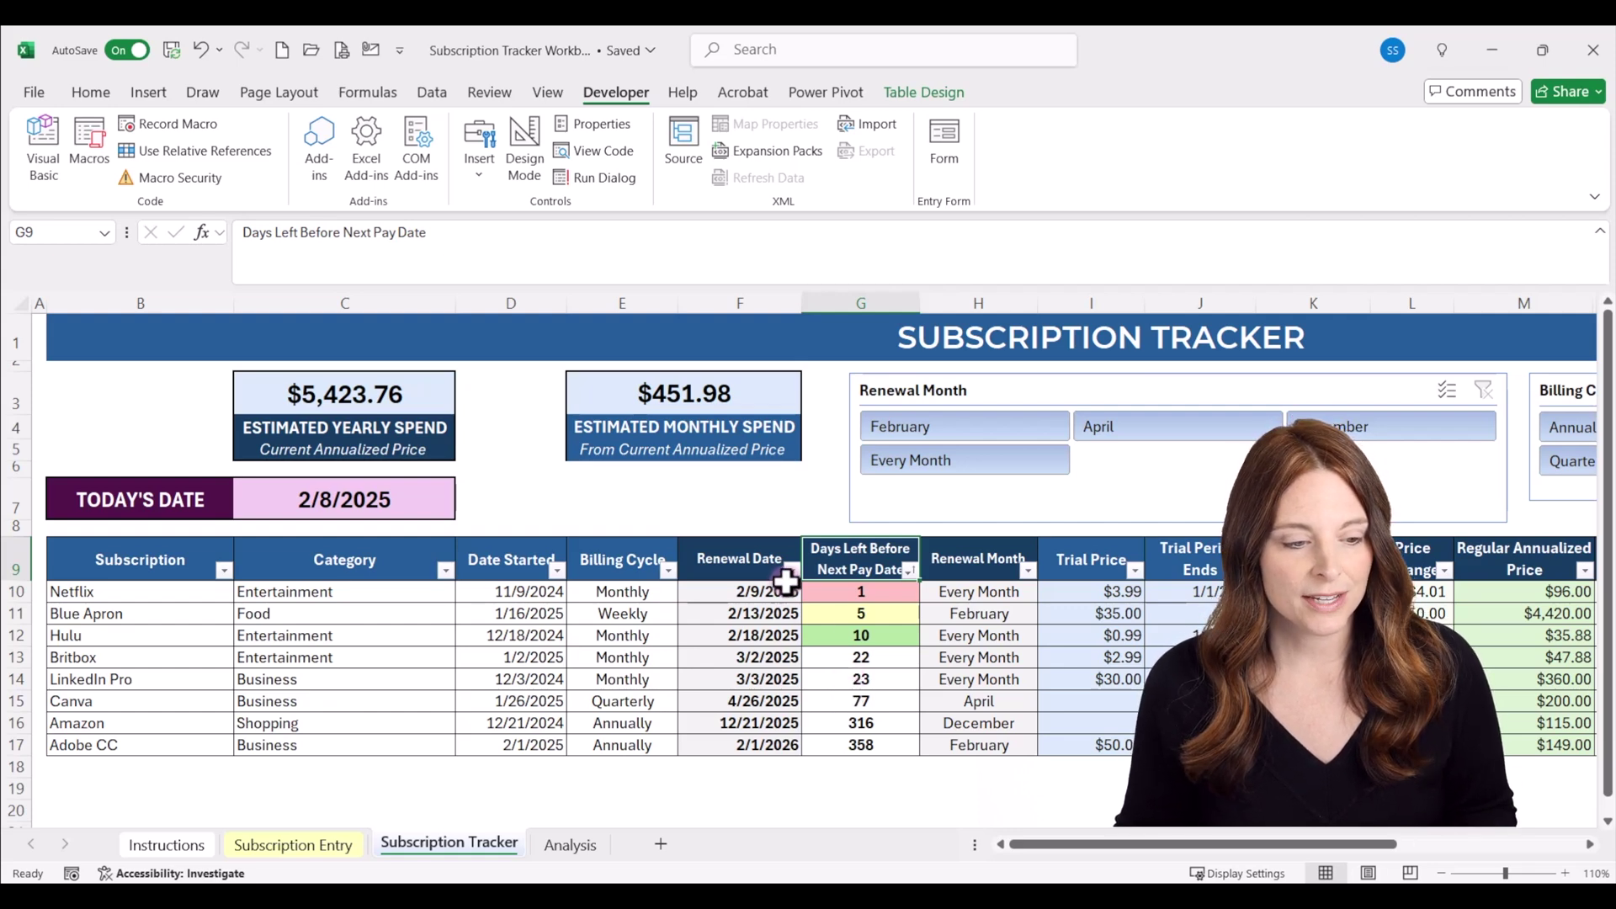
- Review the table's conditional formatting rules, checking the formula and fill color of the =G10<=2 rule, and close the rules manager
click(91, 91)
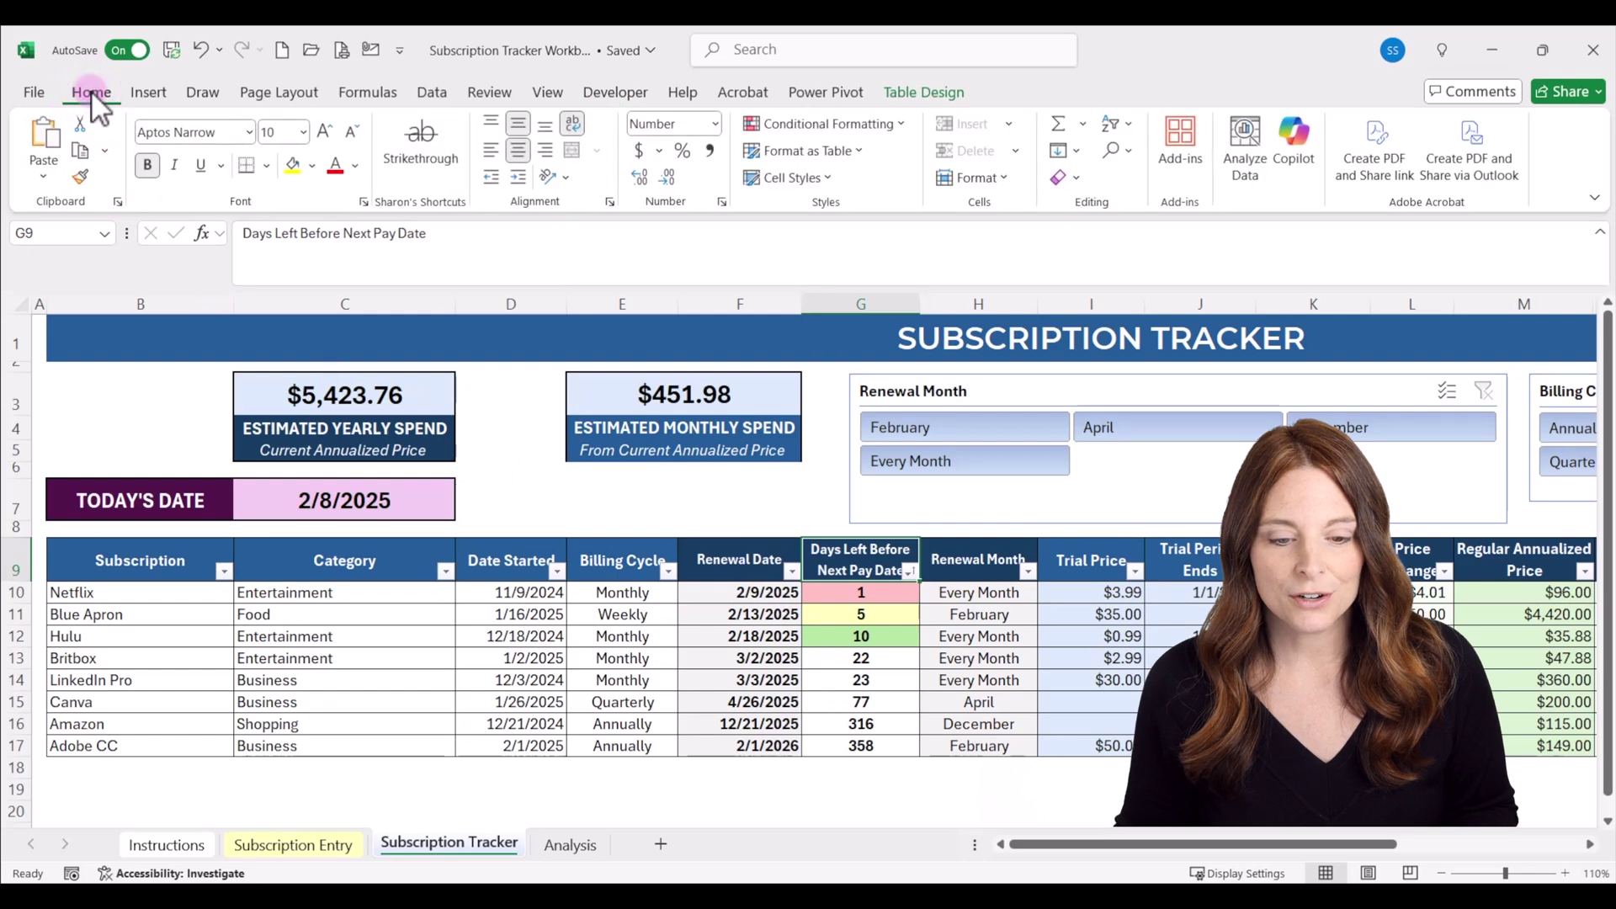
click(903, 124)
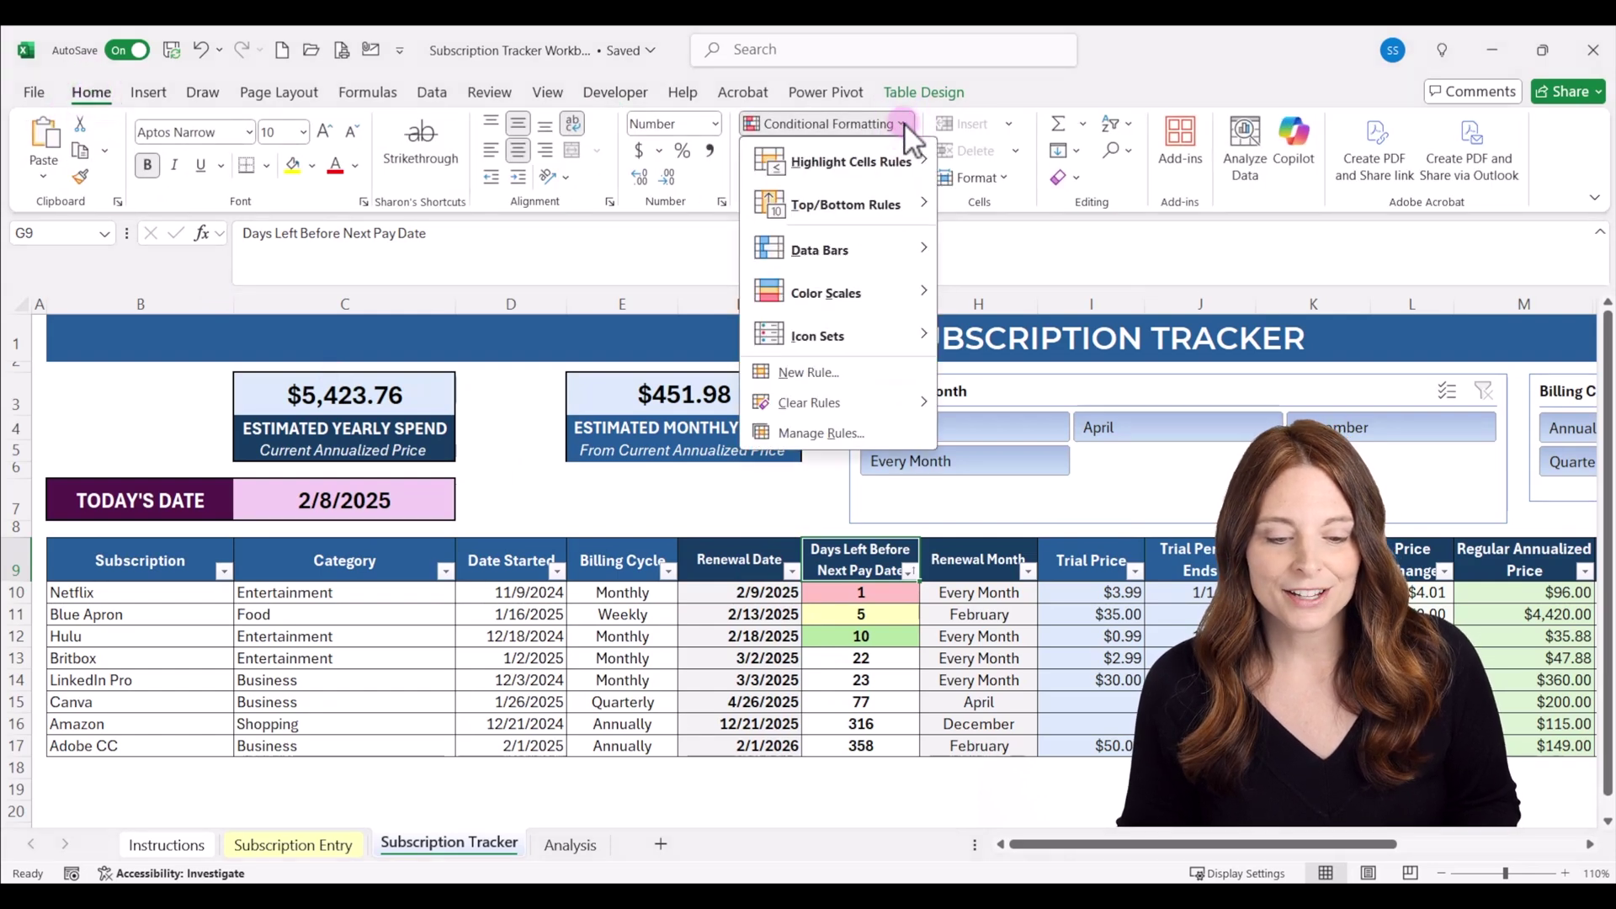
click(862, 431)
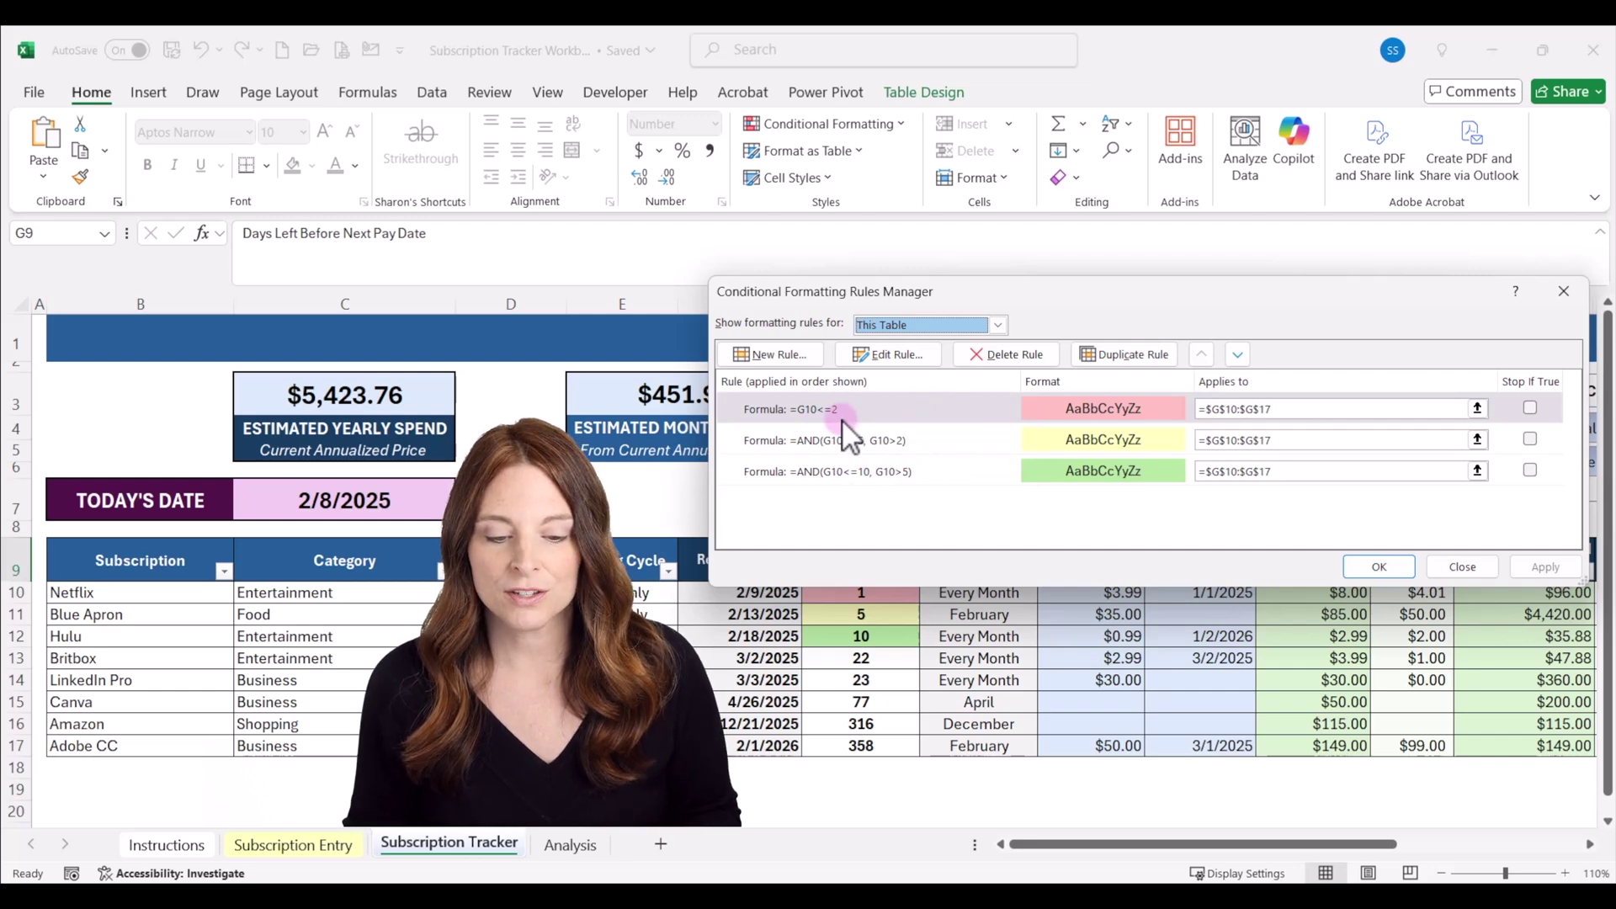
double_click(881, 406)
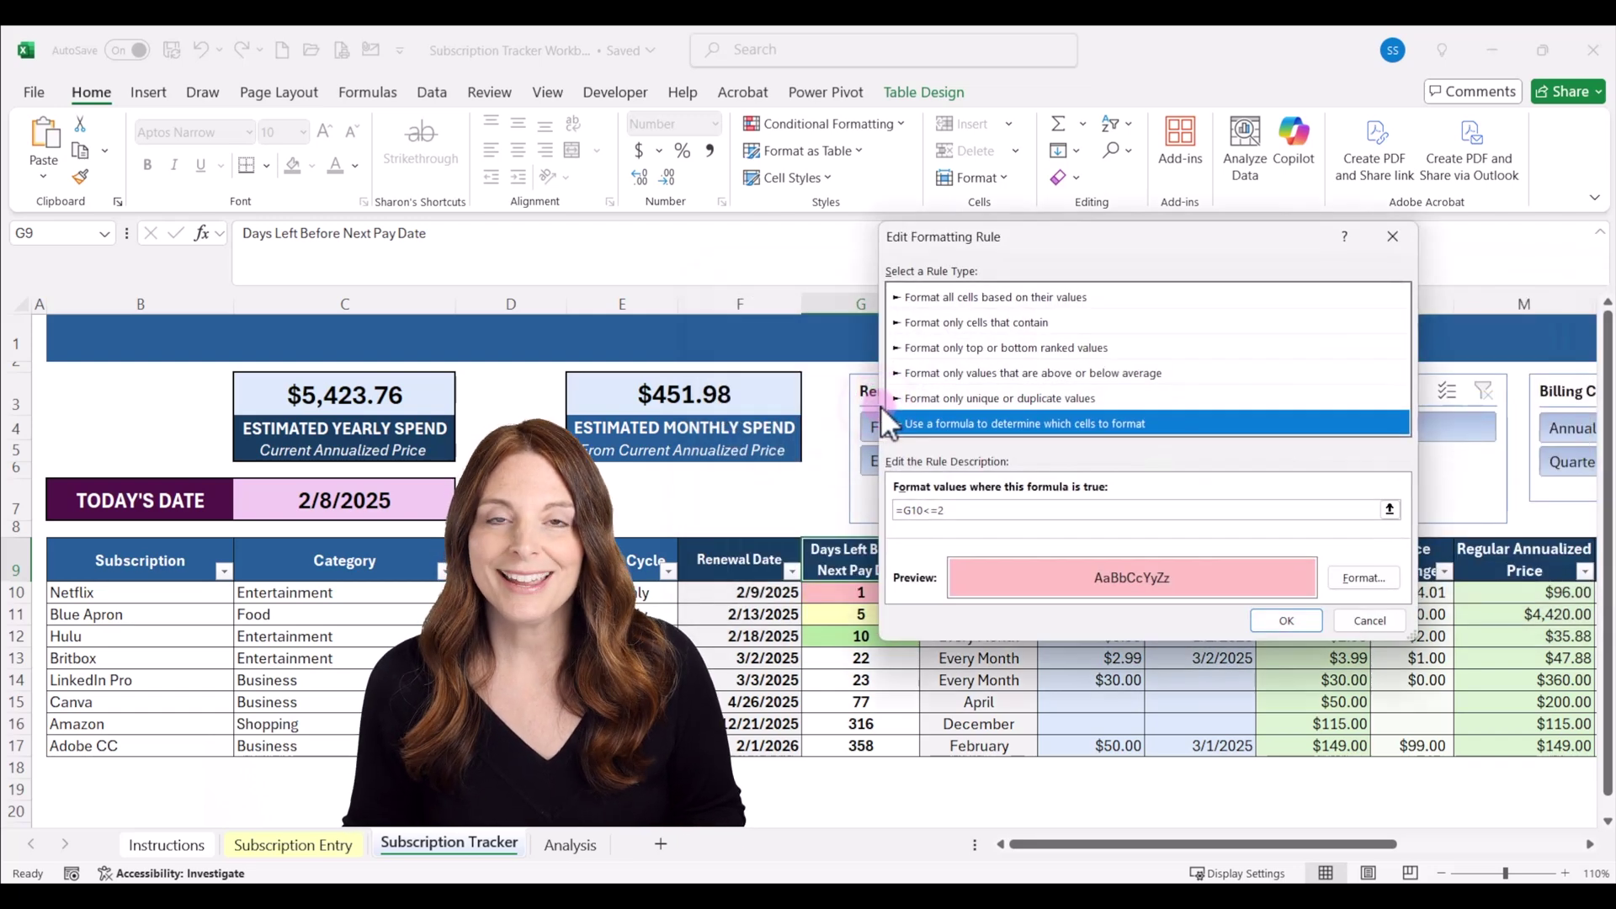
click(943, 509)
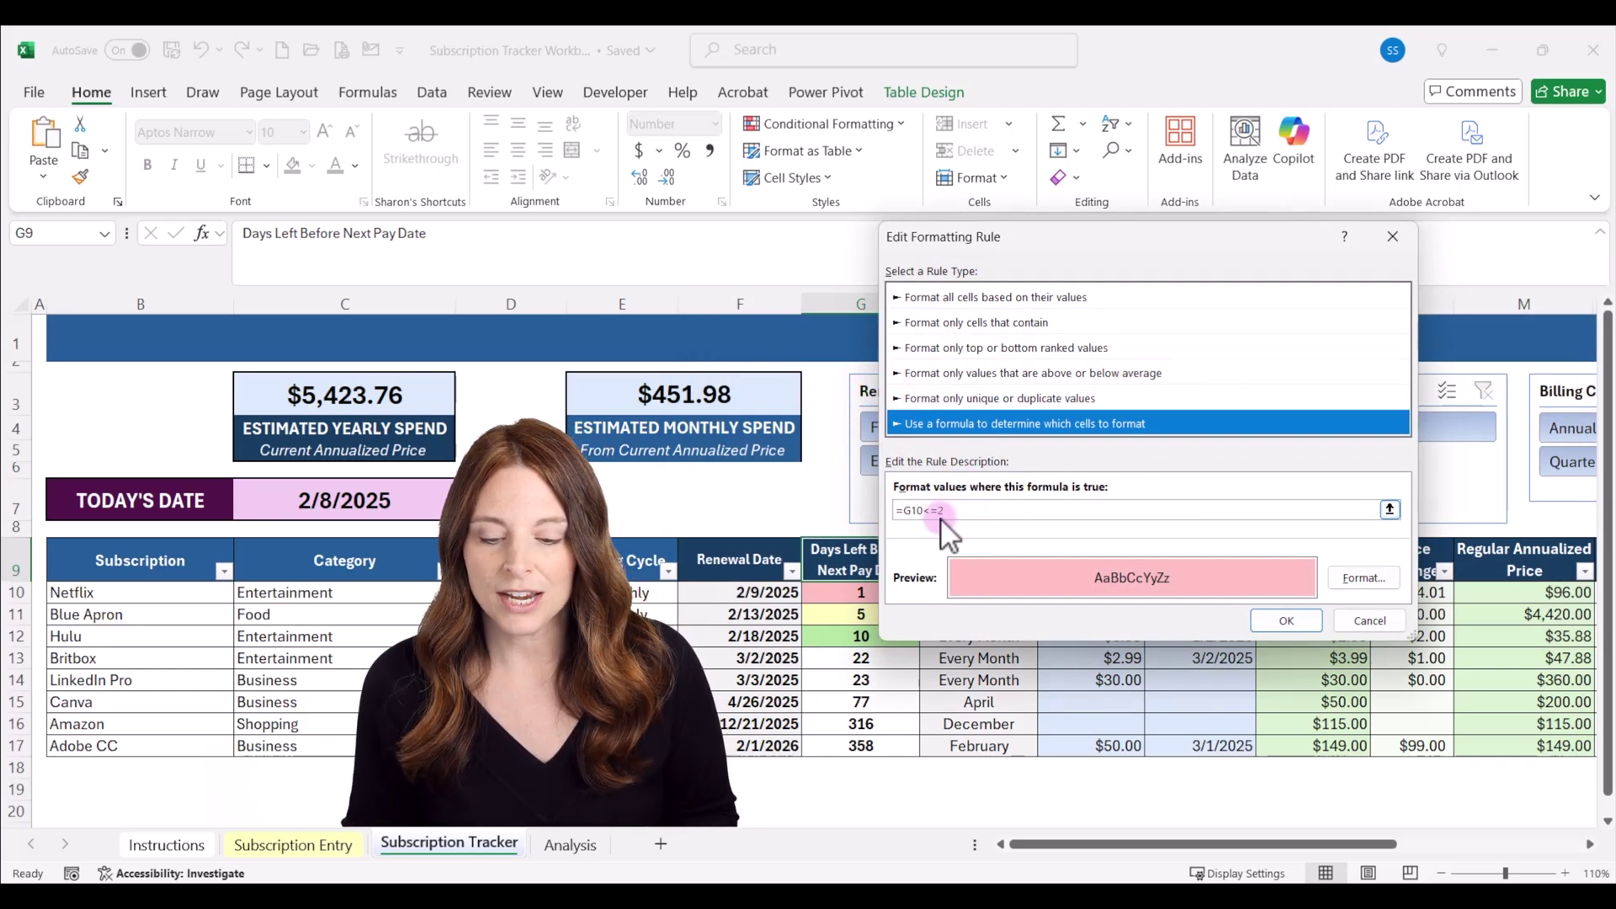
click(1364, 578)
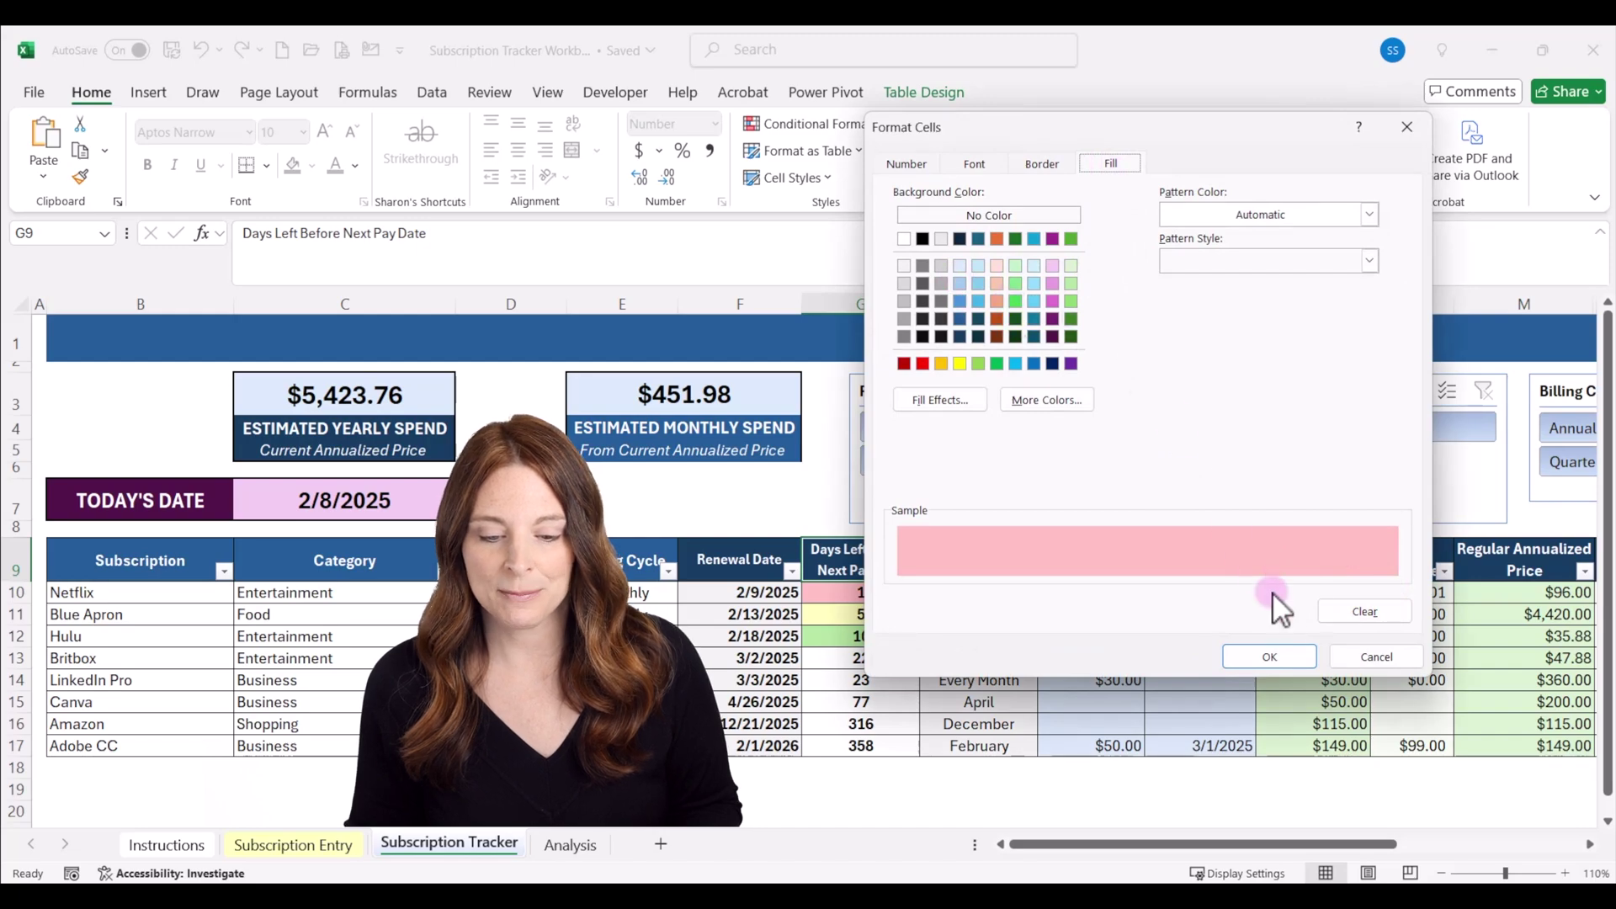
click(1283, 655)
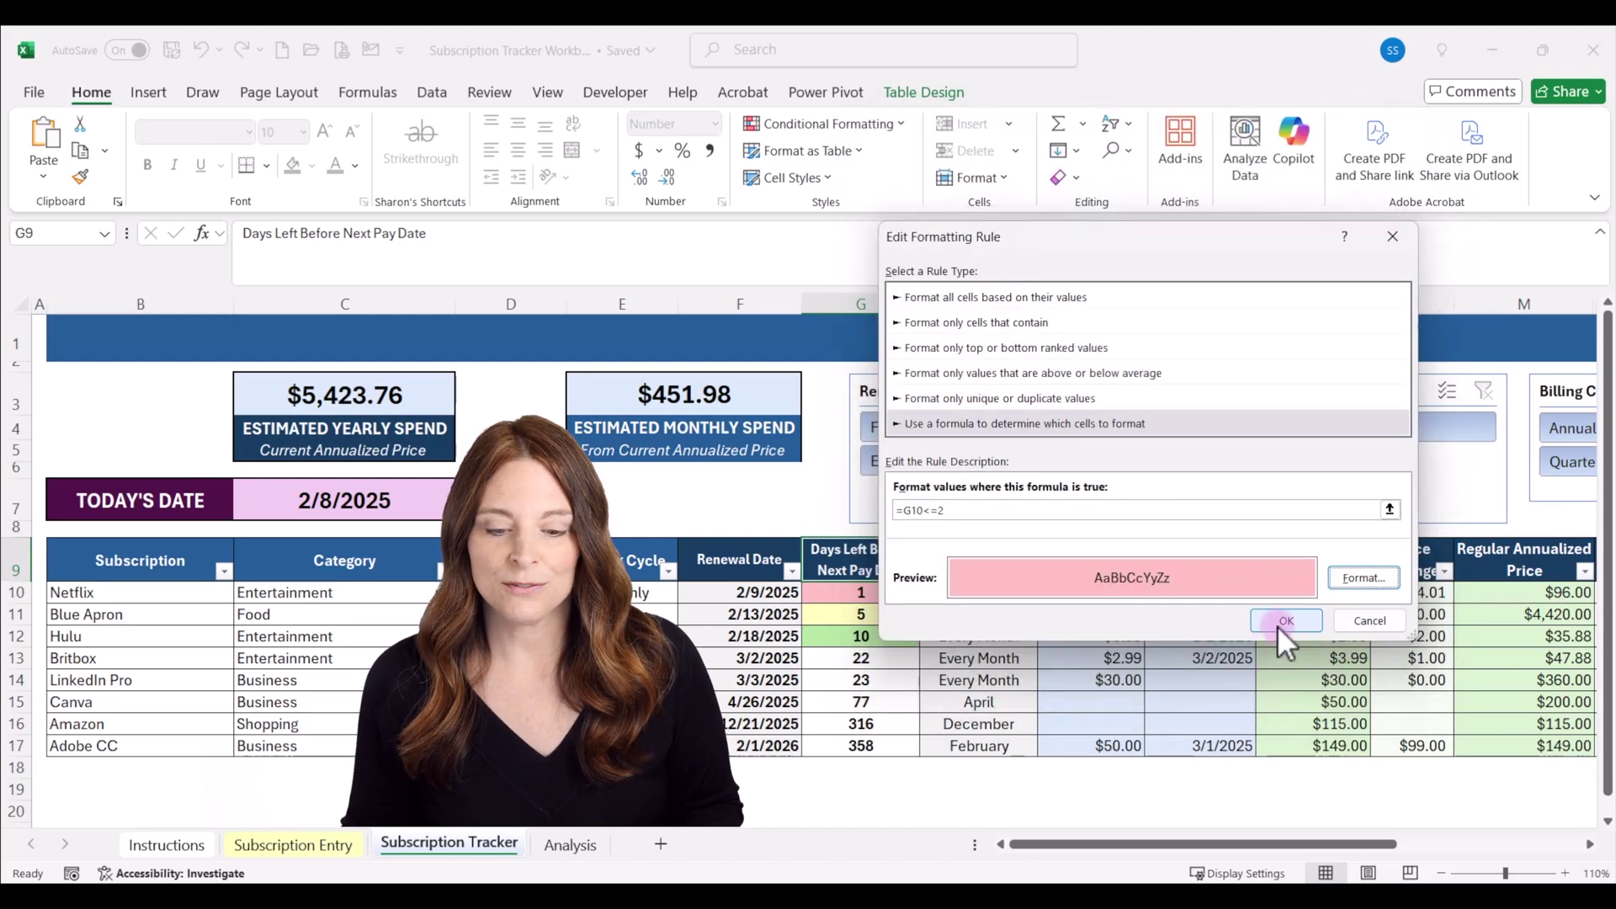
click(1276, 625)
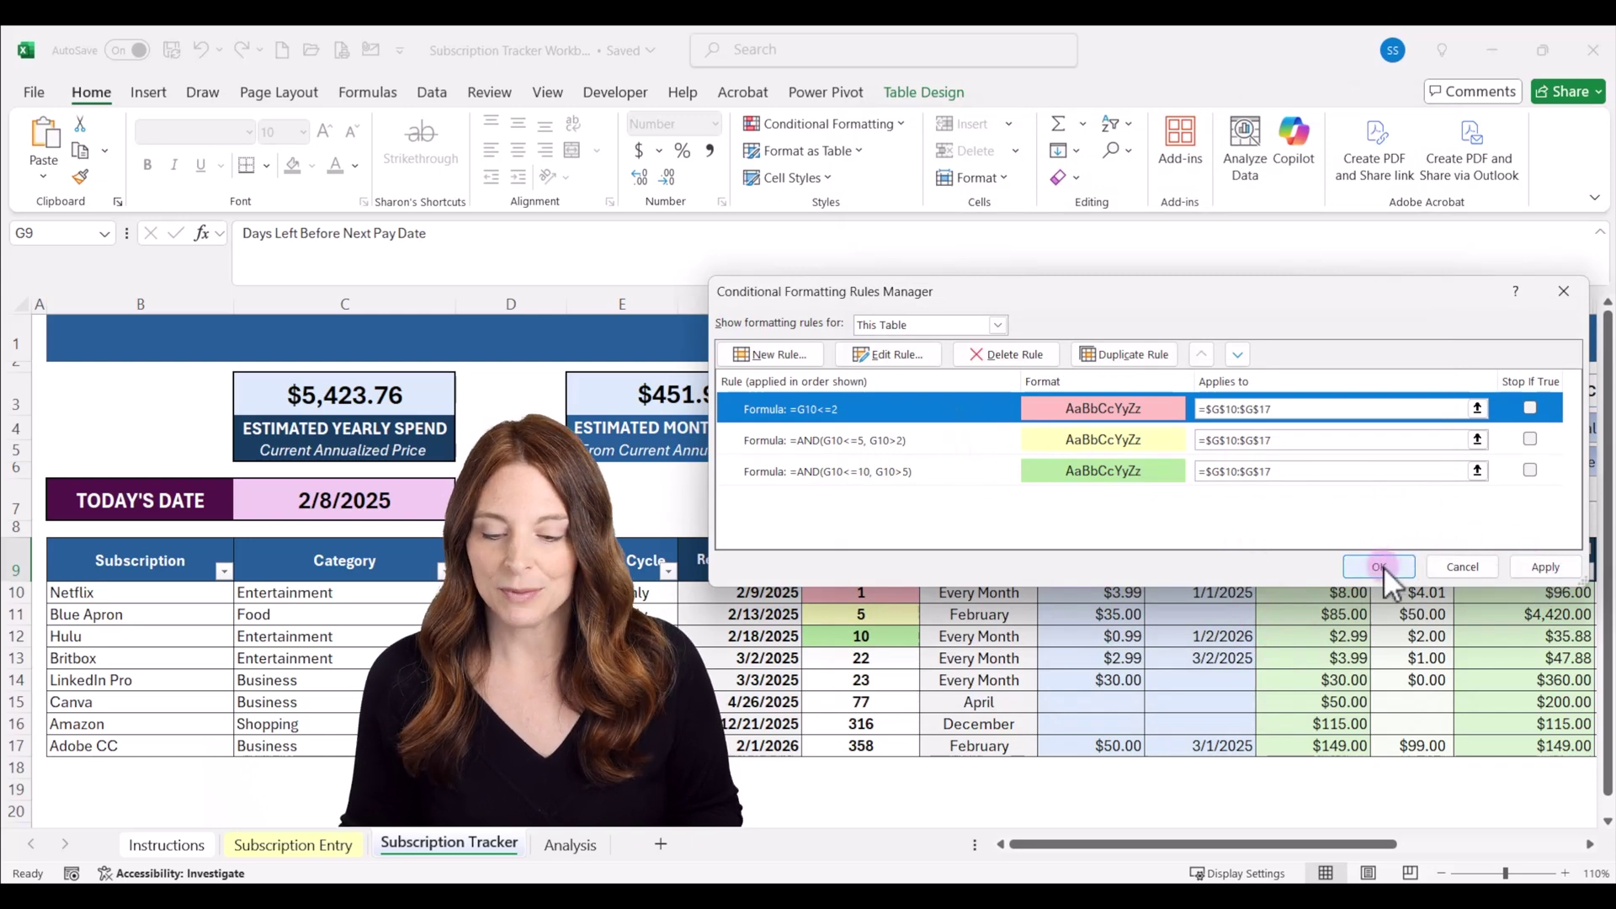
click(1462, 567)
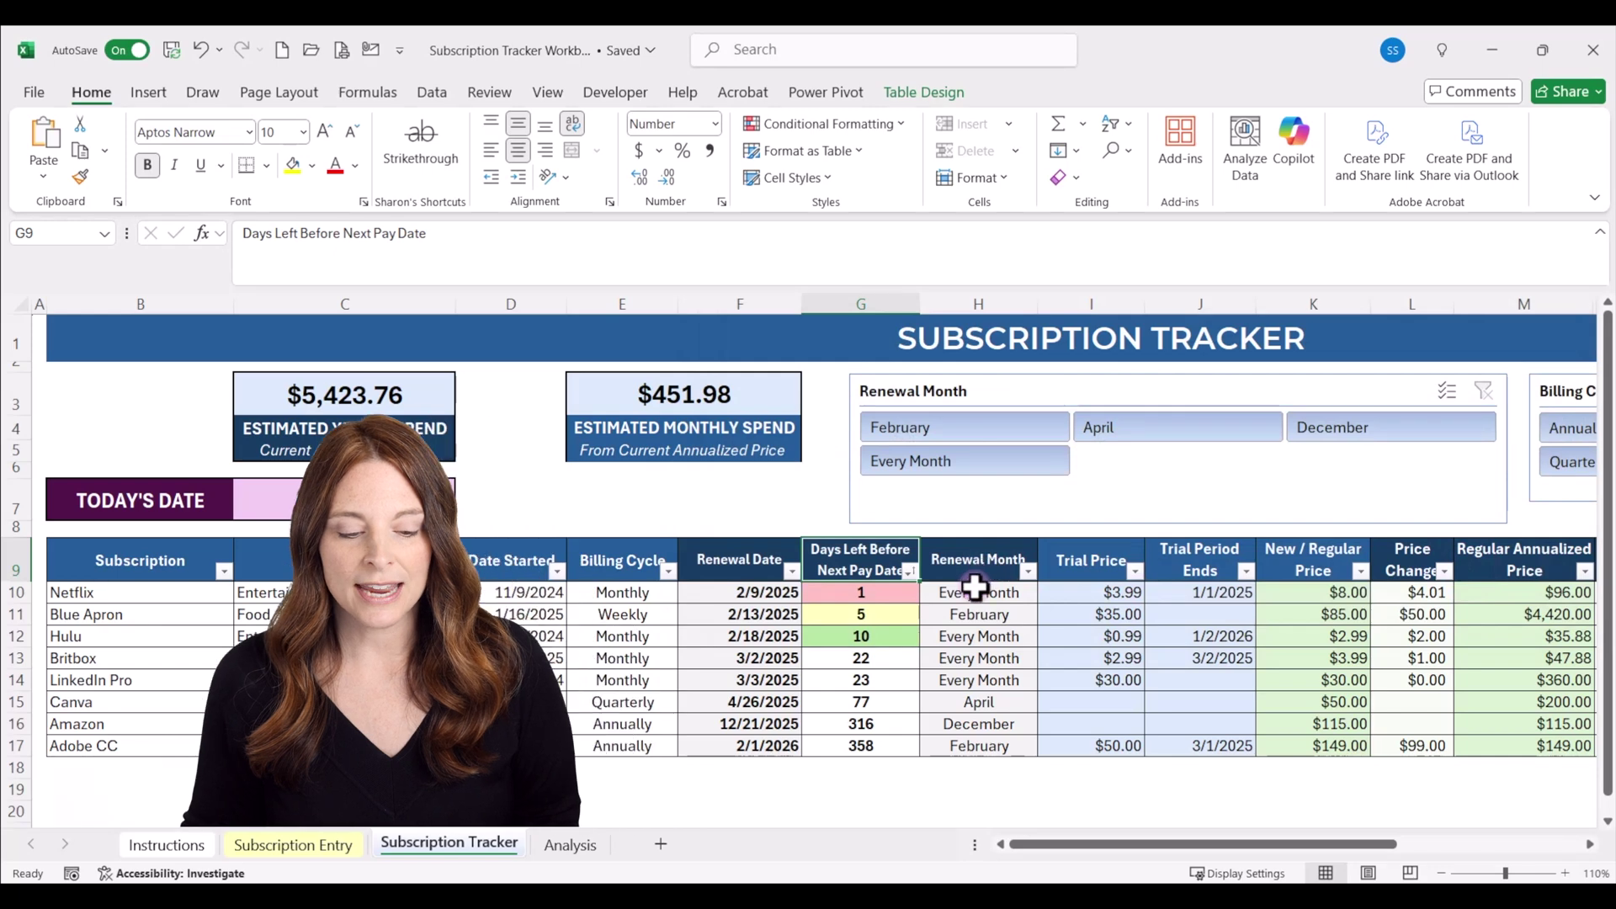
- Examine the Renewal Month, New / Regular Price, Price Change and Regular Annualized Price cells and their formulas in the tracker table
click(970, 591)
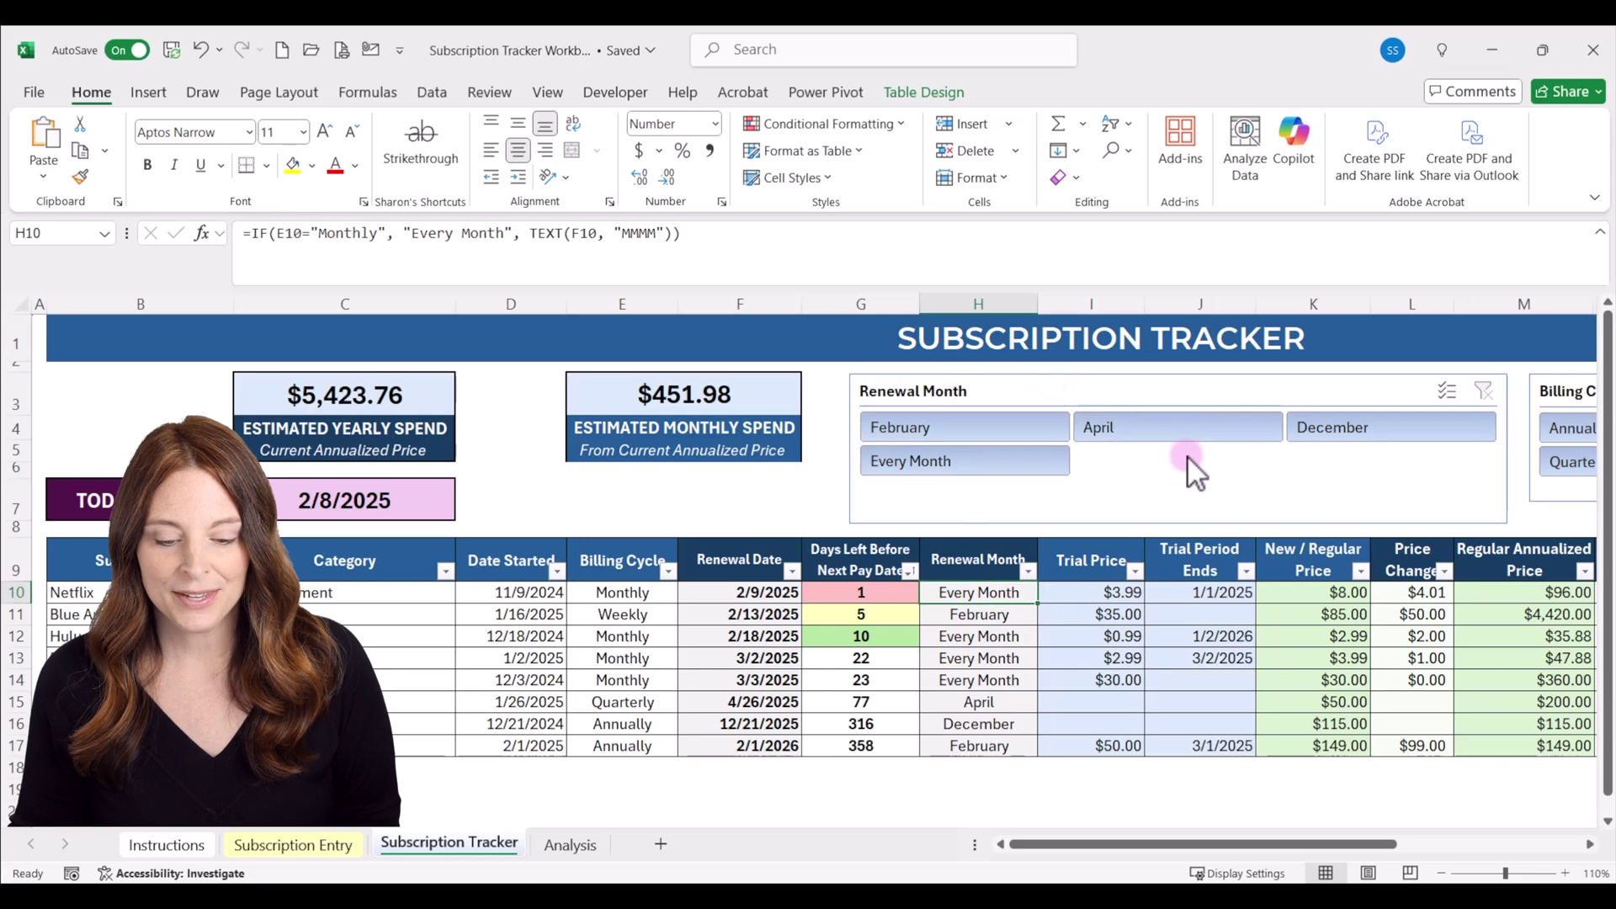
drag(1083, 842, 1183, 842)
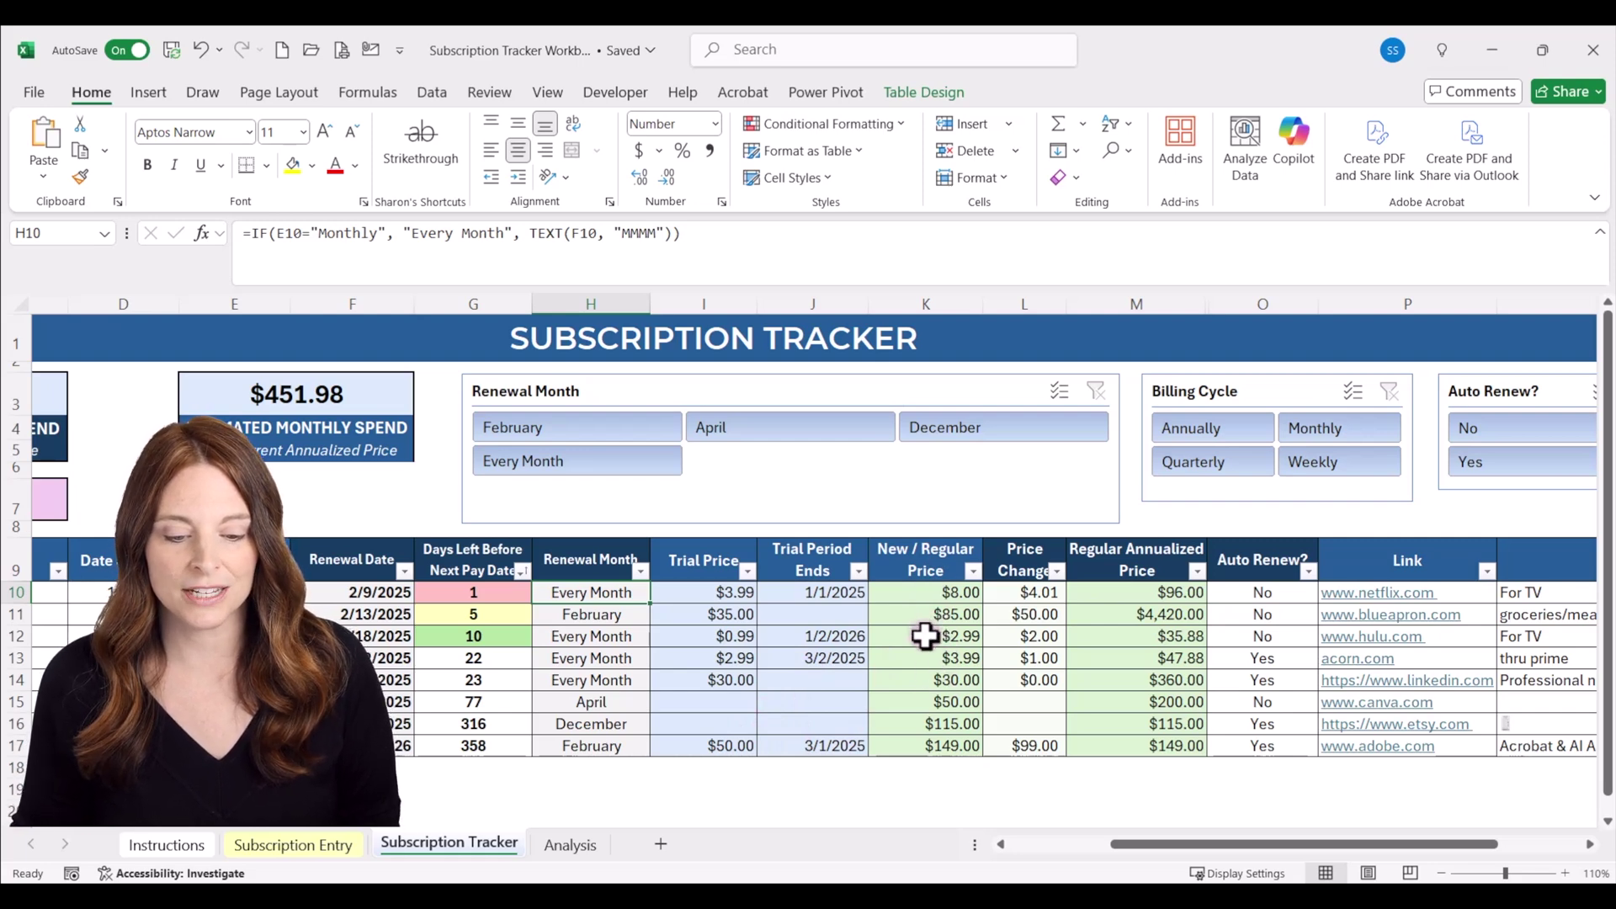
click(936, 726)
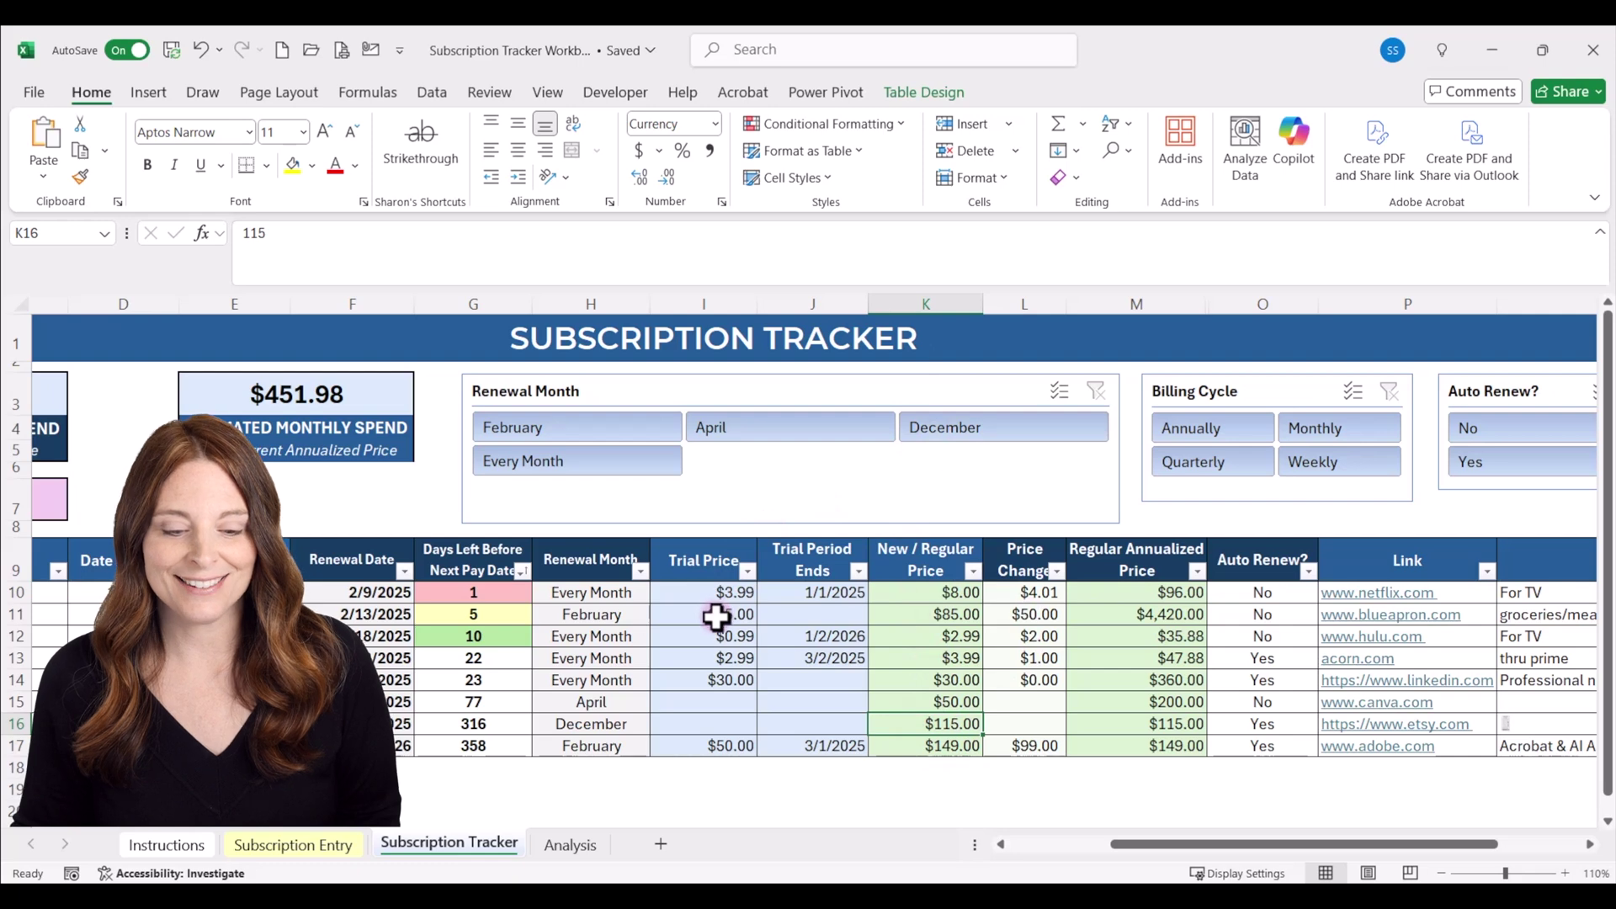
click(1036, 614)
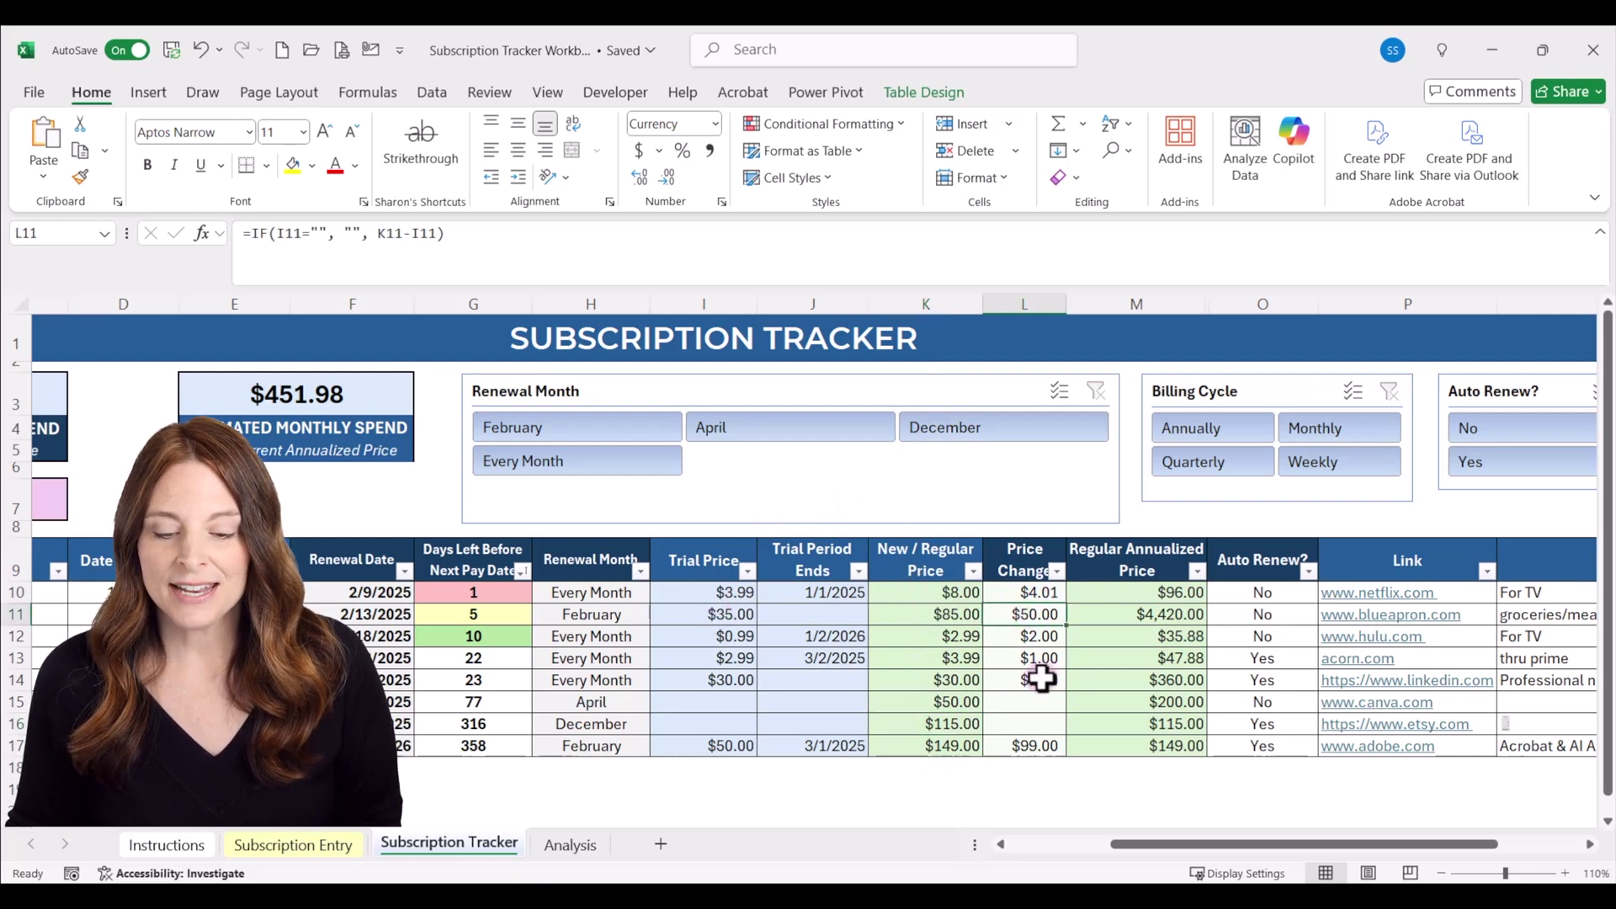
click(1125, 593)
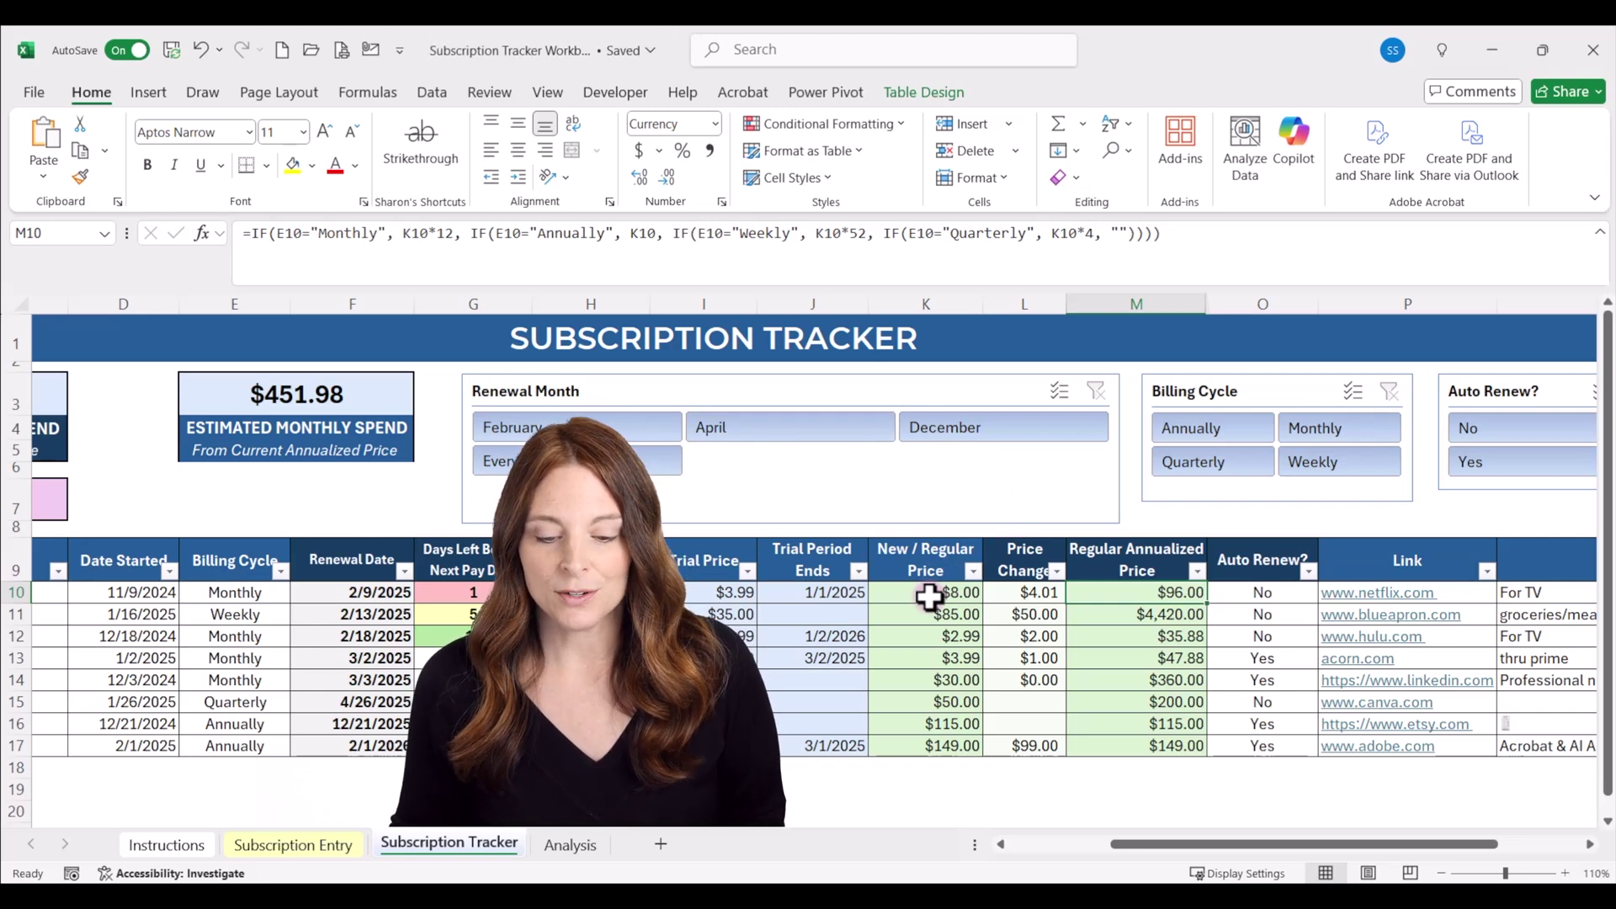
- Examine the formulas for Blue Apron's Regular Annualized Price, Estimated Yearly Spend and Estimated Monthly Spend
click(1132, 615)
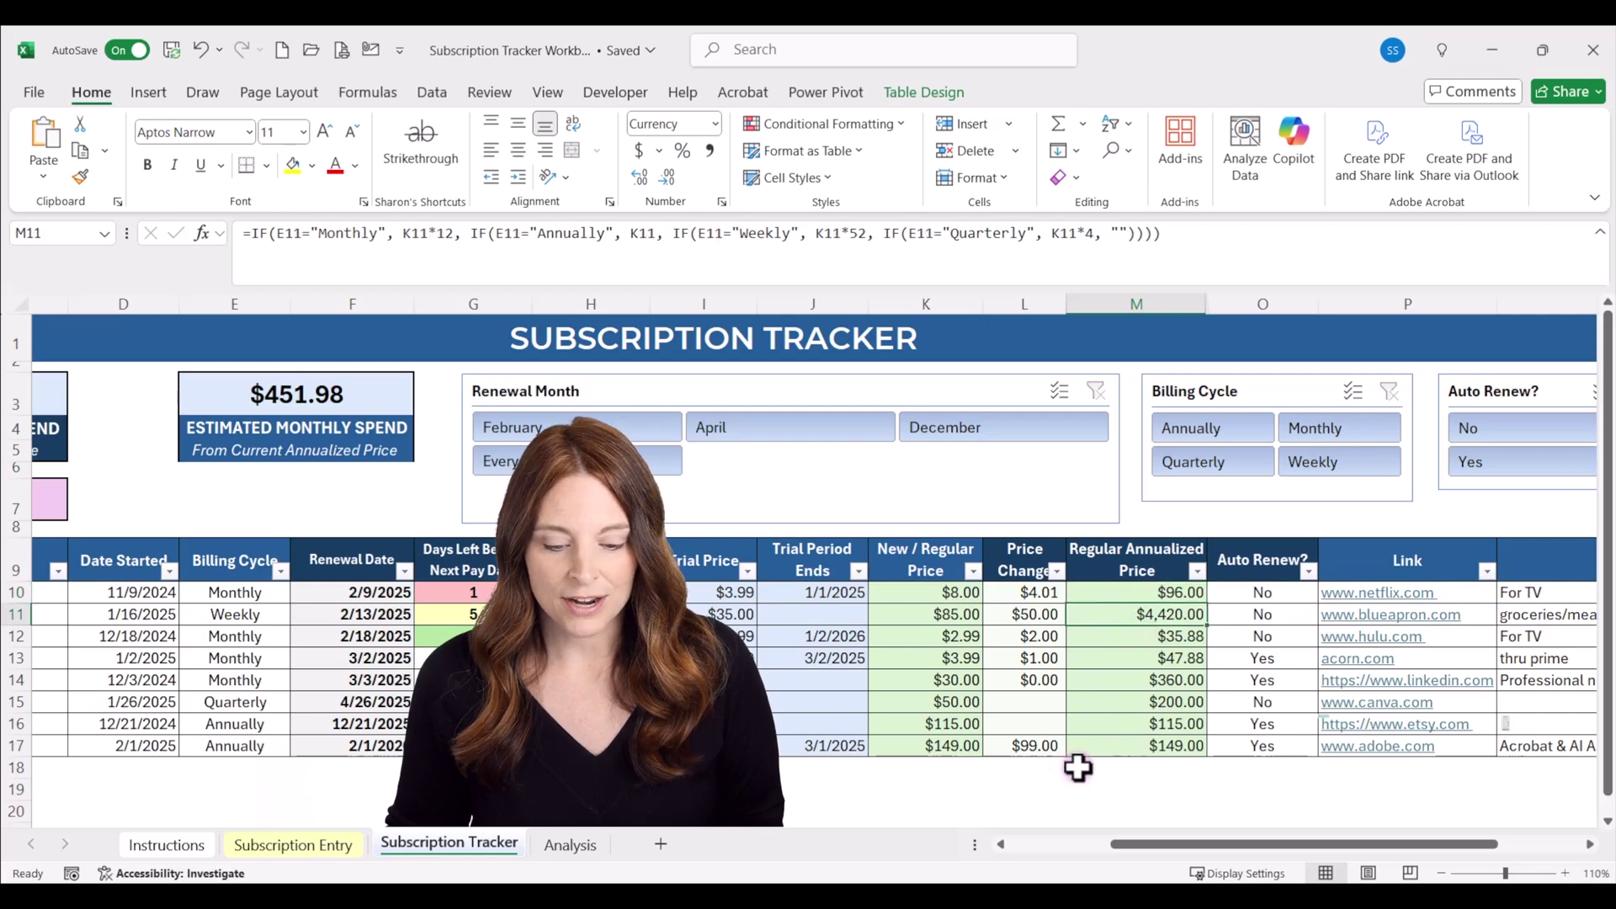
drag(1170, 845, 1072, 842)
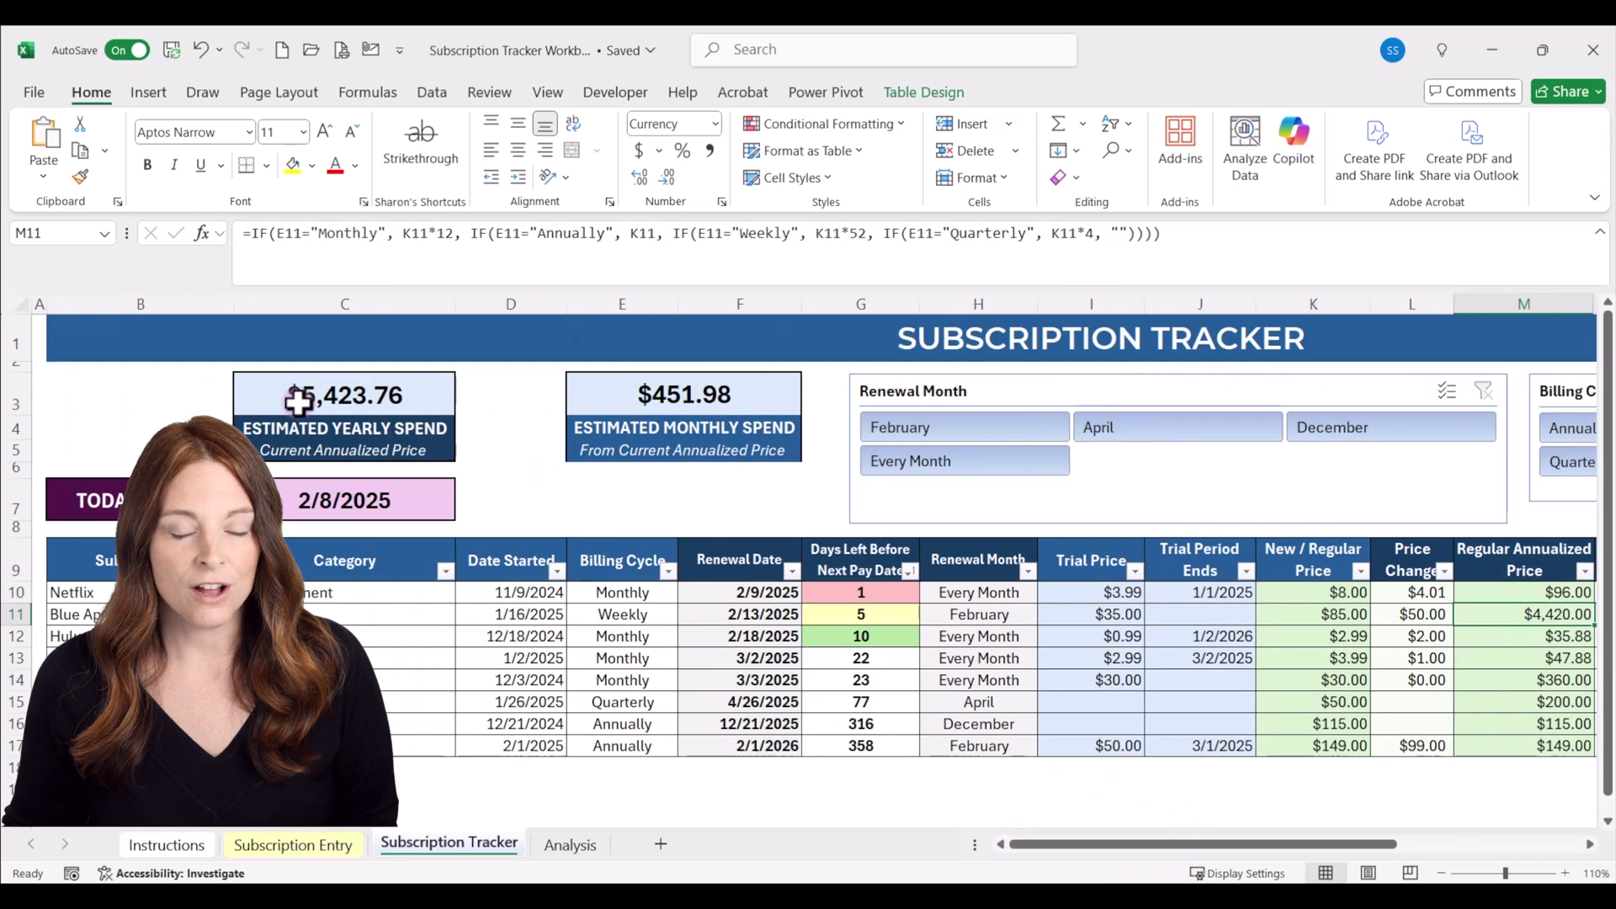
click(324, 396)
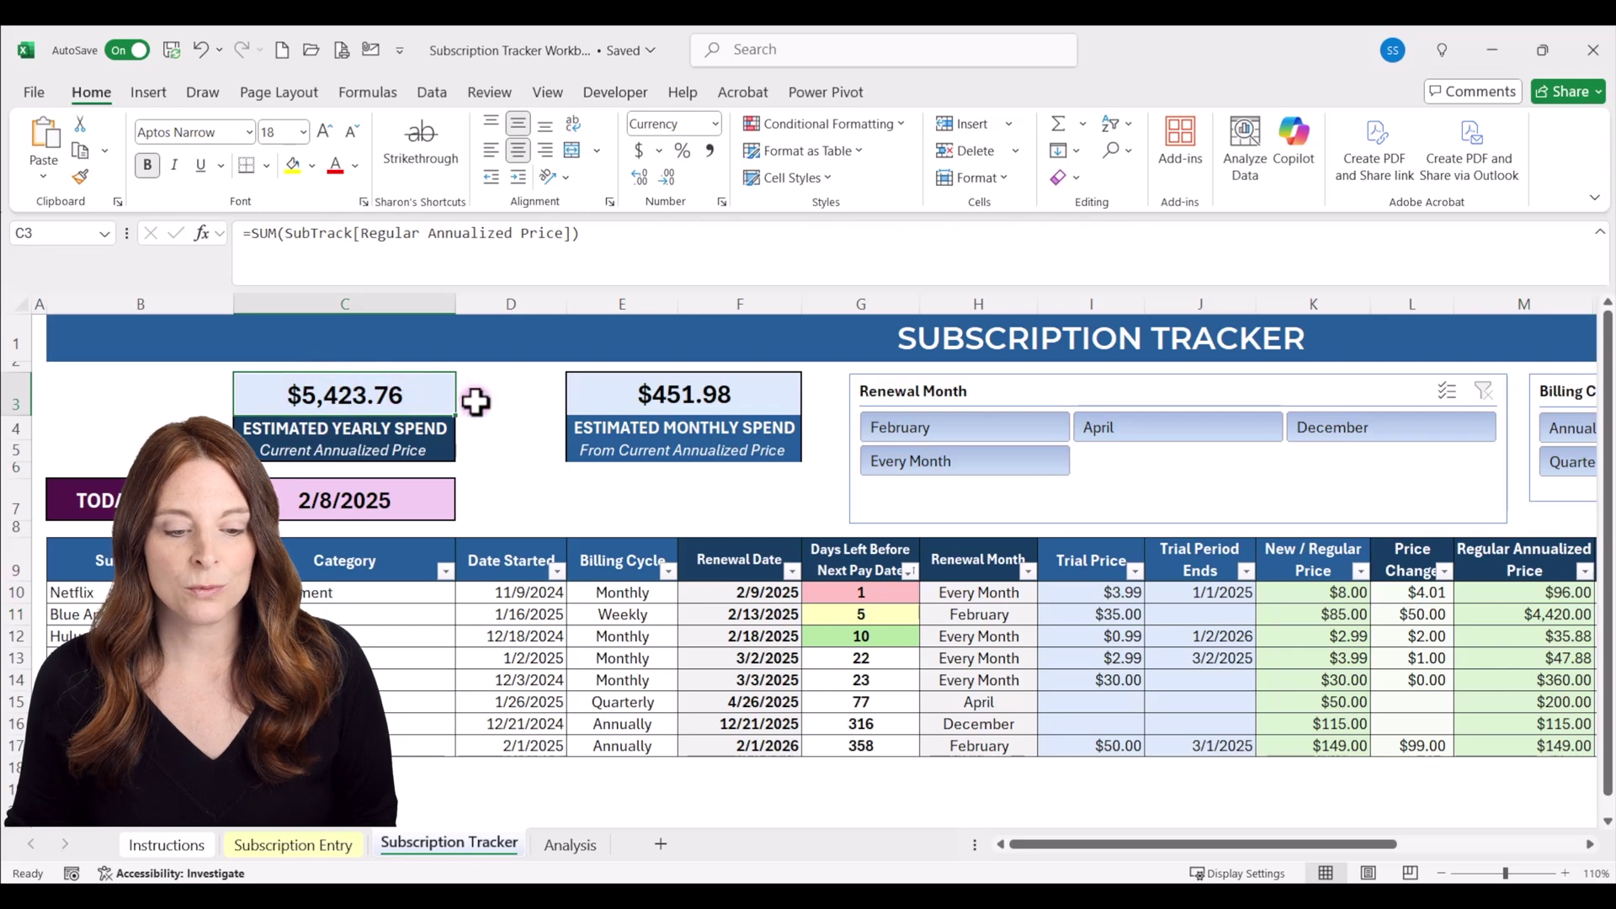
click(667, 397)
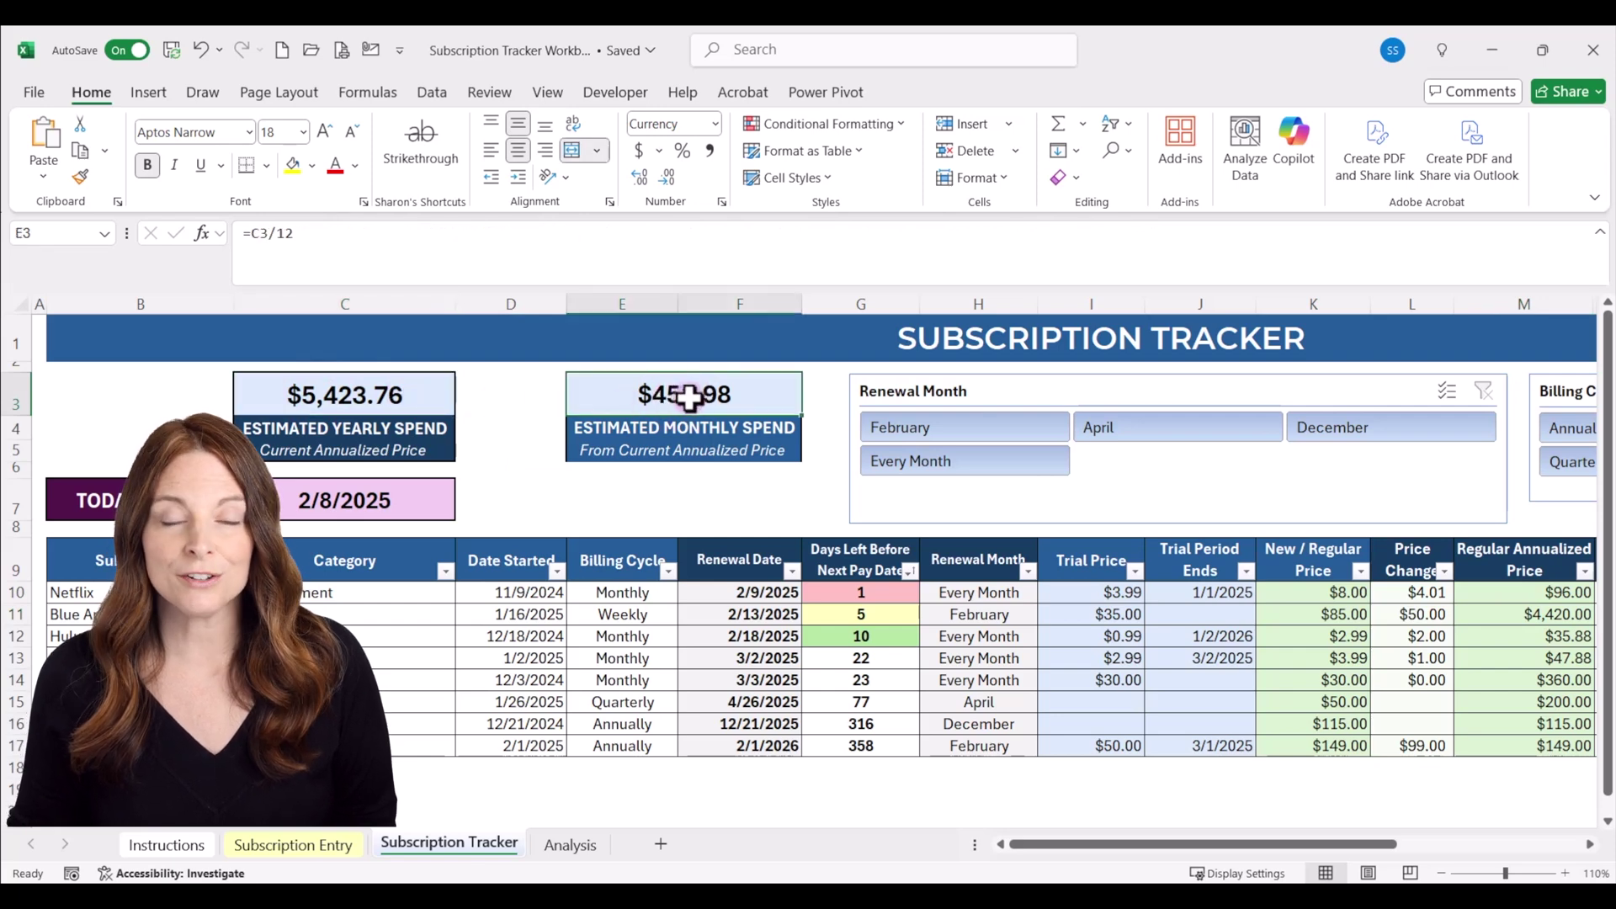
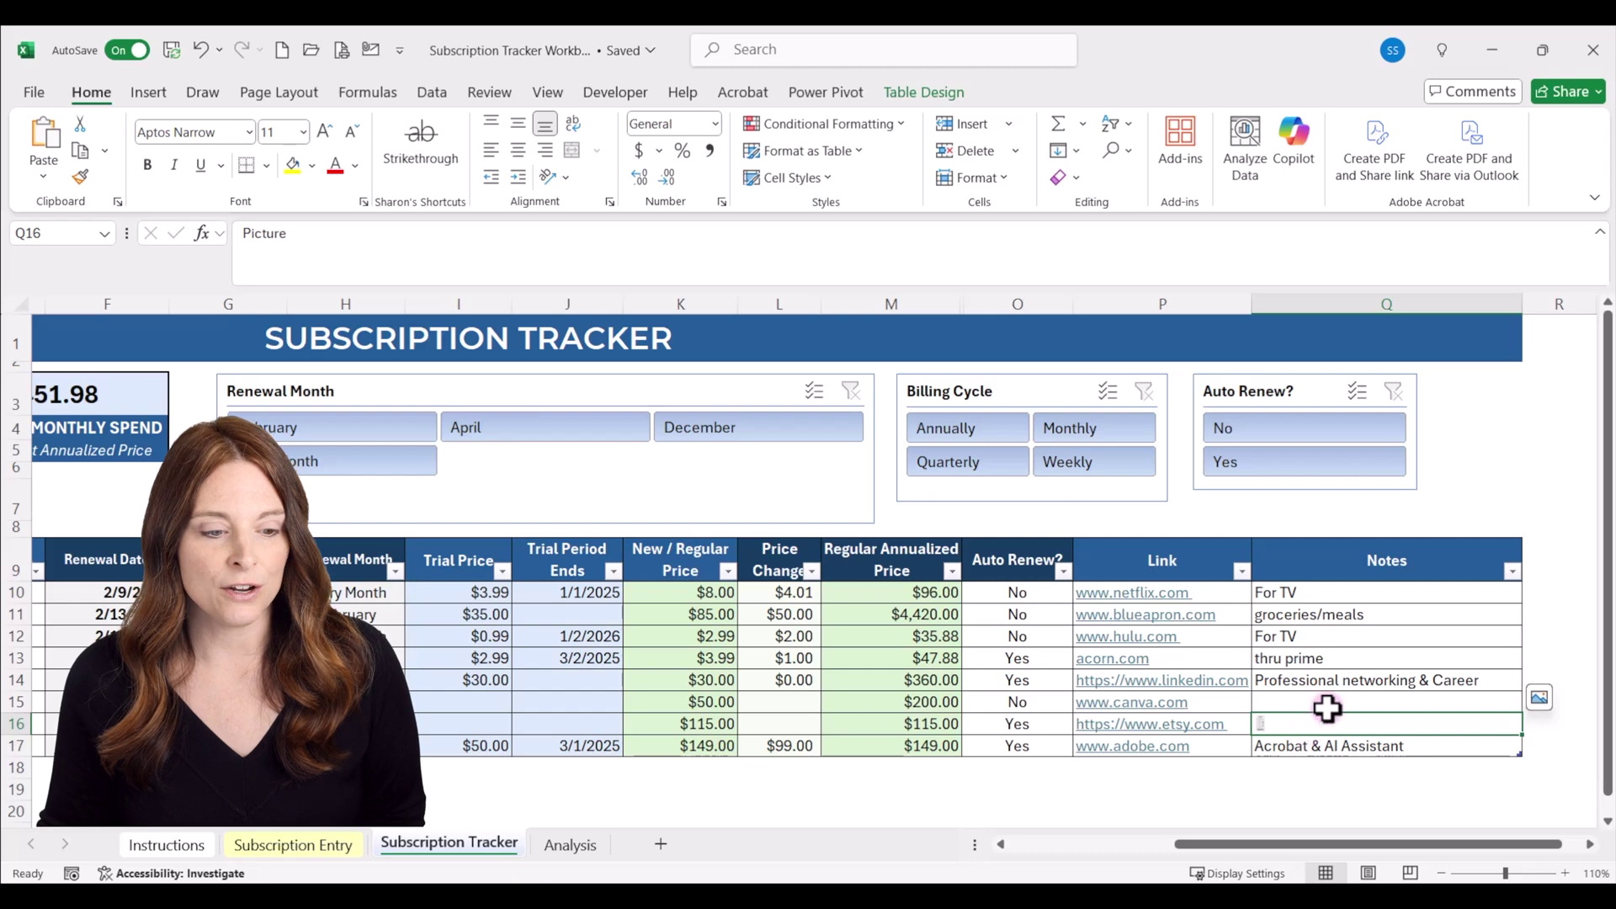
- View the available sources for inserting a picture inside the Notes cell Q16
click(165, 92)
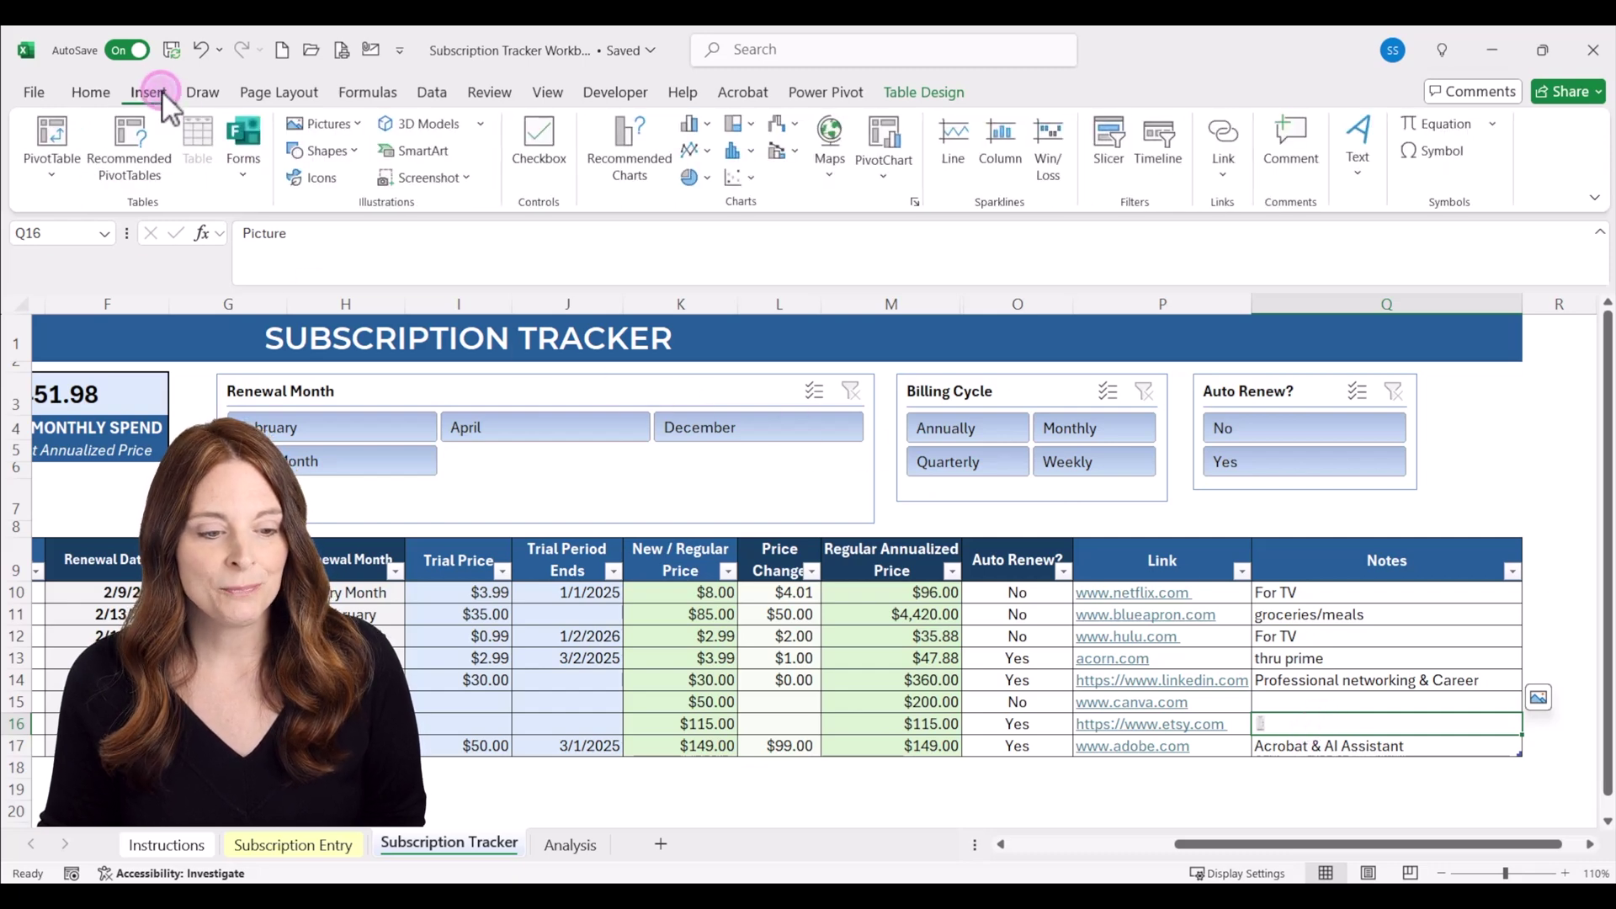
click(359, 123)
mouse_move(370, 153)
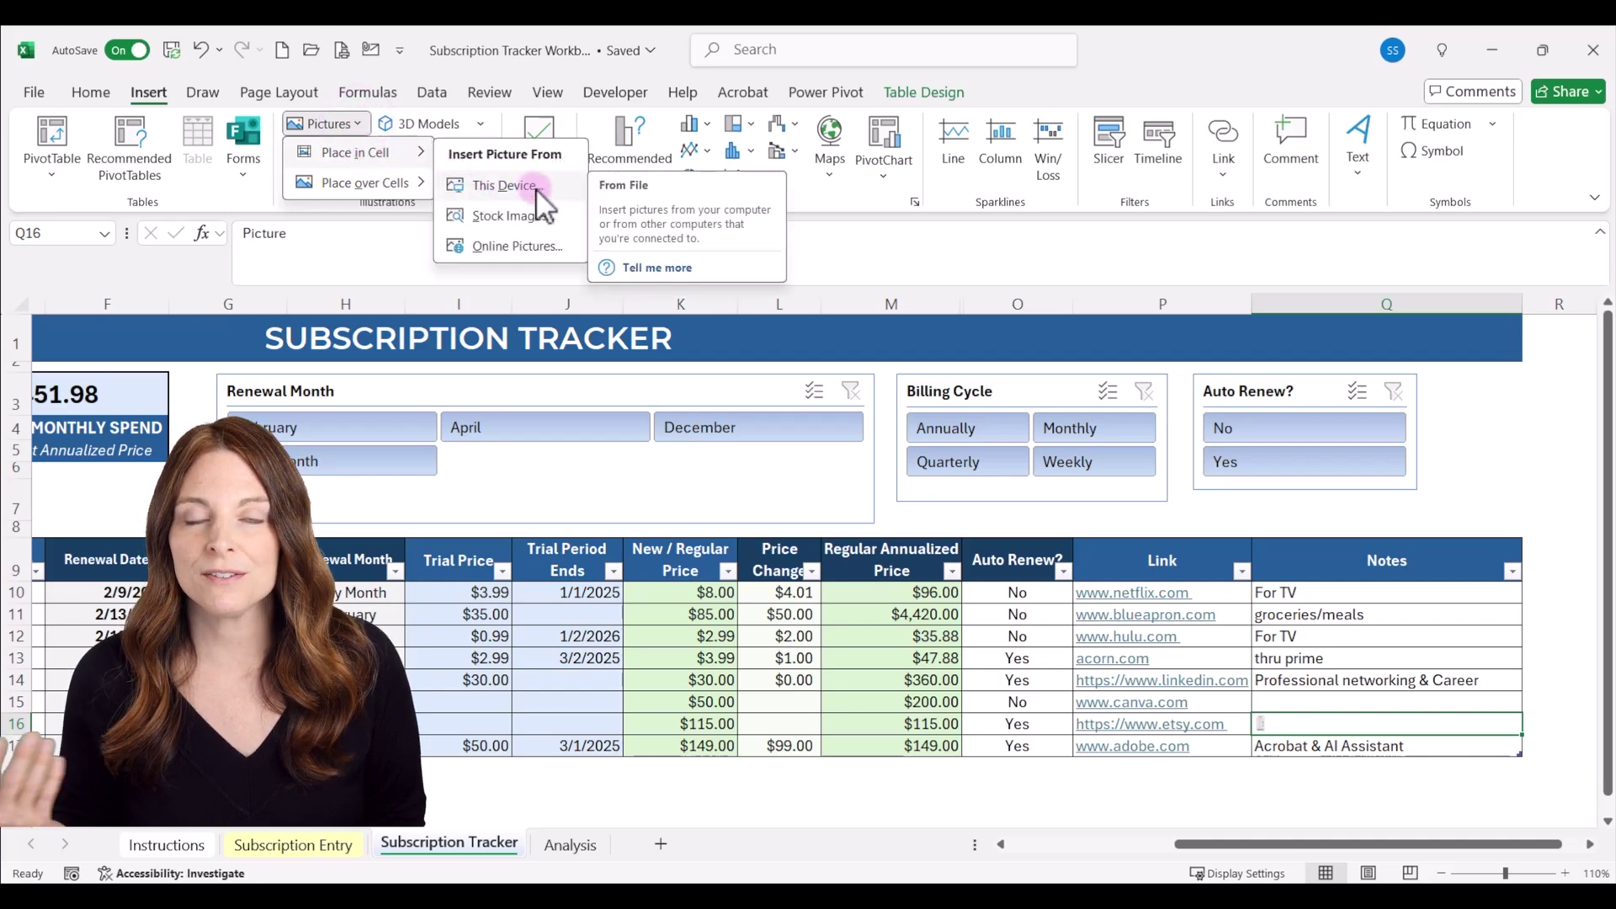
- Take the receipt picture out of Notes cell Q16, move it around the sheet, and place it back in the cell
click(1270, 725)
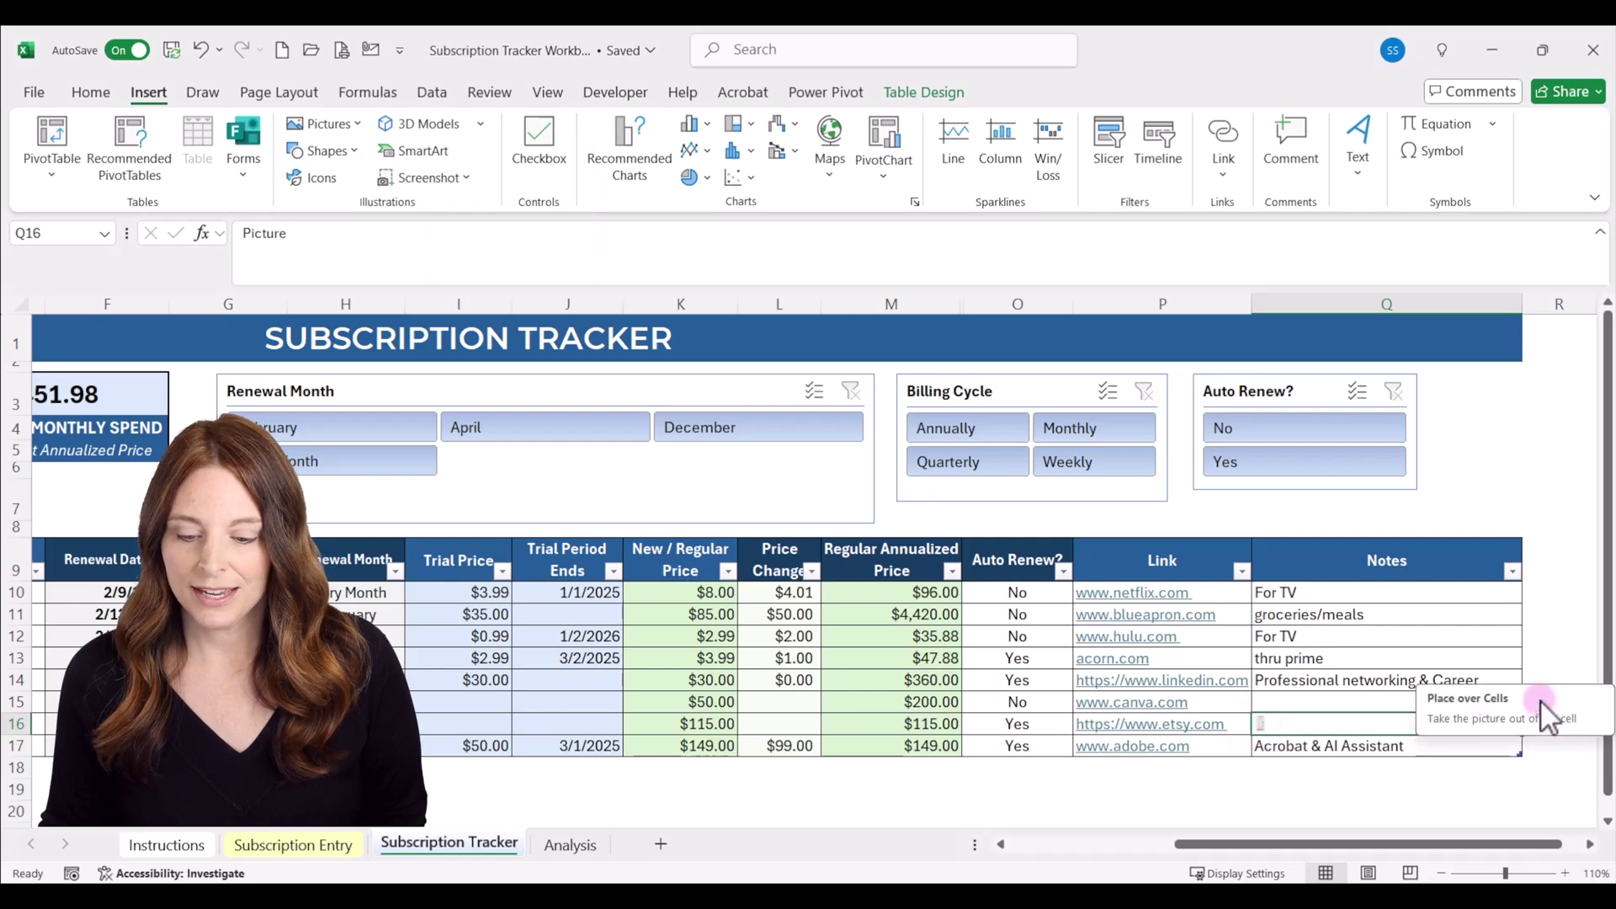
click(1540, 700)
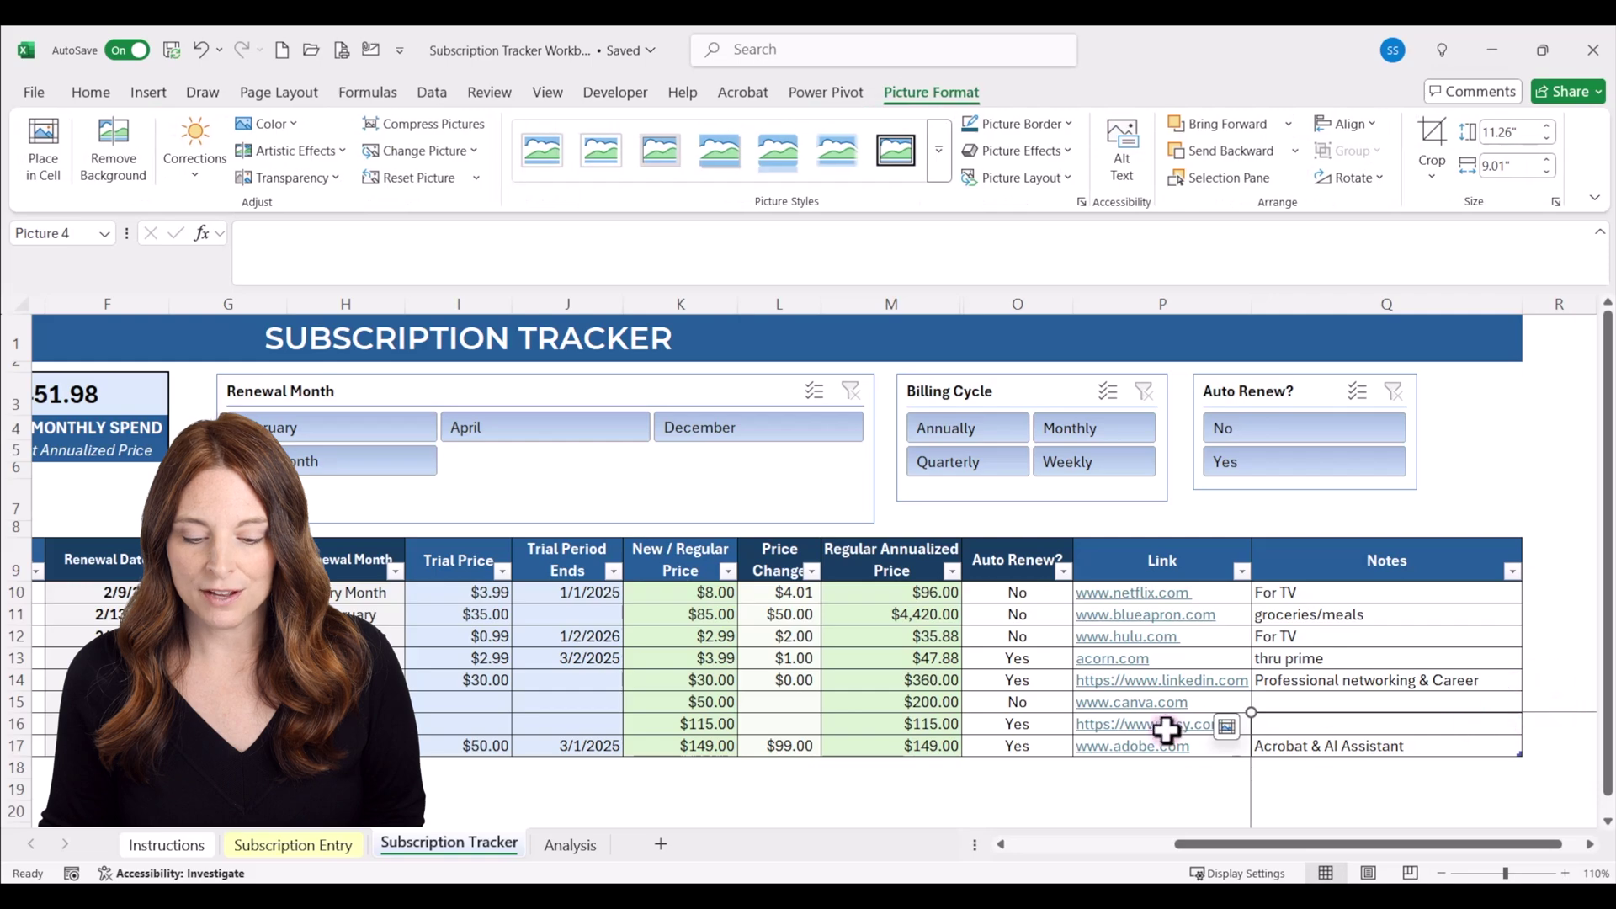
scroll(1166, 729, down, 3)
drag(1227, 842, 1246, 844)
drag(1255, 690, 570, 479)
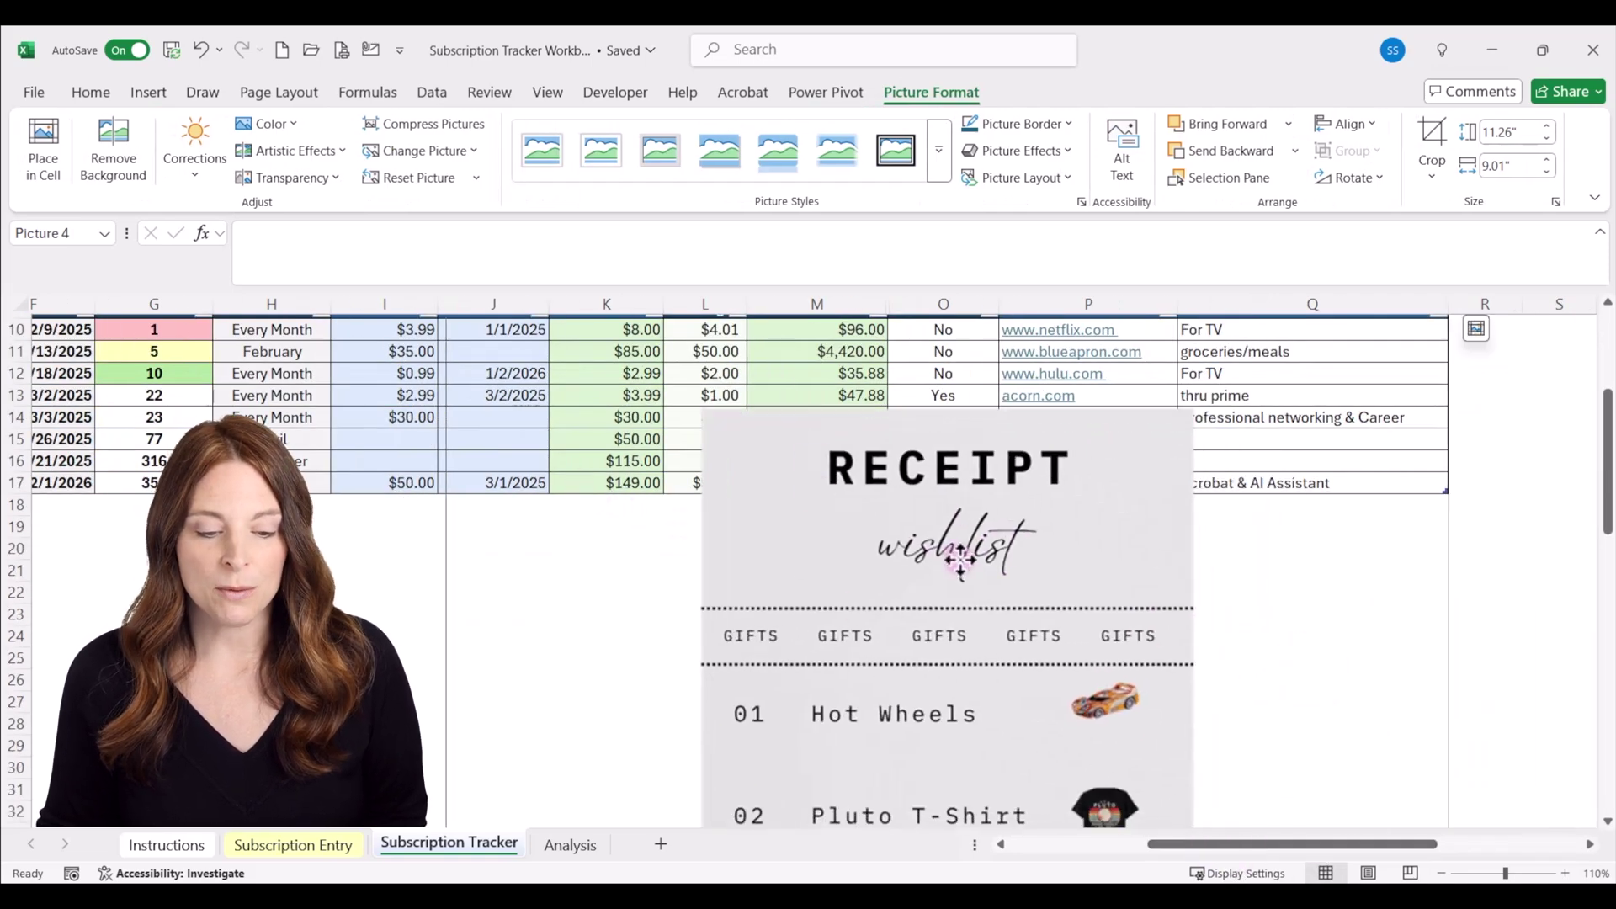
drag(617, 558, 1076, 477)
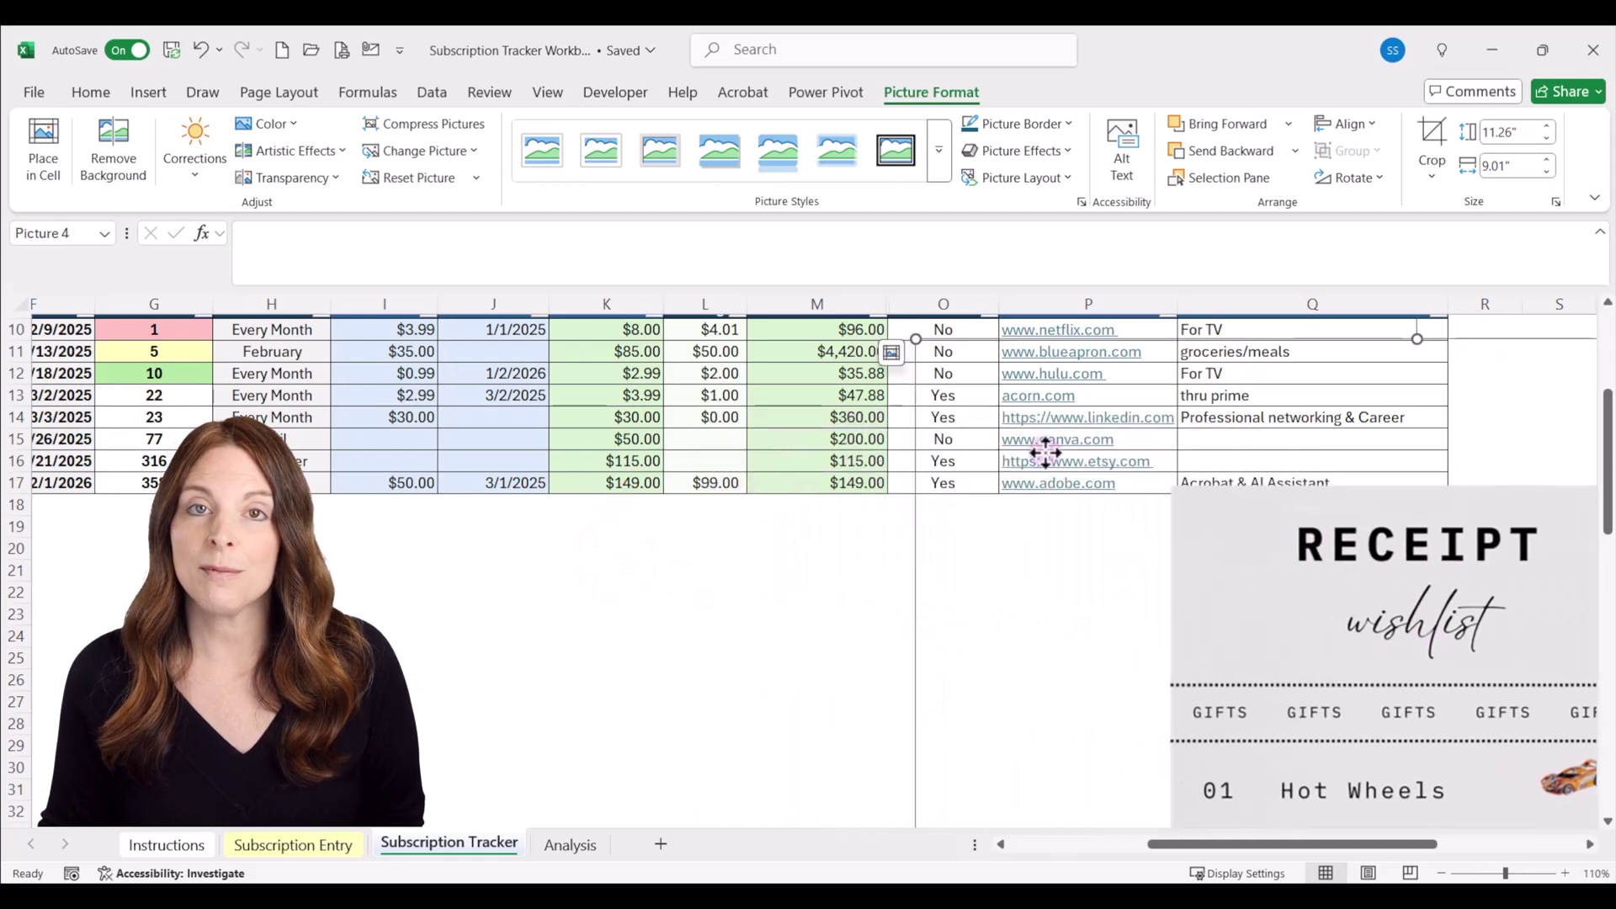
drag(918, 339, 1241, 570)
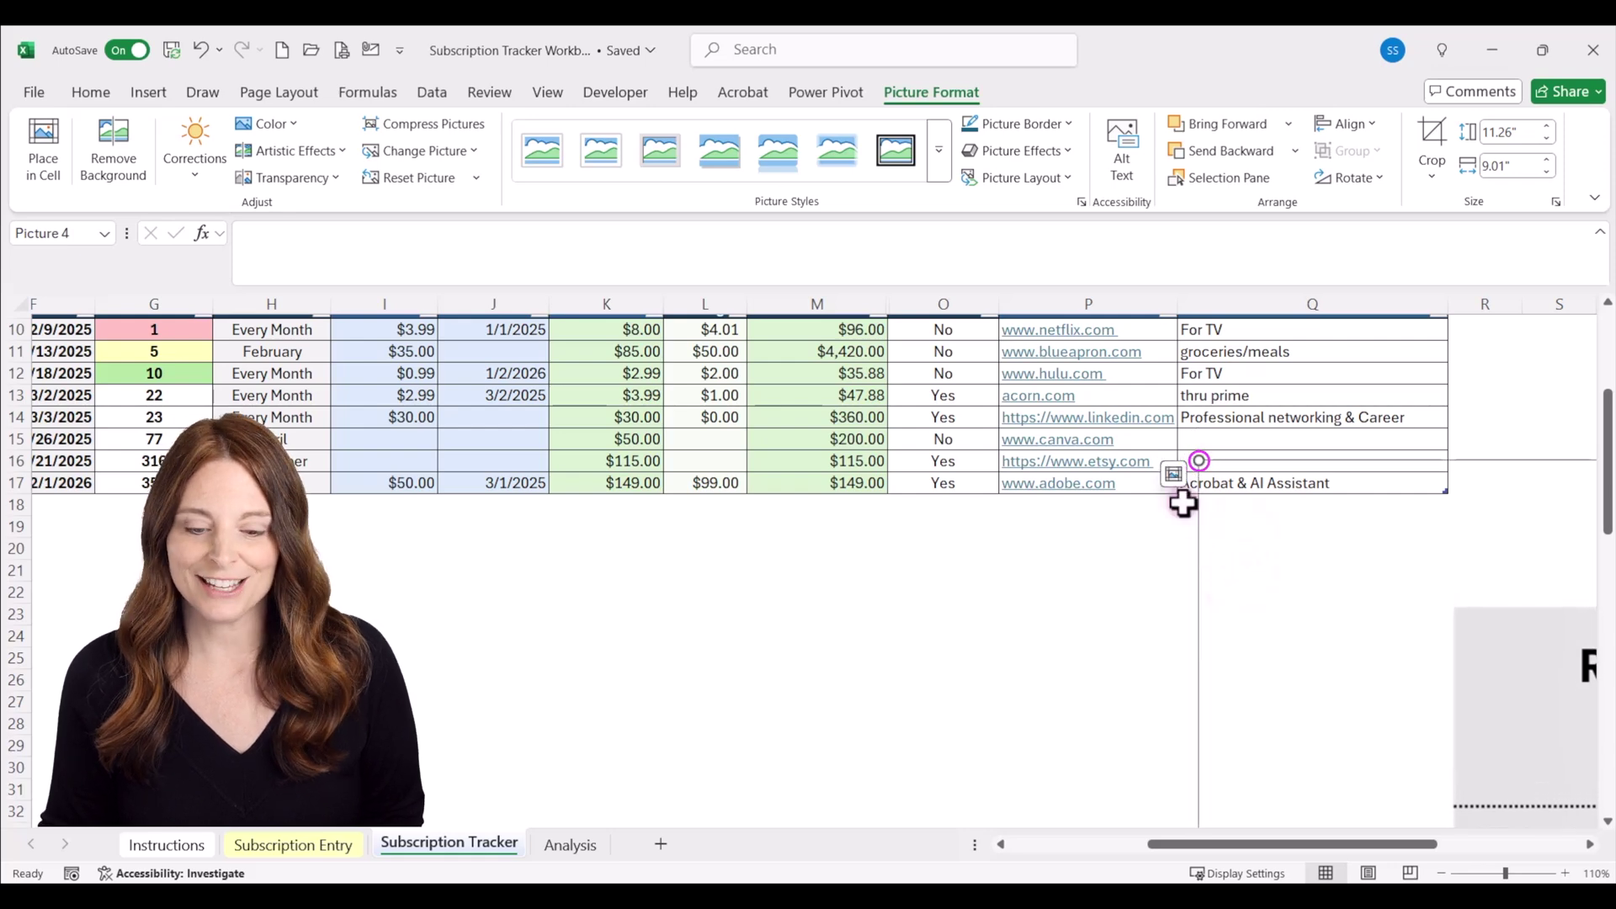
click(1172, 474)
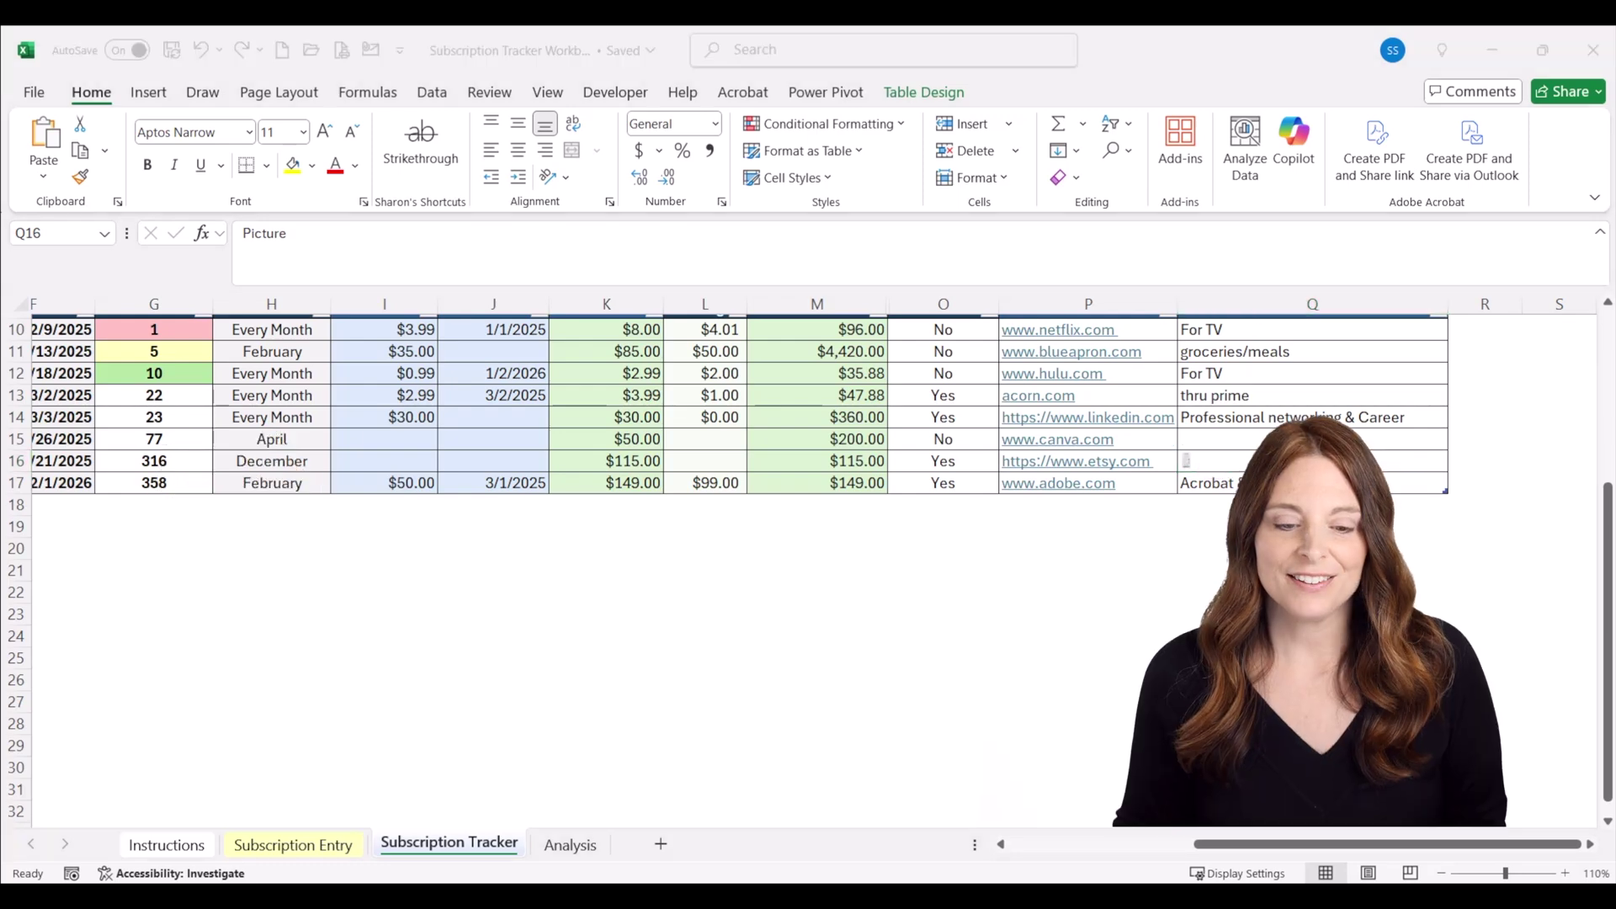
- Filter the tracker table to the Every Month renewal month with its slicer
scroll(808, 564, up, 3)
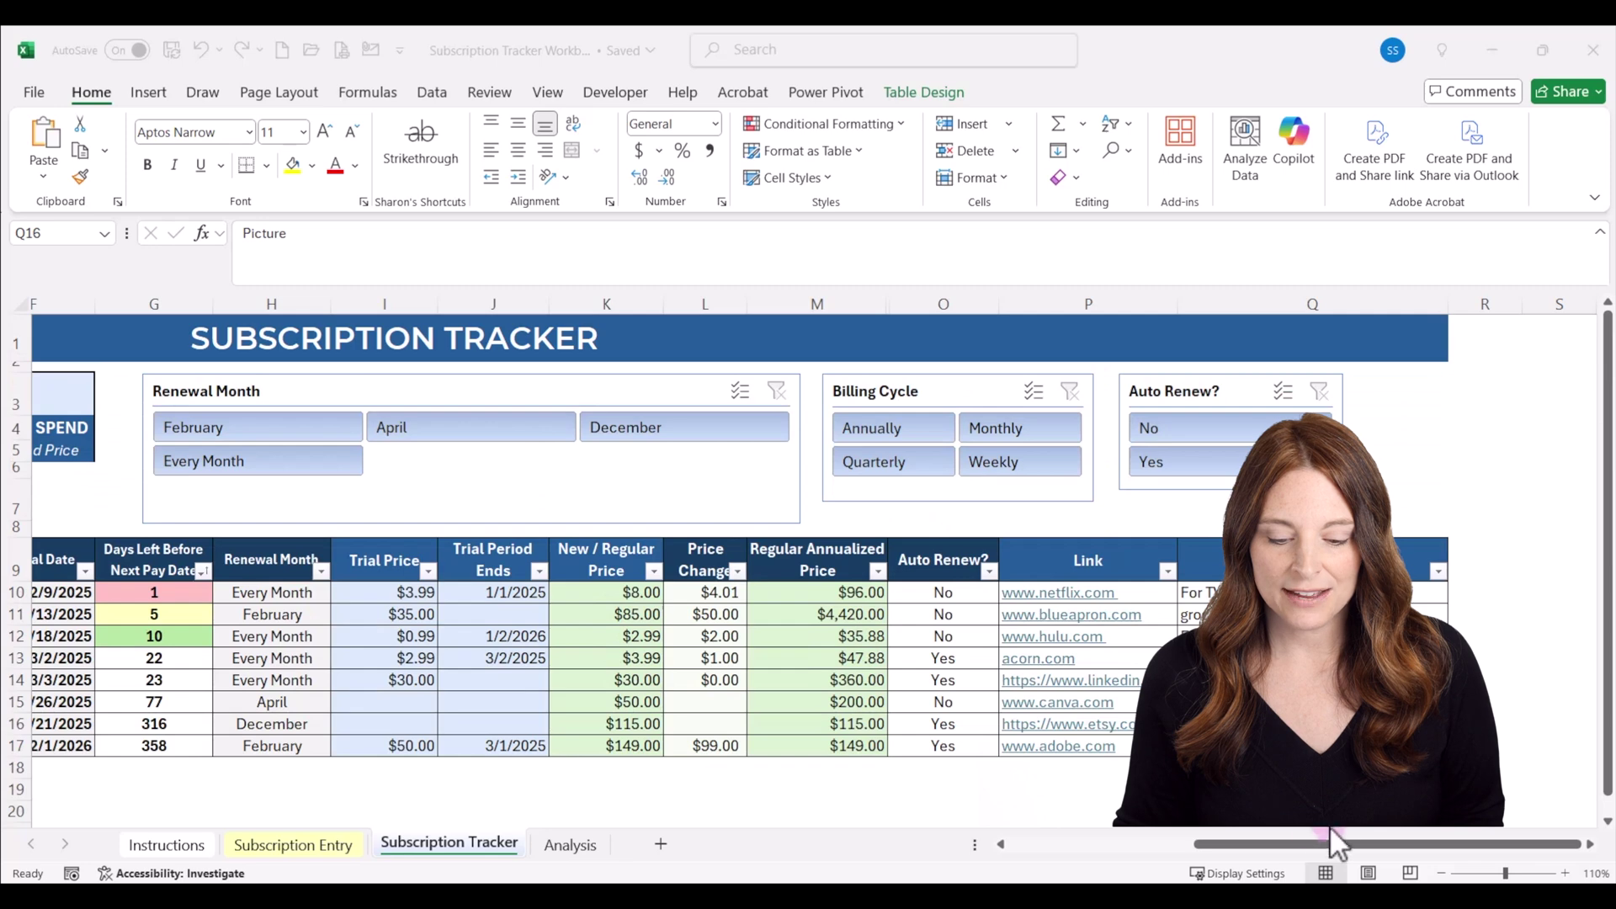
click(1284, 845)
drag(1210, 846, 1124, 852)
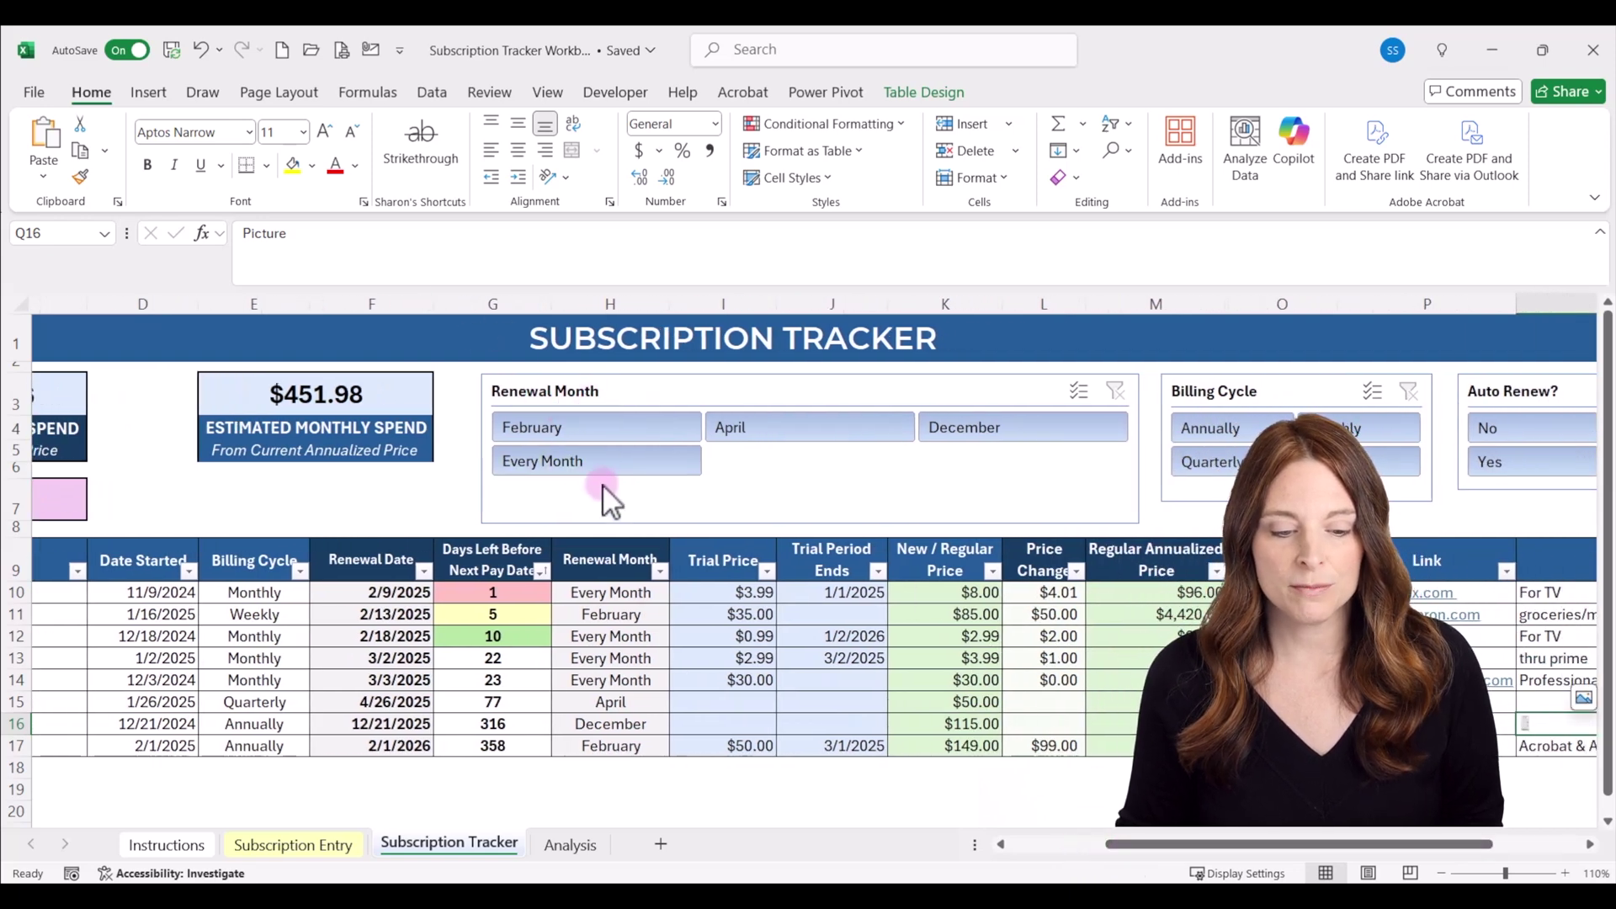
click(801, 473)
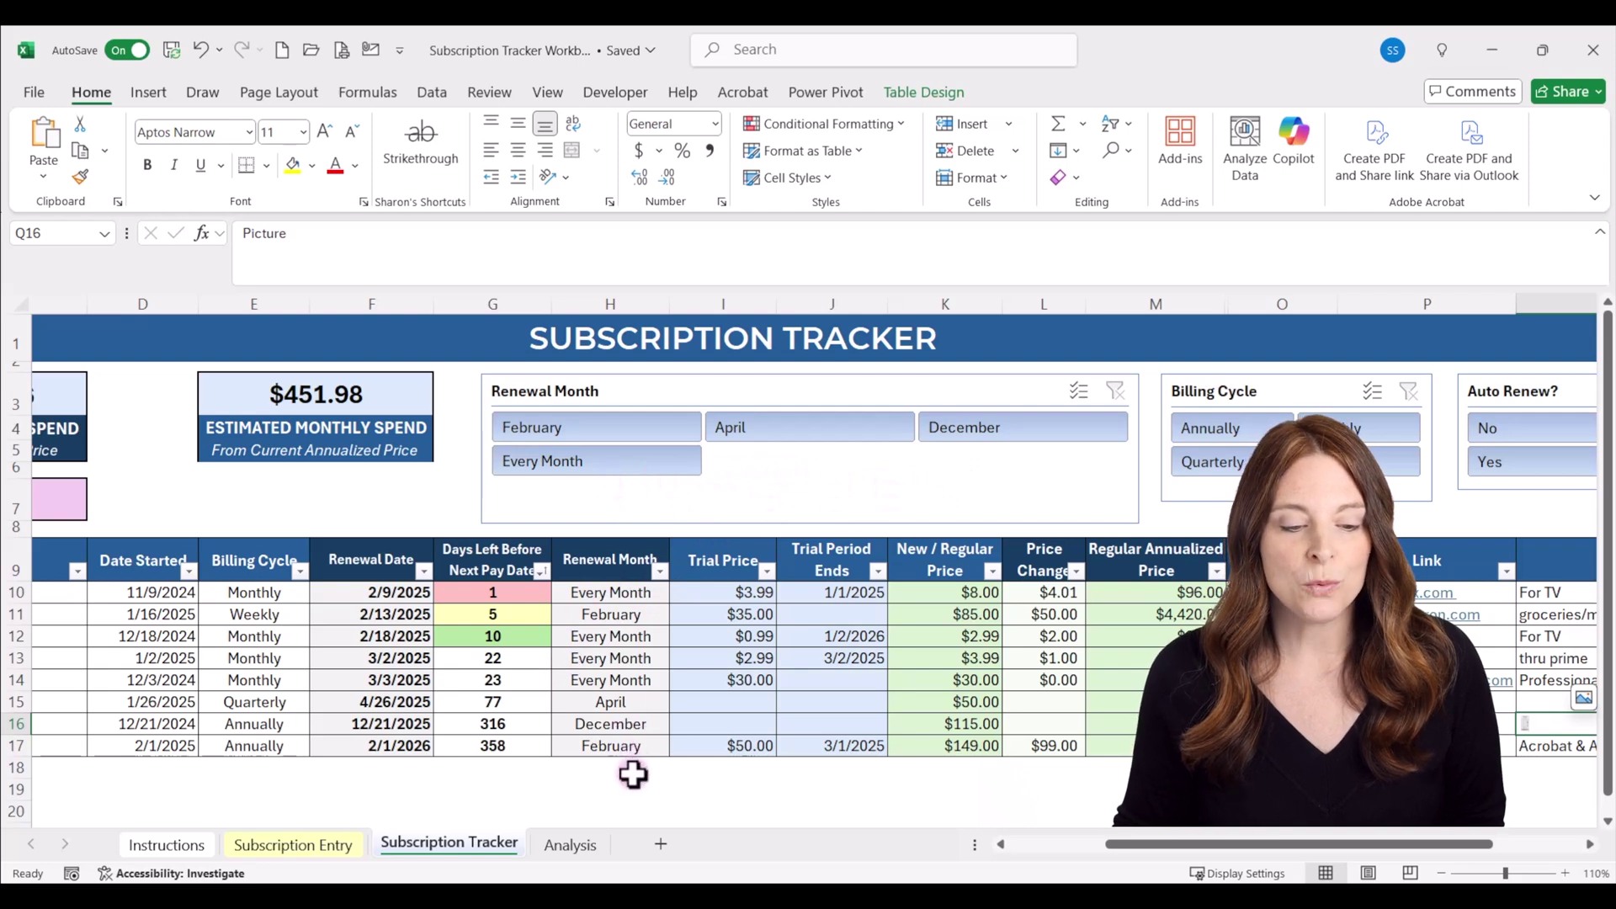
click(549, 427)
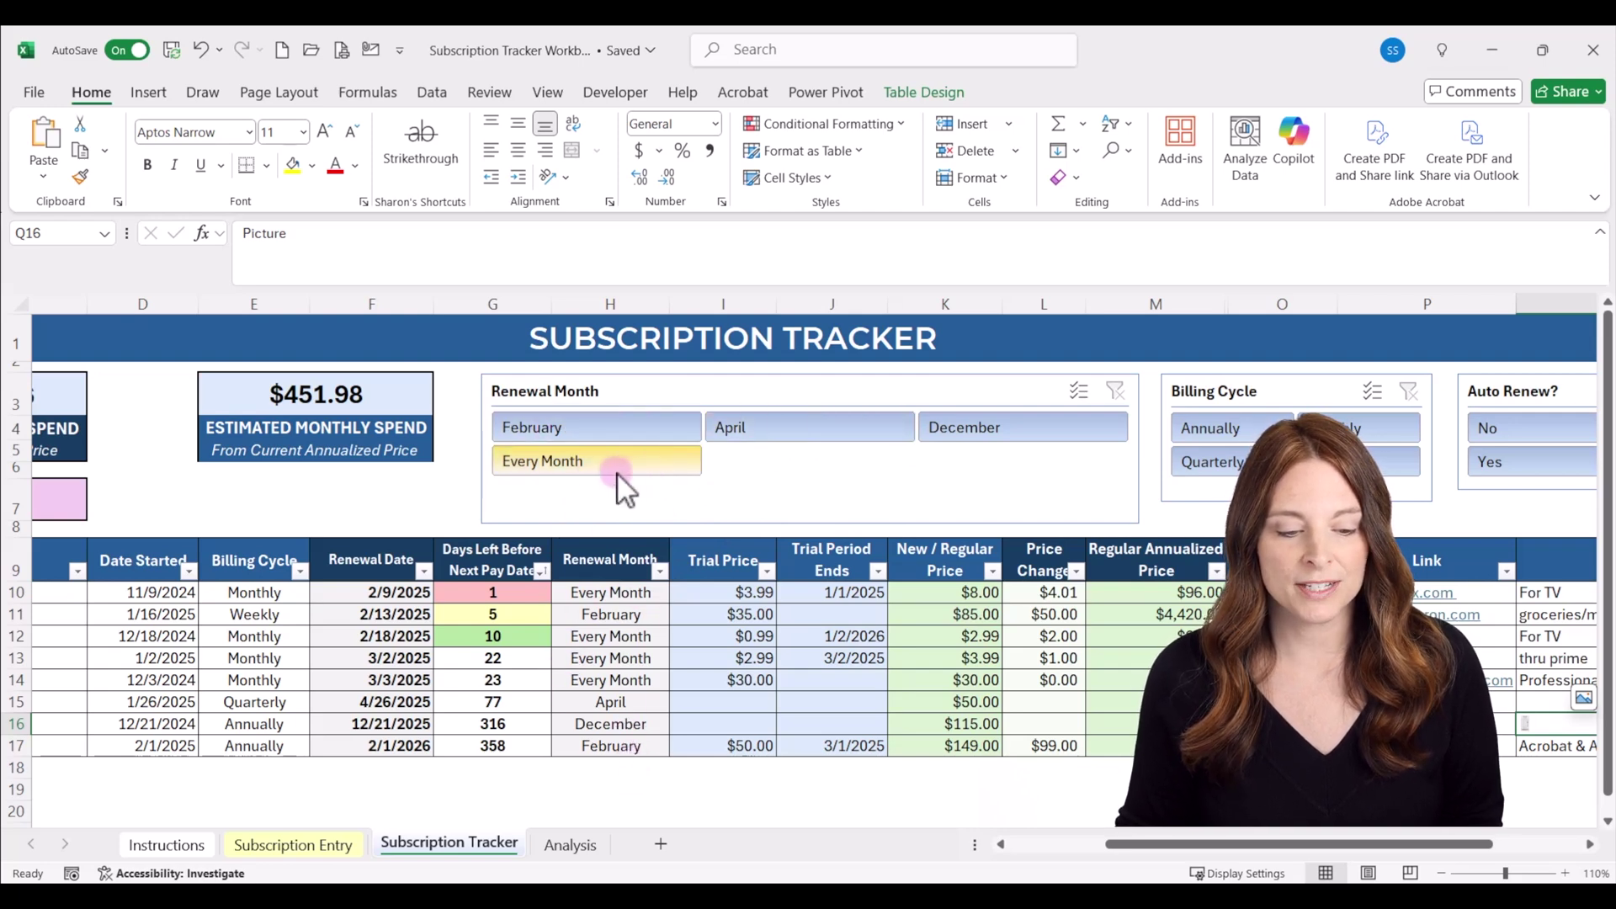
click(581, 465)
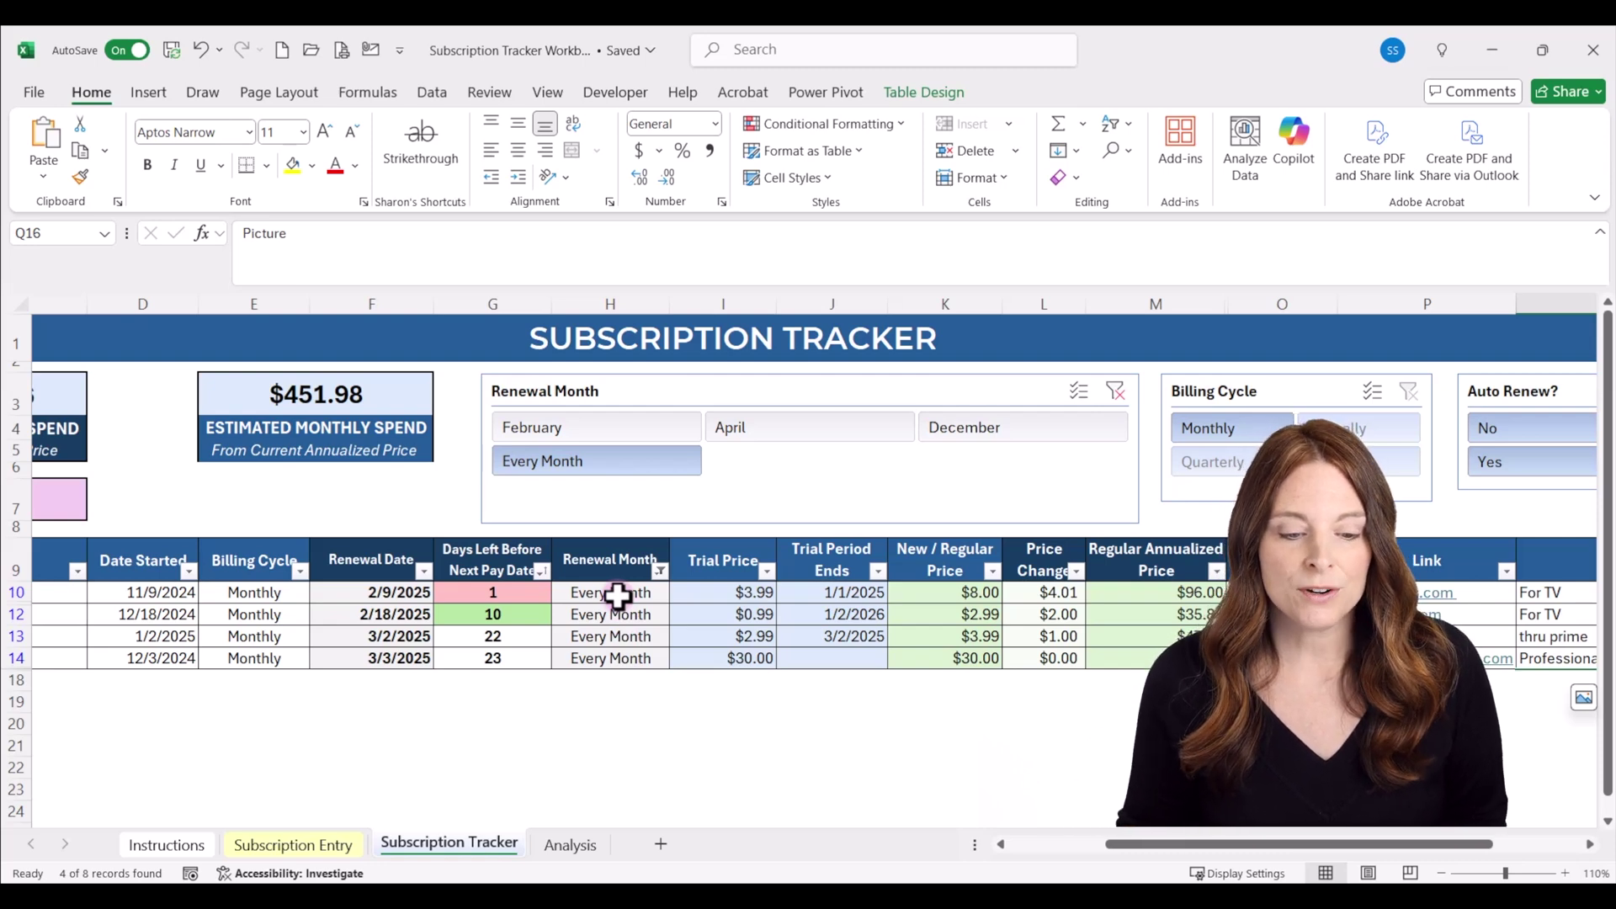
- Switch the Renewal Month filter to April, and clear the filter to show all subscriptions
click(812, 419)
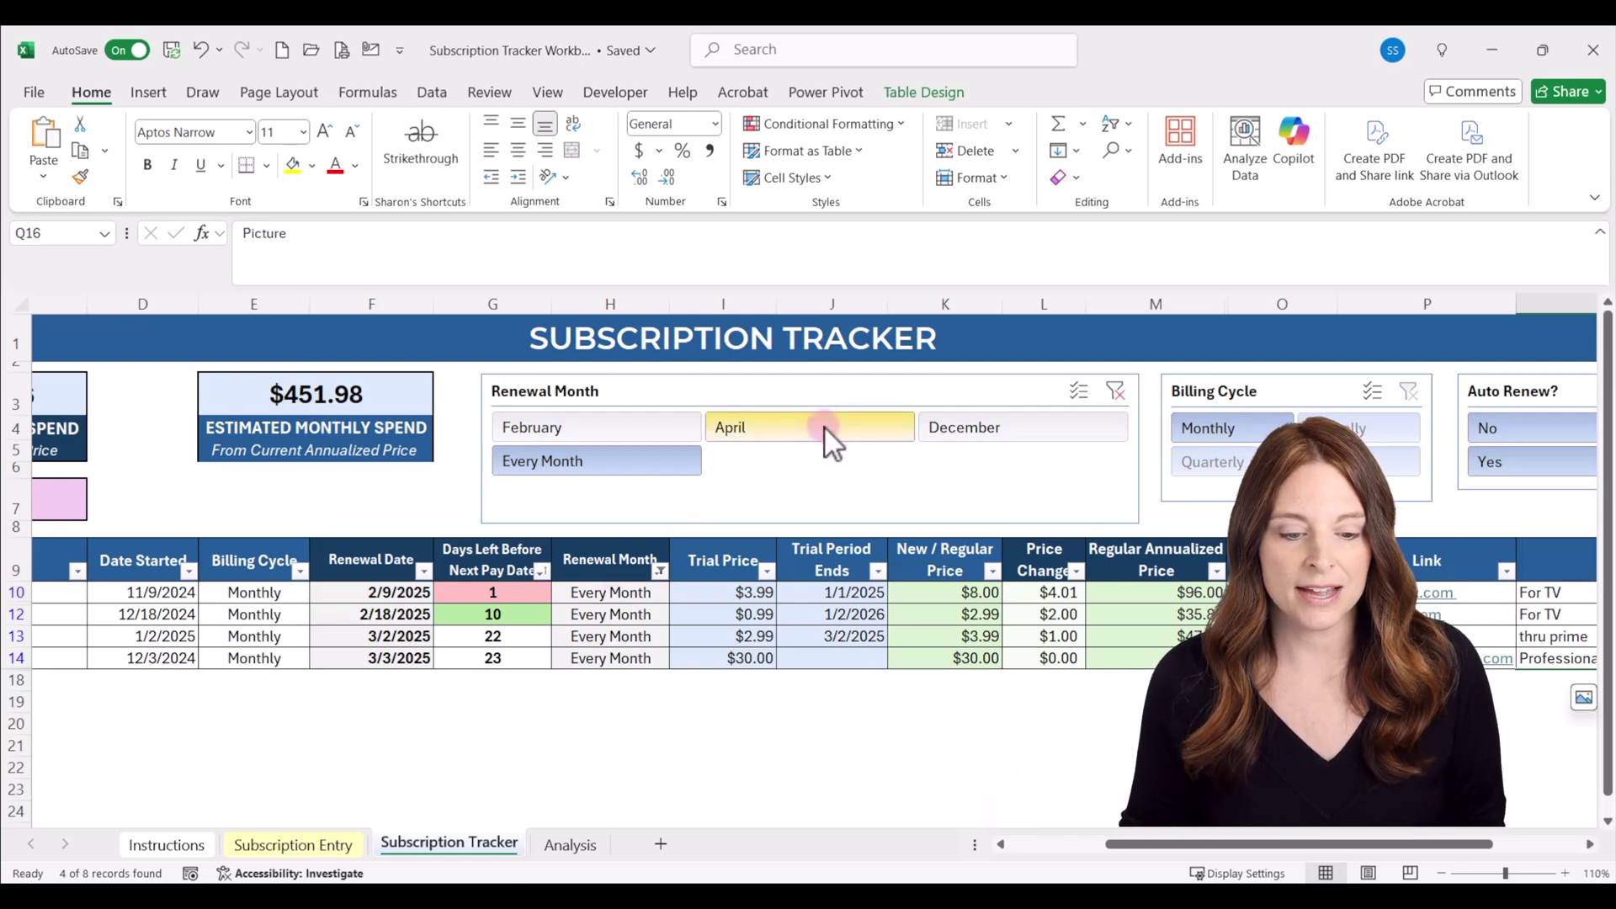
click(825, 427)
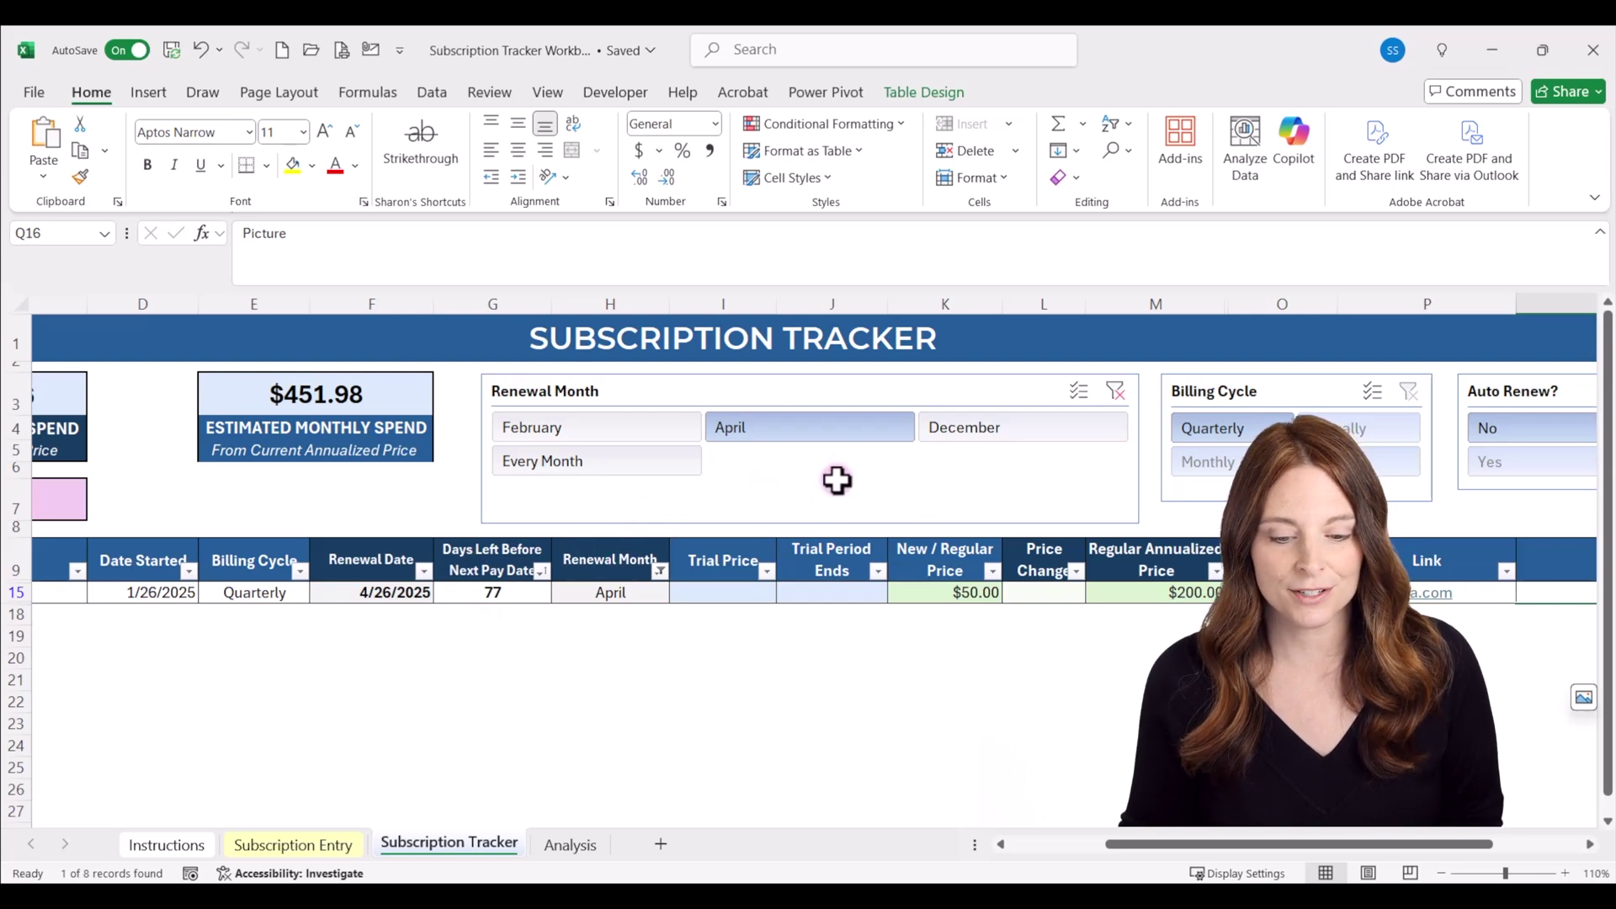
click(1117, 391)
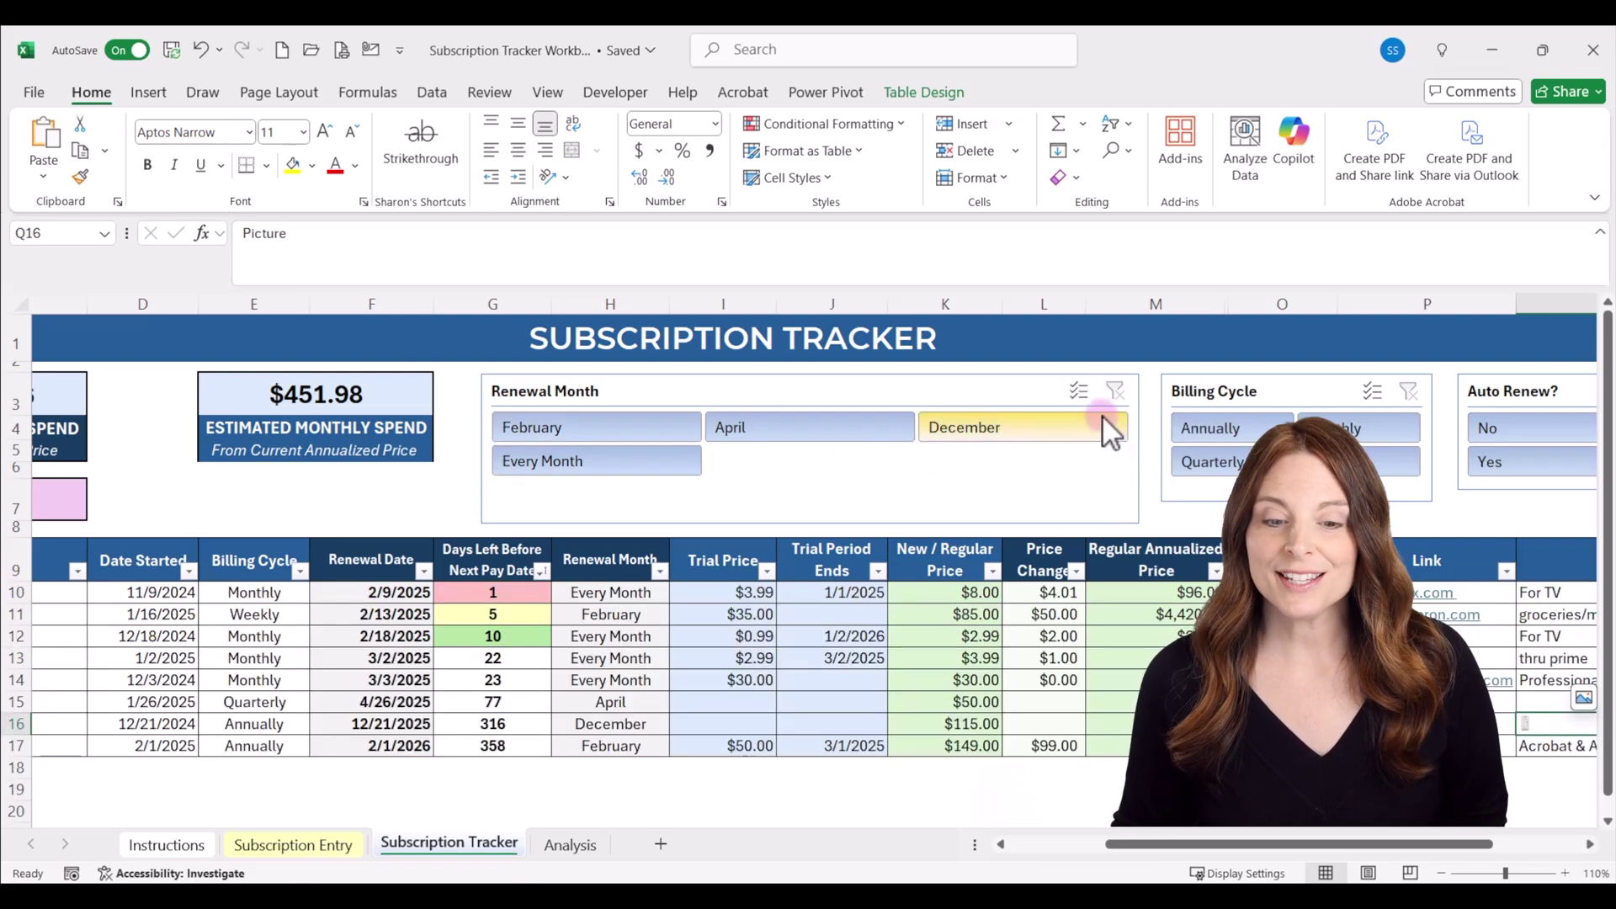
- Turn on multi-select for the Renewal Month slicer, exclude February and April, and clear the filter
click(1081, 384)
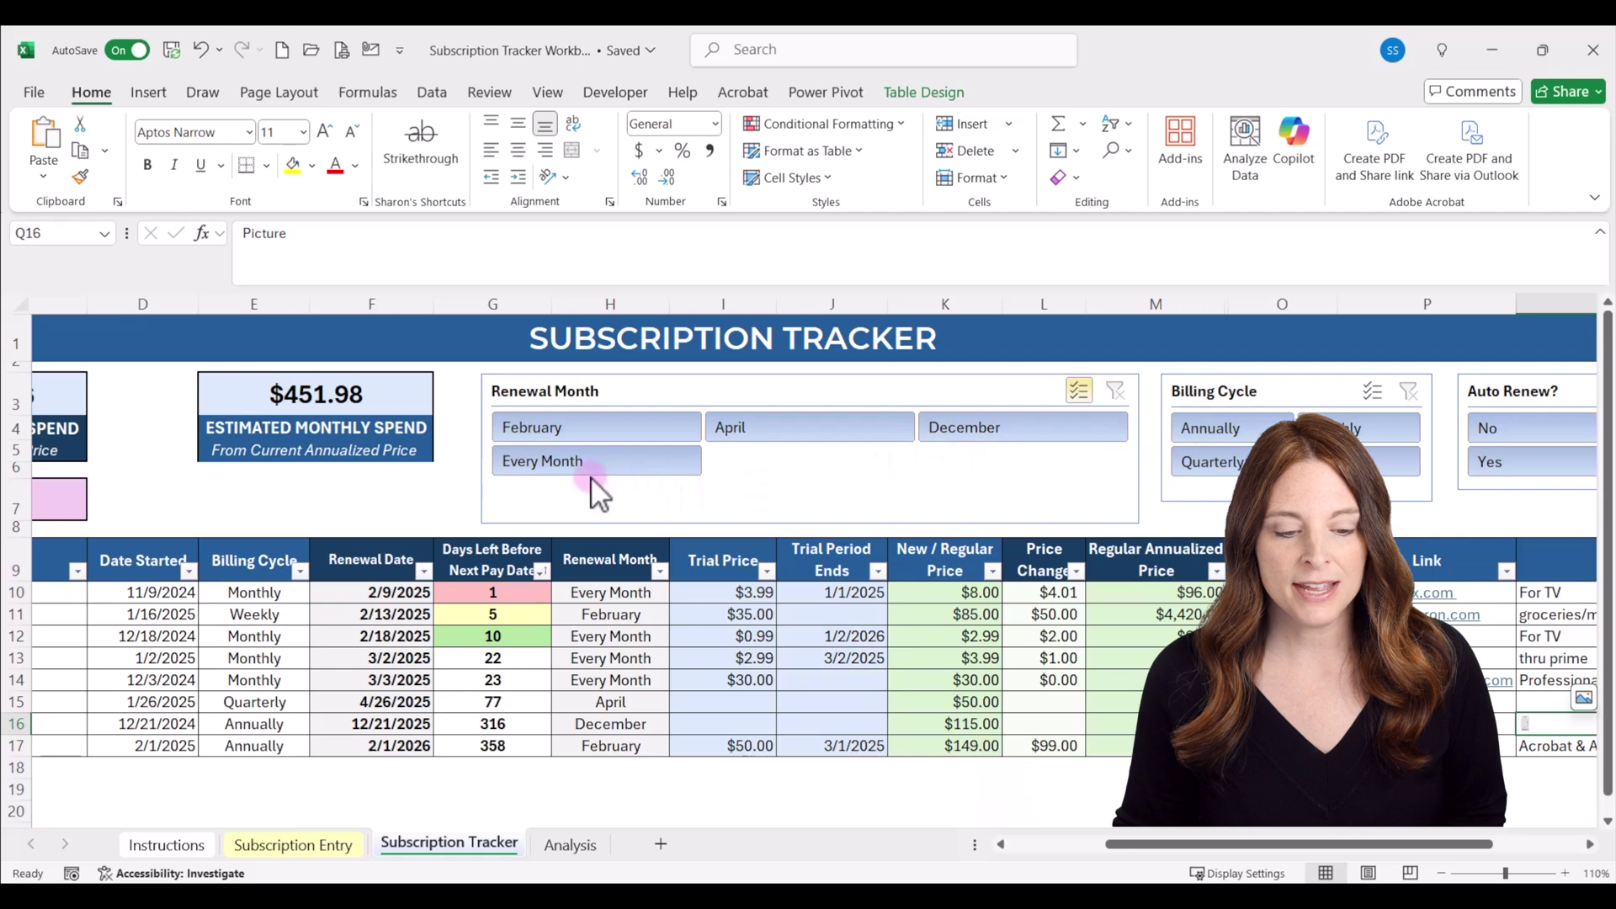
click(609, 428)
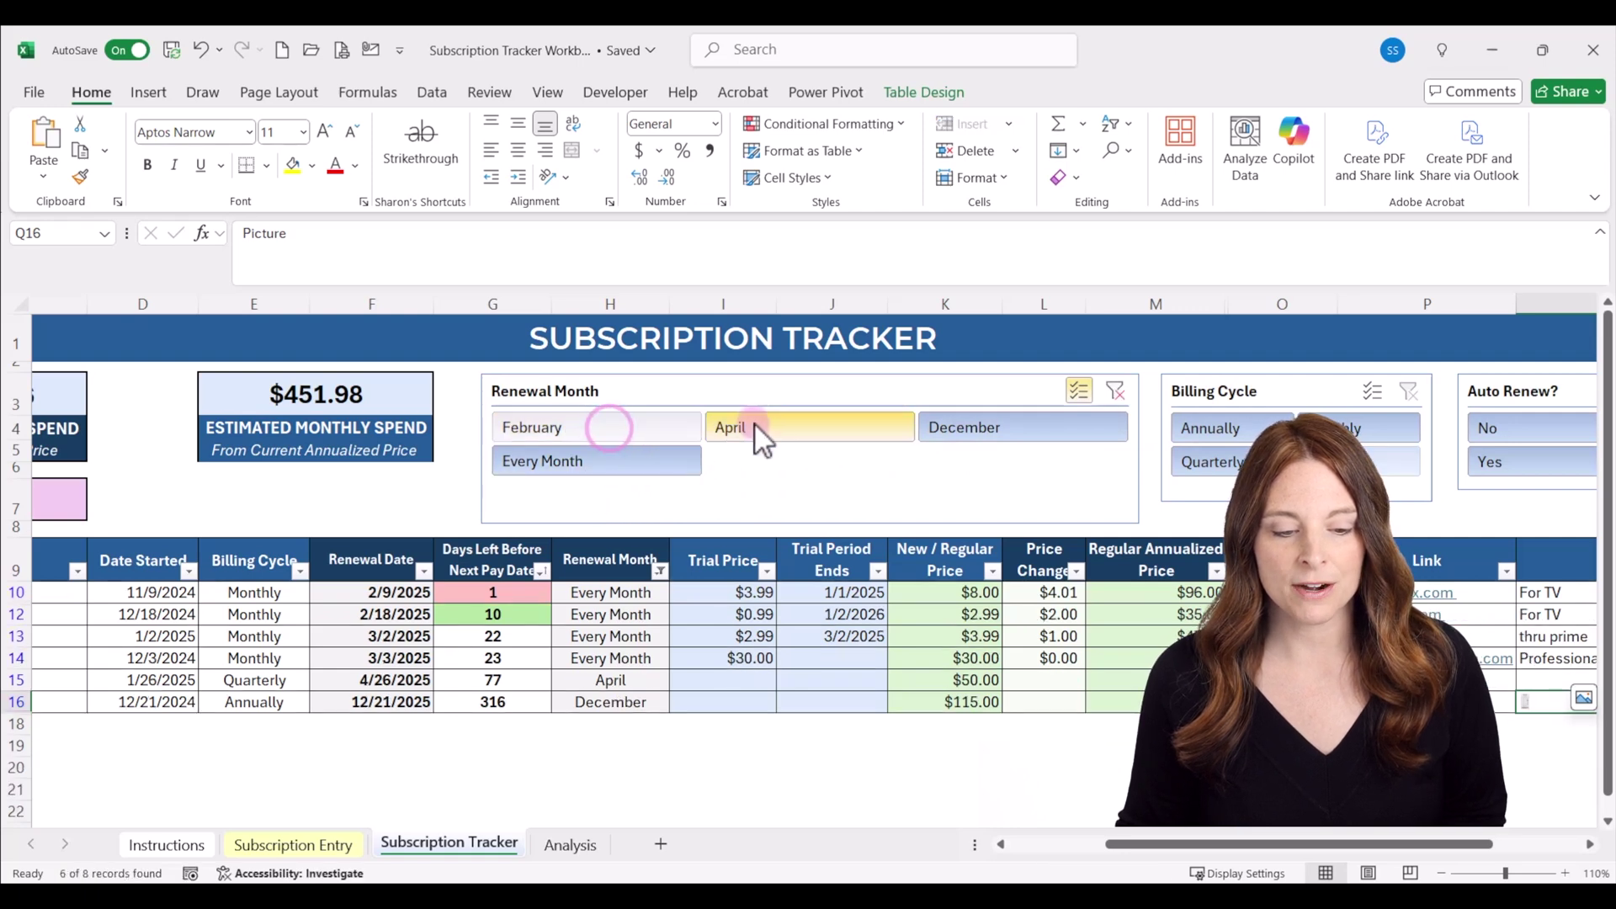
click(770, 425)
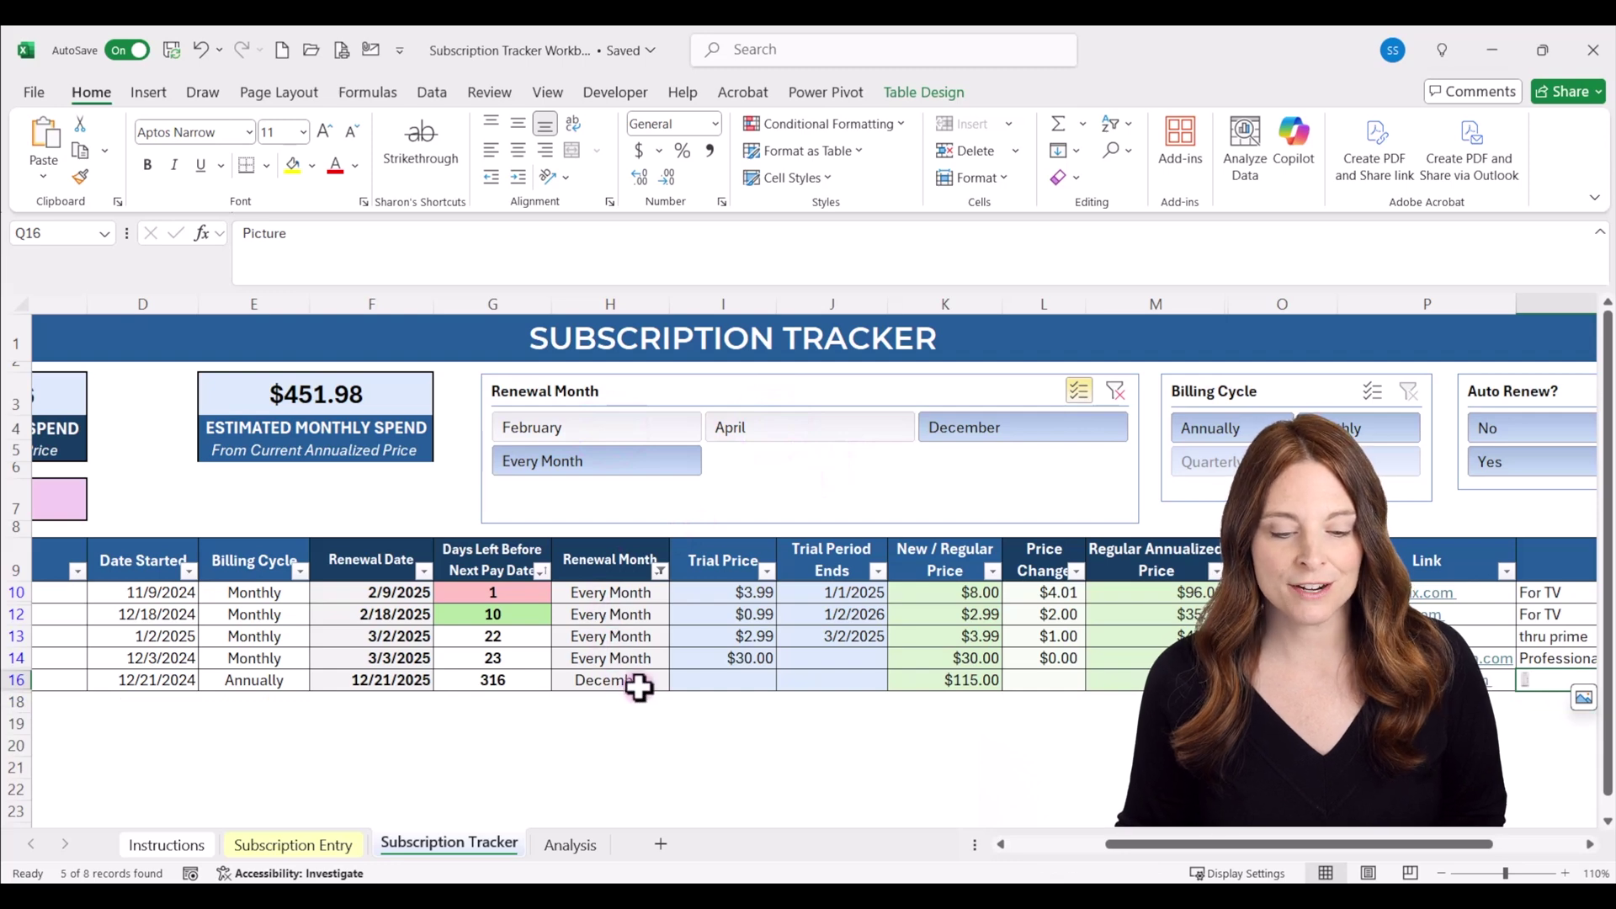
click(1117, 391)
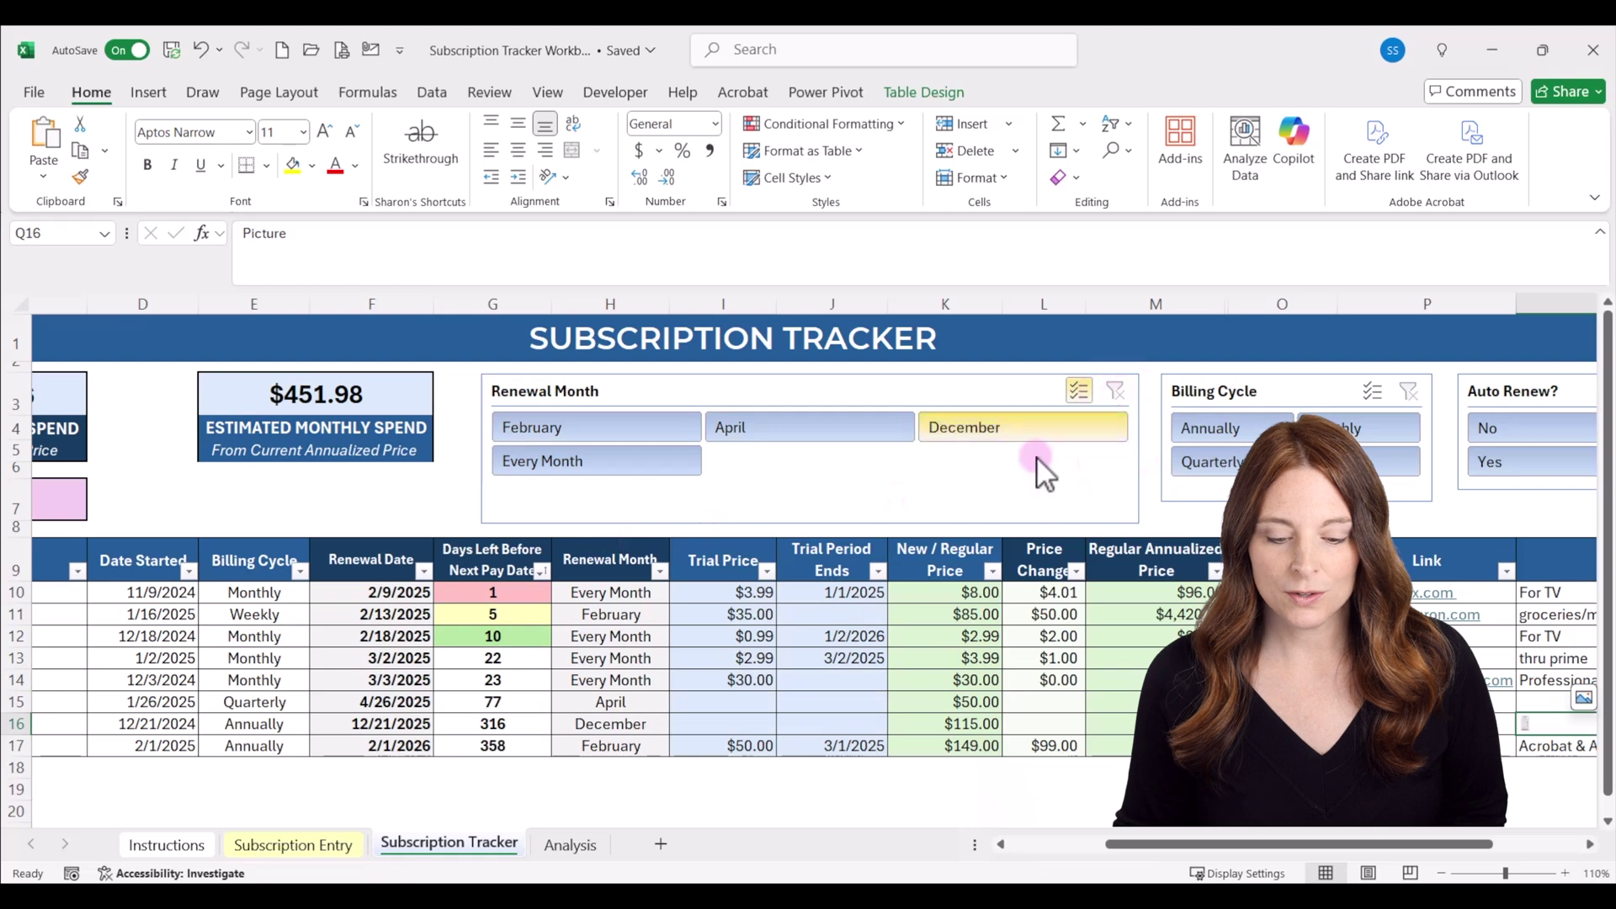
- Filter the table to the Annually billing cycle, clear that filter, and try the Yes option of the Auto Renew slicer
drag(1146, 840, 1229, 841)
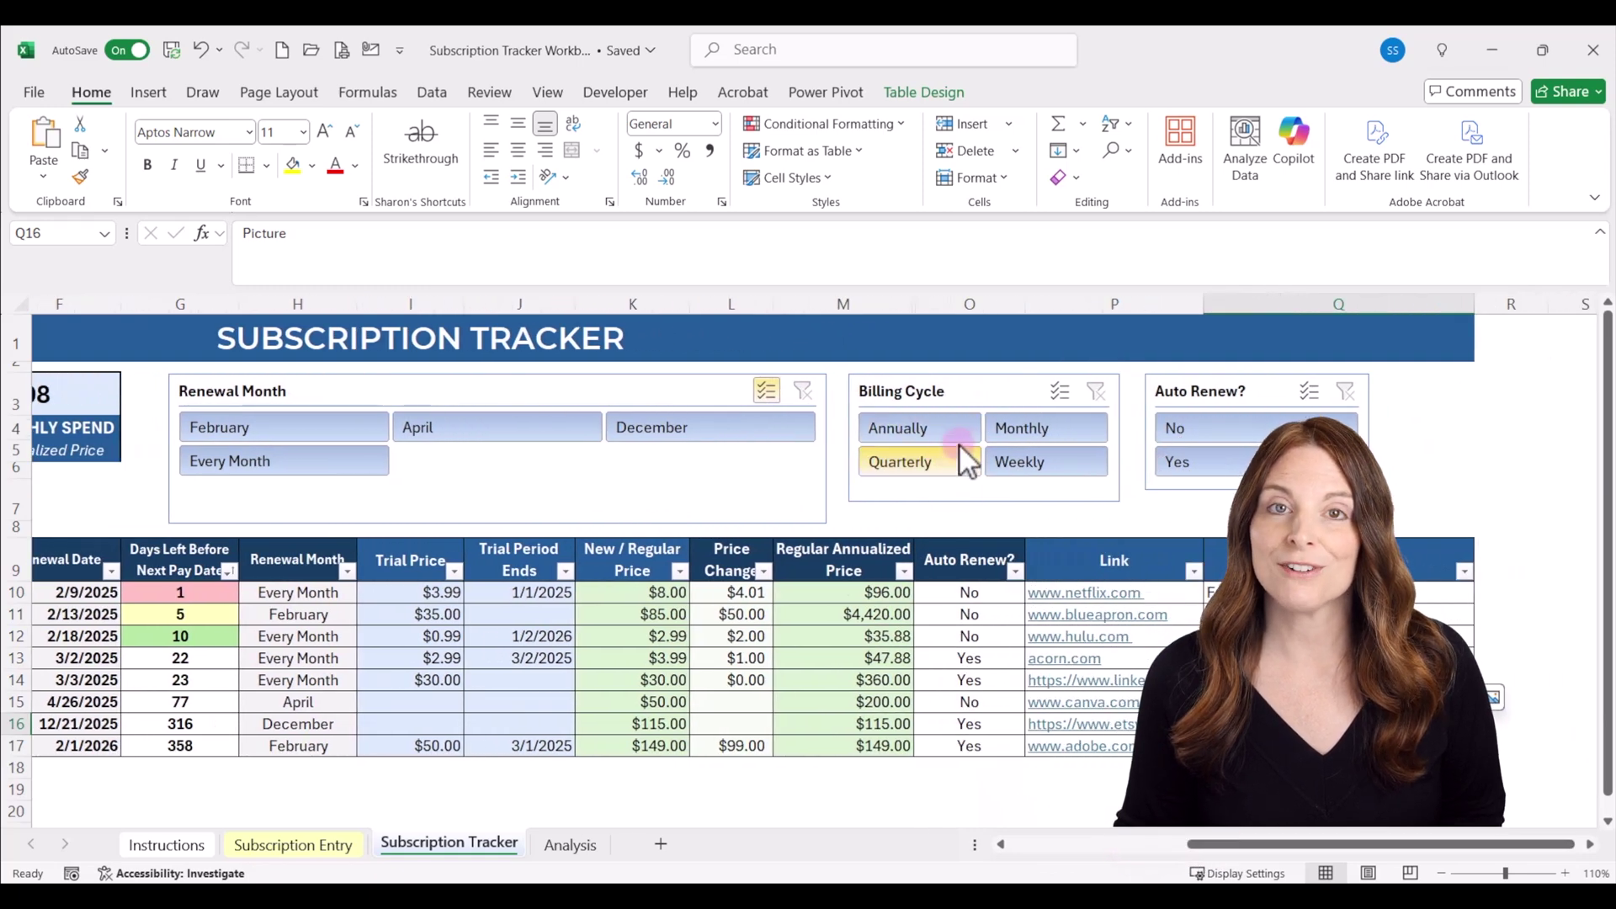
click(931, 433)
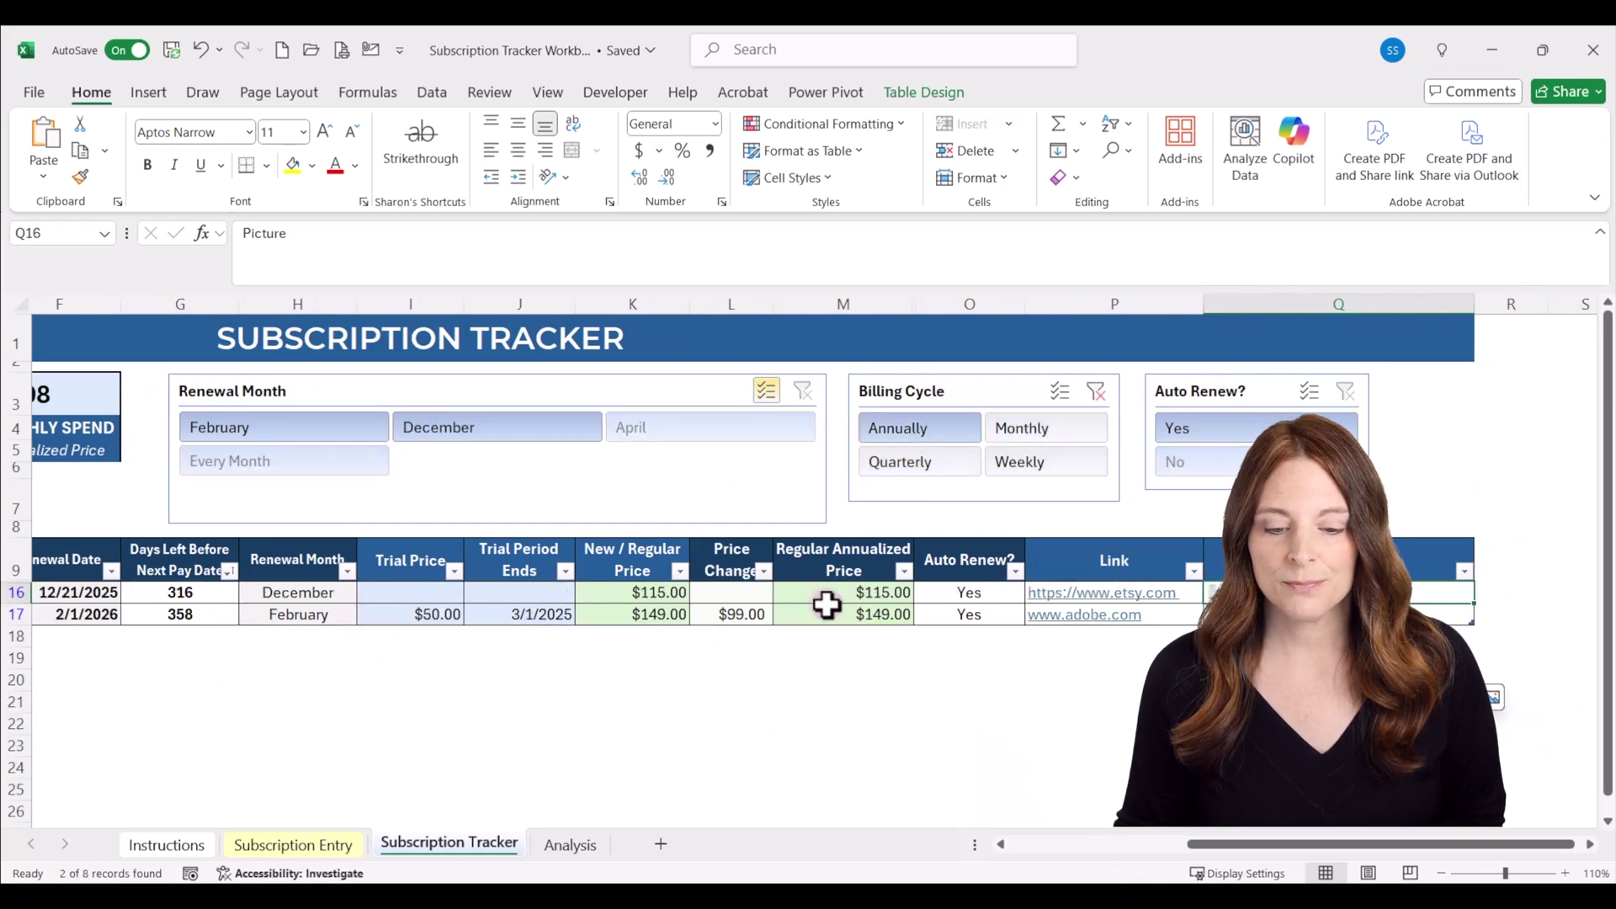
click(1096, 390)
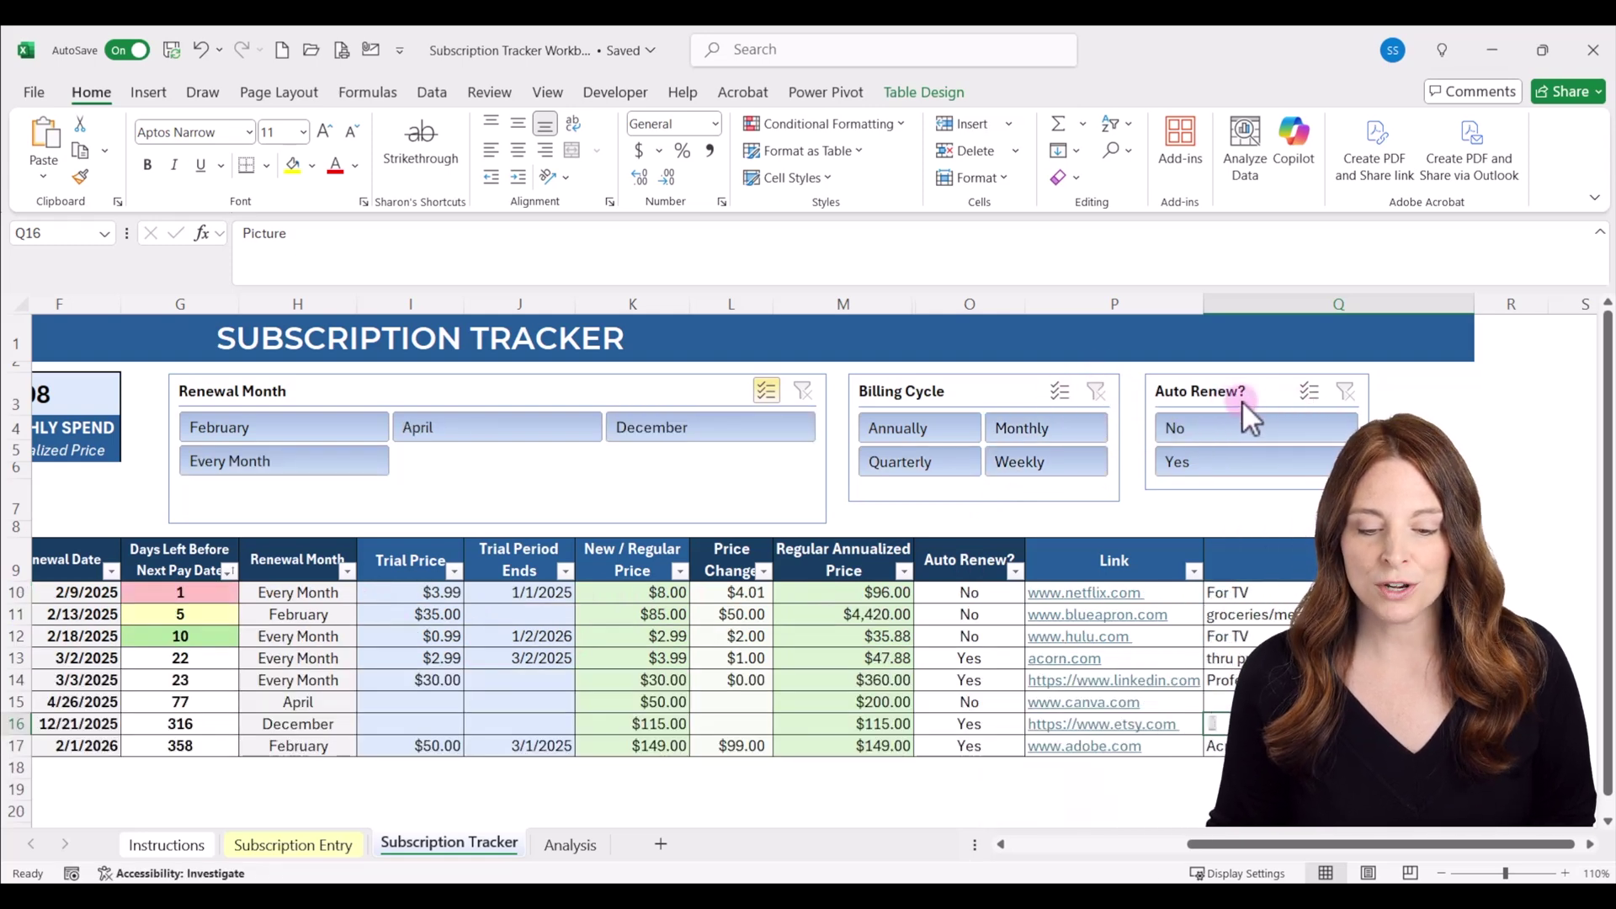
click(1224, 468)
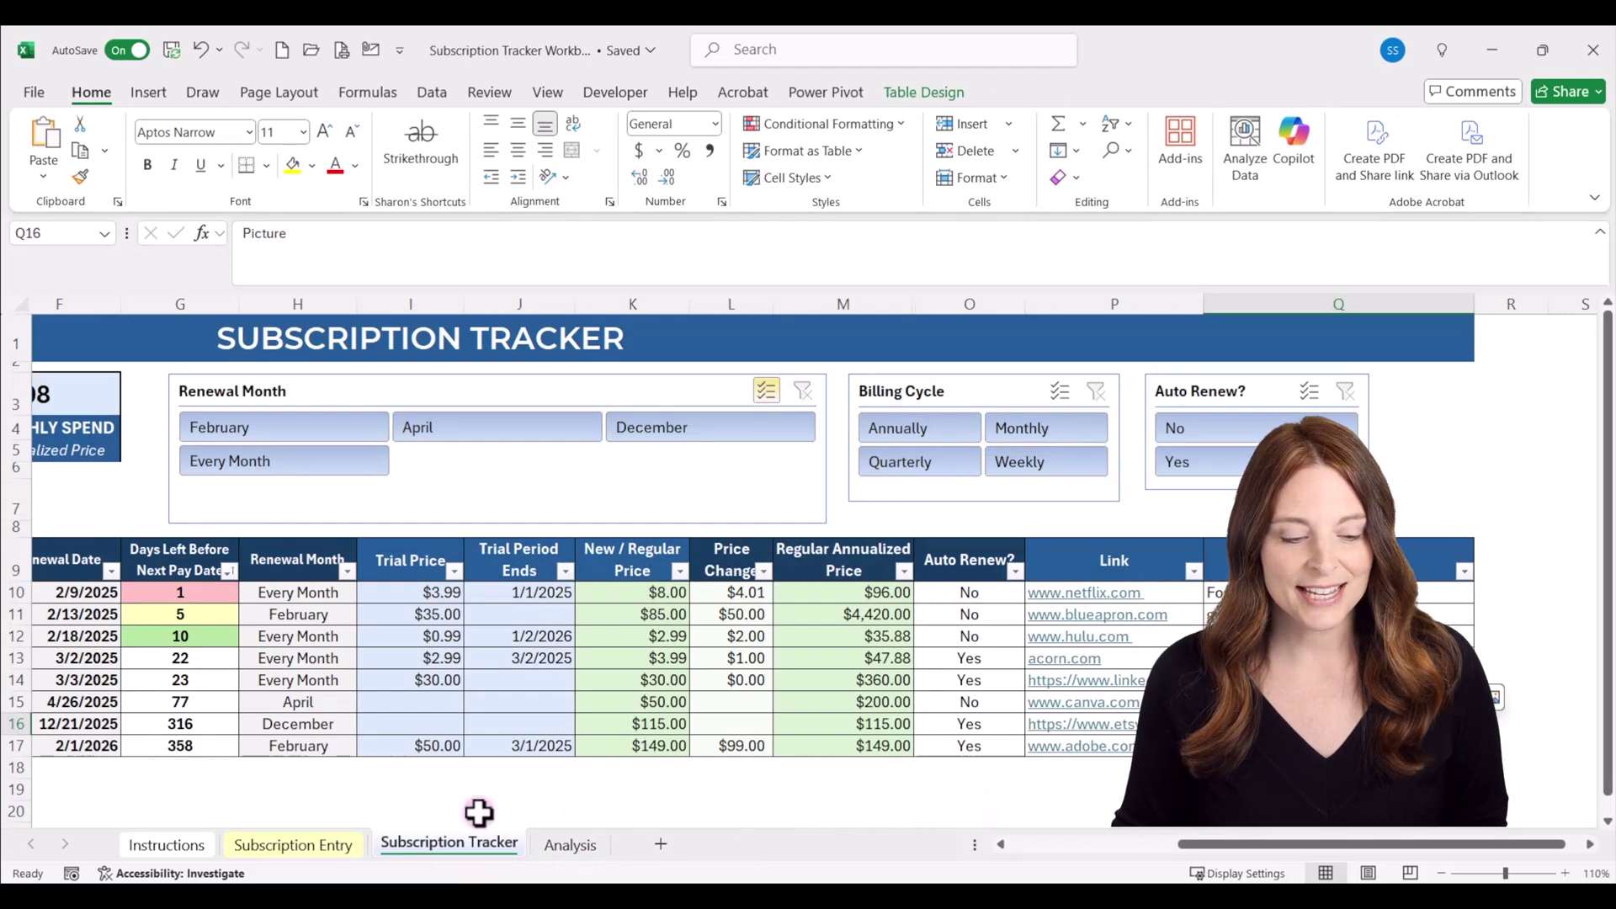
- Open the Analysis sheet and locate the Refresh command for the subscription PivotTable
click(571, 842)
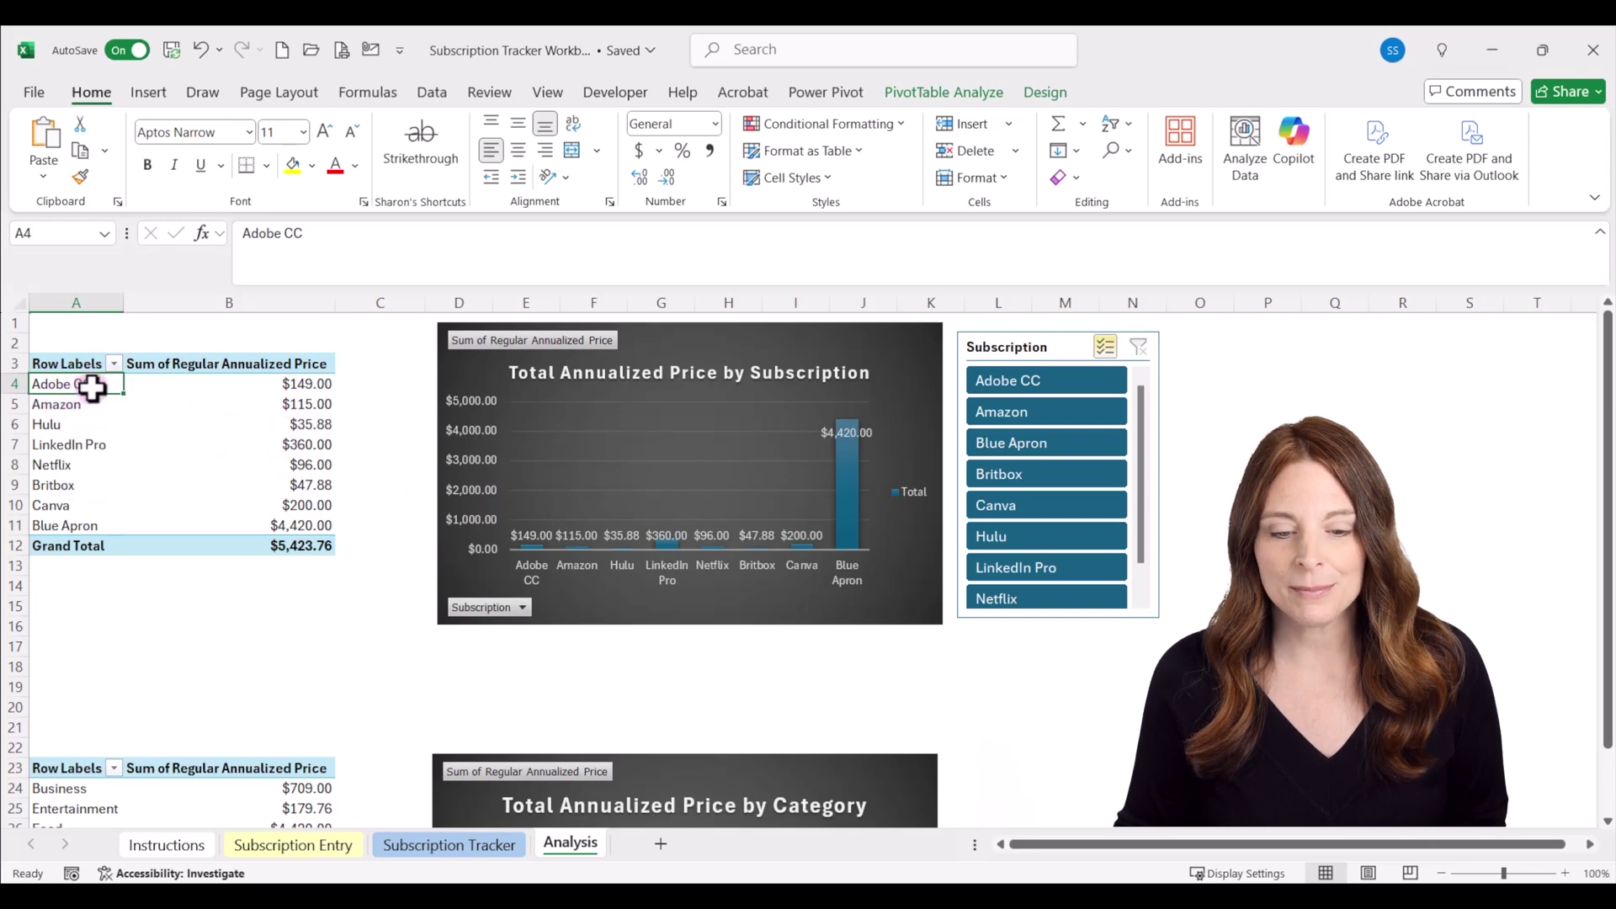
click(932, 89)
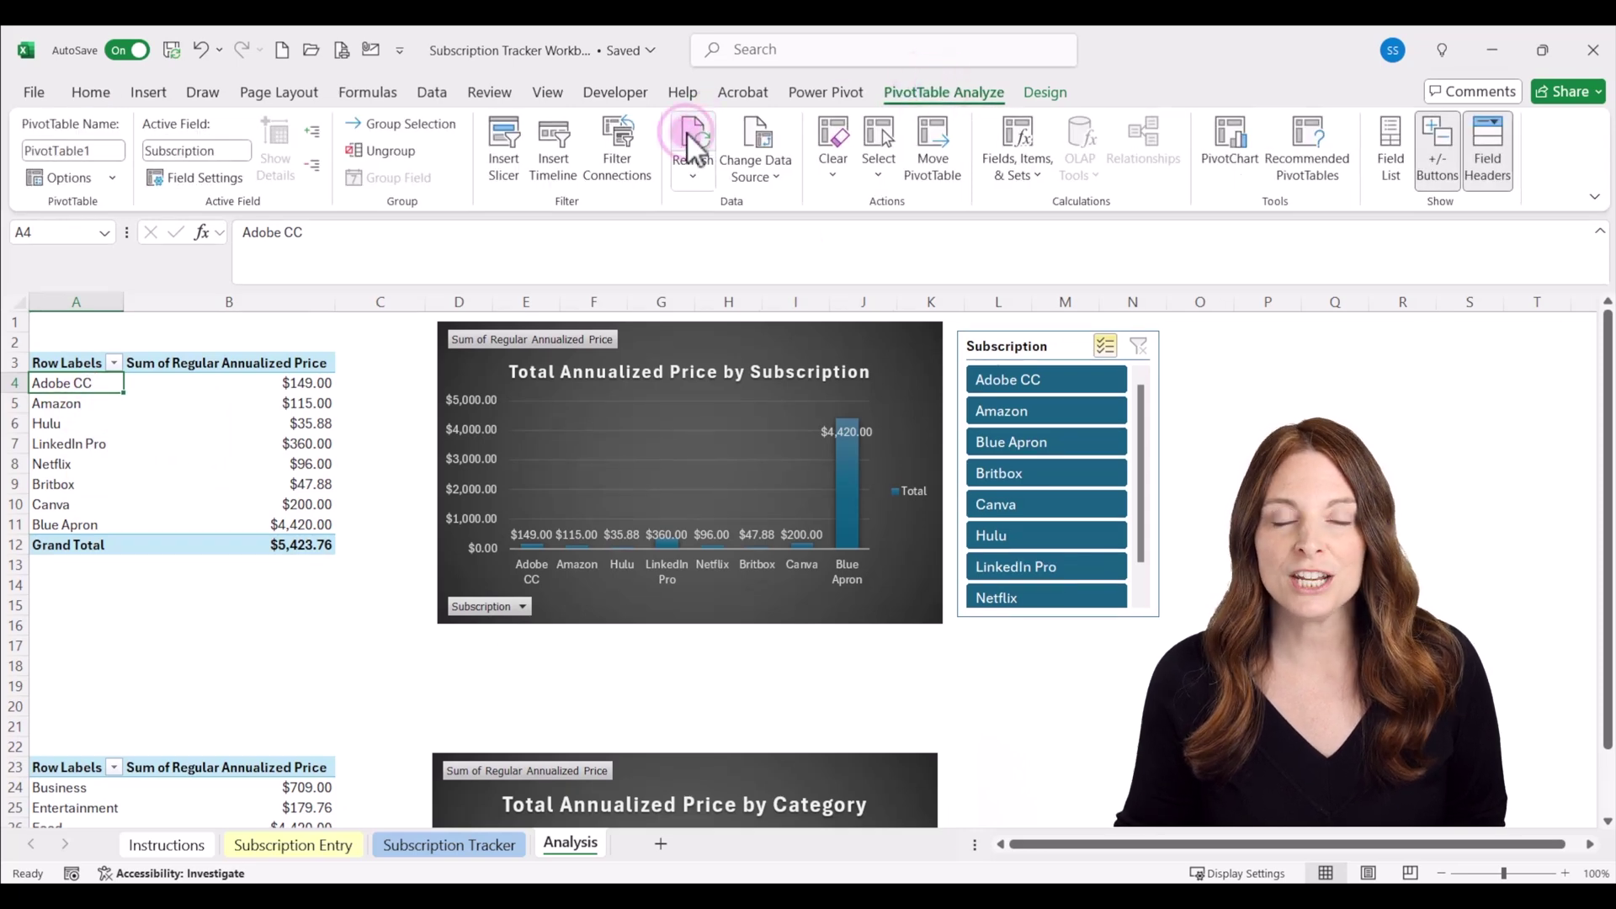
mouse_move(253, 423)
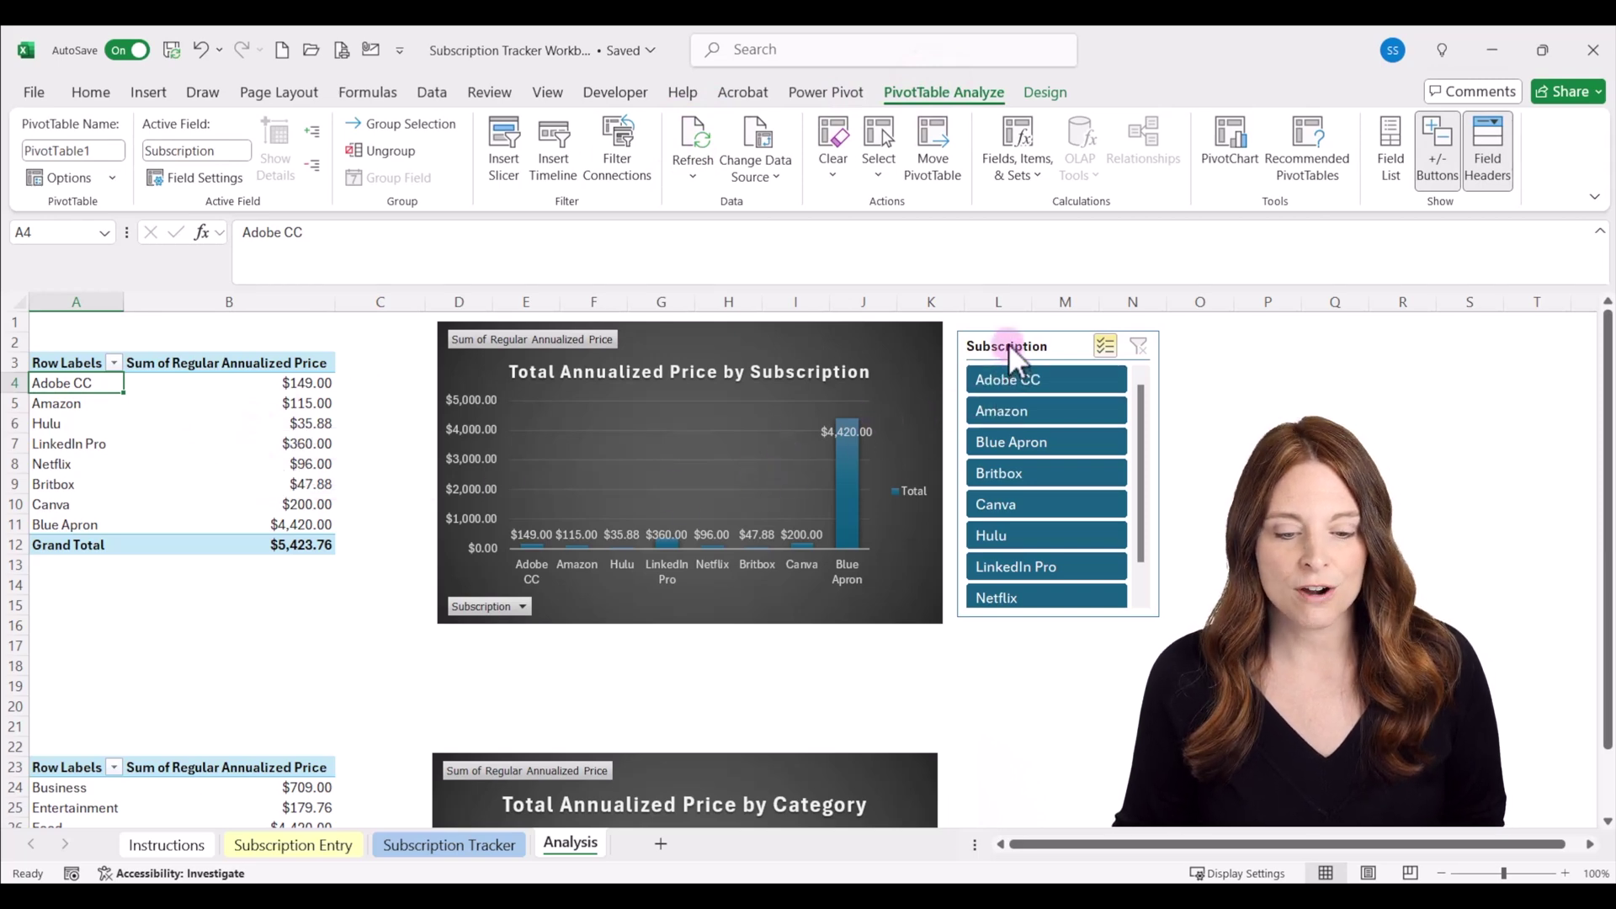
- Exclude Blue Apron from the subscription PivotTable and chart with the multi-select slicer, and review the category PivotTable and chart
click(1103, 346)
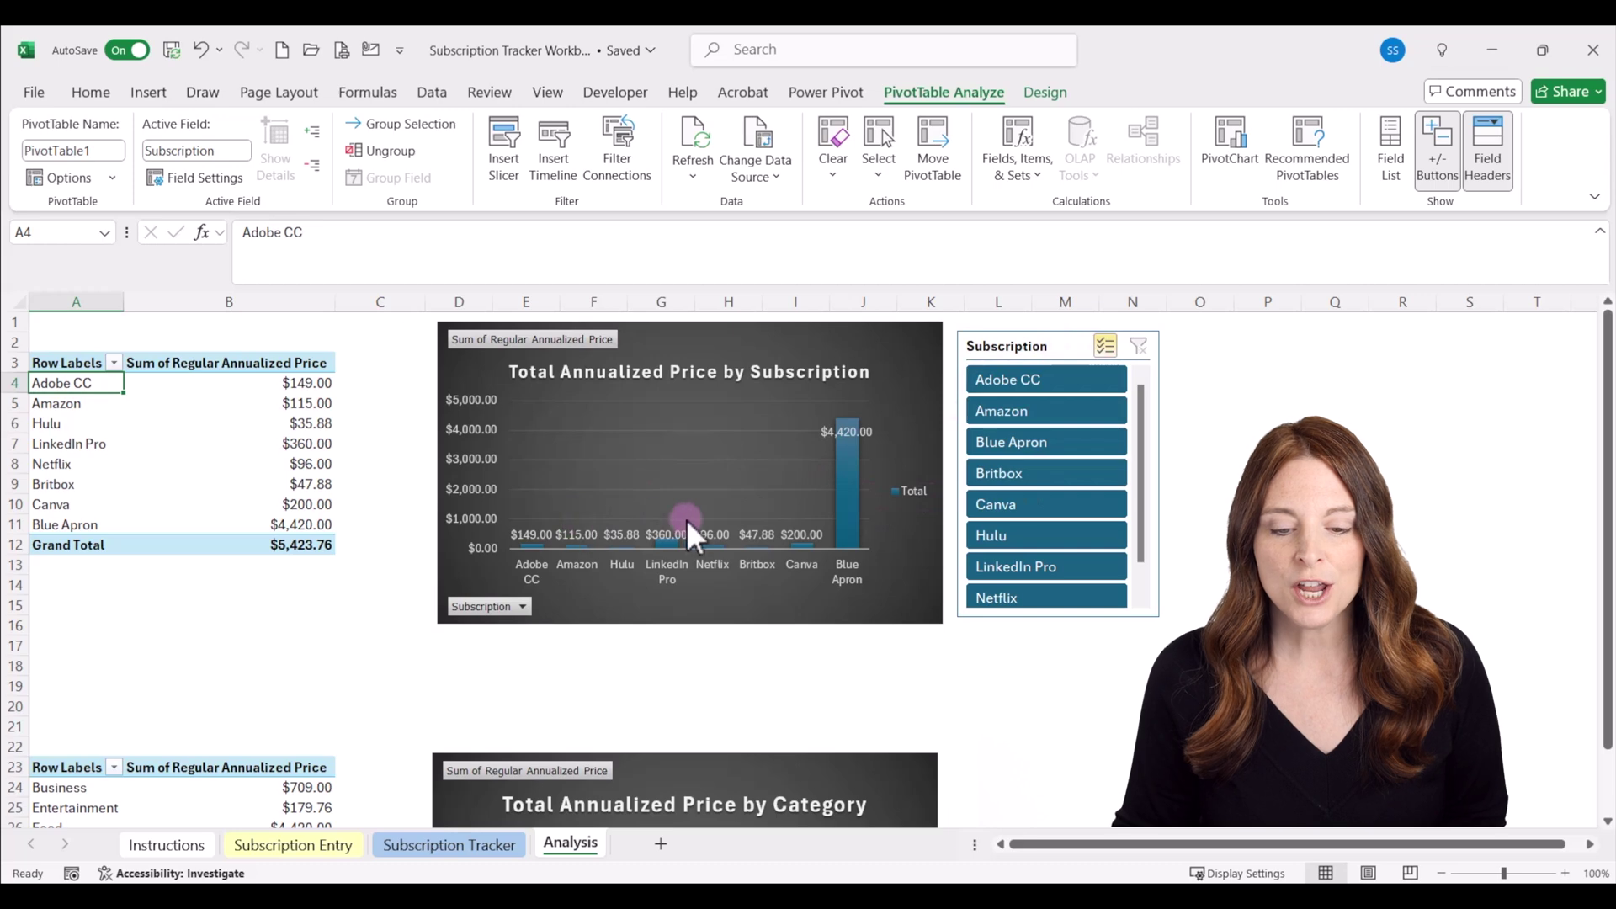
click(1103, 347)
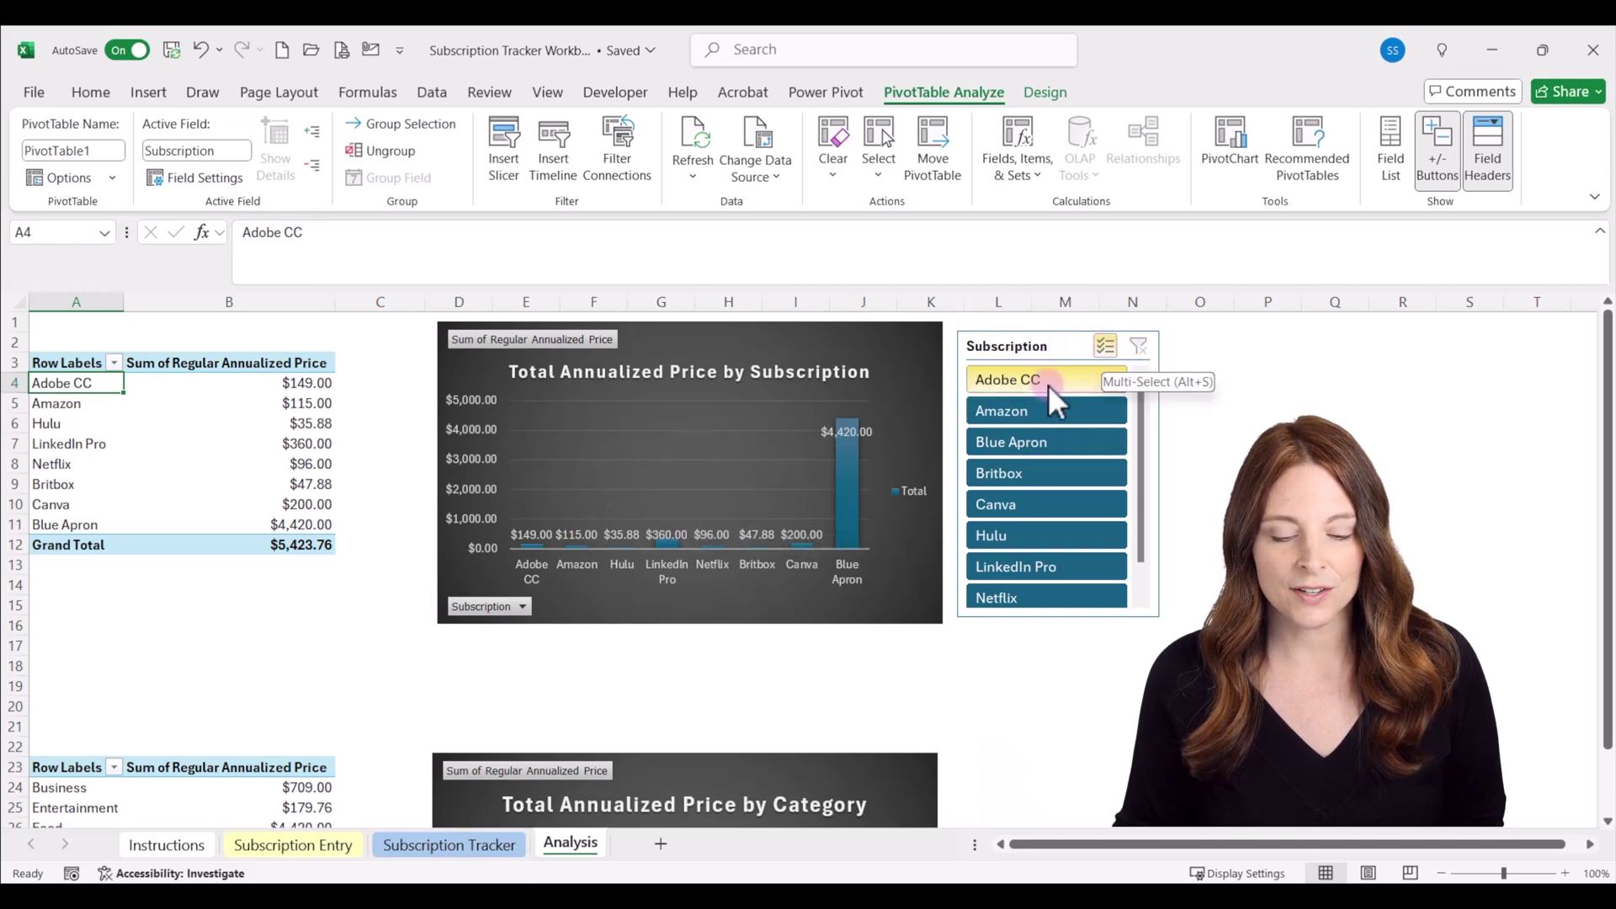
click(1048, 444)
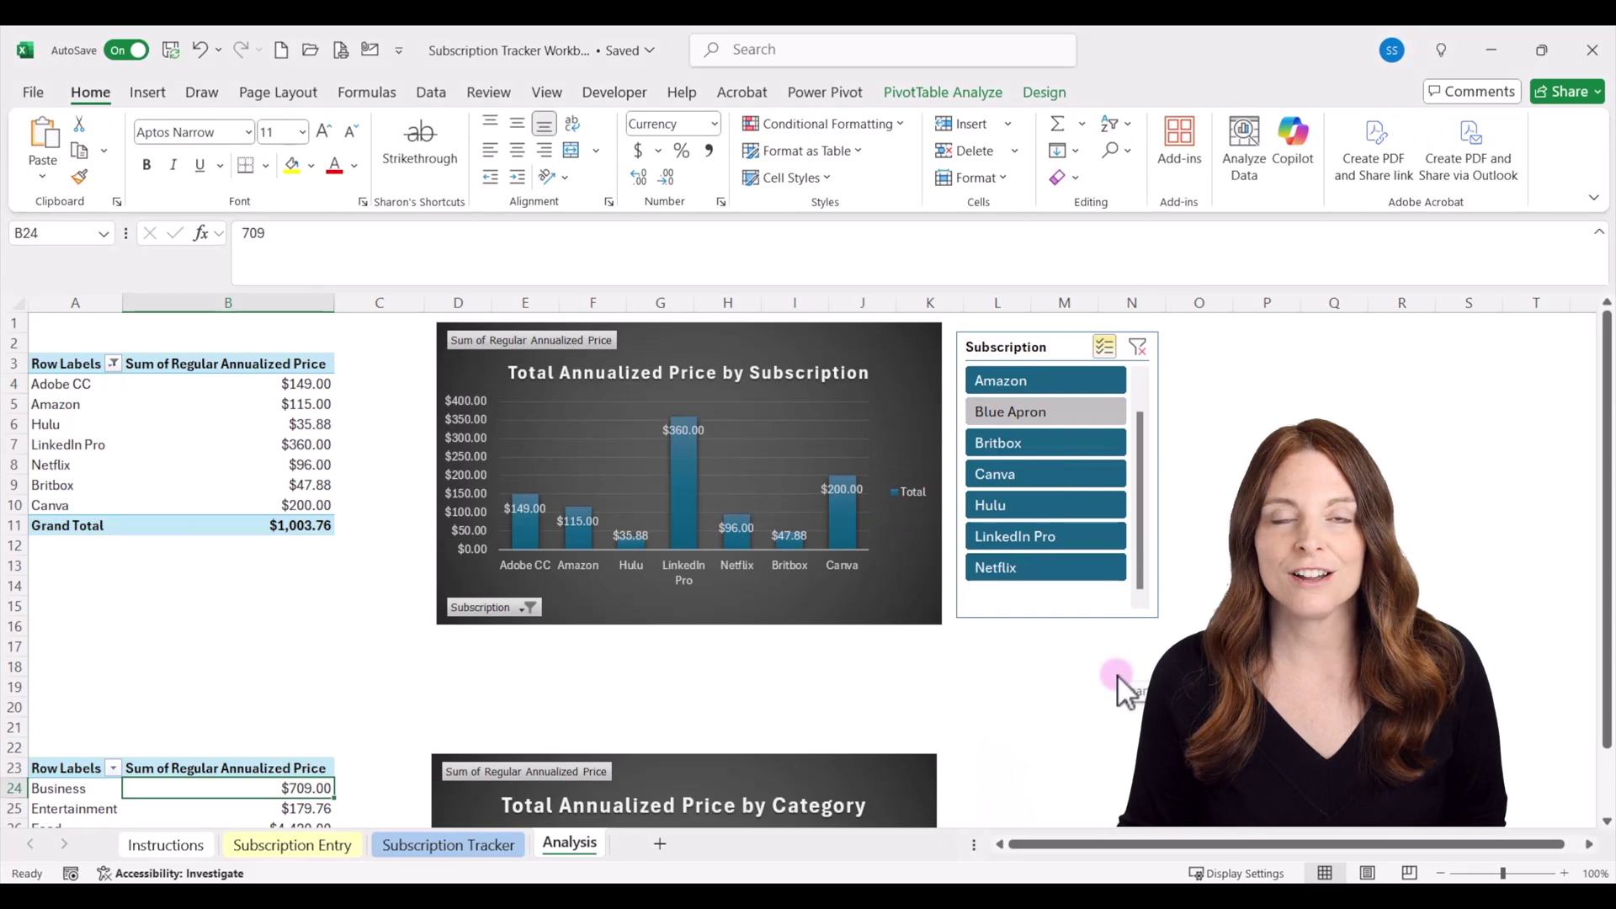
scroll(1117, 676, down, 3)
scroll(1117, 676, down, 2)
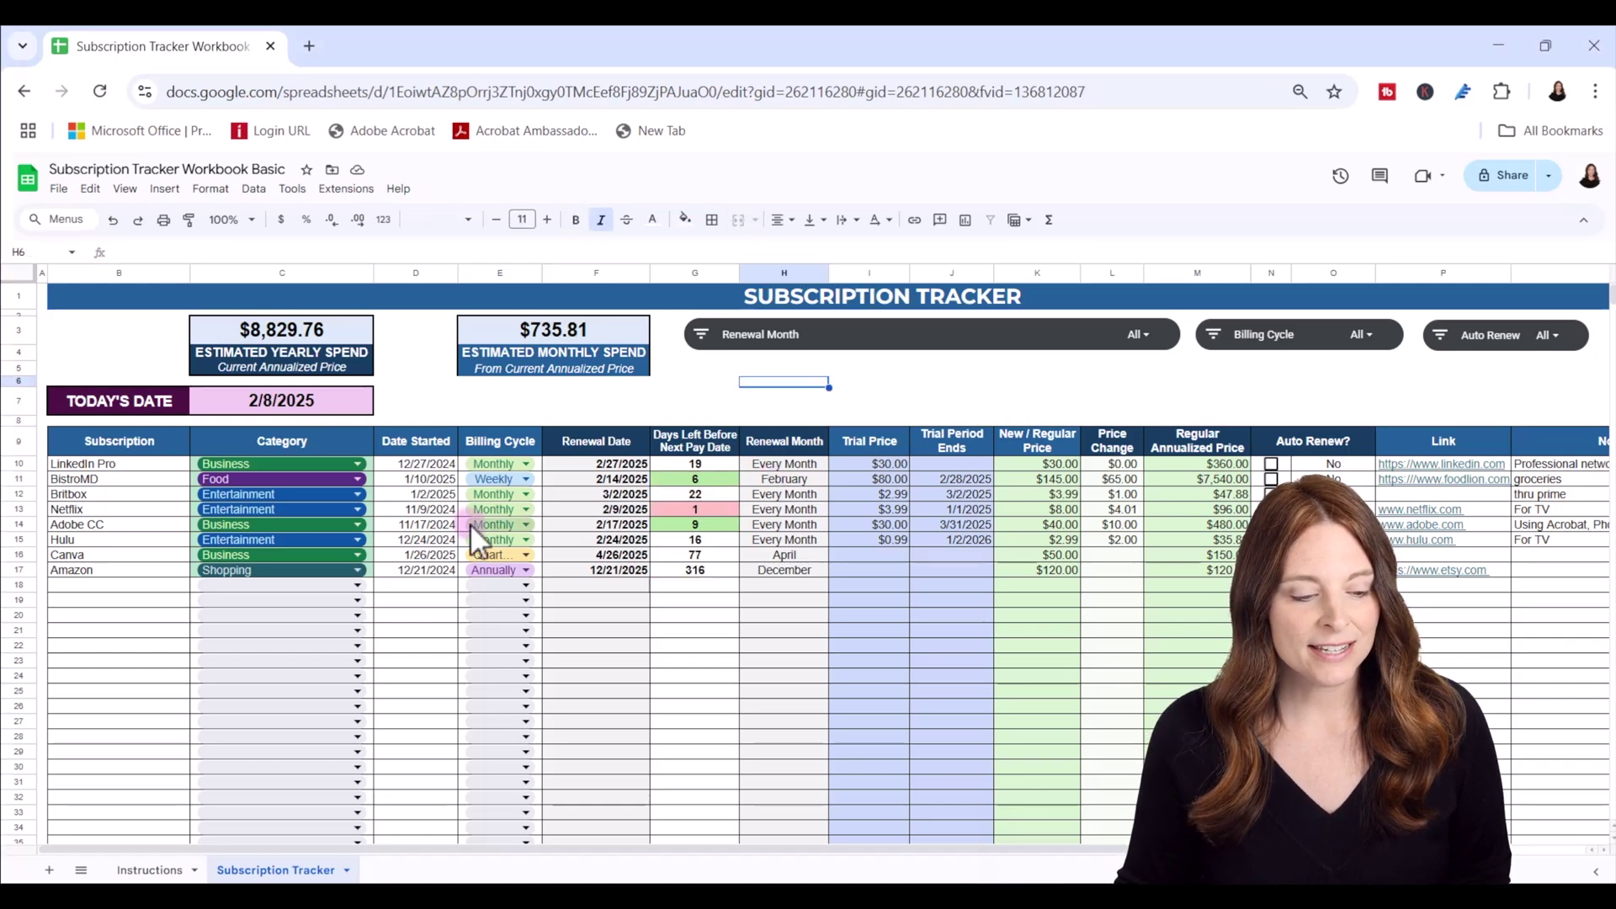
- Switch to the Google Sheets version of the tracker and select the first empty Subscription cell below Amazon
click(98, 587)
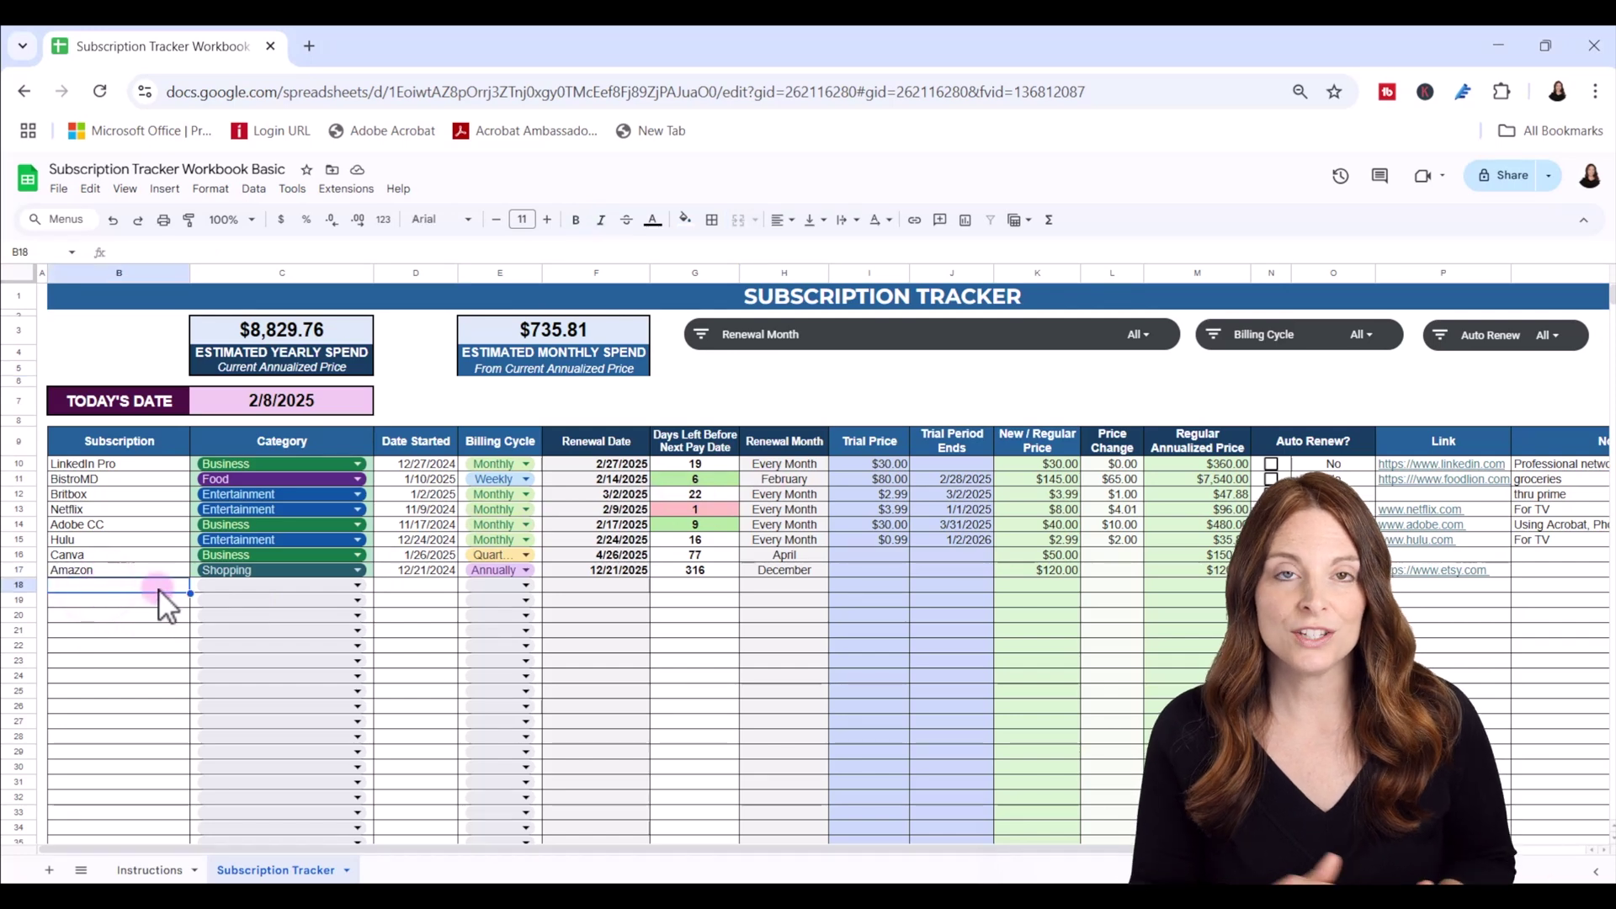